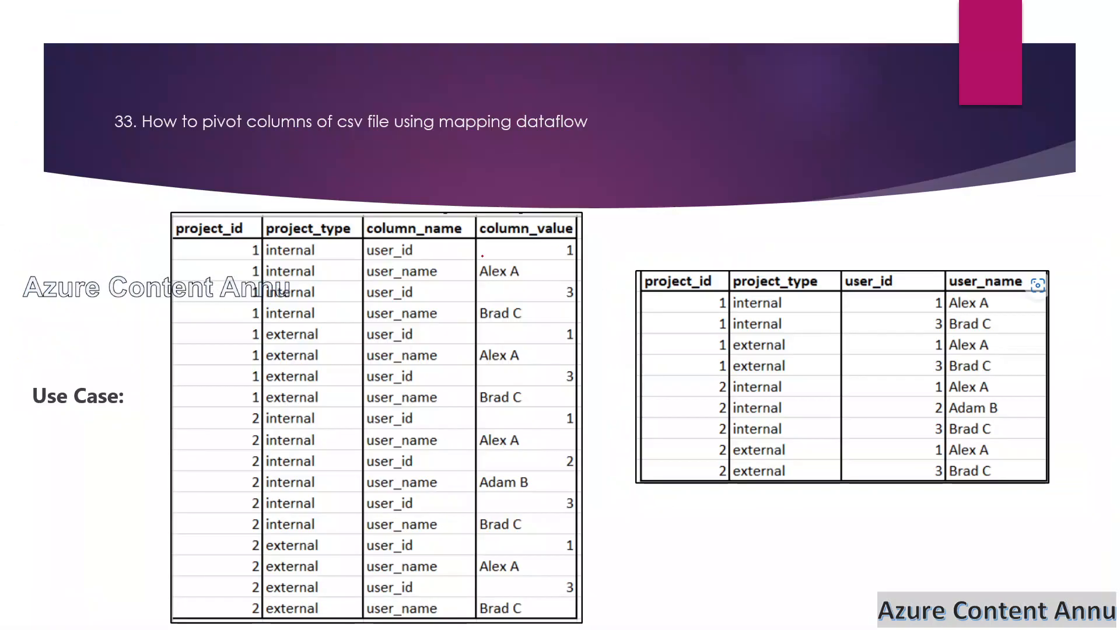
Draw a check mark beside the project_id column on the slide, and switch to Azure Data Factory in the browser.
drag(150, 235, 206, 192)
key(alt+Tab)
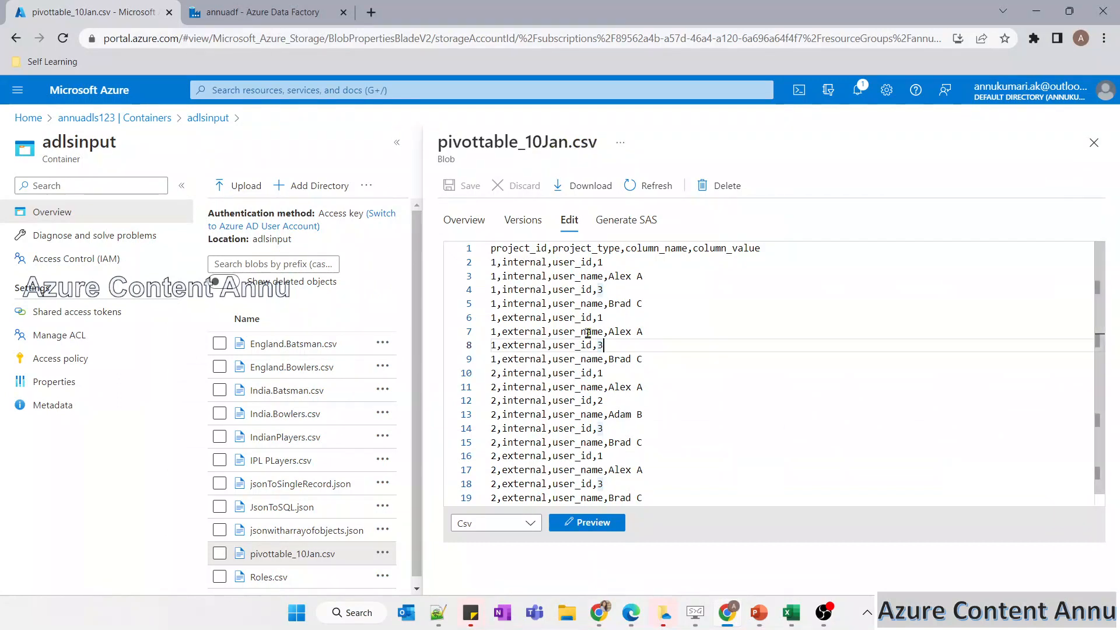
click(286, 17)
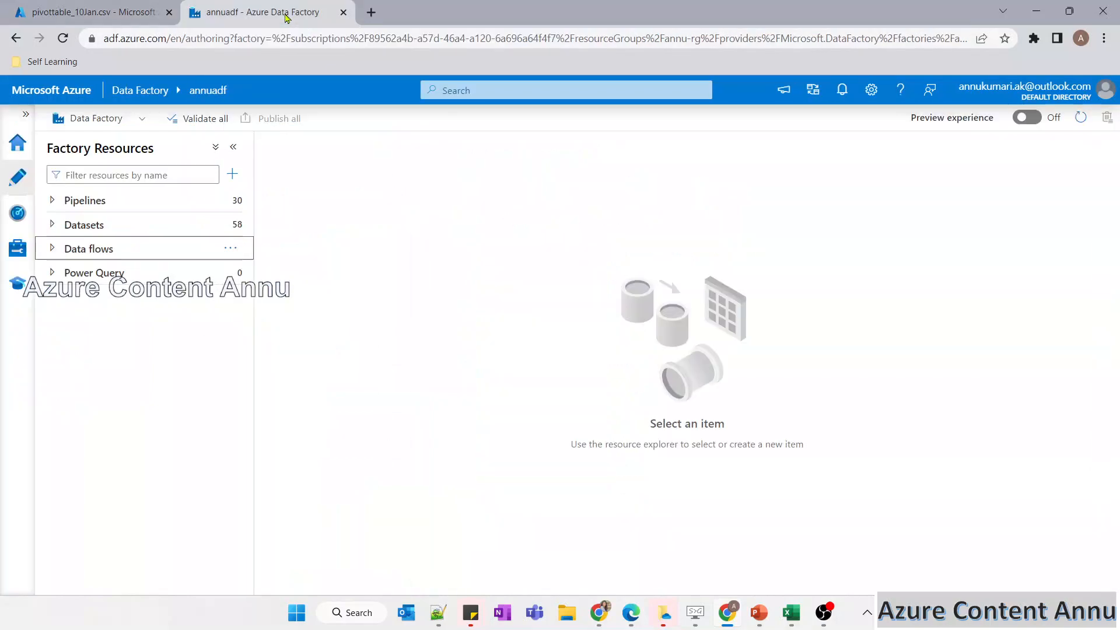
Create a new data flow and turn on data flow debug with AutoResolveIntegrationRuntime and a 1 hour time to live.
click(232, 174)
mouse_move(275, 245)
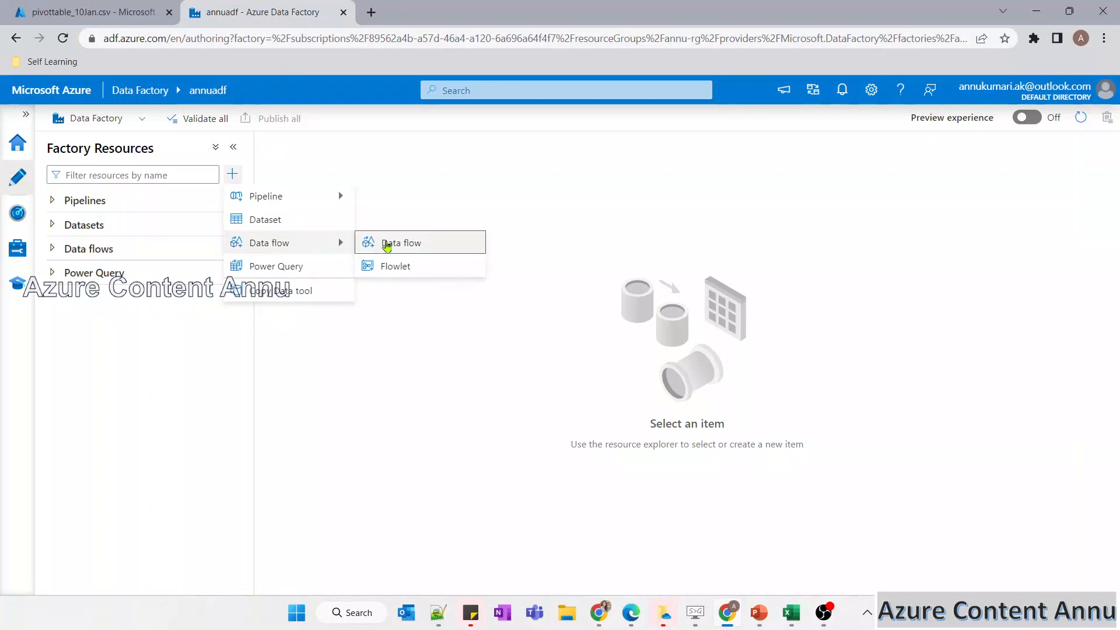
click(417, 244)
click(344, 168)
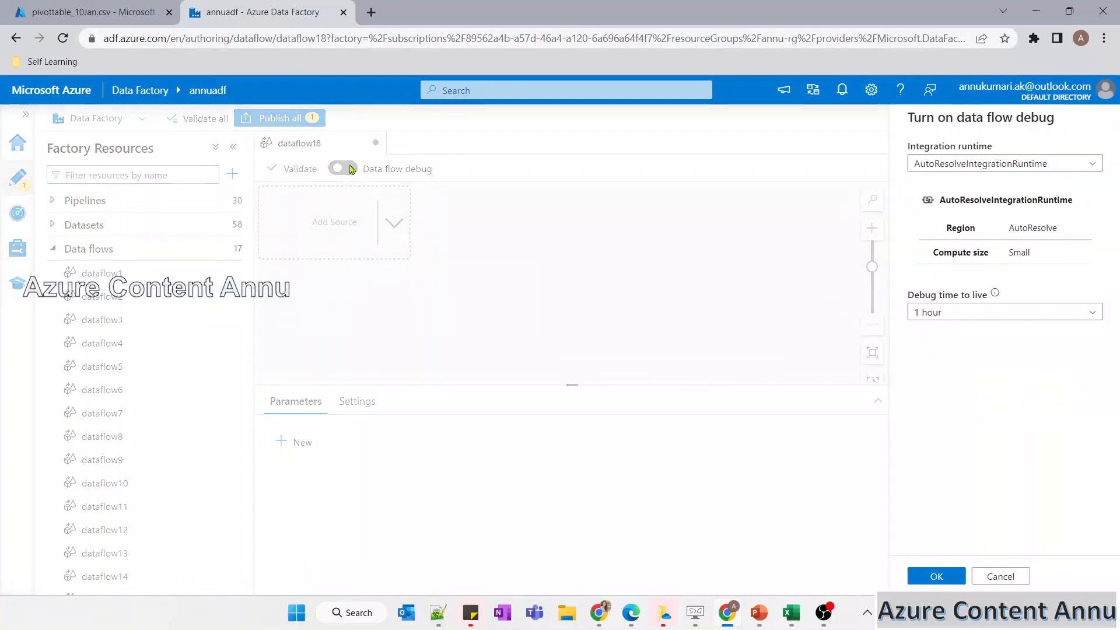
click(920, 576)
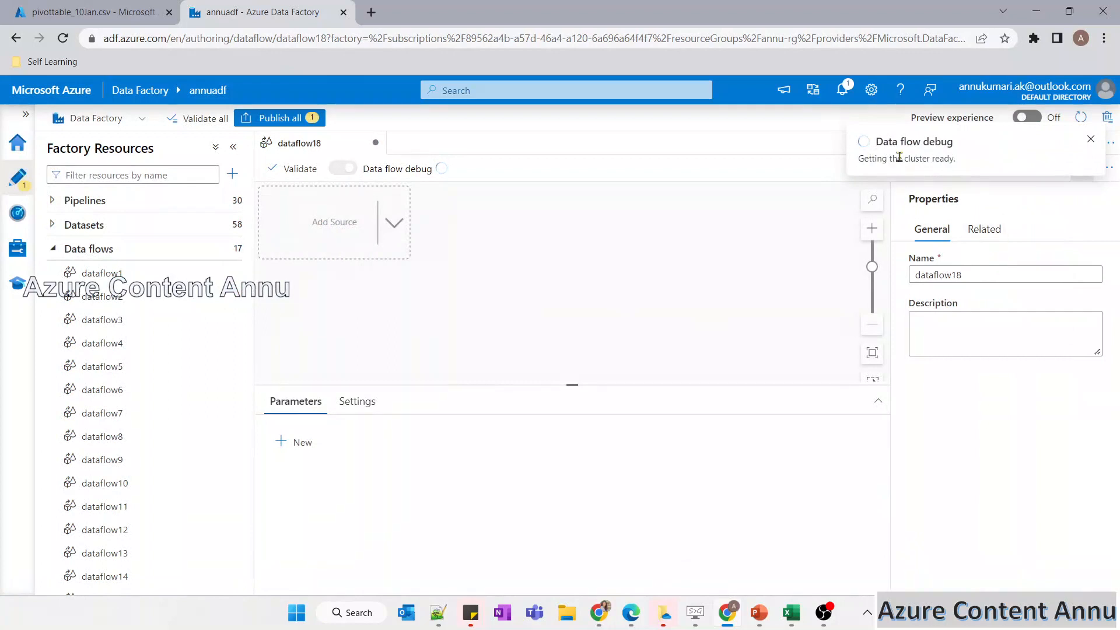
click(1090, 139)
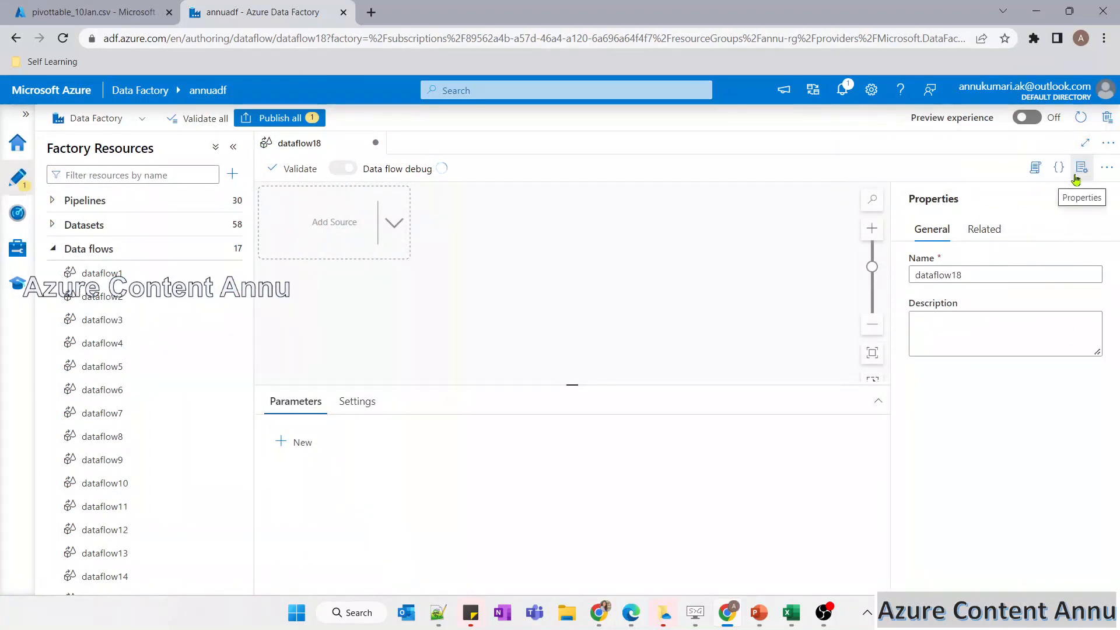
click(1077, 169)
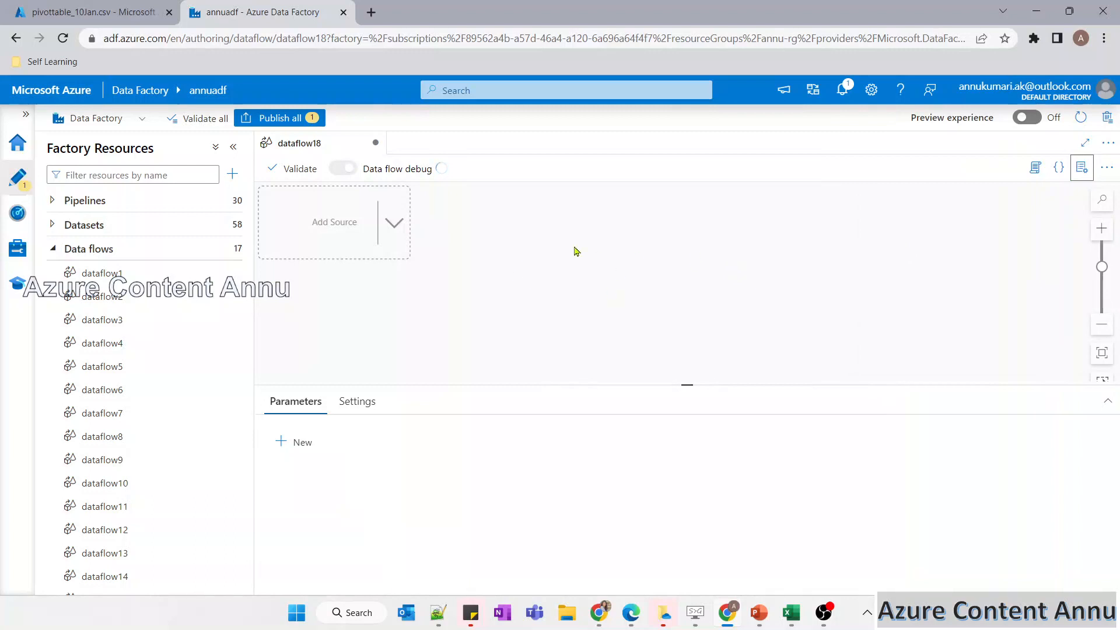
Add a source to the data flow and start a new Azure Data Lake Storage Gen2 dataset in DelimitedText format.
click(334, 233)
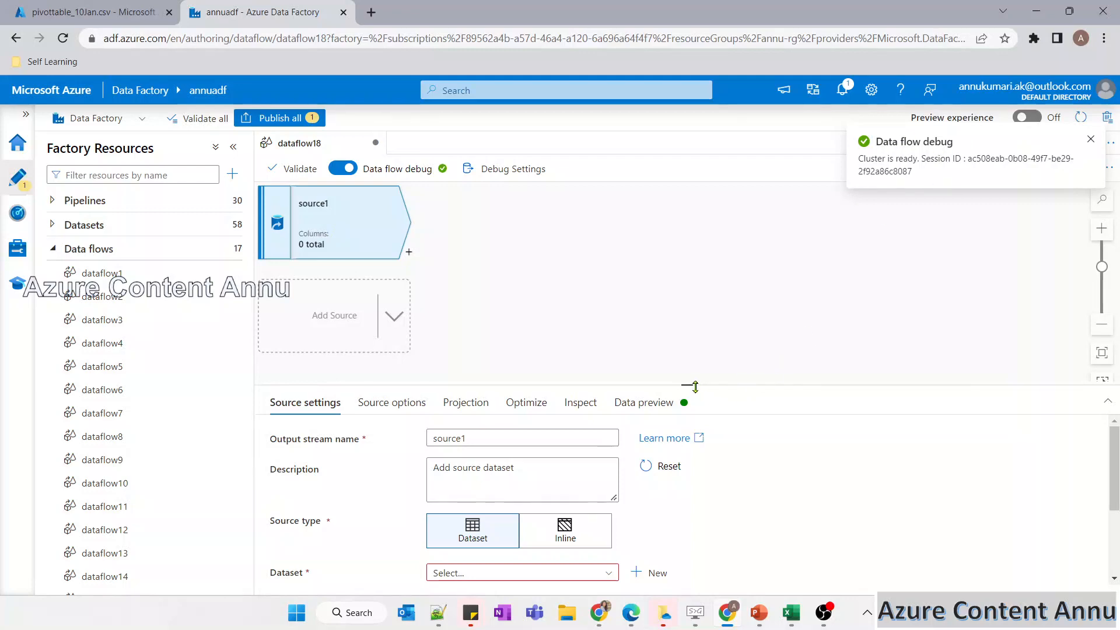
drag(694, 385, 683, 283)
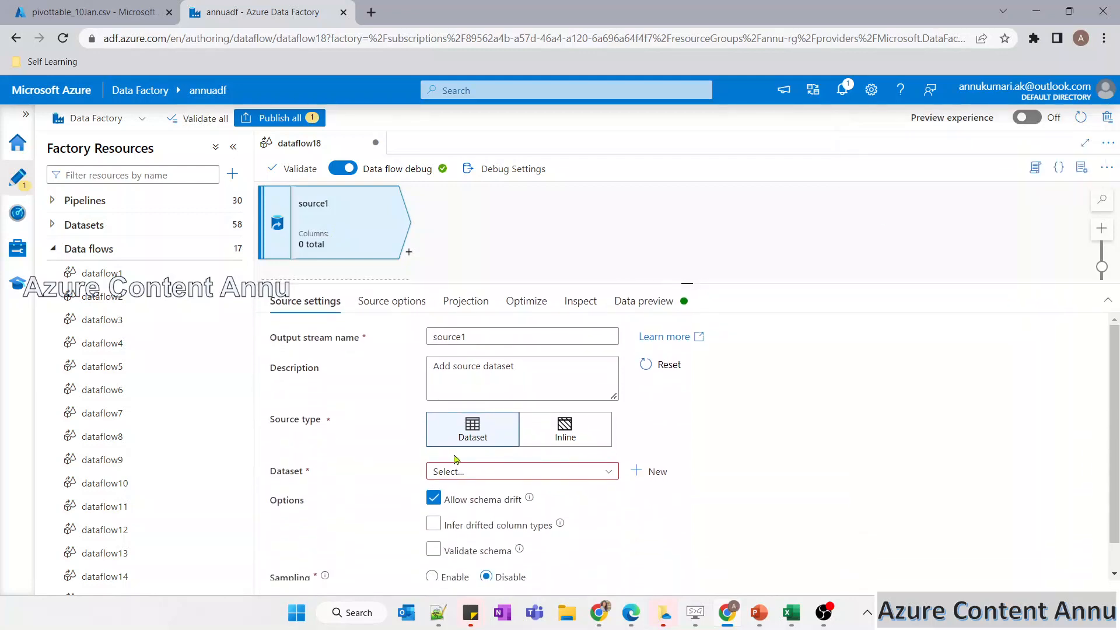
click(646, 470)
text(gen2)
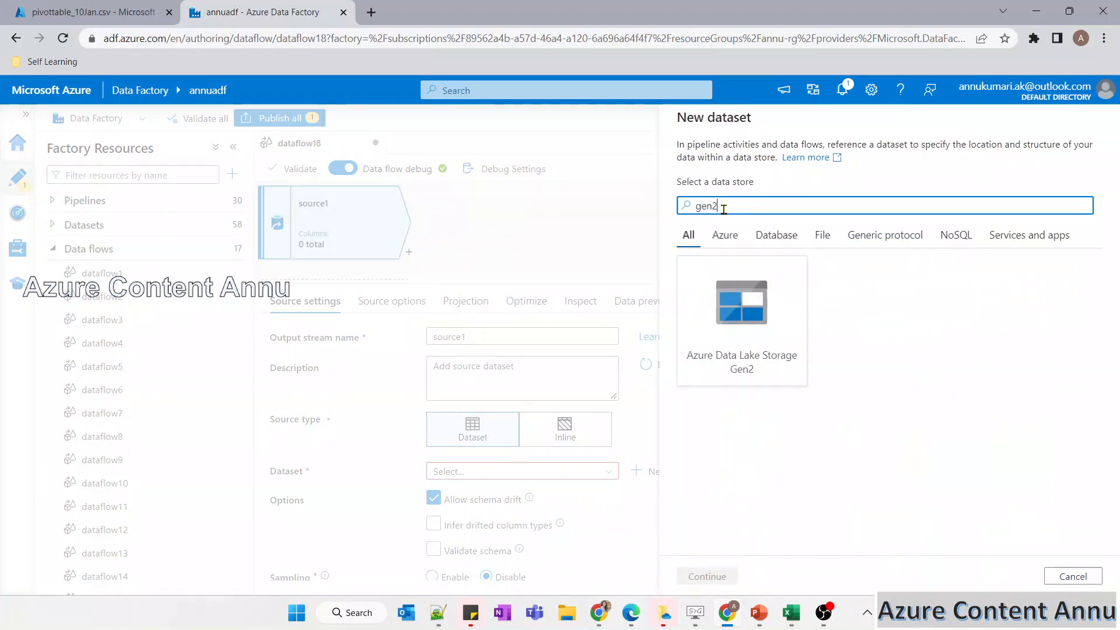
click(722, 325)
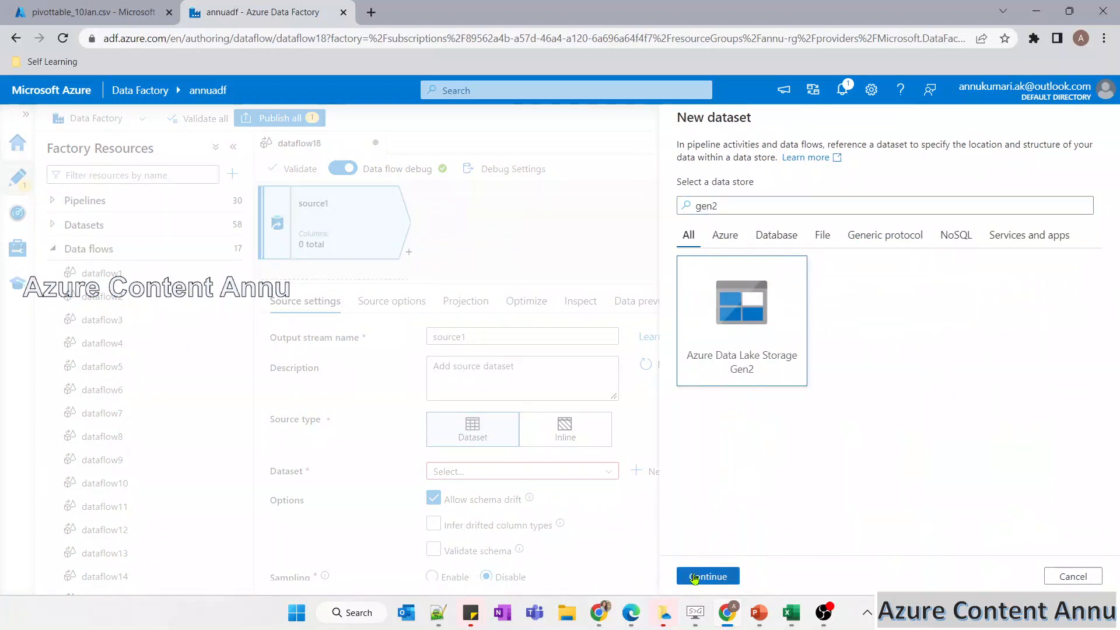
click(694, 578)
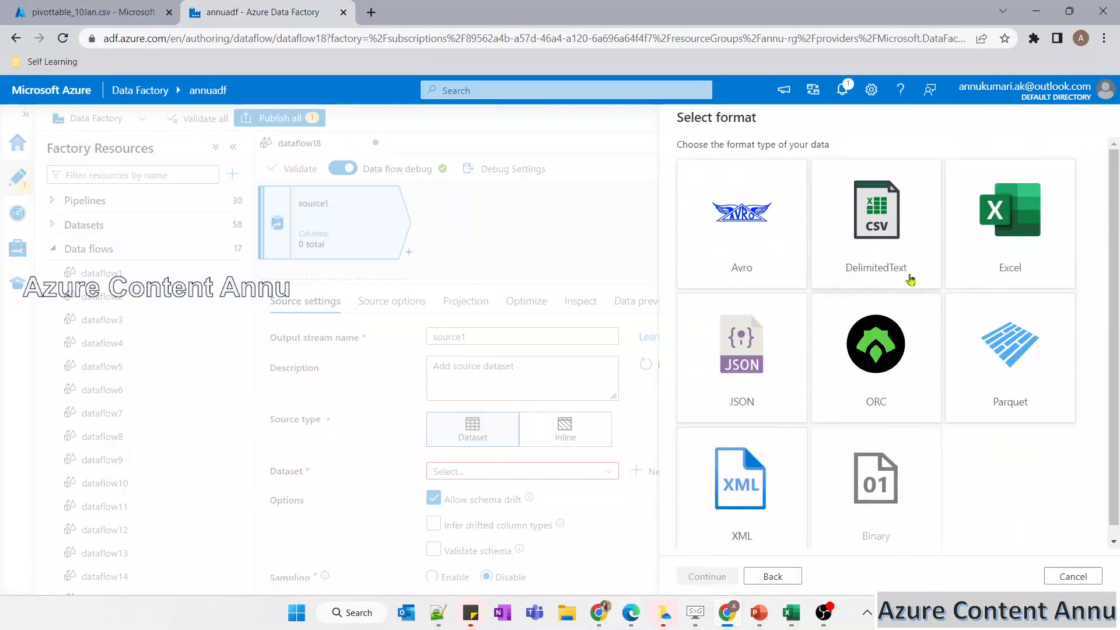
click(887, 261)
click(706, 578)
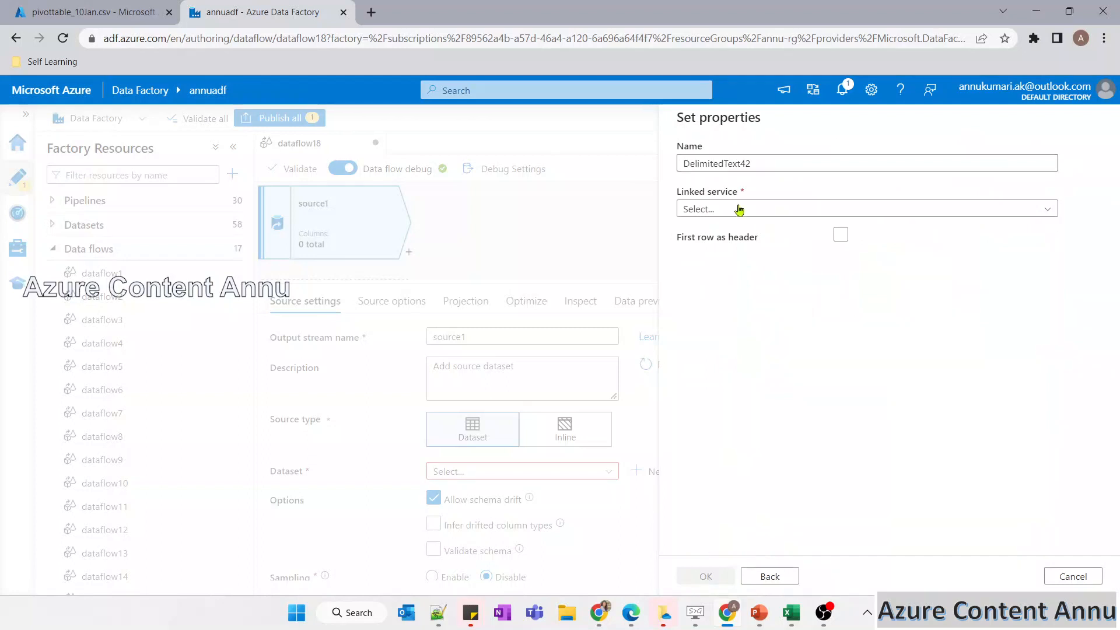
Set the dataset's linked service to DS_ADLS and its file path to pivottable_10Jan.csv in adlsinput.
click(737, 209)
click(740, 302)
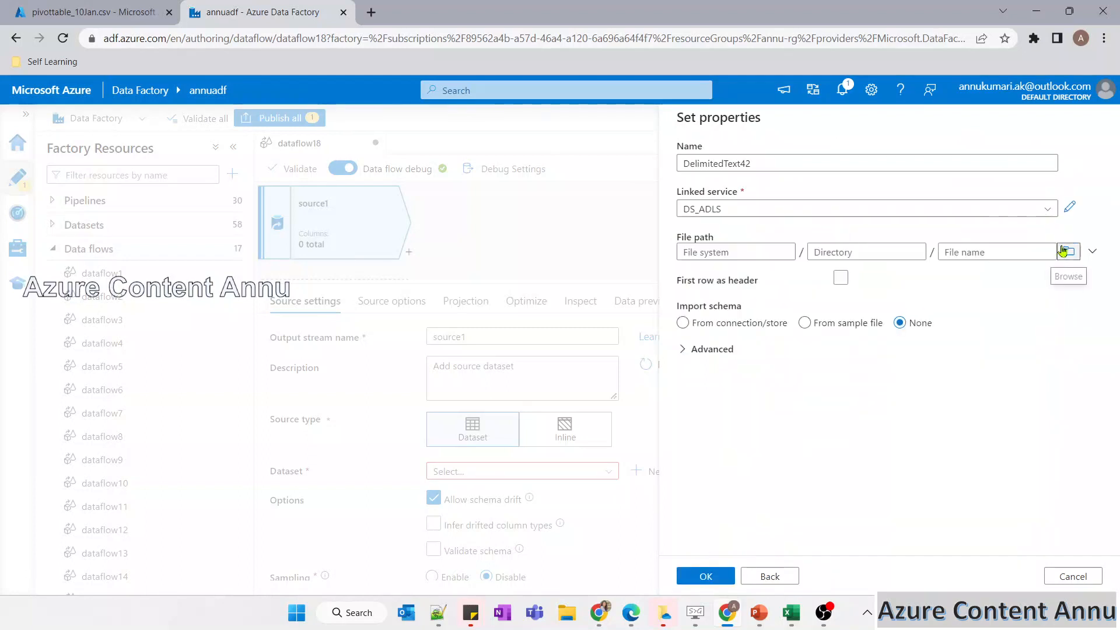
click(1060, 251)
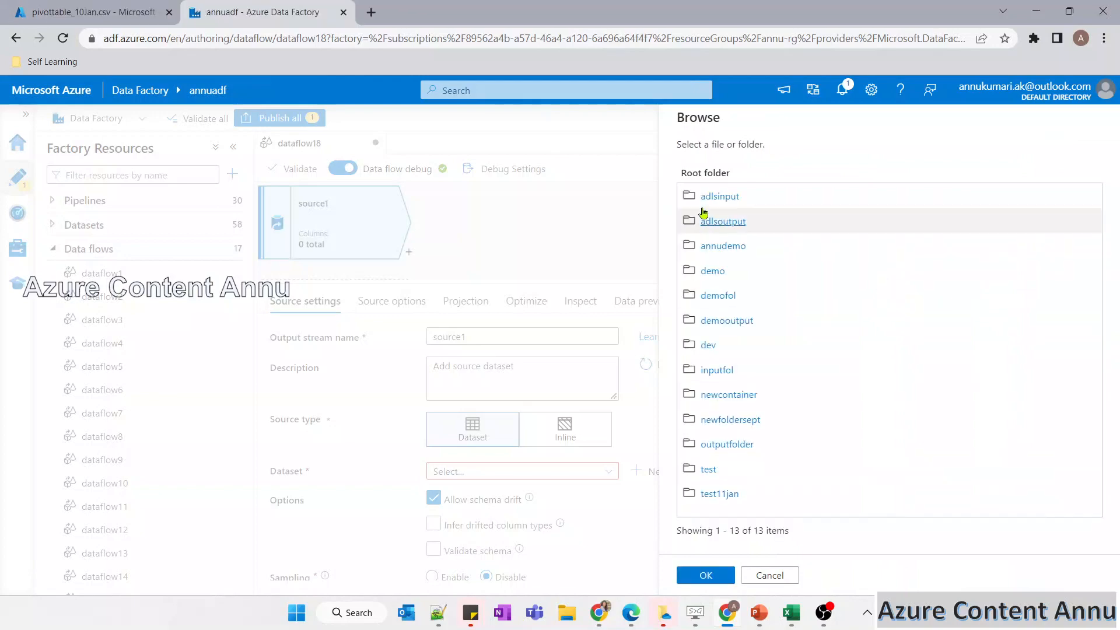
click(78, 6)
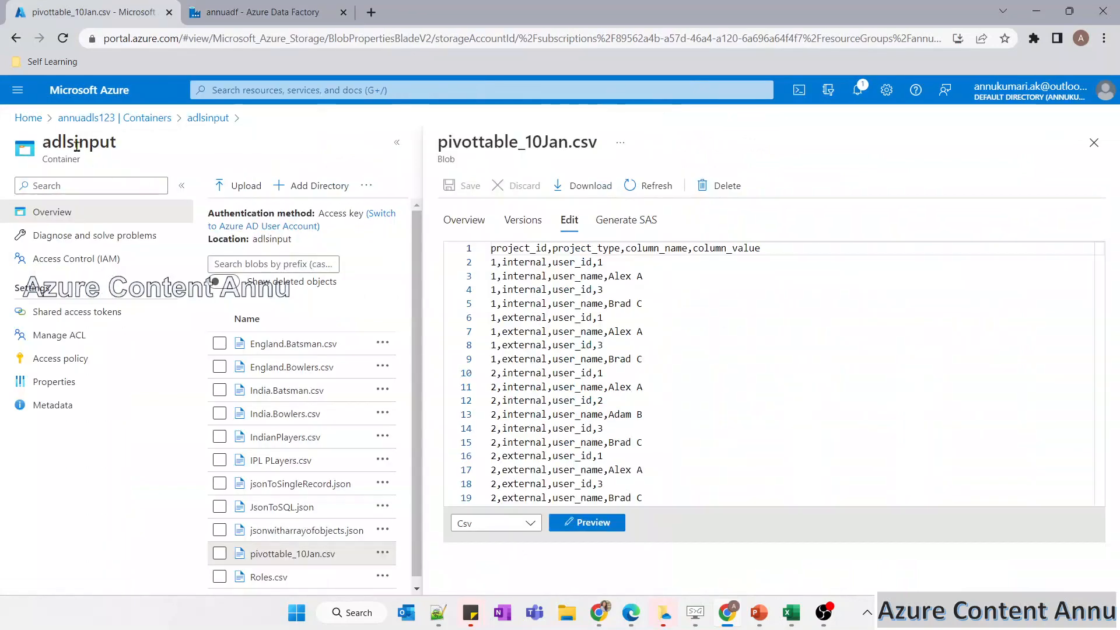
click(256, 12)
click(736, 200)
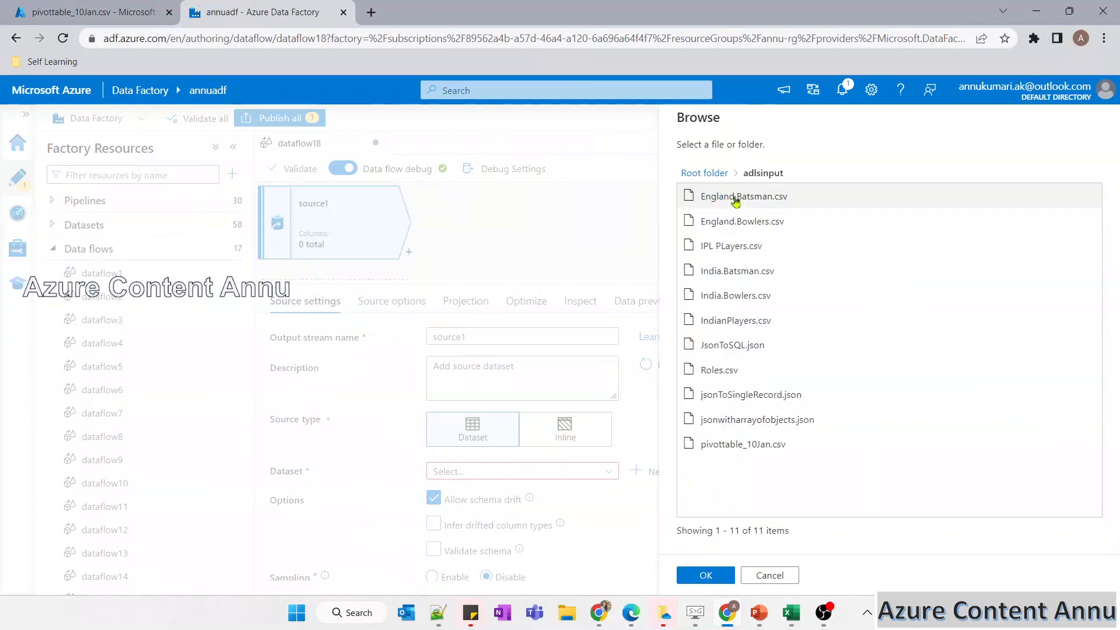
click(694, 444)
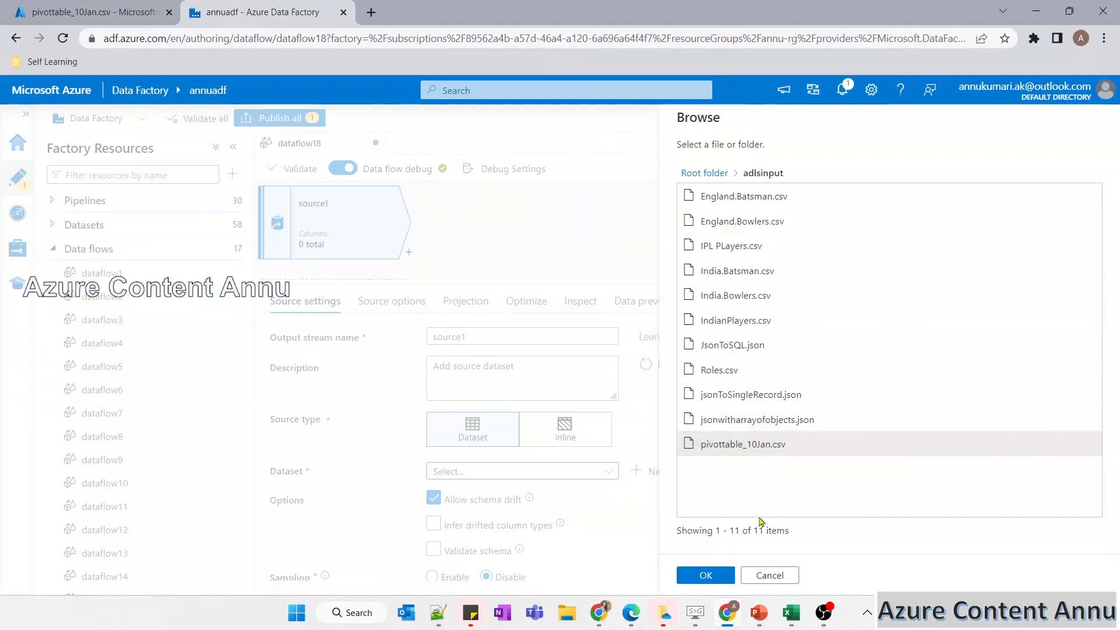
click(704, 575)
Enable first row as header, check the header line in pivottable_10Jan.csv, and create the source dataset.
click(840, 278)
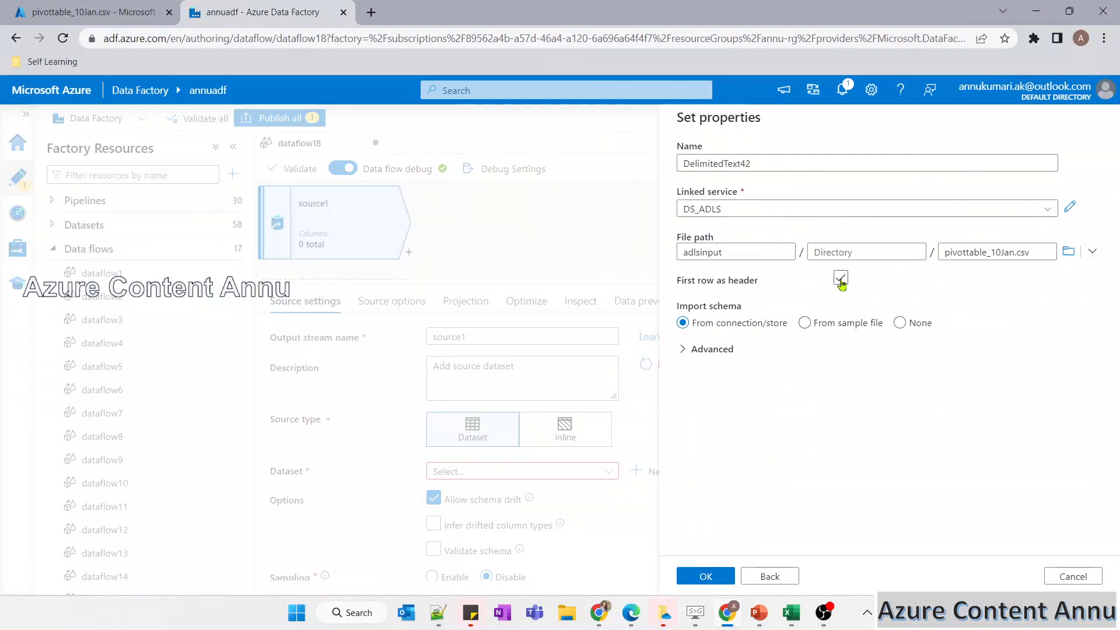
click(839, 279)
click(59, 7)
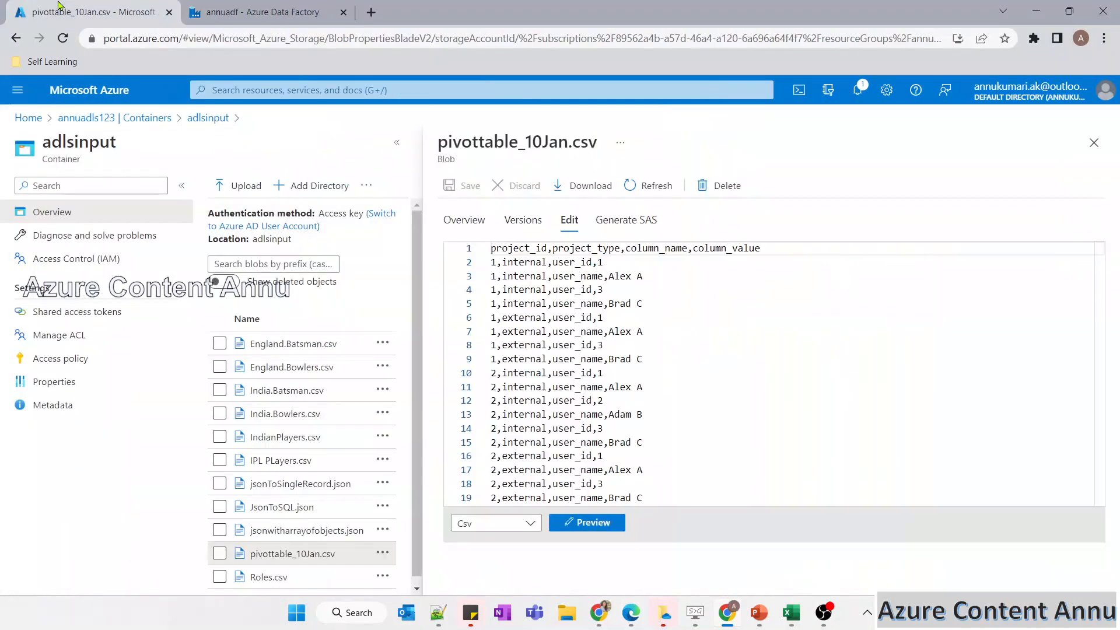
drag(800, 245, 428, 238)
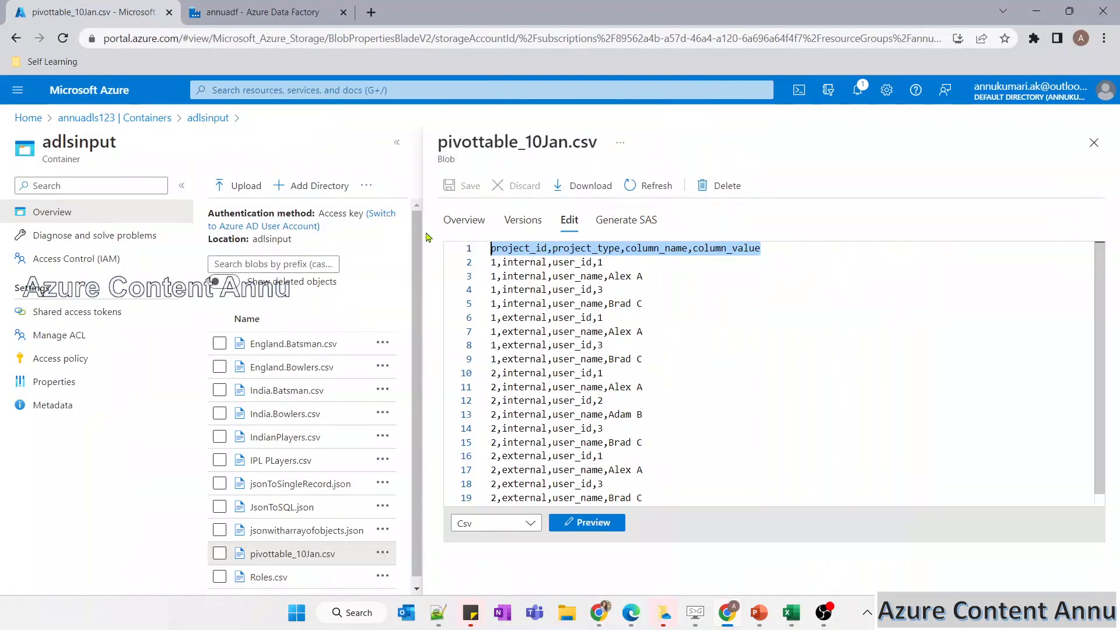
click(296, 14)
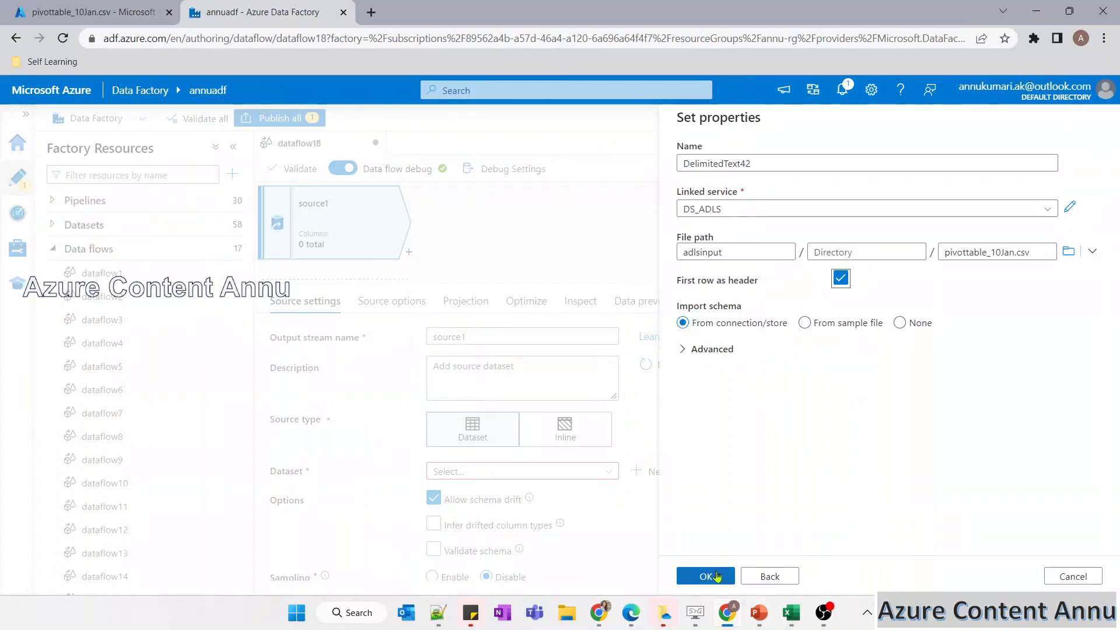
click(714, 576)
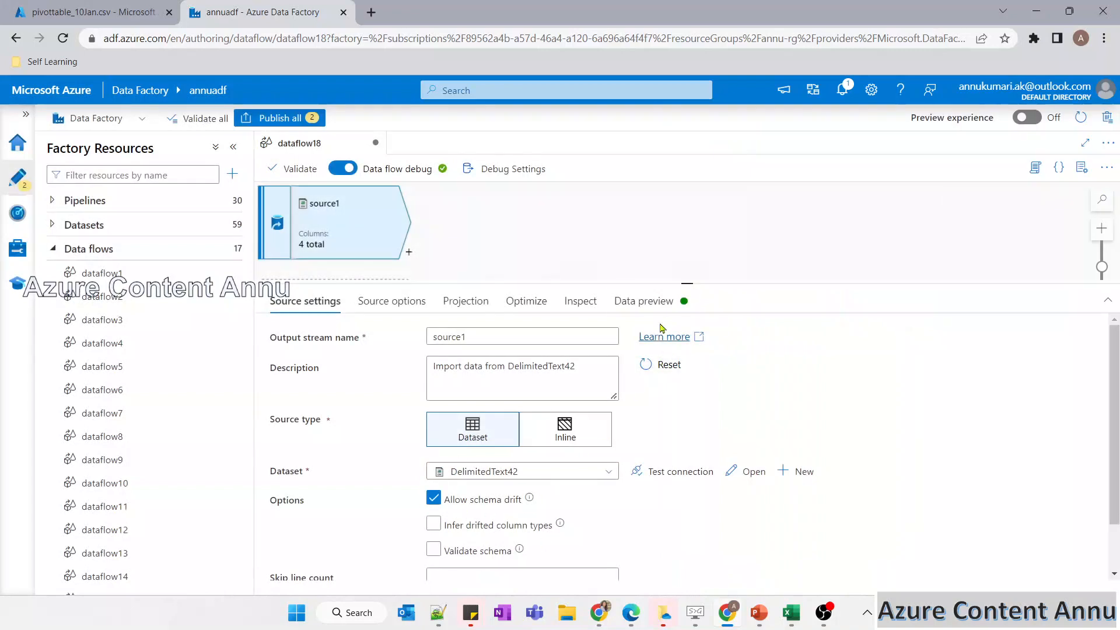
Refresh the source's data preview and examine the project and column rows.
click(644, 301)
click(309, 359)
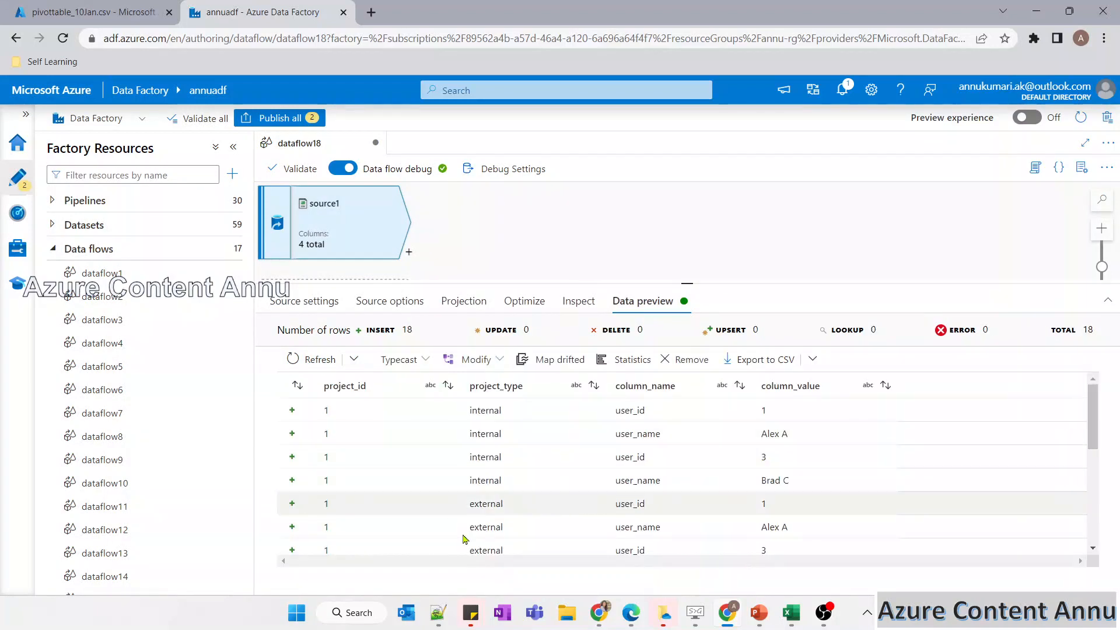
scroll(512, 540, down, 3)
scroll(511, 540, up, 3)
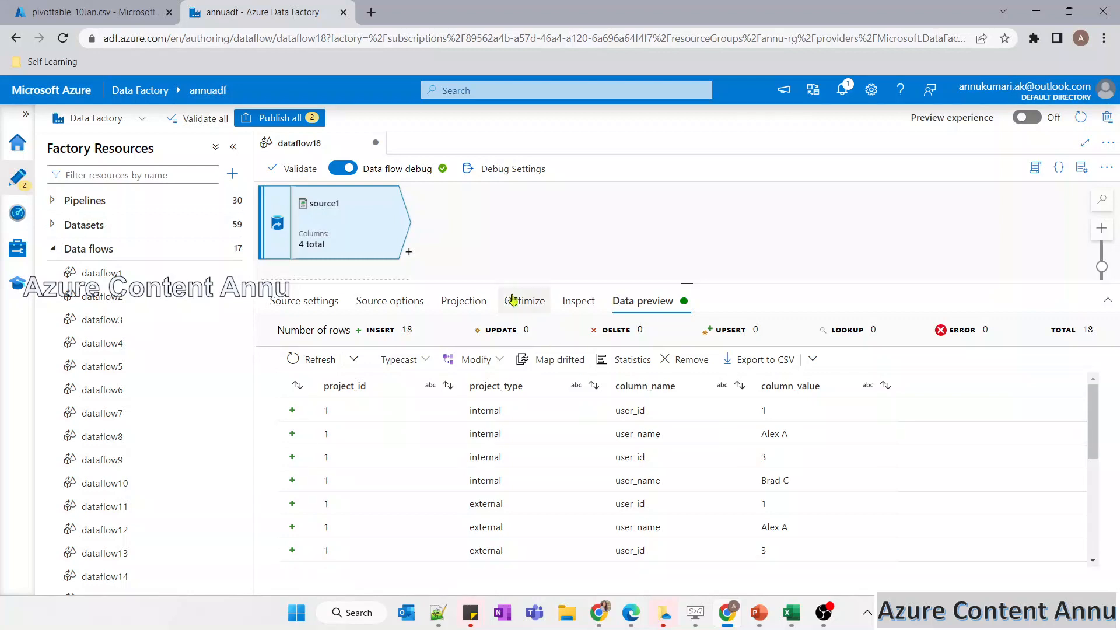
Add a Pivot transformation after source1 and group it by project_id.
click(408, 252)
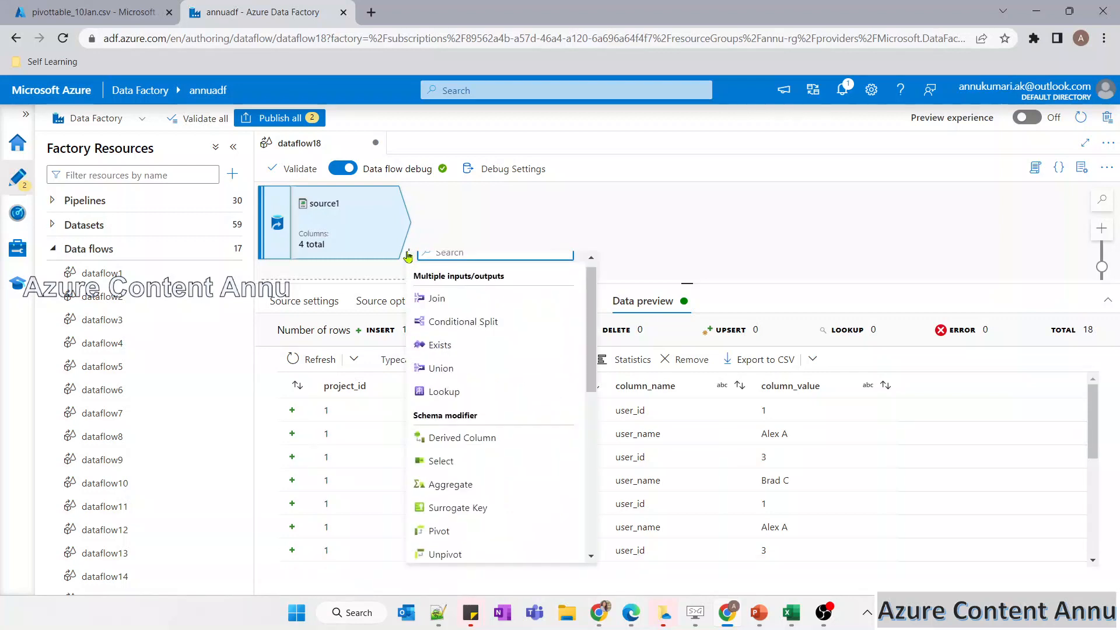
text(pi)
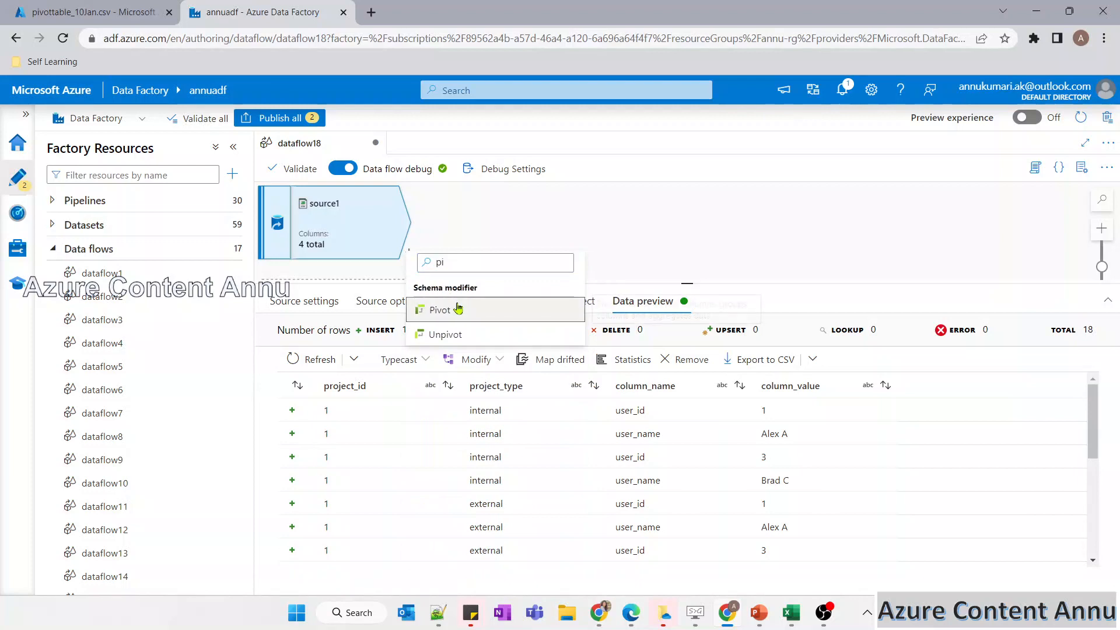
click(458, 309)
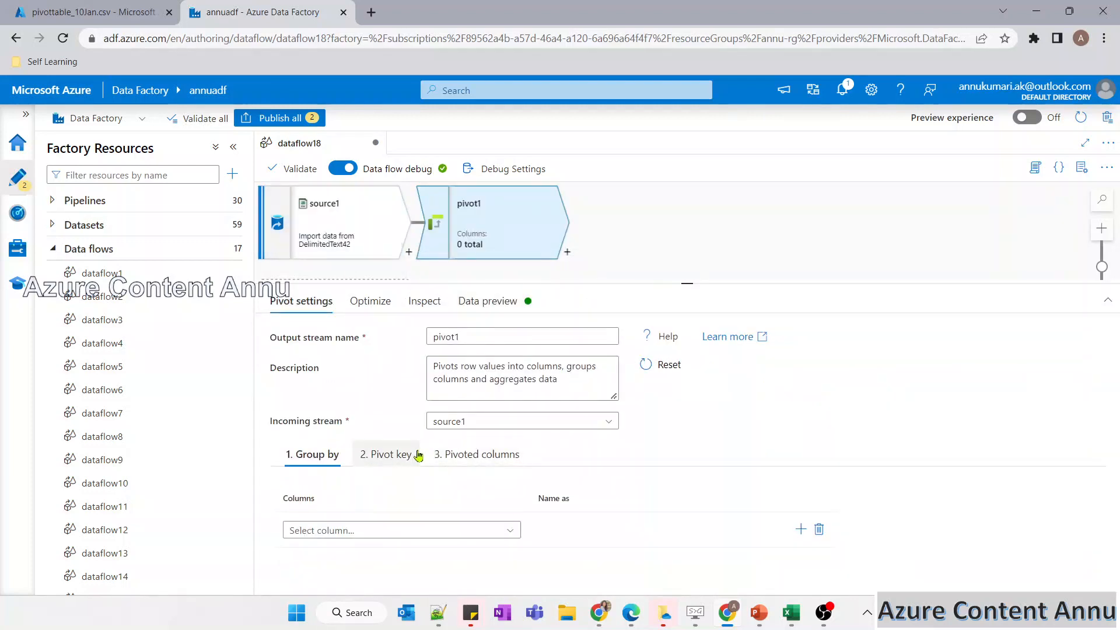
click(470, 530)
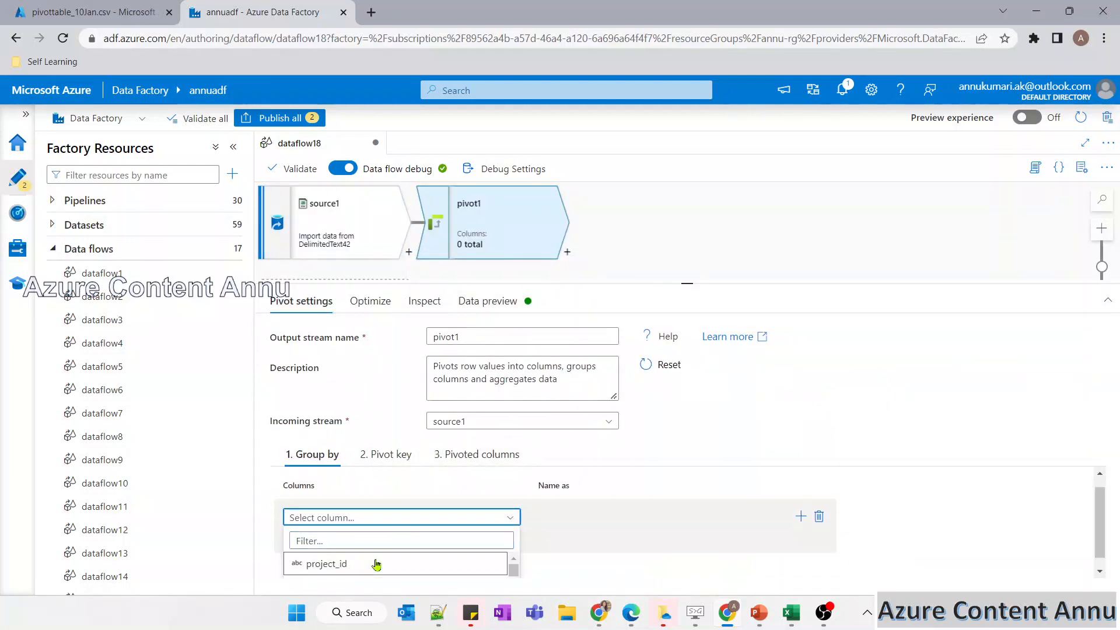
click(376, 563)
Mark the column_name column on the slide and set the transformation's pivot key to column_name.
click(381, 459)
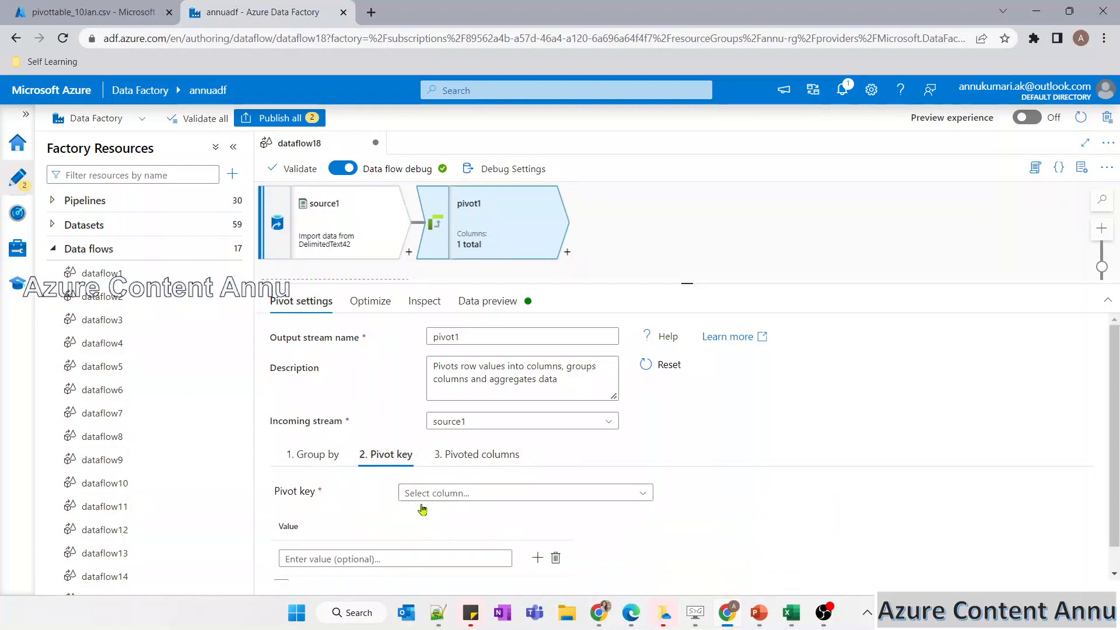
drag(330, 500, 272, 499)
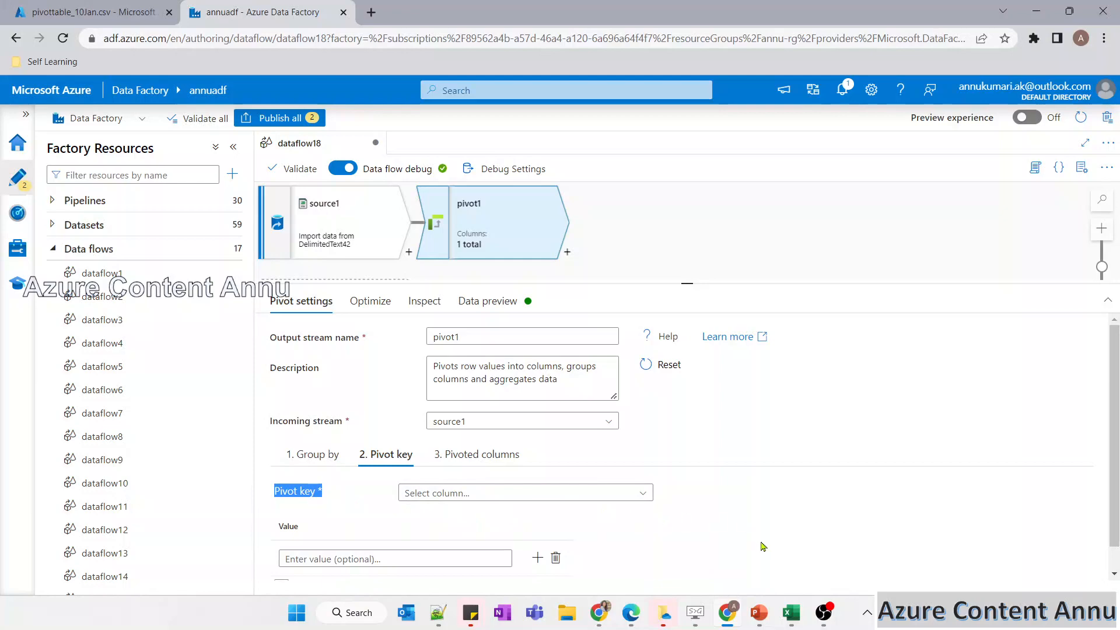
click(758, 612)
click(810, 538)
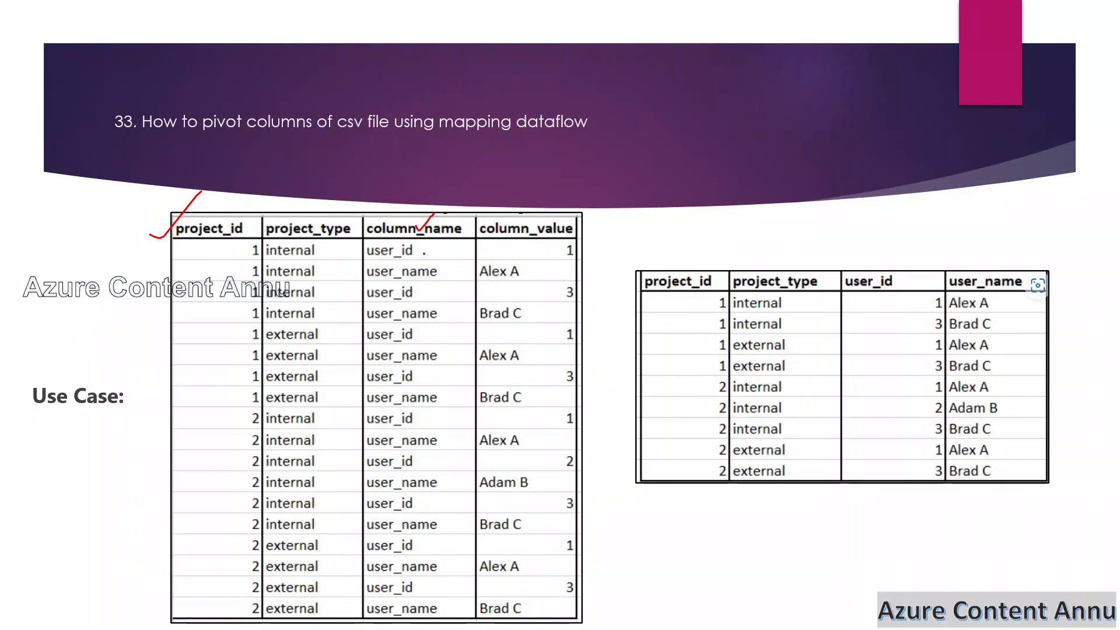
key(alt+Tab)
click(482, 493)
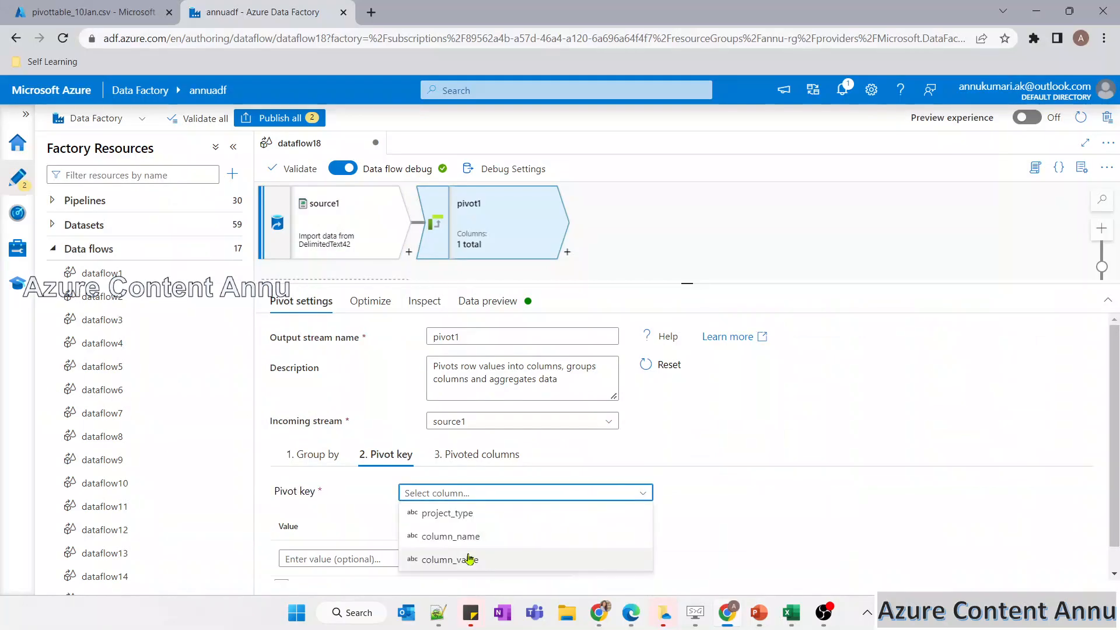
click(454, 537)
Define the pivoted column of pivot1 with the expression first(column_value) in the expression builder and save it.
click(464, 465)
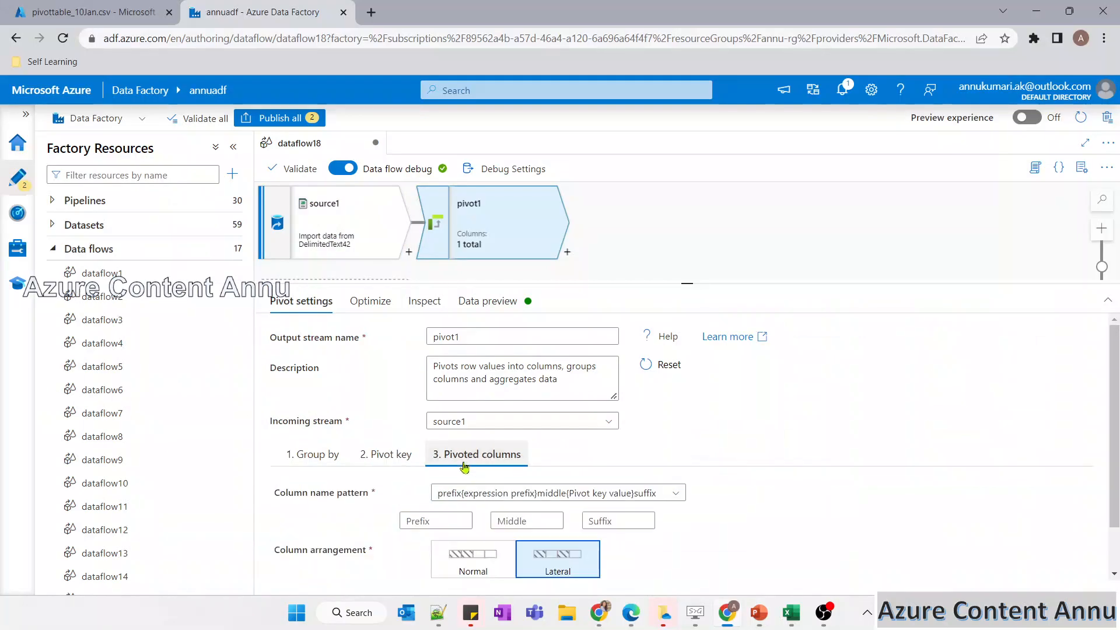
scroll(455, 511, down, 2)
key(alt+Tab)
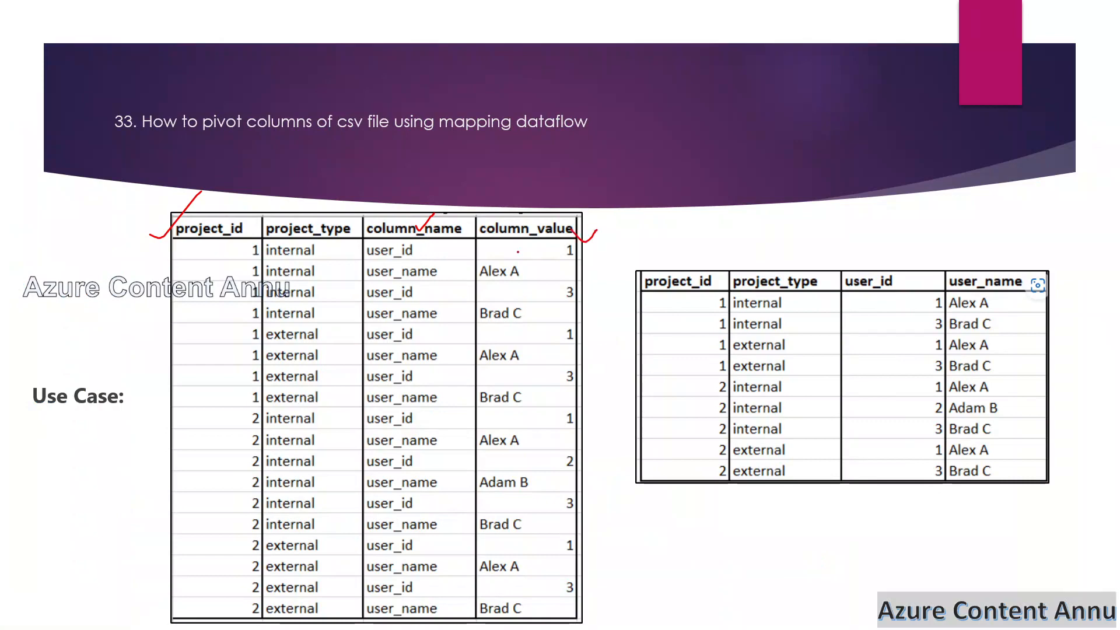
key(alt+Tab)
click(362, 563)
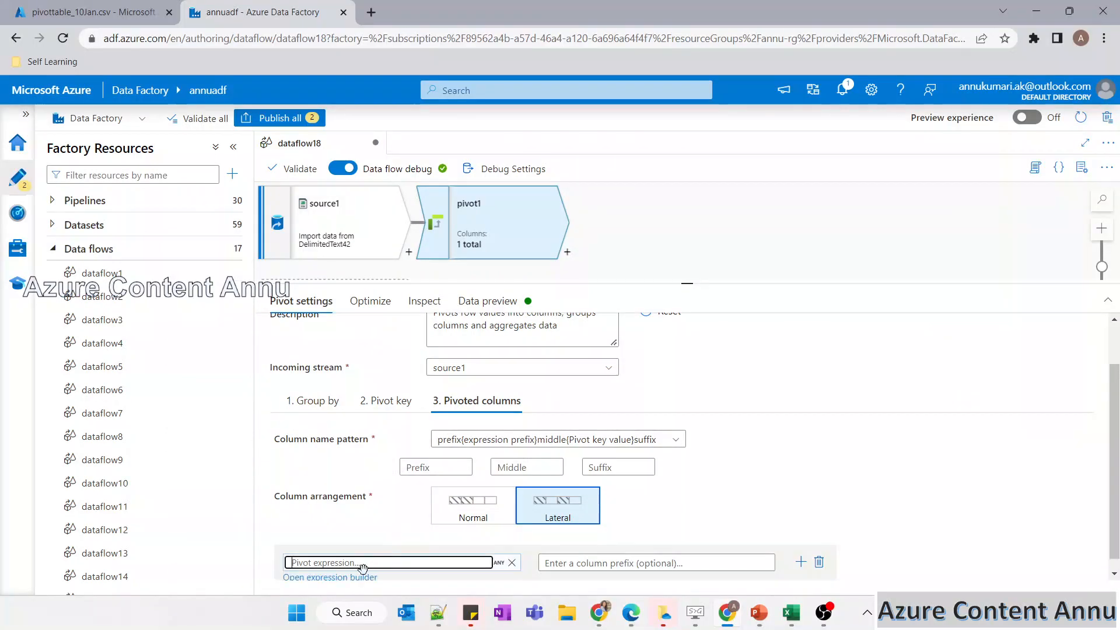
click(362, 576)
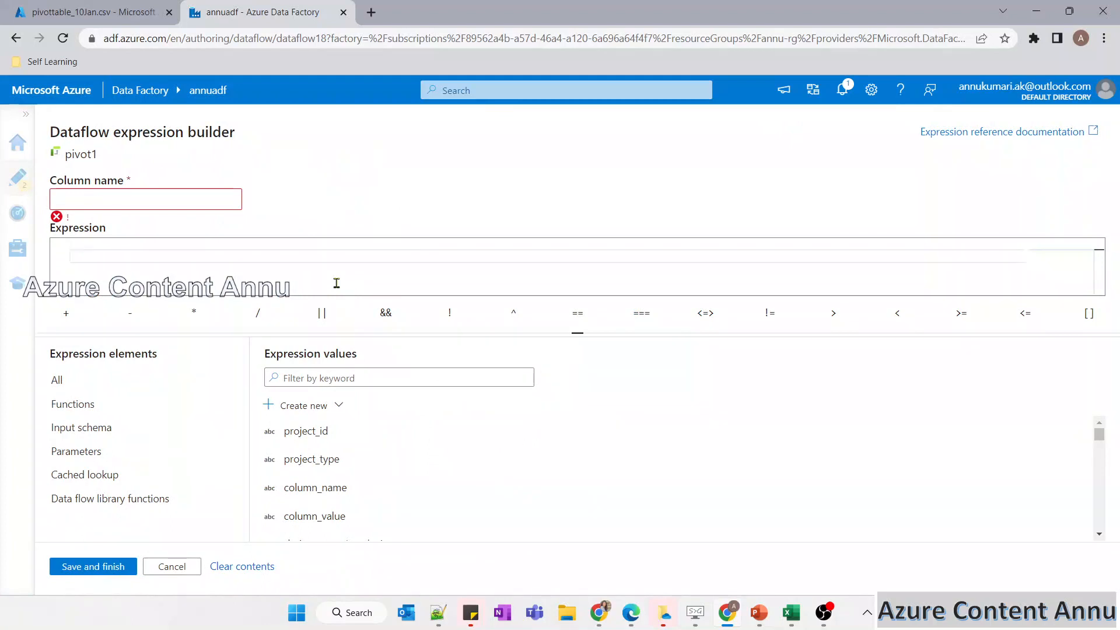
text(first)
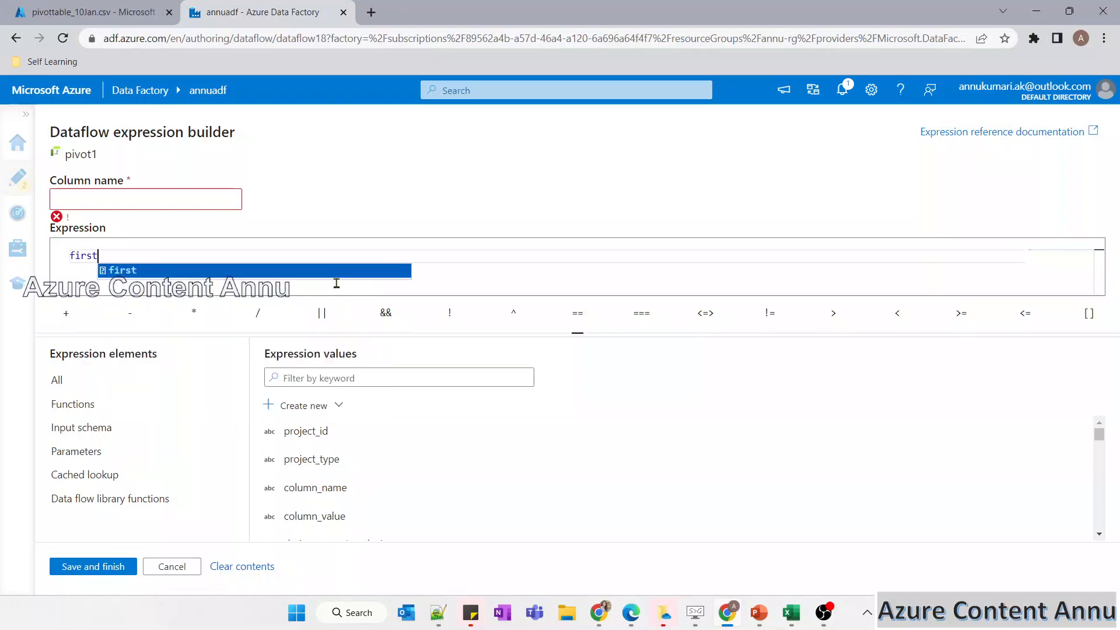
key(Return)
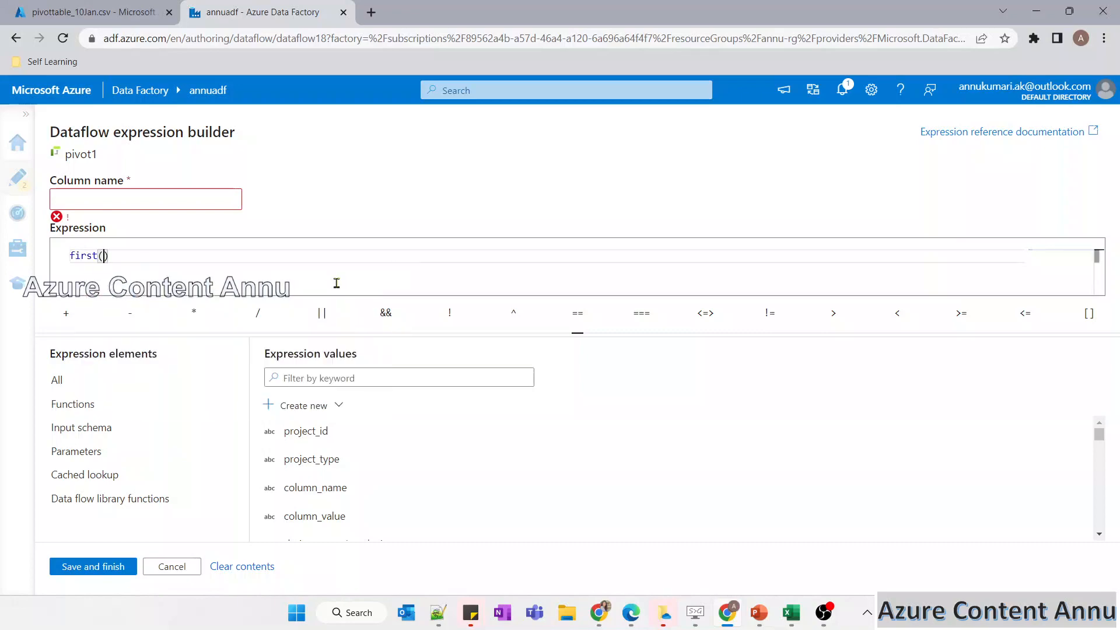
click(313, 515)
click(111, 569)
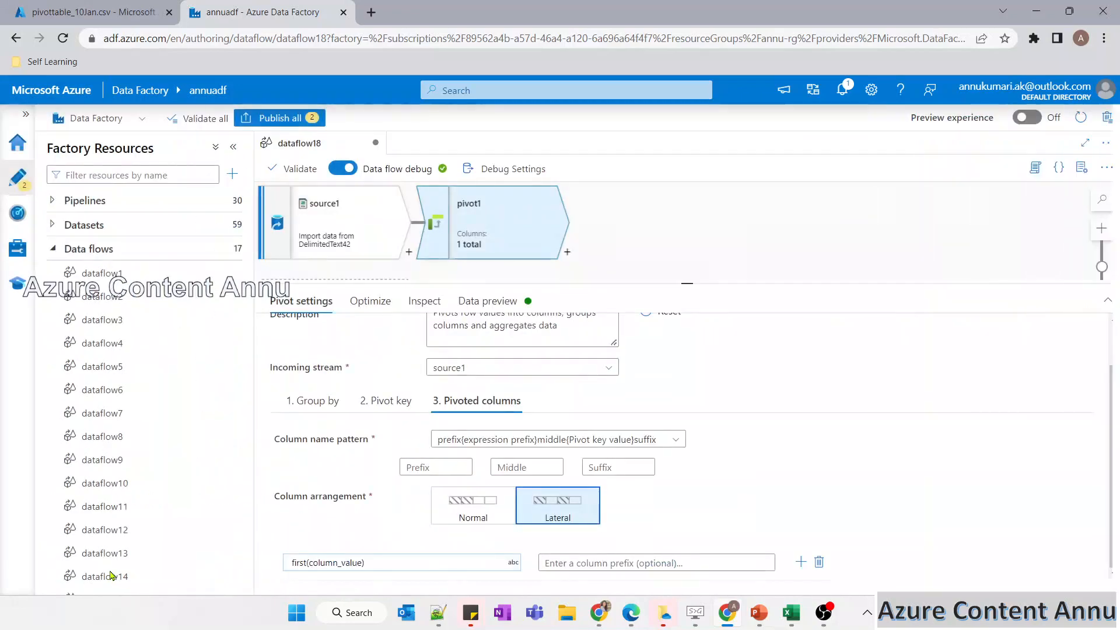
Preview pivot1's output and circle the project_id 1 and project_id 2 row groups in the slide's source table.
click(487, 301)
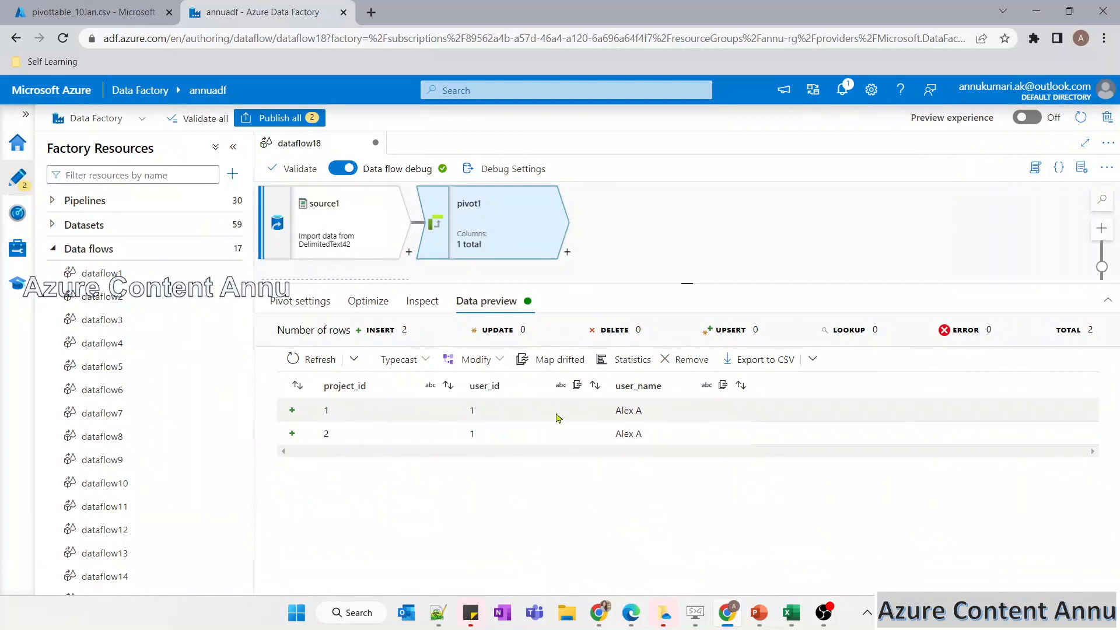
click(305, 301)
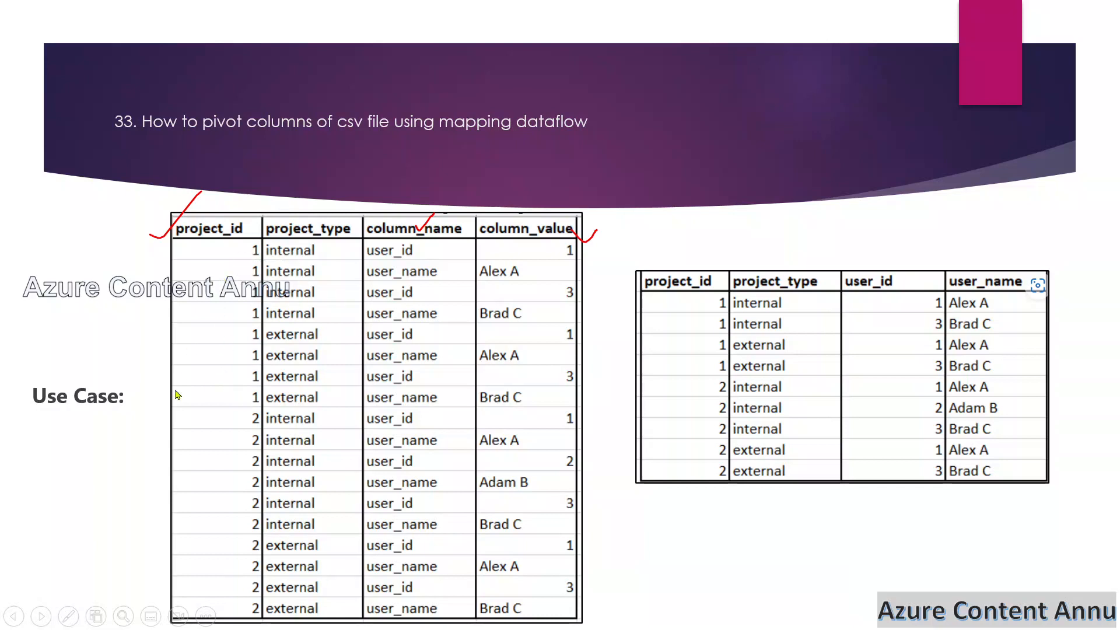
click(68, 615)
click(36, 497)
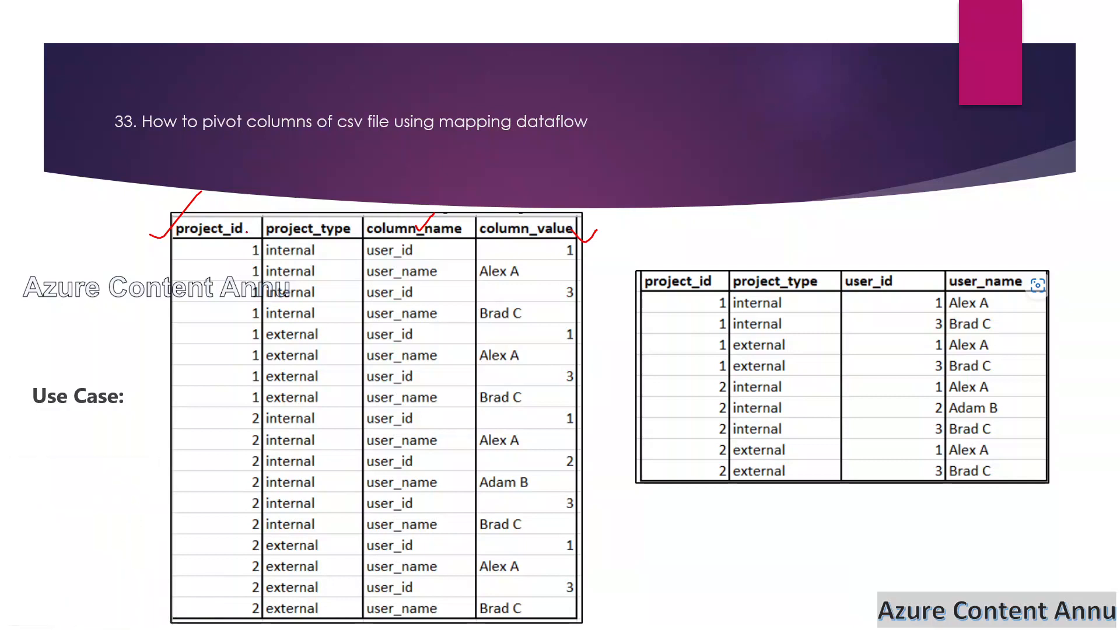
mouse_move(197, 238)
mouse_down()
mouse_move(176, 361)
mouse_move(309, 418)
mouse_move(532, 418)
mouse_move(351, 249)
mouse_up()
mouse_move(240, 418)
mouse_down()
mouse_move(233, 548)
mouse_move(586, 560)
mouse_move(259, 424)
mouse_up()
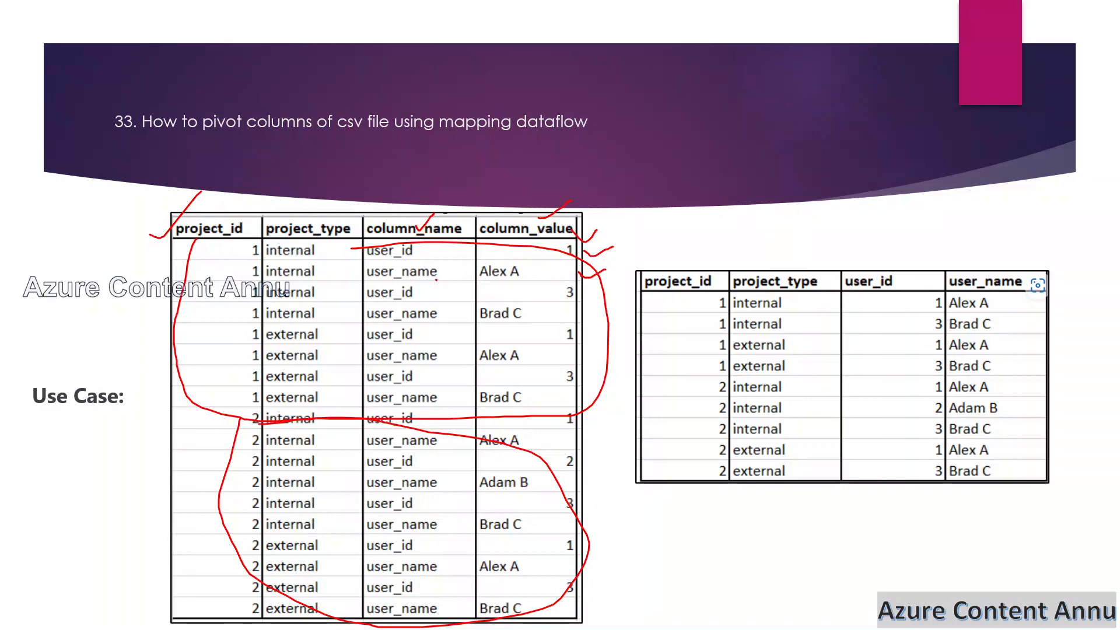
drag(222, 254, 260, 226)
Compare the previewed project_id and user_id columns with the slide, ticking the first values of the project_id 2 group.
key(alt+Tab)
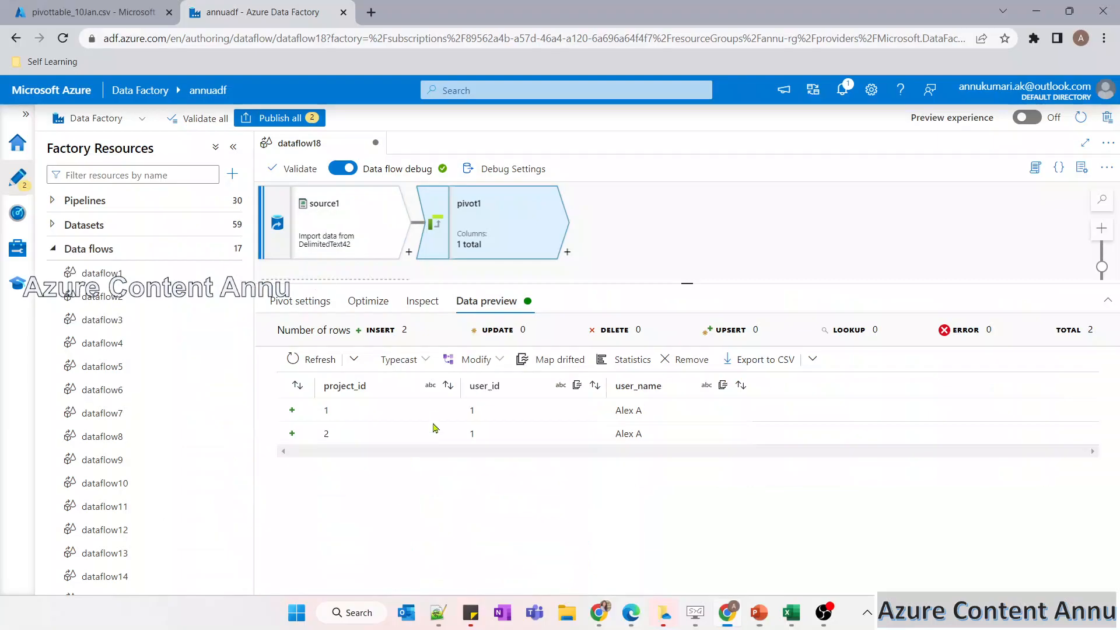
click(352, 411)
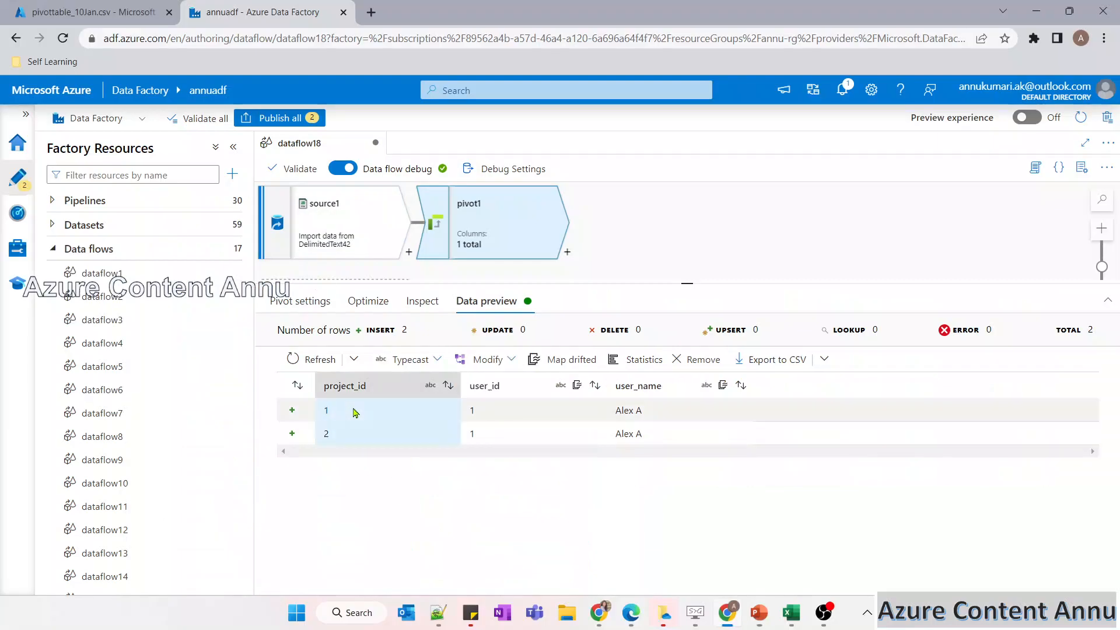
click(475, 406)
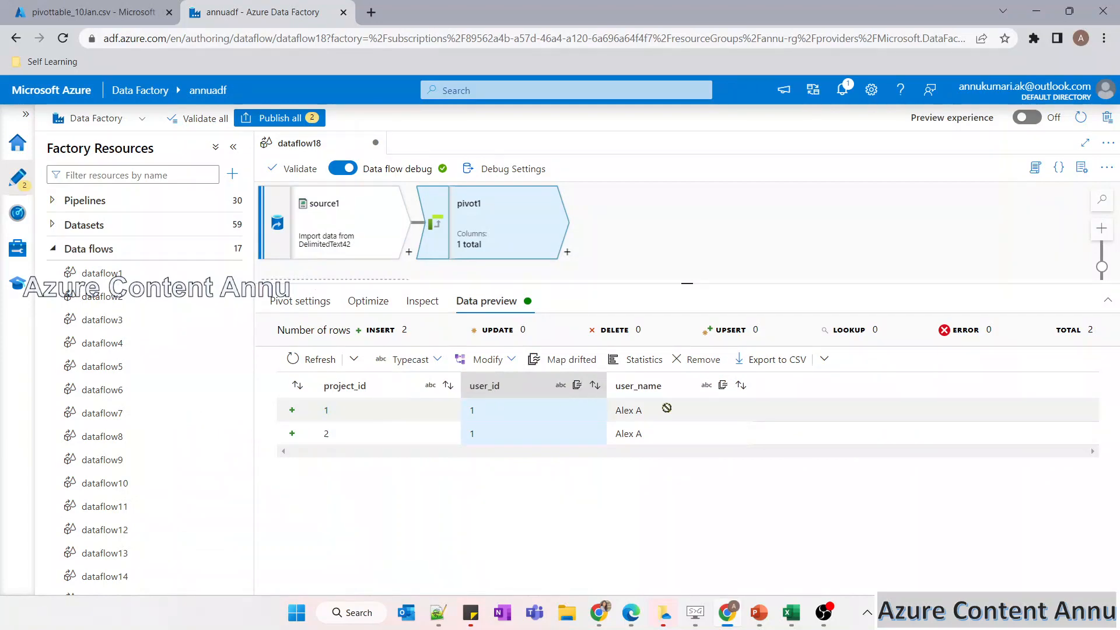
key(alt+Tab)
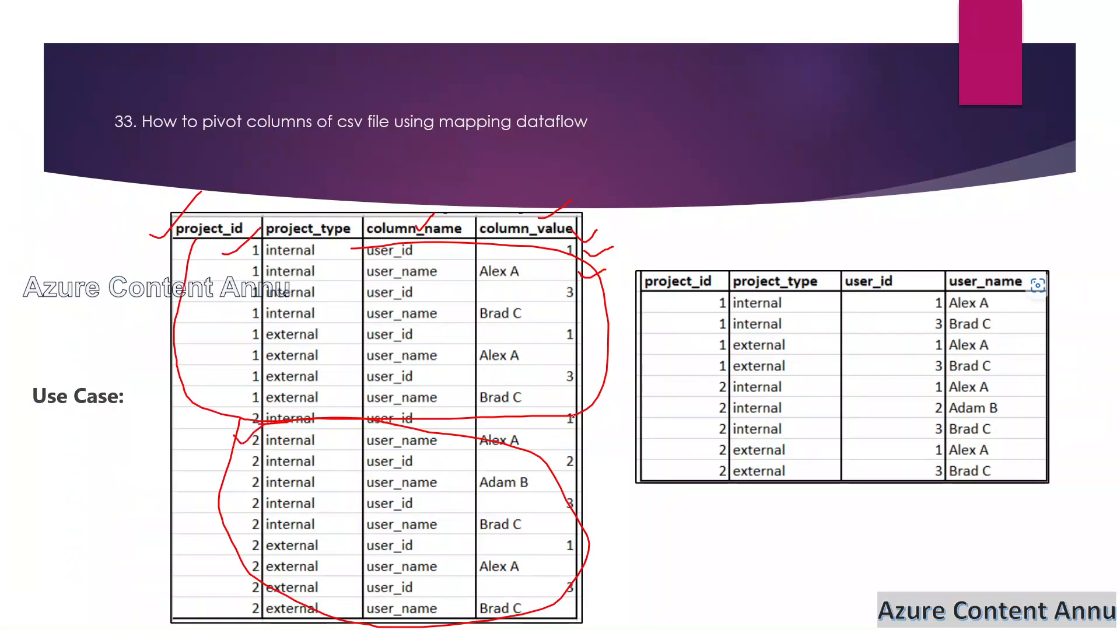
mouse_move(573, 417)
mouse_down()
mouse_move(623, 417)
mouse_move(618, 442)
mouse_up()
key(alt+Tab)
click(487, 302)
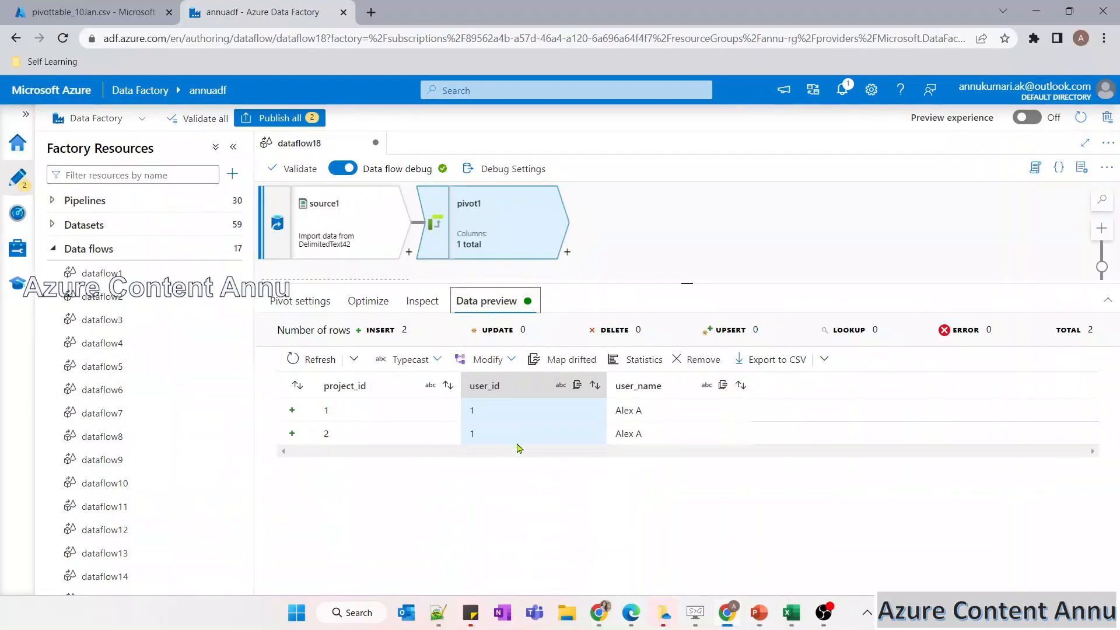
Add project_type as a second group-by column of pivot1 and refresh its data preview.
click(310, 299)
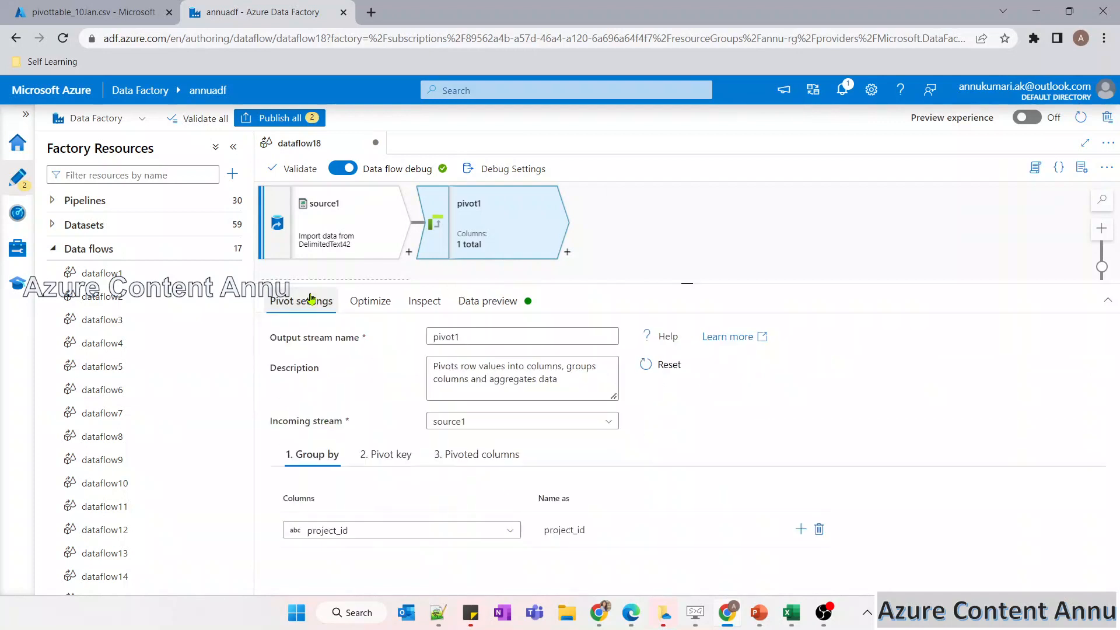
click(800, 529)
click(366, 563)
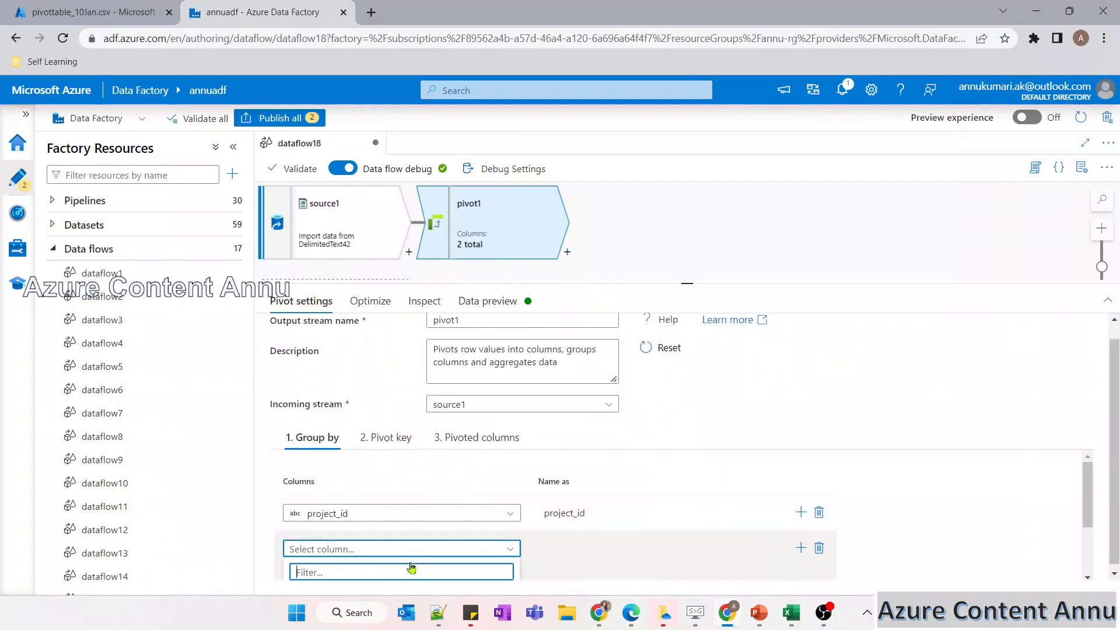
click(353, 527)
click(500, 303)
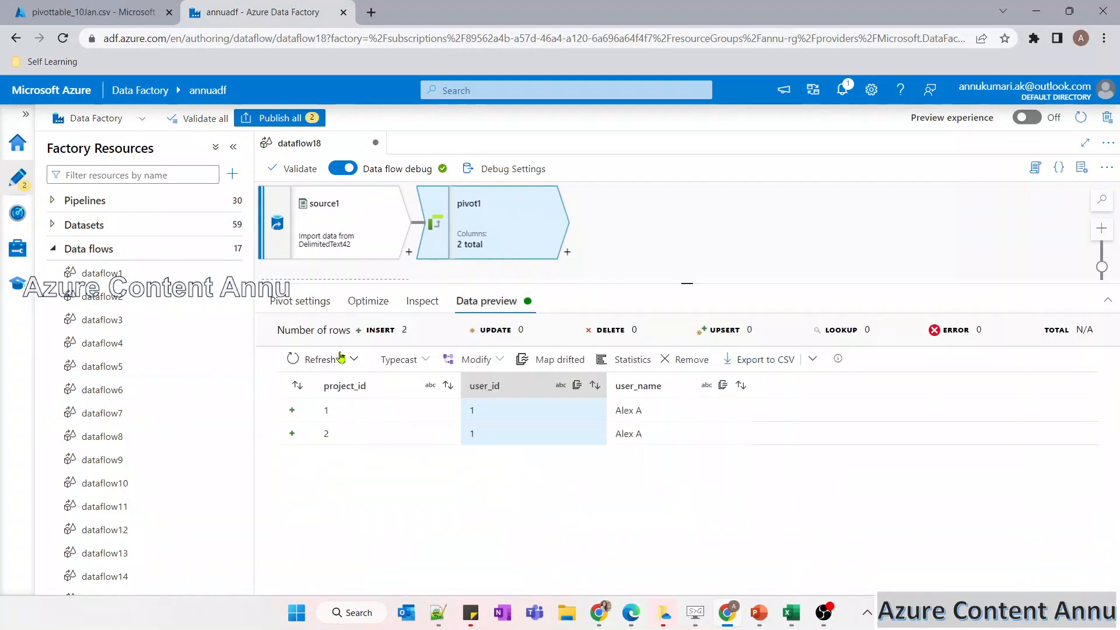
click(304, 360)
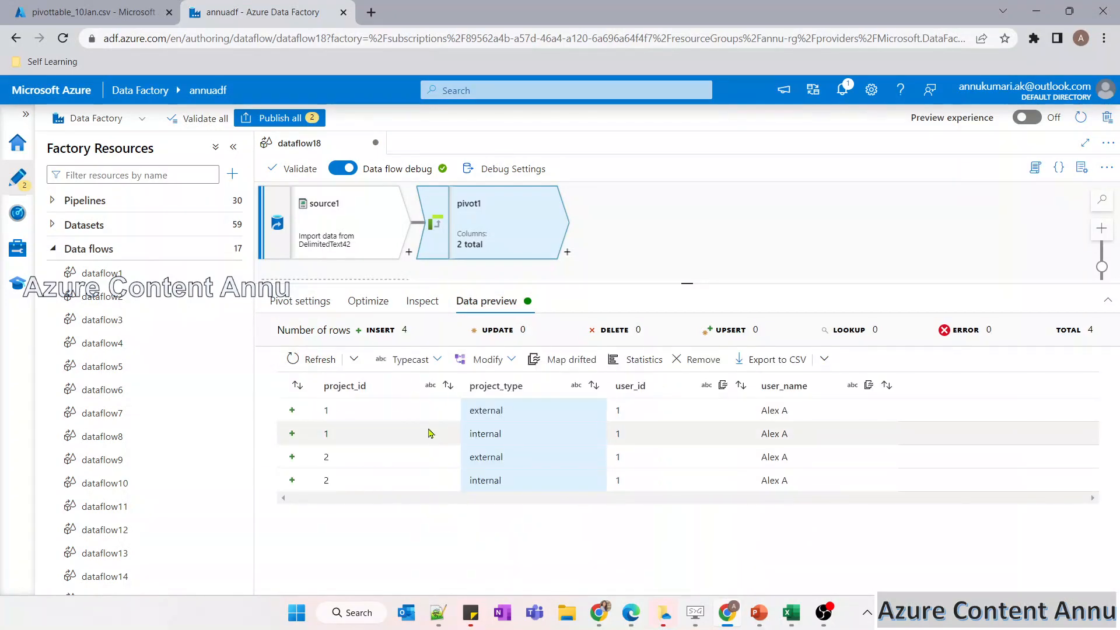
Clear the circled groups on the slide and outline the four row groups formed by project_id and project_type.
key(alt+Tab)
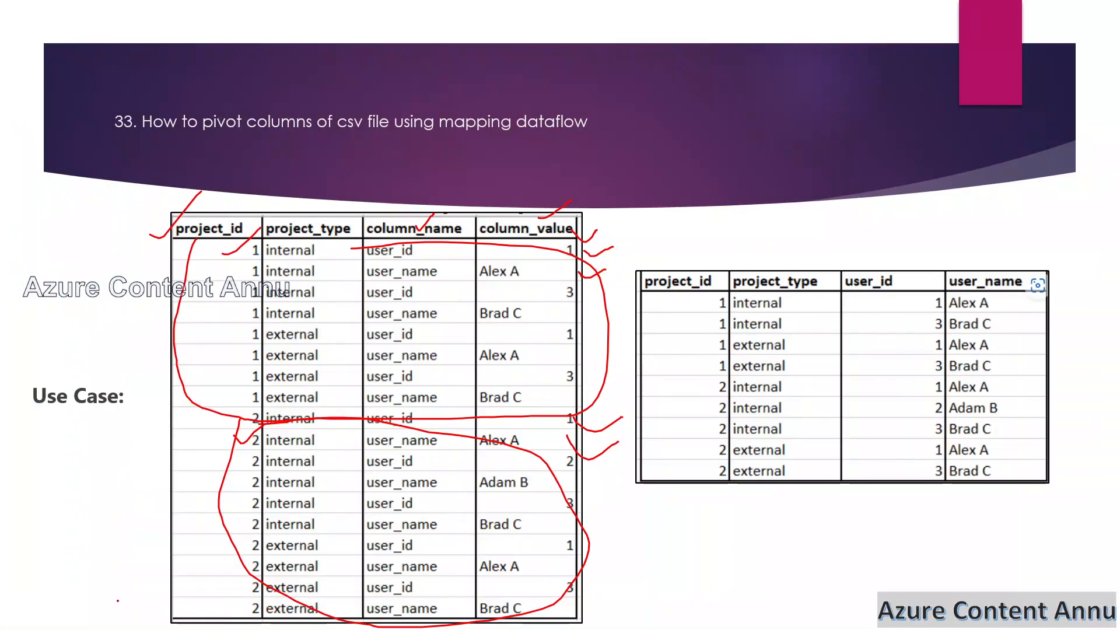
click(68, 616)
click(78, 498)
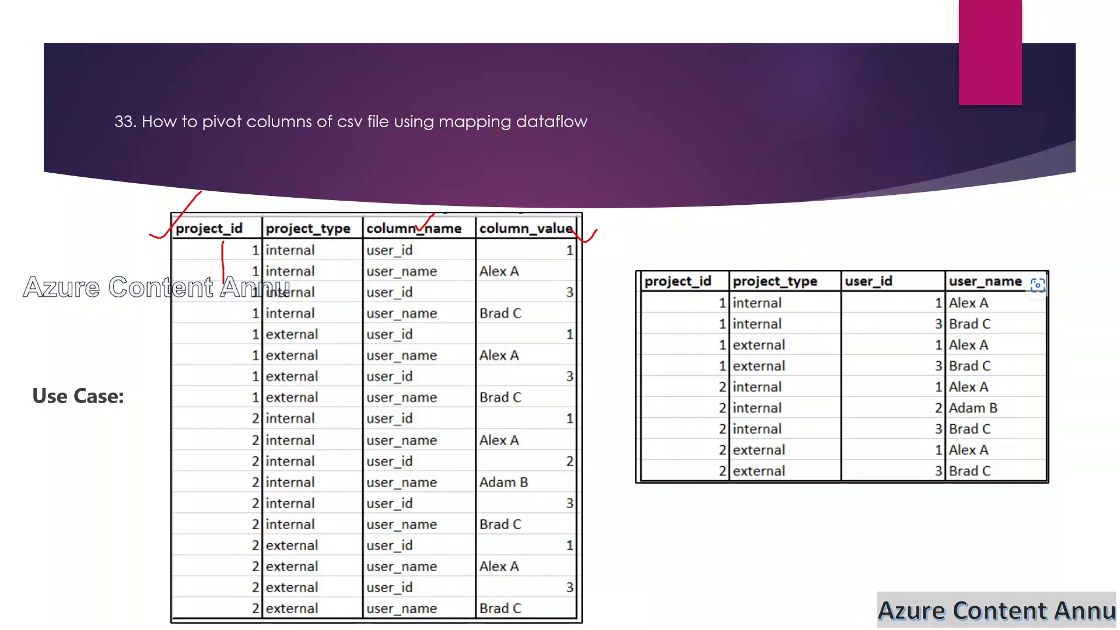
mouse_move(226, 331)
mouse_down()
mouse_move(529, 327)
mouse_move(597, 289)
mouse_move(386, 245)
mouse_move(228, 239)
mouse_up()
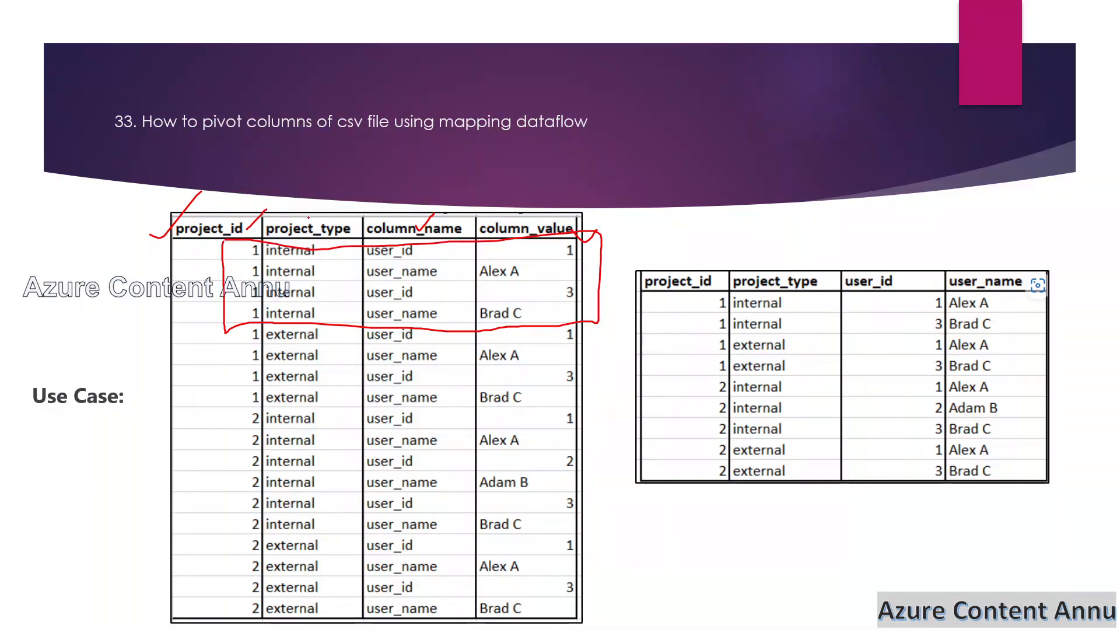
drag(308, 219, 354, 199)
mouse_move(233, 332)
mouse_down()
mouse_move(235, 399)
mouse_move(314, 408)
mouse_move(539, 411)
mouse_move(607, 352)
mouse_up()
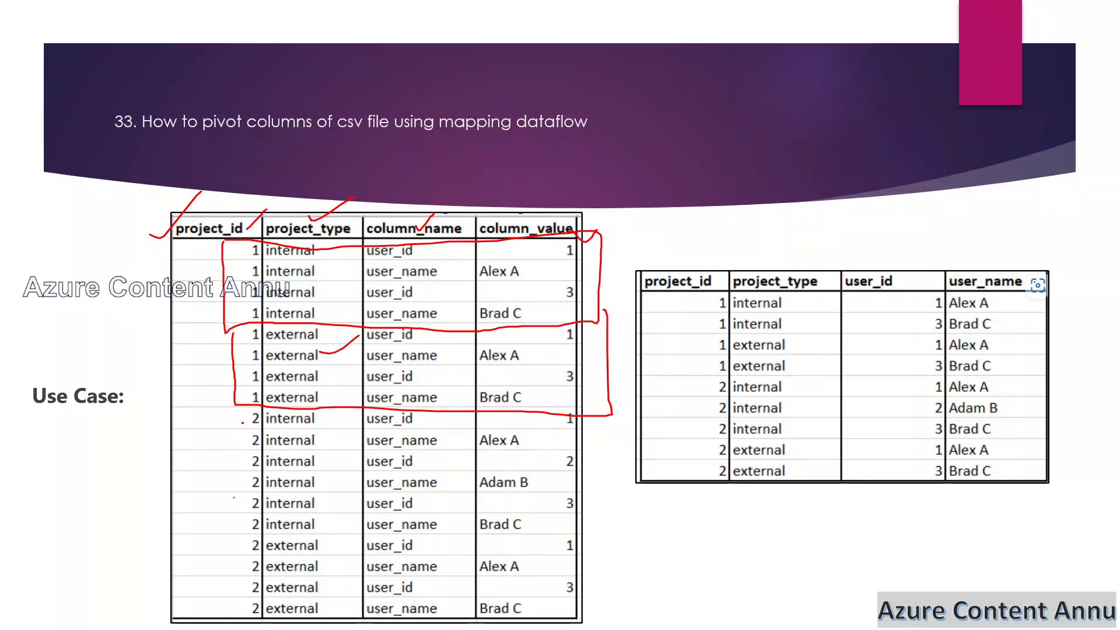
mouse_move(239, 415)
mouse_down()
mouse_move(240, 511)
mouse_move(291, 543)
mouse_move(586, 535)
mouse_move(584, 419)
mouse_up()
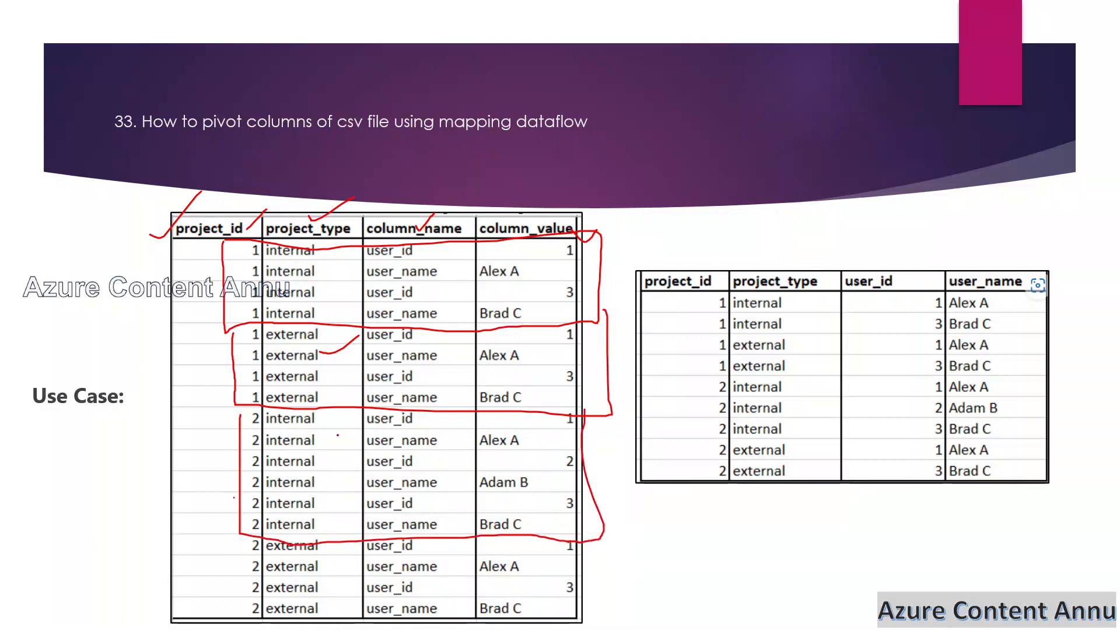
drag(342, 460, 378, 435)
mouse_move(240, 533)
mouse_down()
mouse_move(238, 626)
mouse_move(578, 615)
mouse_move(599, 528)
mouse_up()
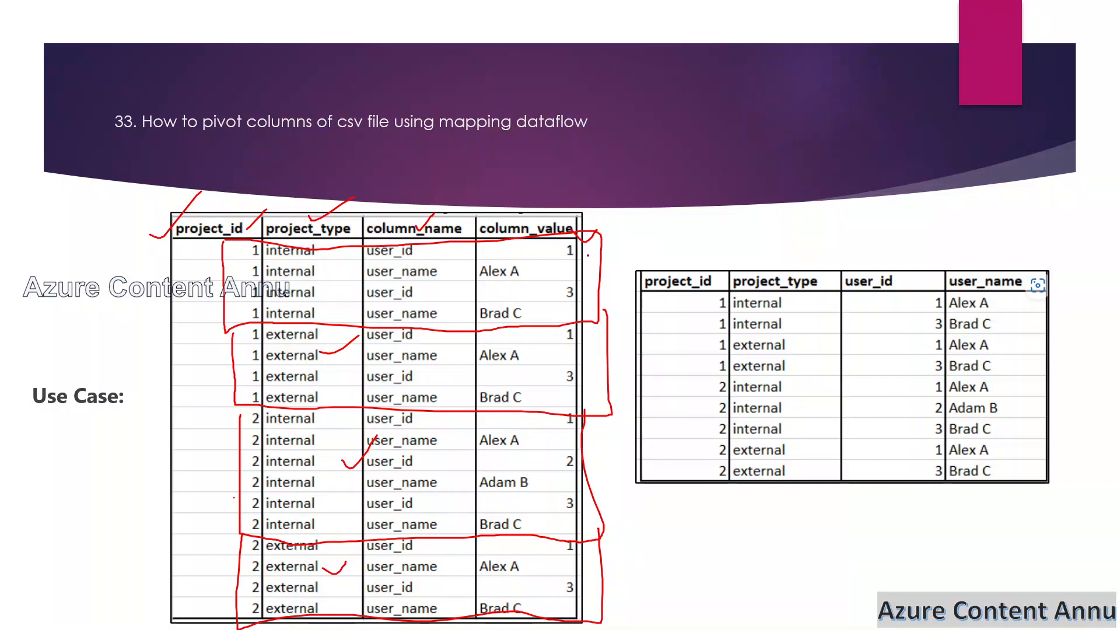
Mark the first user_id and user_name rows of each outlined group on the slide.
drag(588, 255, 638, 224)
drag(594, 272, 646, 263)
mouse_move(585, 334)
mouse_down()
mouse_move(649, 328)
mouse_move(646, 351)
mouse_up()
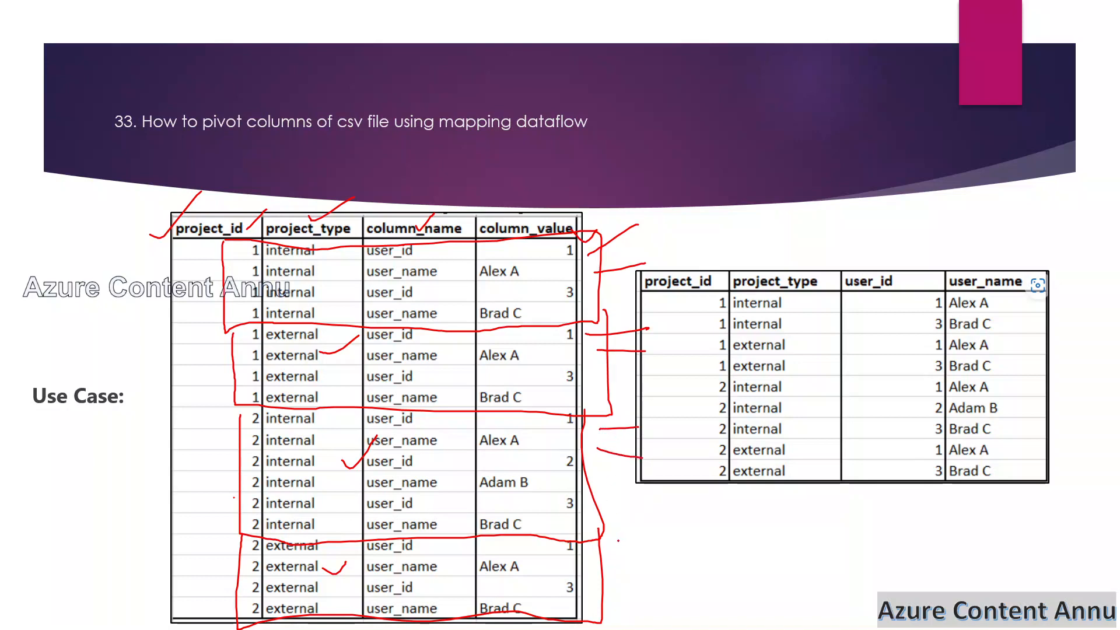
drag(592, 560, 647, 564)
Tick project_type in the slide's expected output table and check it against pivot1's preview and group-by columns.
key(alt+Tab)
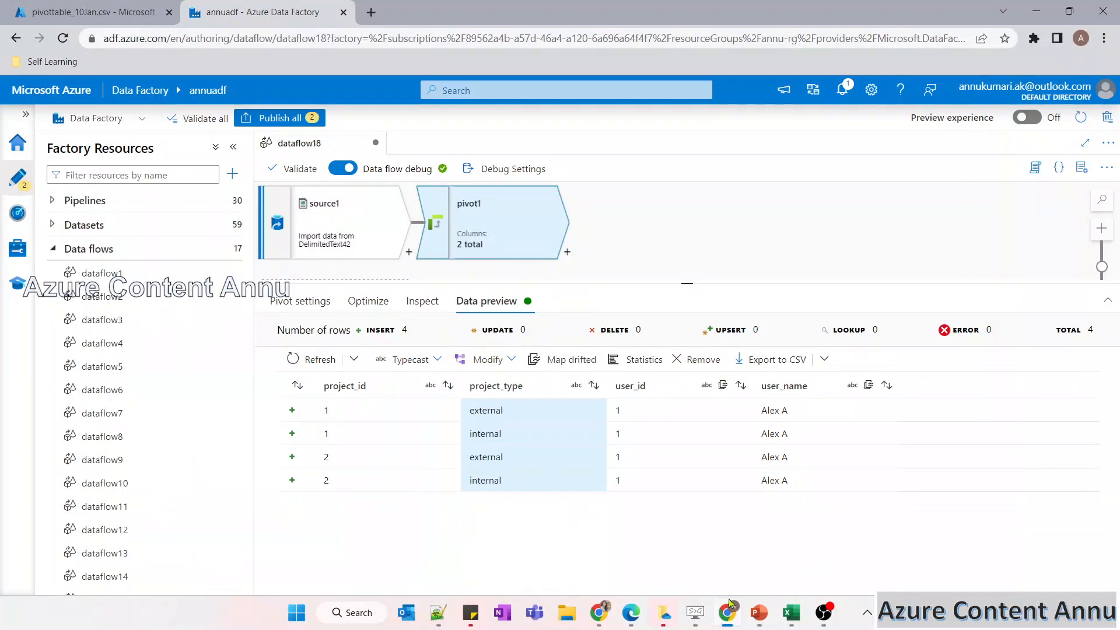
mouse_move(759, 612)
click(817, 540)
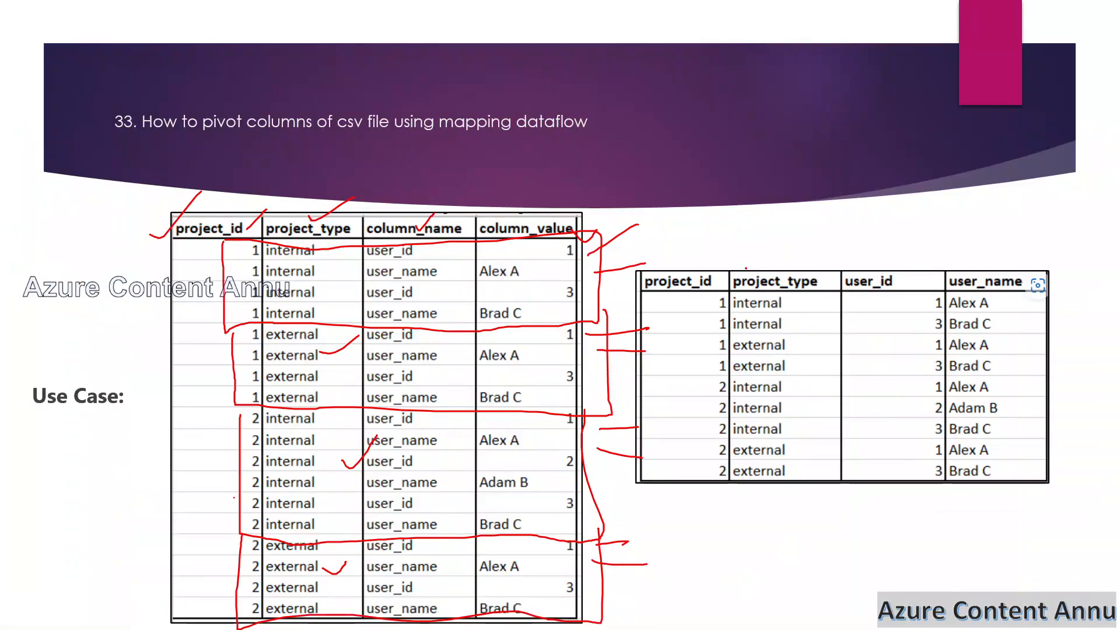
drag(745, 268, 801, 238)
key(alt+Tab)
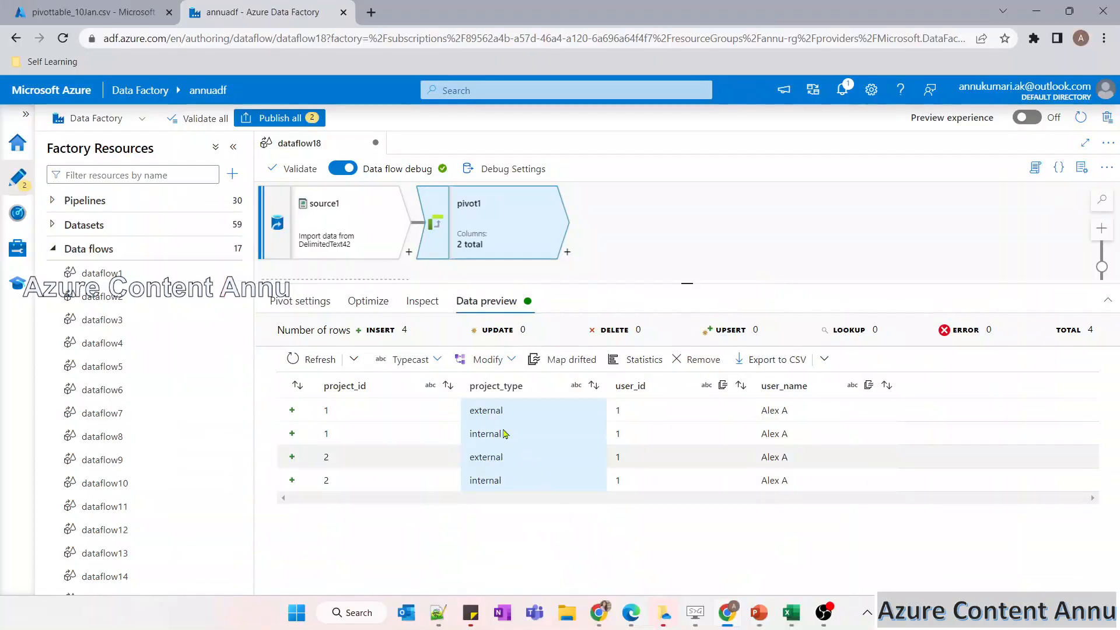
click(318, 303)
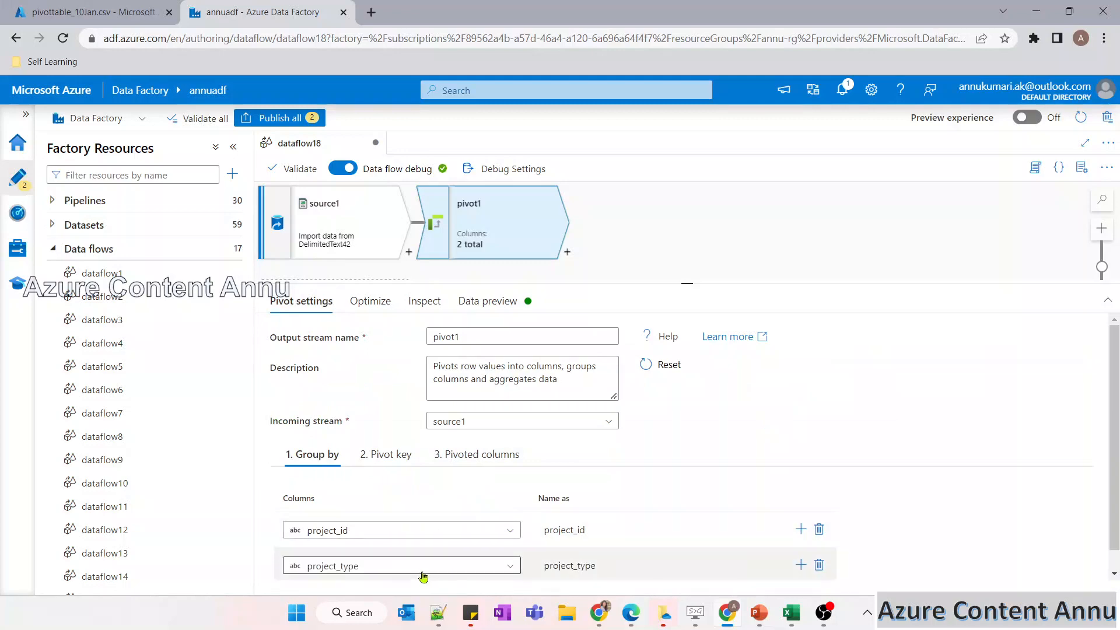
key(alt+Tab)
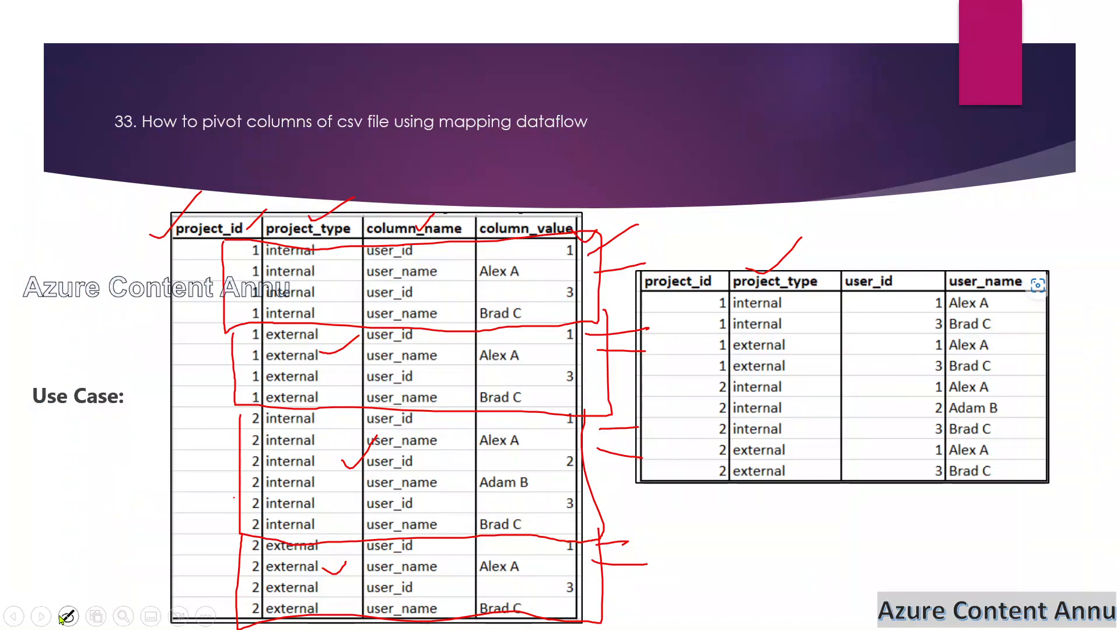
click(68, 616)
click(58, 498)
key(alt+Tab)
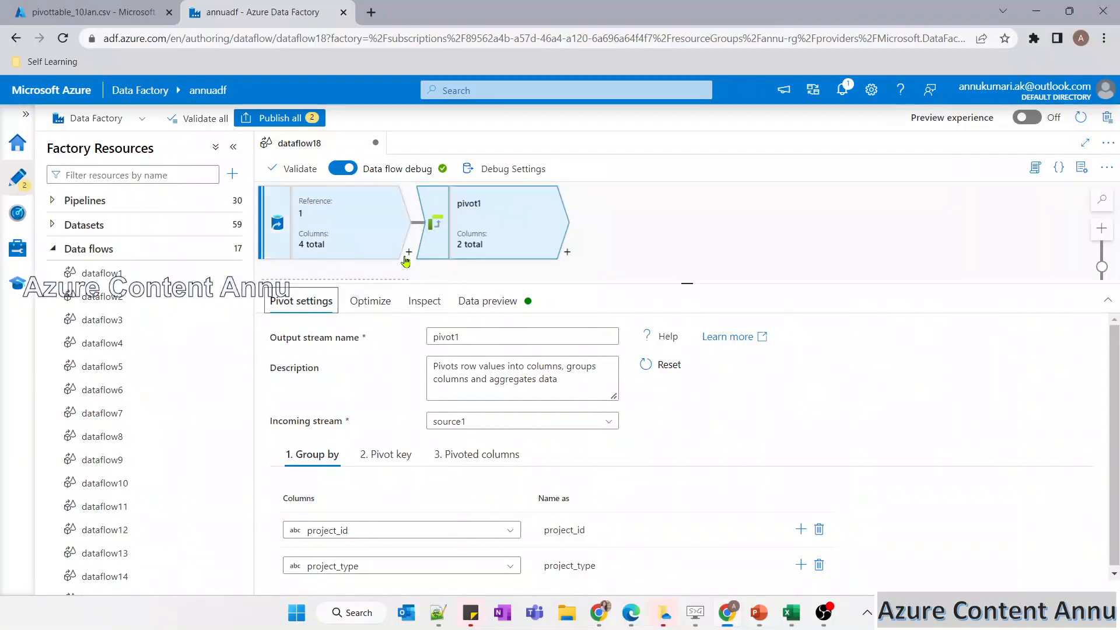
Insert a Surrogate Key transformation between source1 and pivot1.
click(408, 255)
text(sur)
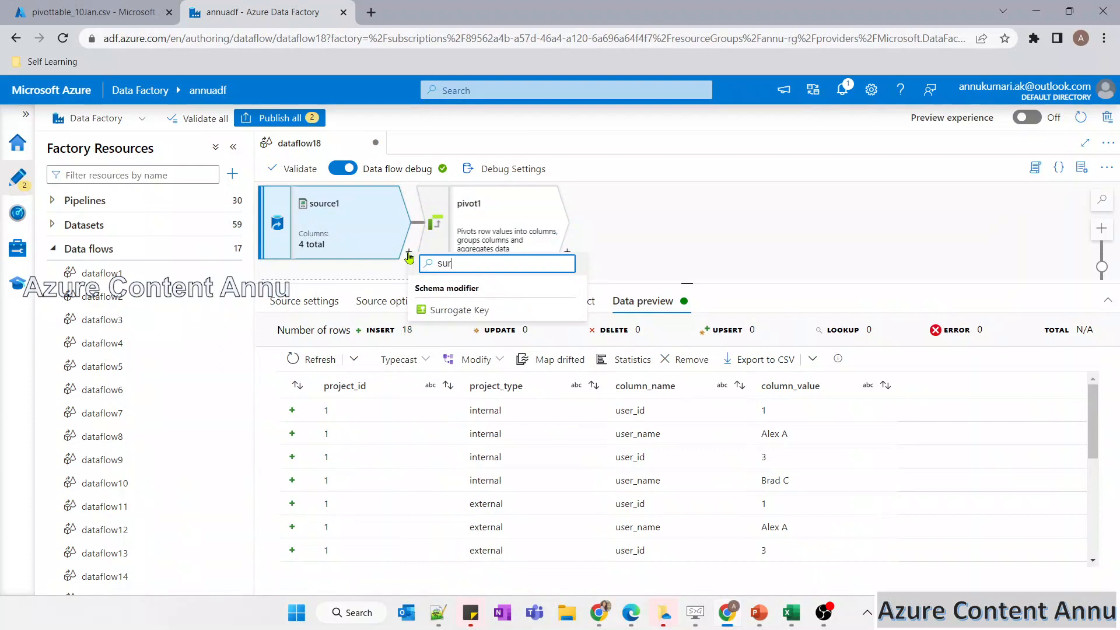
click(467, 310)
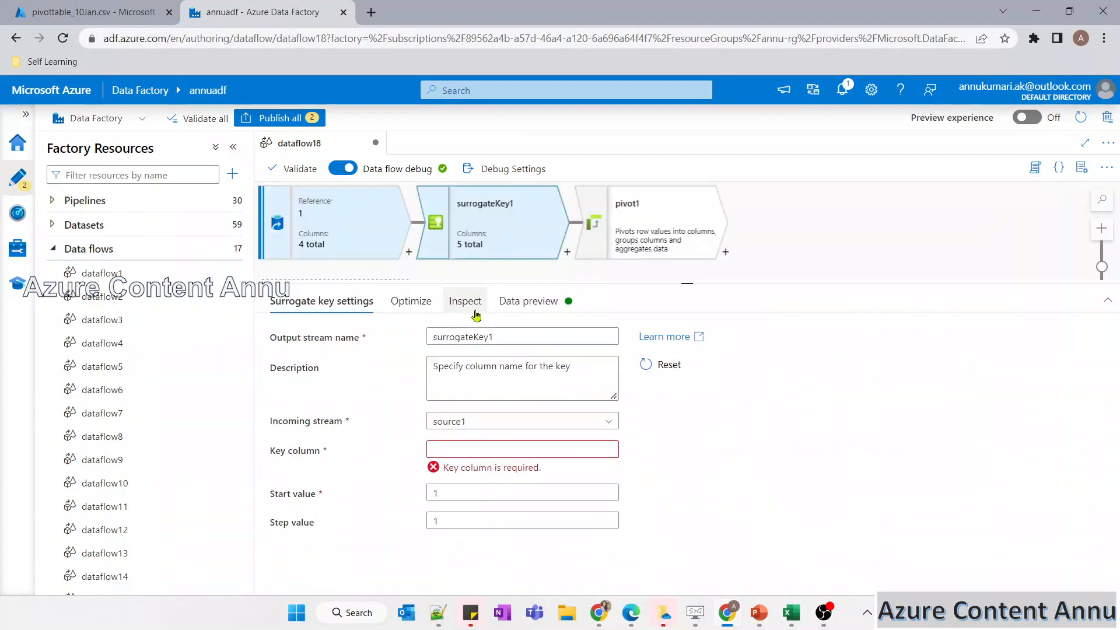
Set surrogateKey1's key column to Id and refresh its data preview to check the generated keys.
click(474, 443)
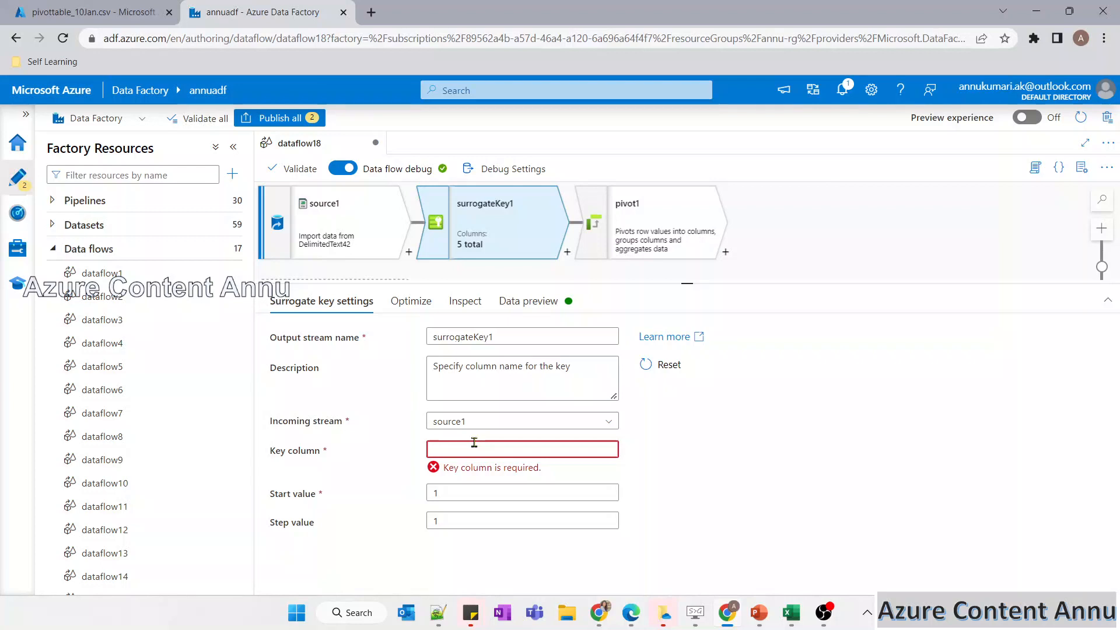
text(Id)
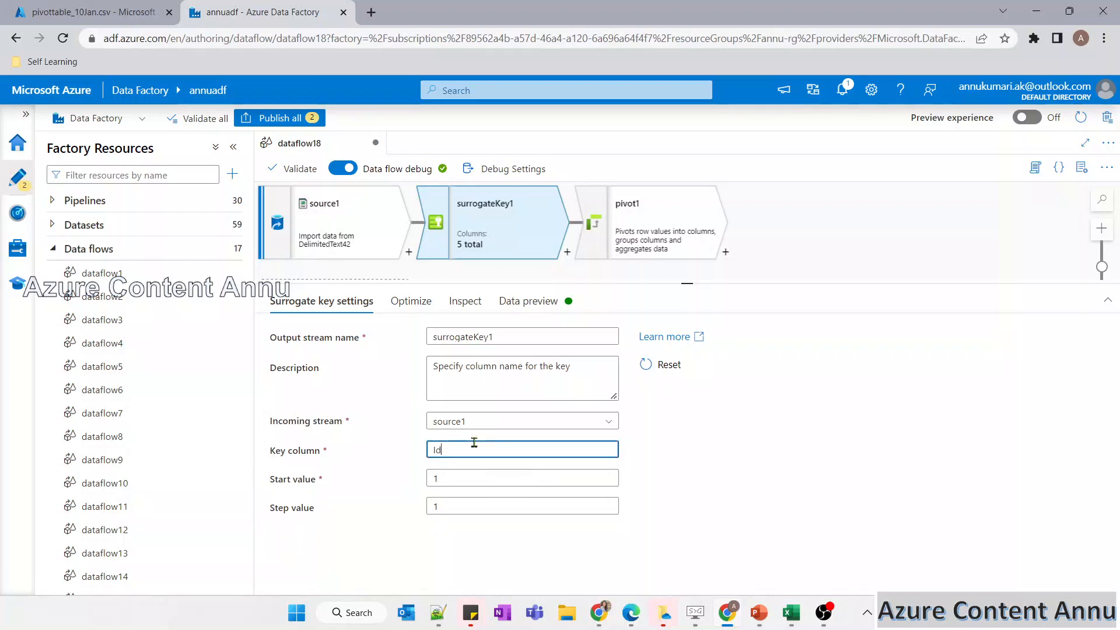
click(522, 301)
click(315, 361)
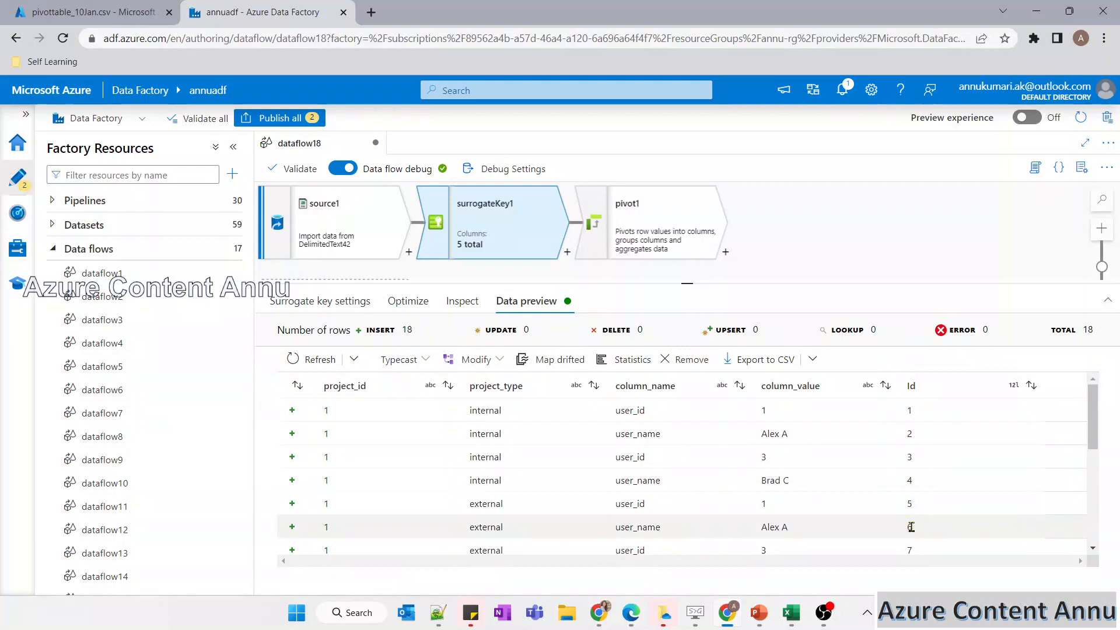
scroll(910, 527, down, 3)
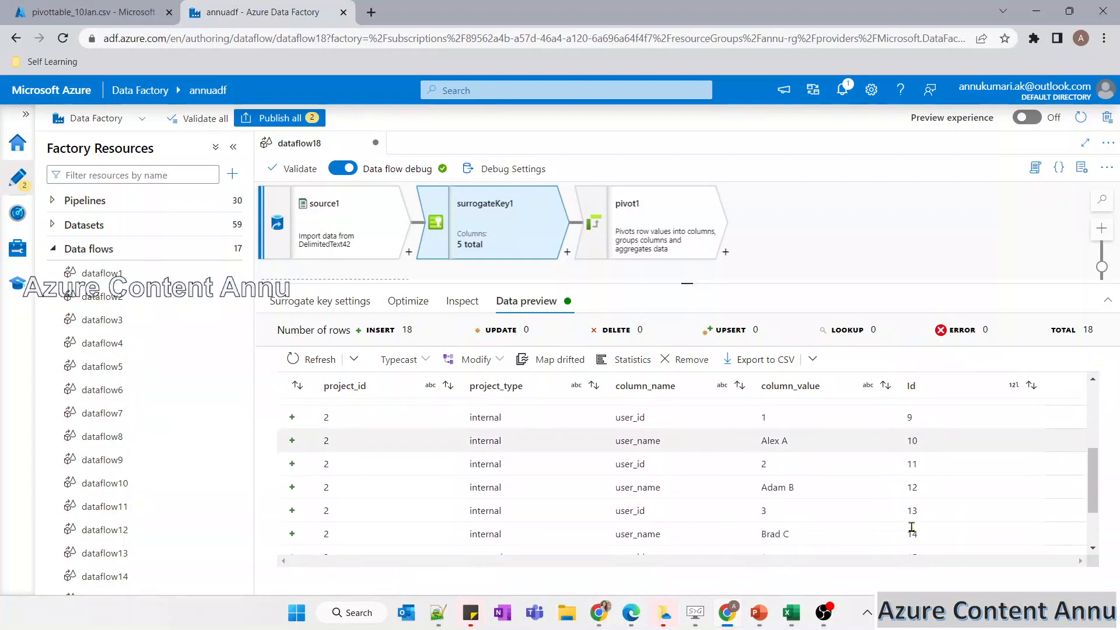
scroll(912, 530, down, 2)
scroll(912, 530, up, 5)
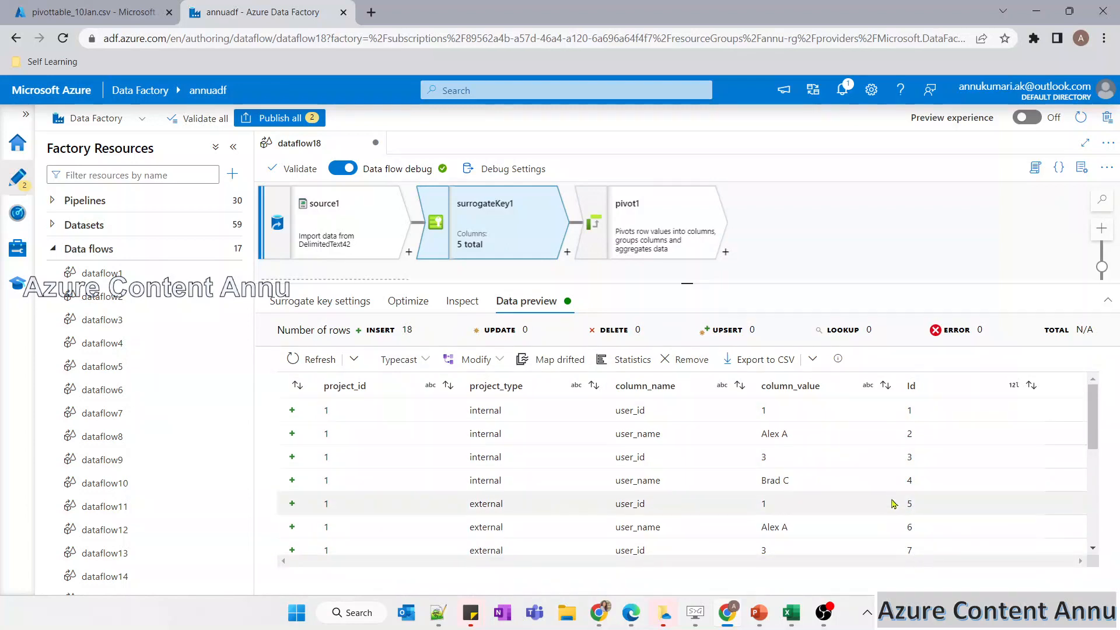
Add Id as a third group-by column in pivot1, after project_type, and refresh the pivot's data preview.
click(640, 248)
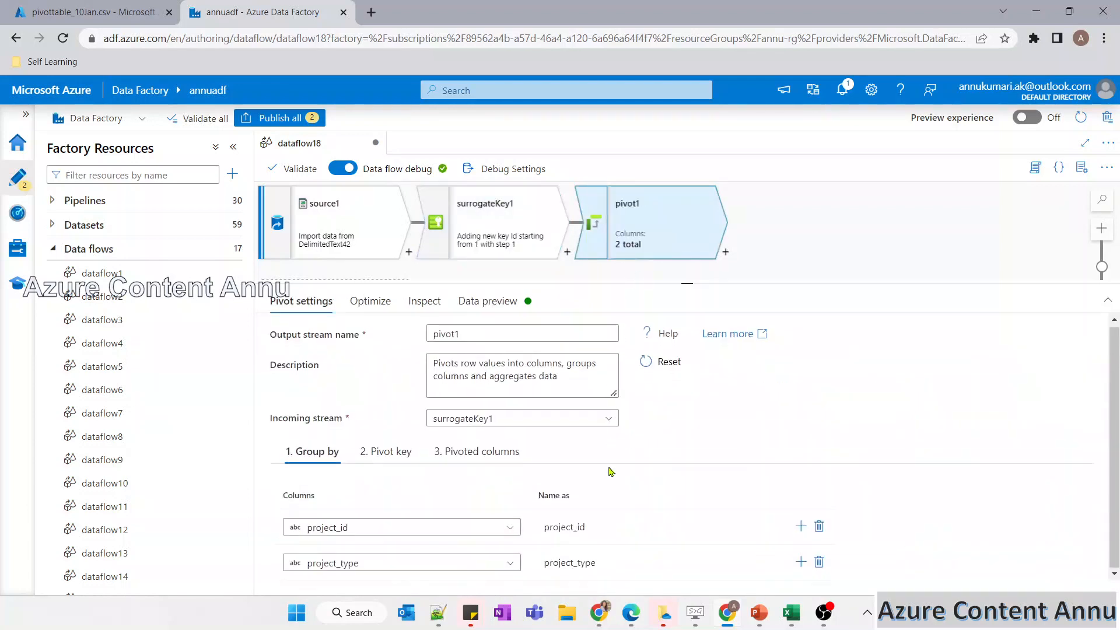
click(801, 562)
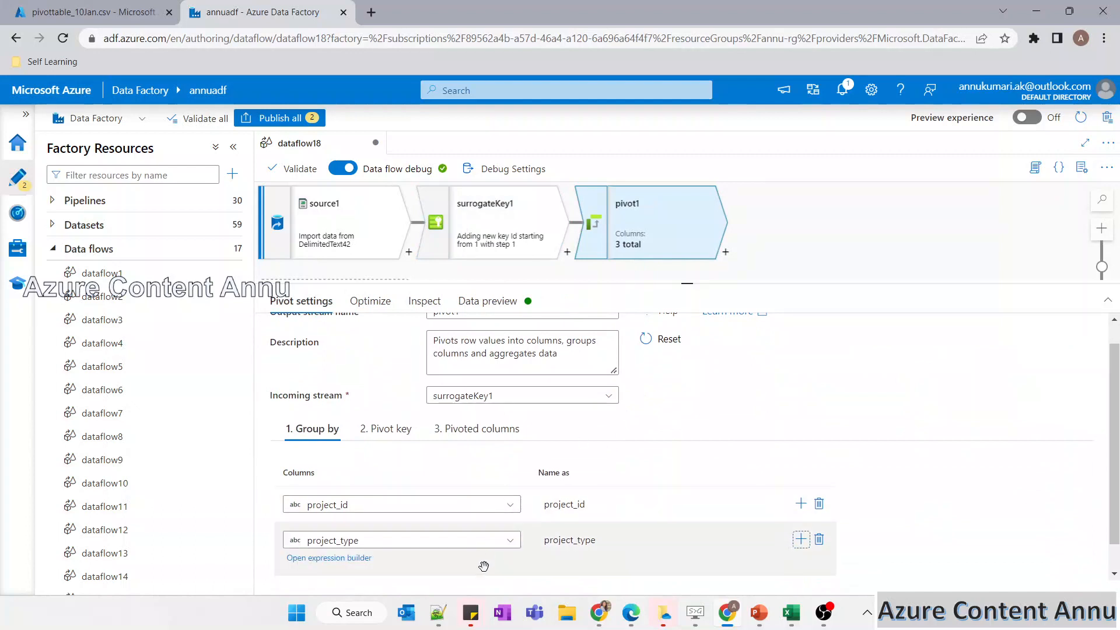
click(499, 576)
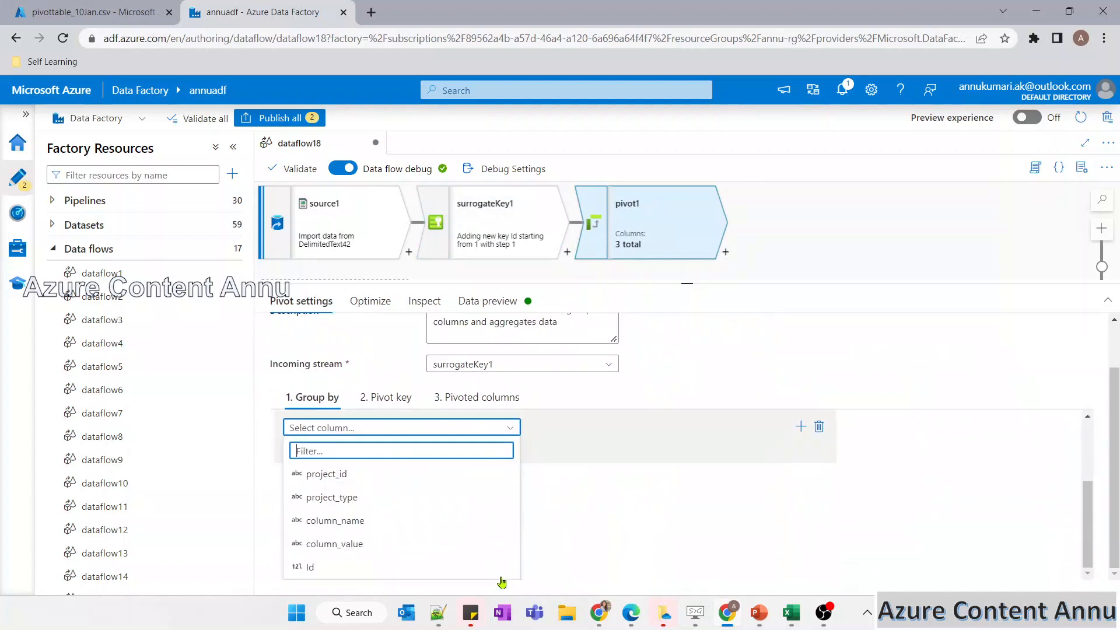
click(325, 568)
click(486, 300)
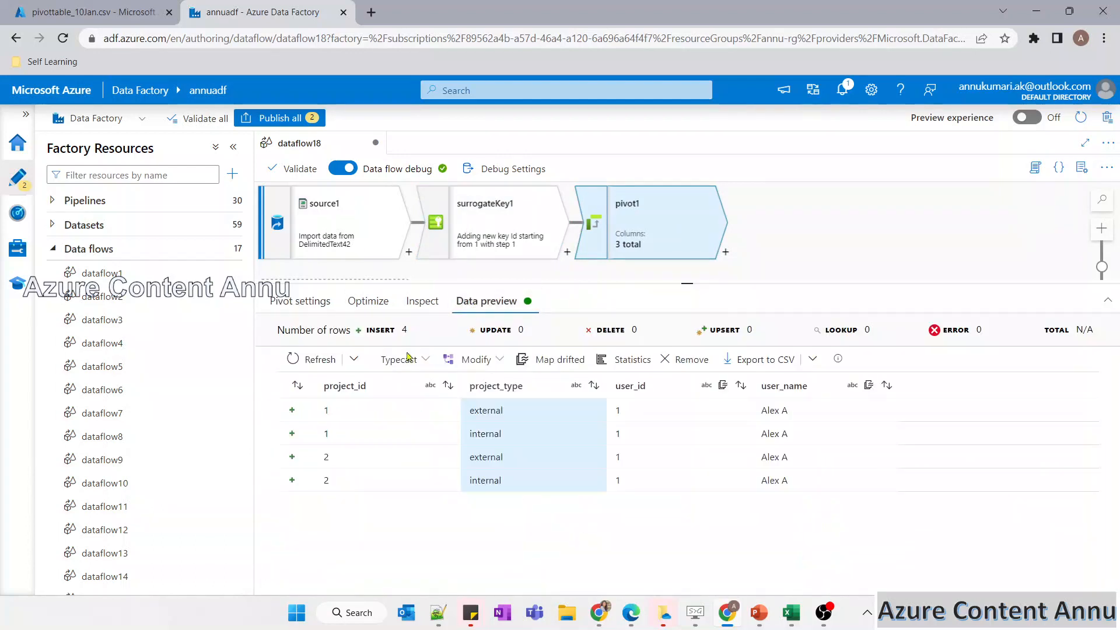
click(317, 358)
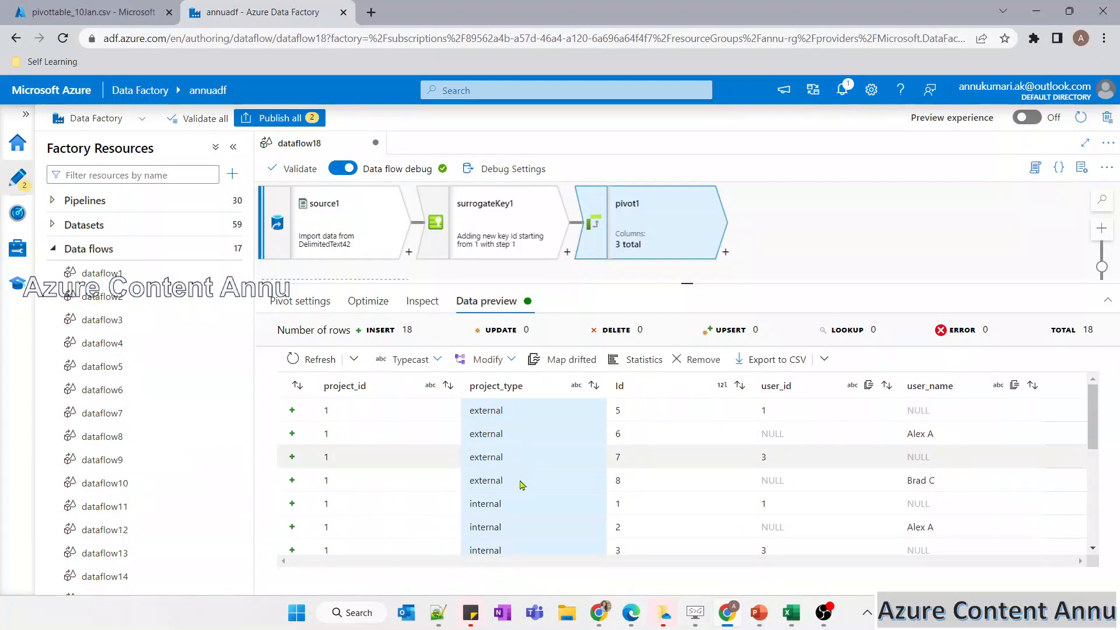
Examine how user_id and user_name values and NULLs are distributed across the Id rows in pivot1's data preview.
scroll(522, 525, down, 5)
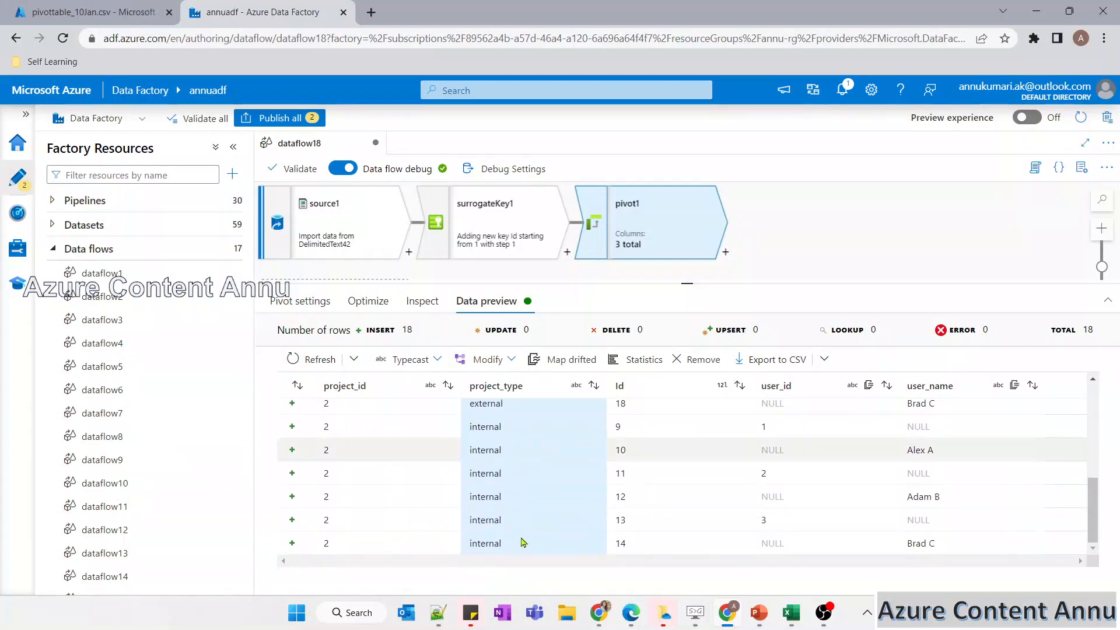
scroll(584, 463, up, 5)
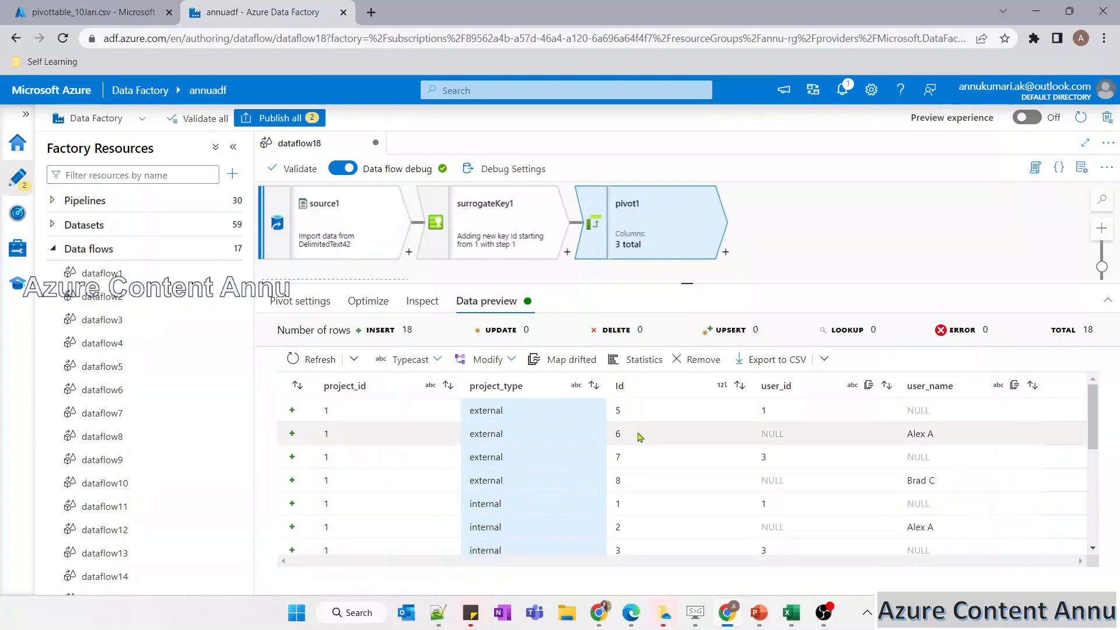
click(761, 433)
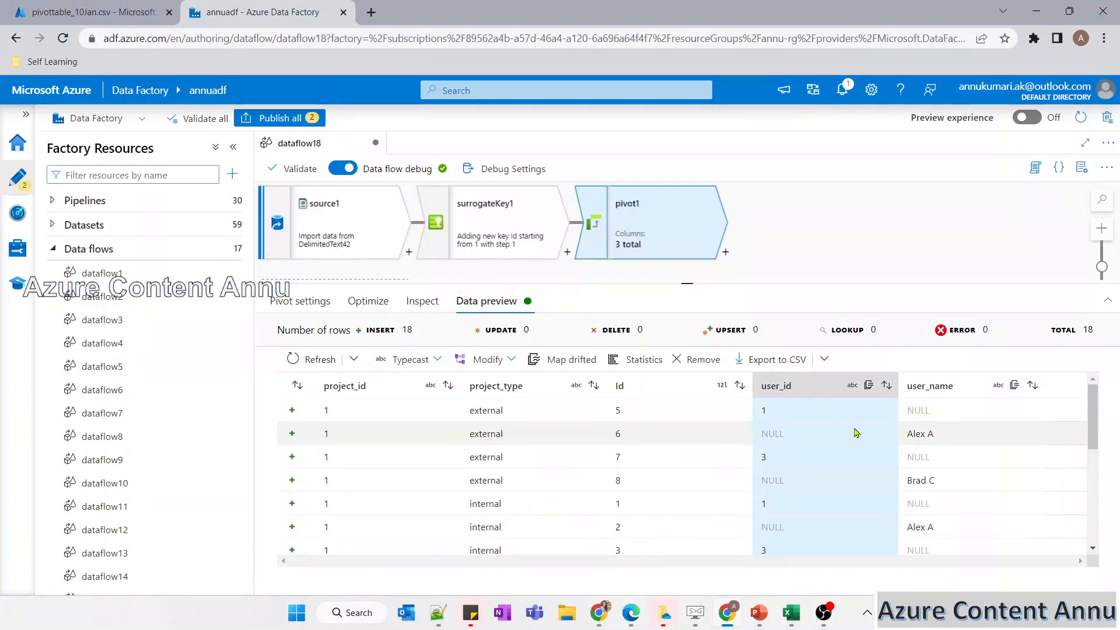
drag(761, 415, 781, 415)
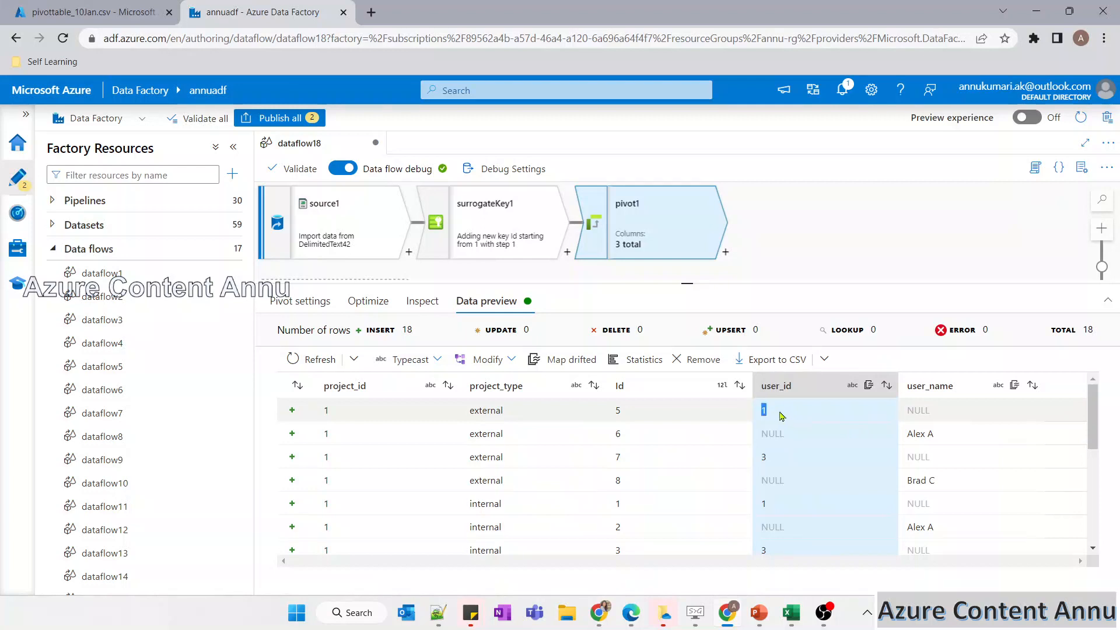
drag(905, 435, 906, 410)
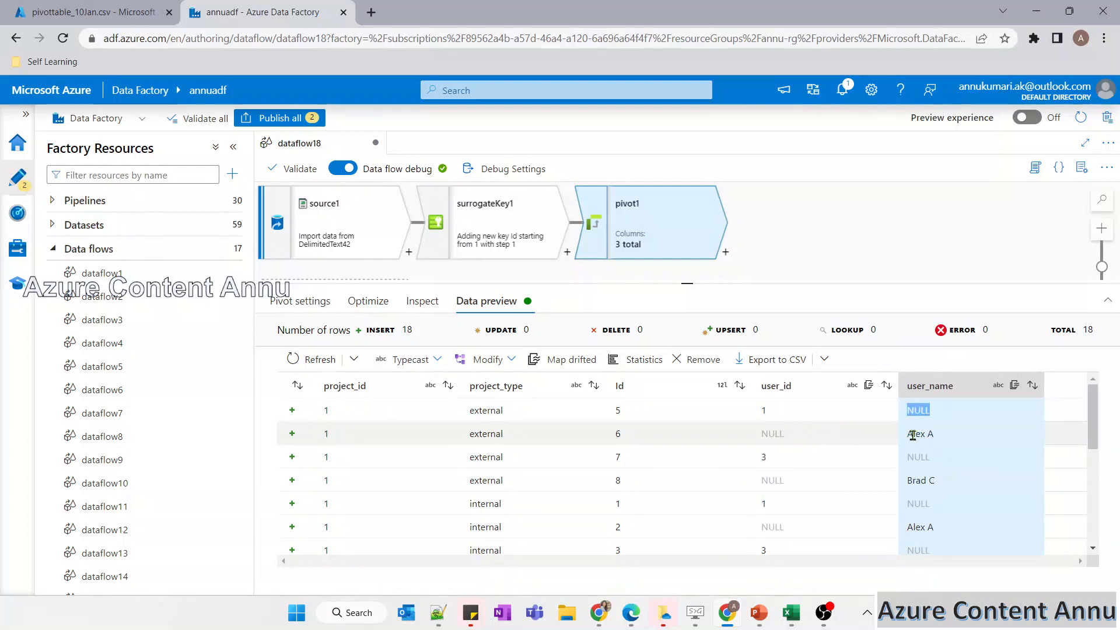
drag(913, 435, 952, 437)
drag(843, 437, 760, 434)
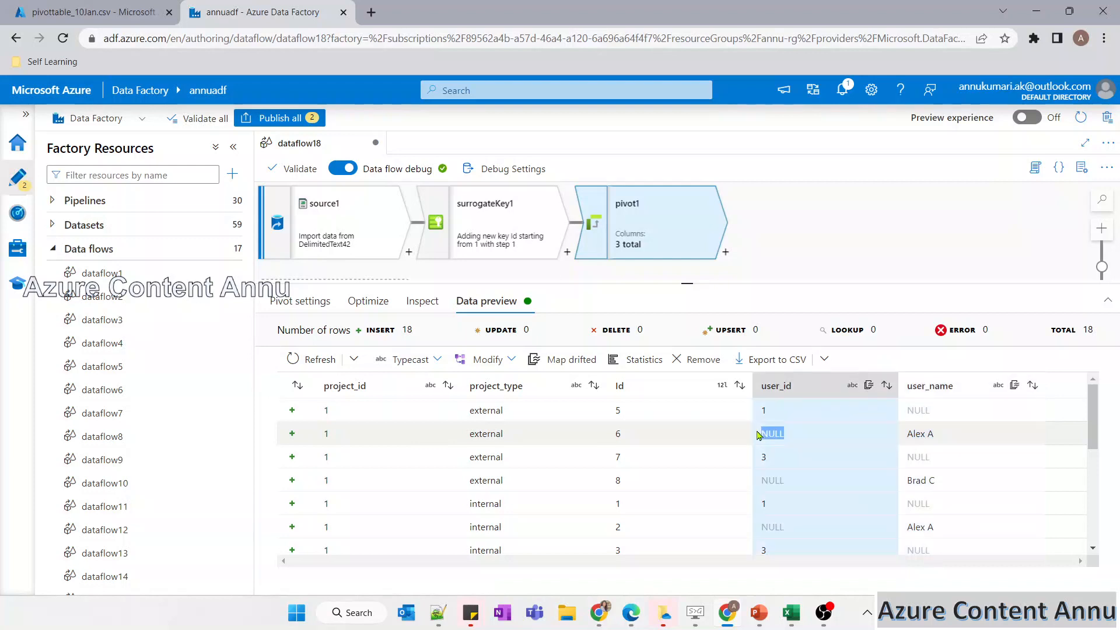
click(908, 435)
click(828, 426)
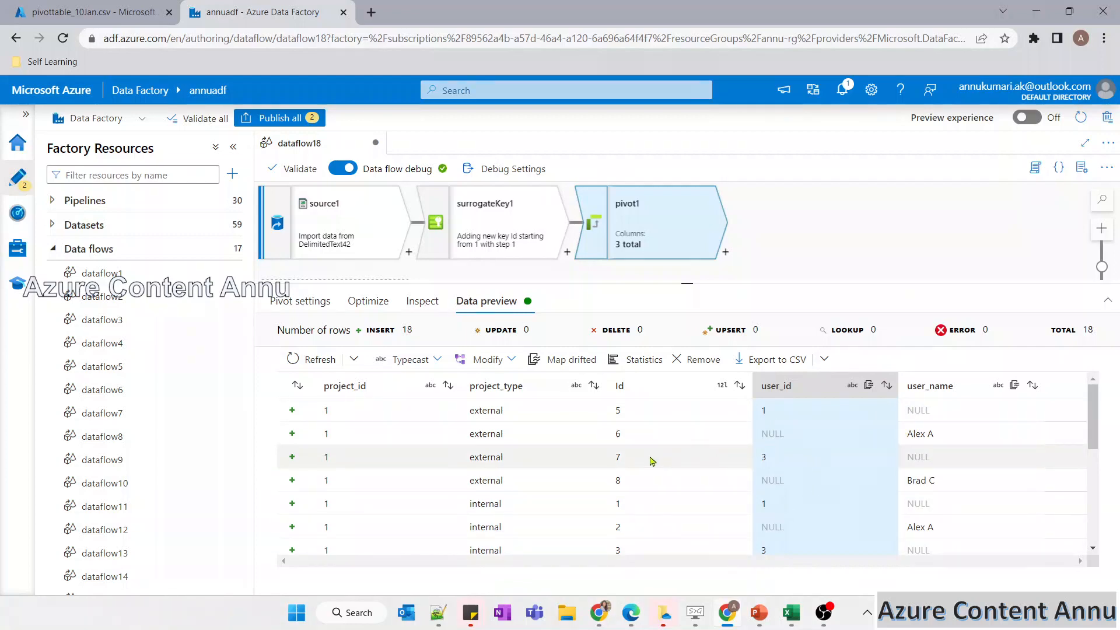
Switch to the Excel workbook, add filters to the header row and filter column_name to show only user_id.
key(alt+Tab)
drag(64, 181, 263, 434)
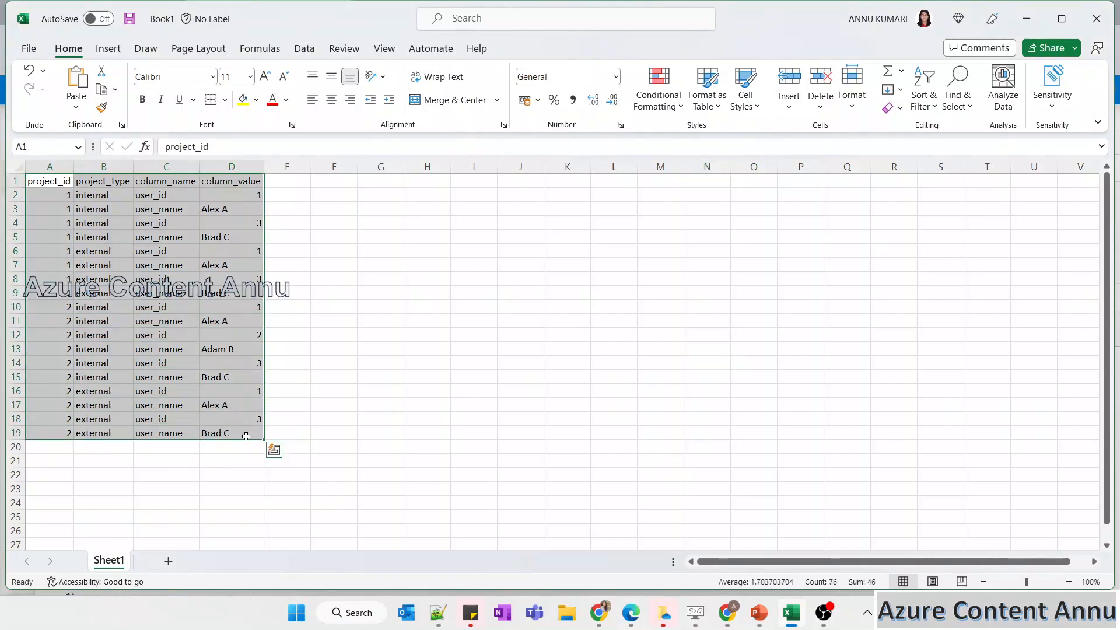
click(277, 395)
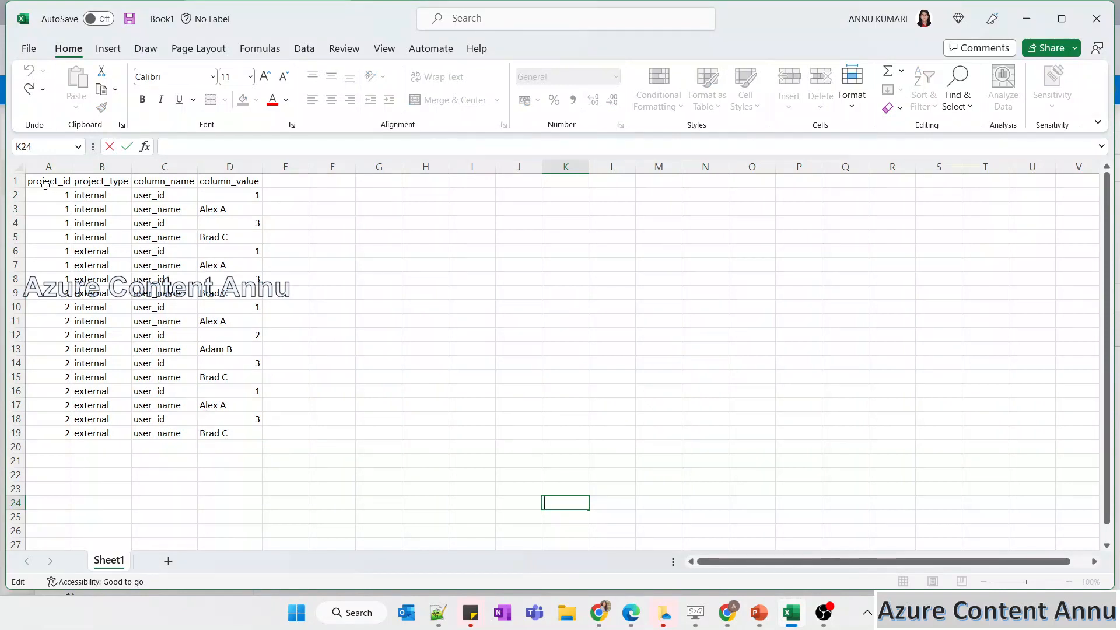
drag(45, 184, 251, 180)
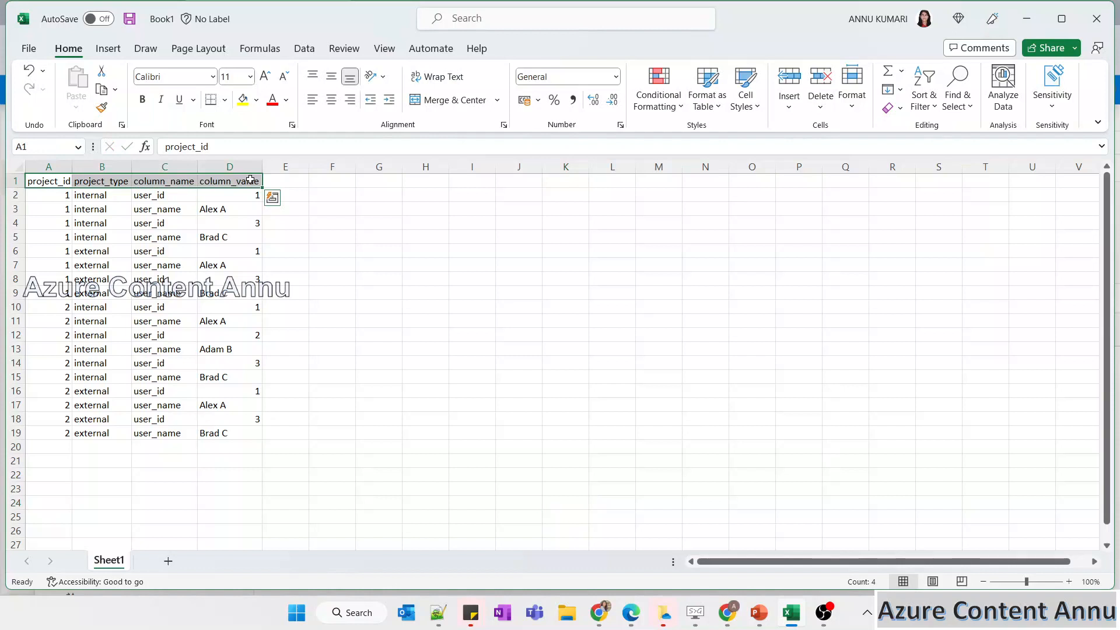
key(ctrl+shift+l)
click(191, 181)
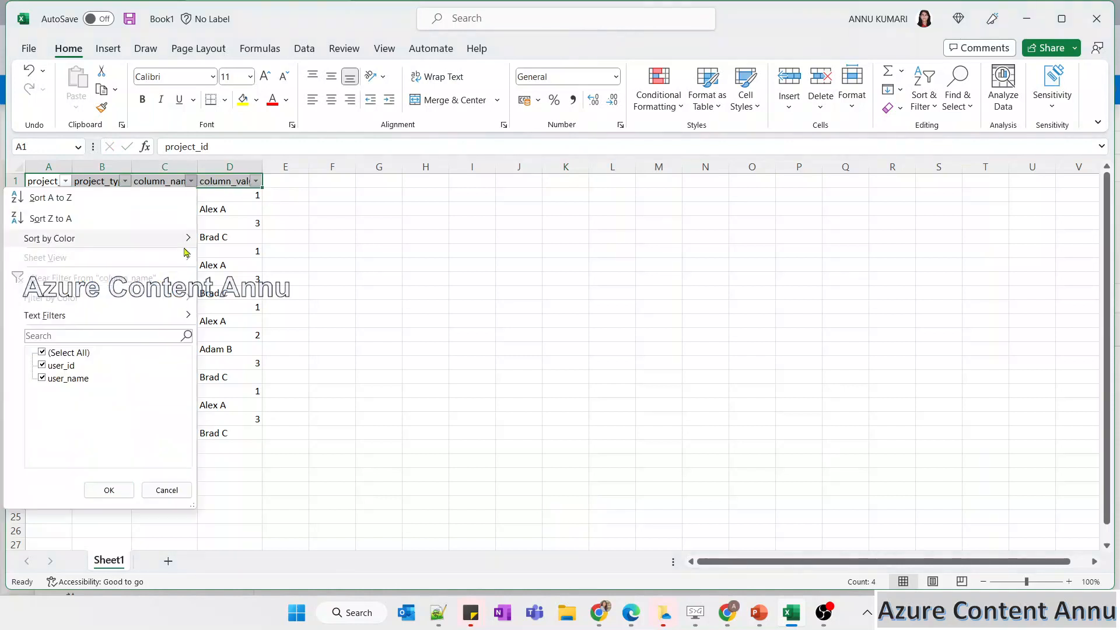
click(42, 377)
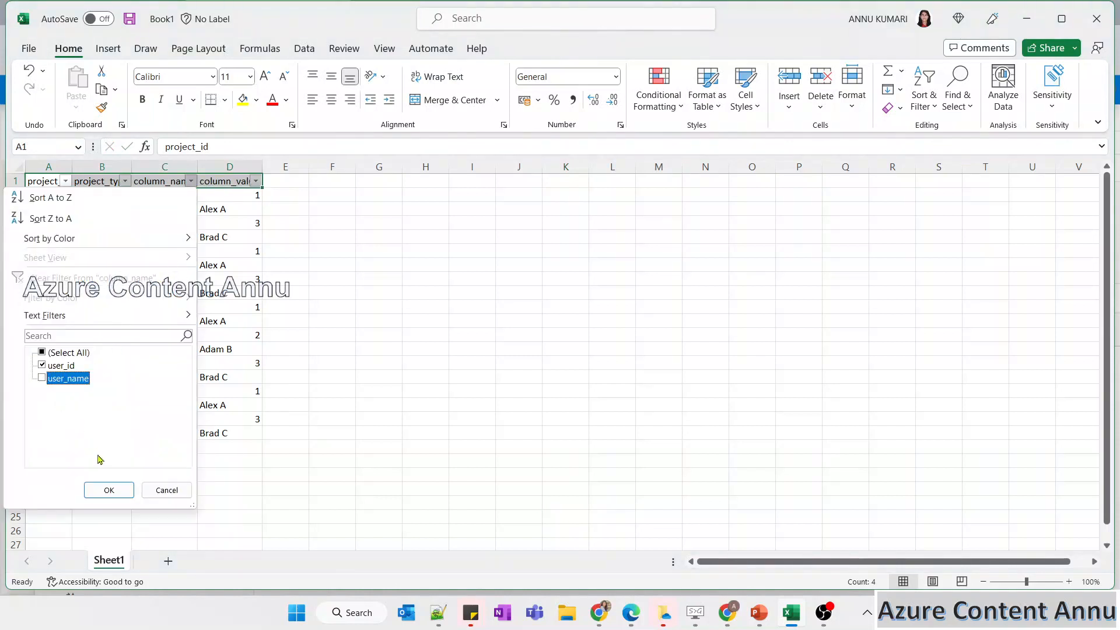
click(109, 490)
click(380, 377)
Copy the filtered user_id rows to a separate block starting at cell A29.
drag(41, 194, 239, 307)
key(ctrl+c)
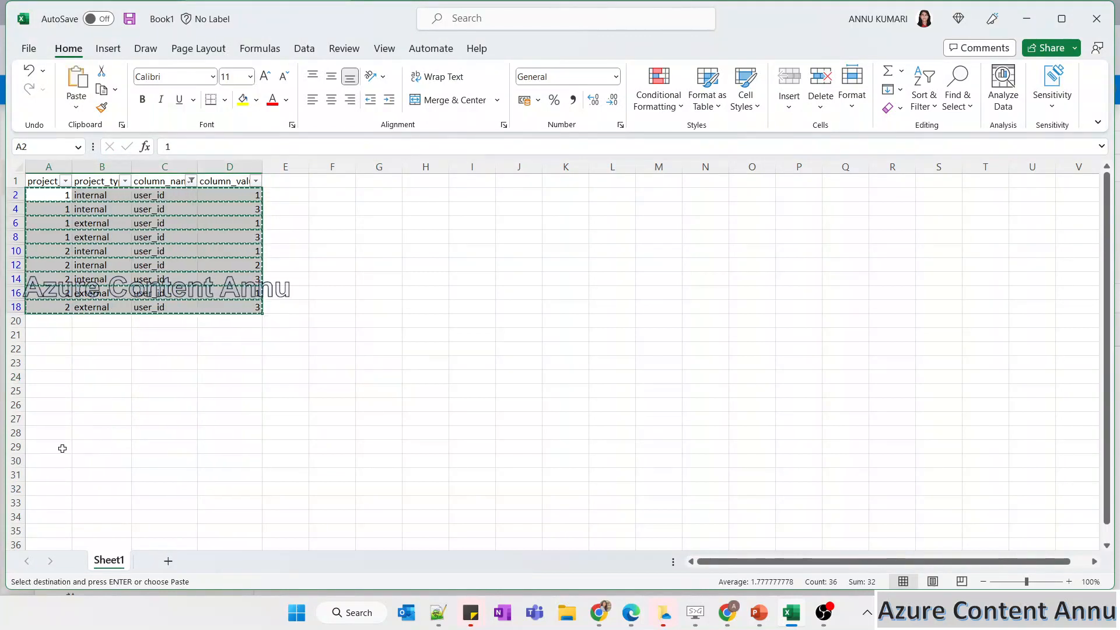
click(62, 447)
key(ctrl+v)
click(224, 404)
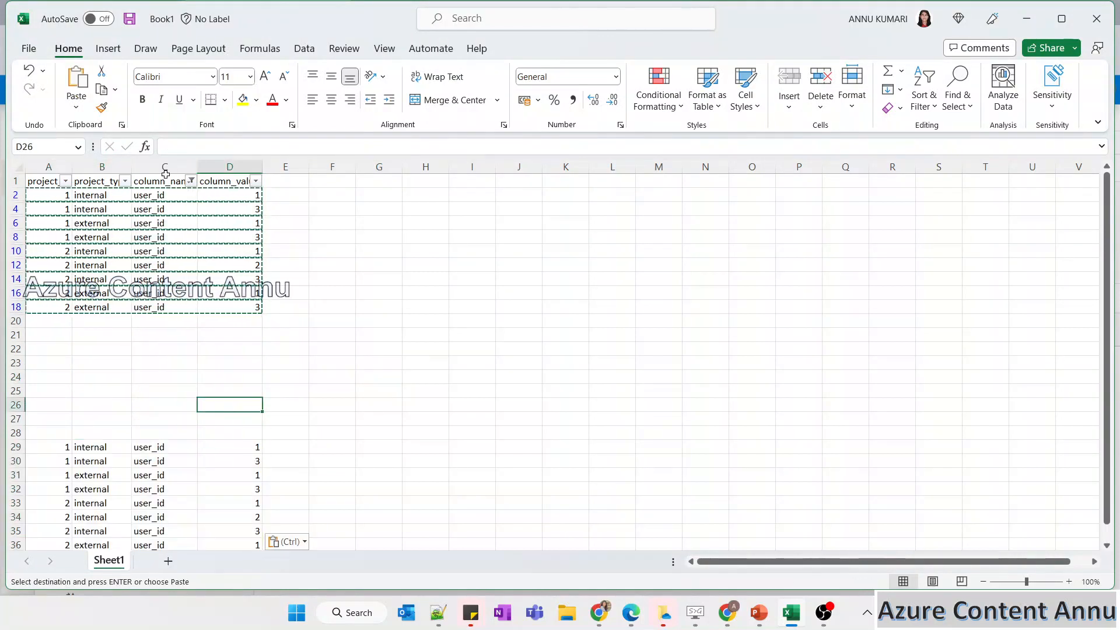
Change the column_name filter to show only the user_name rows.
click(191, 180)
click(45, 365)
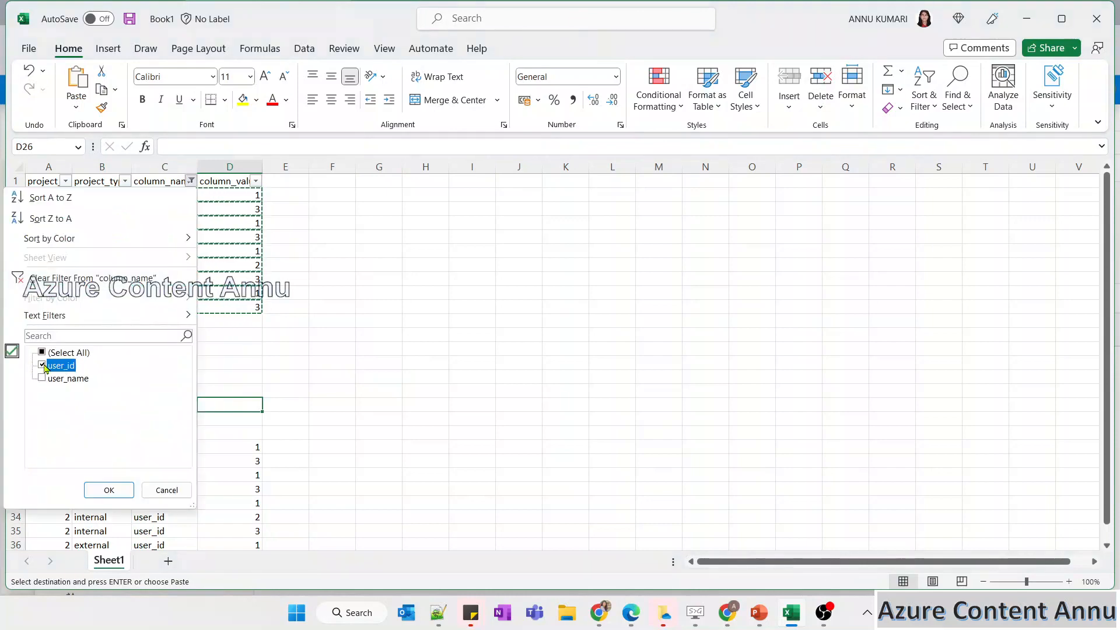
click(42, 378)
click(109, 490)
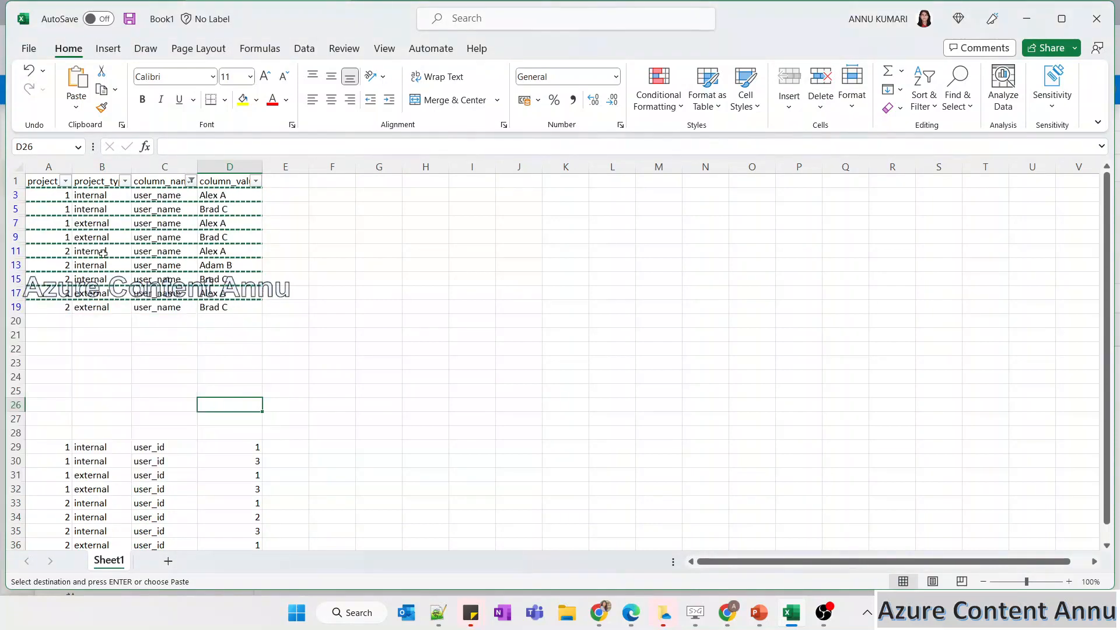
Copy the filtered user_name rows beside the user_id block, starting at cell H29.
click(47, 200)
drag(277, 286, 243, 304)
key(ctrl+c)
click(414, 447)
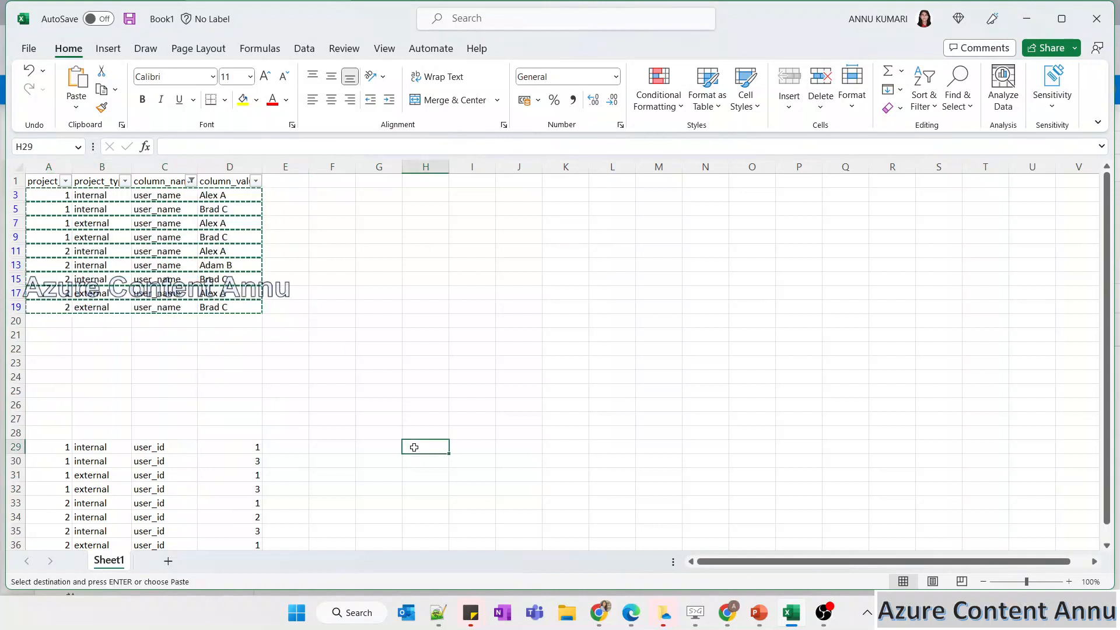
key(ctrl+v)
click(333, 362)
Copy the header row A1:D1 above both blocks, at A28 and H28.
drag(33, 181, 233, 181)
key(ctrl+c)
click(45, 425)
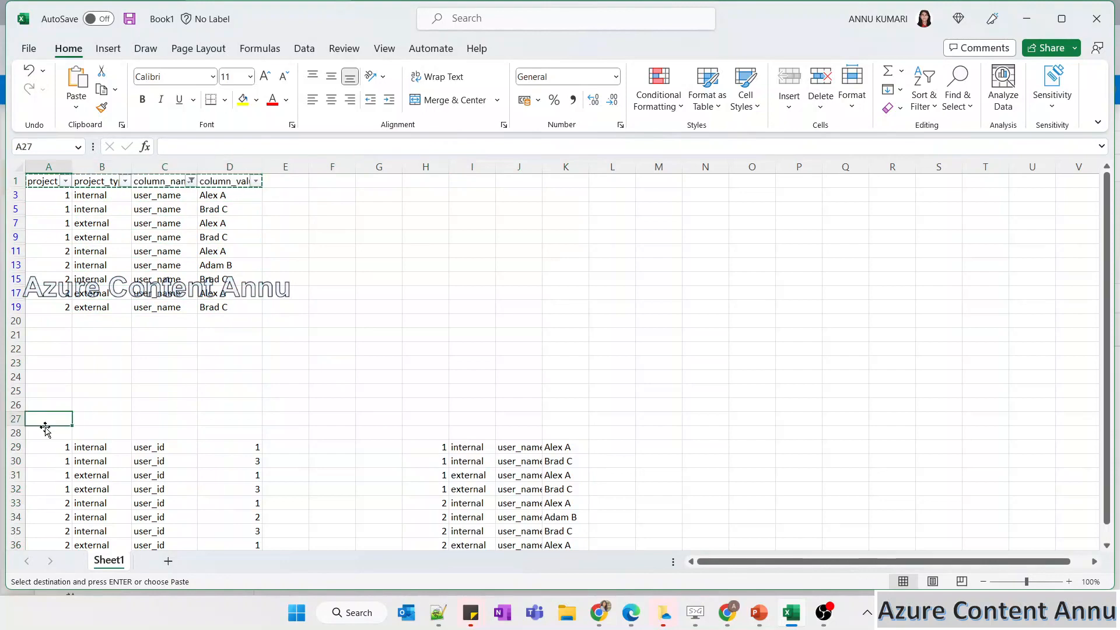
click(47, 432)
key(ctrl+v)
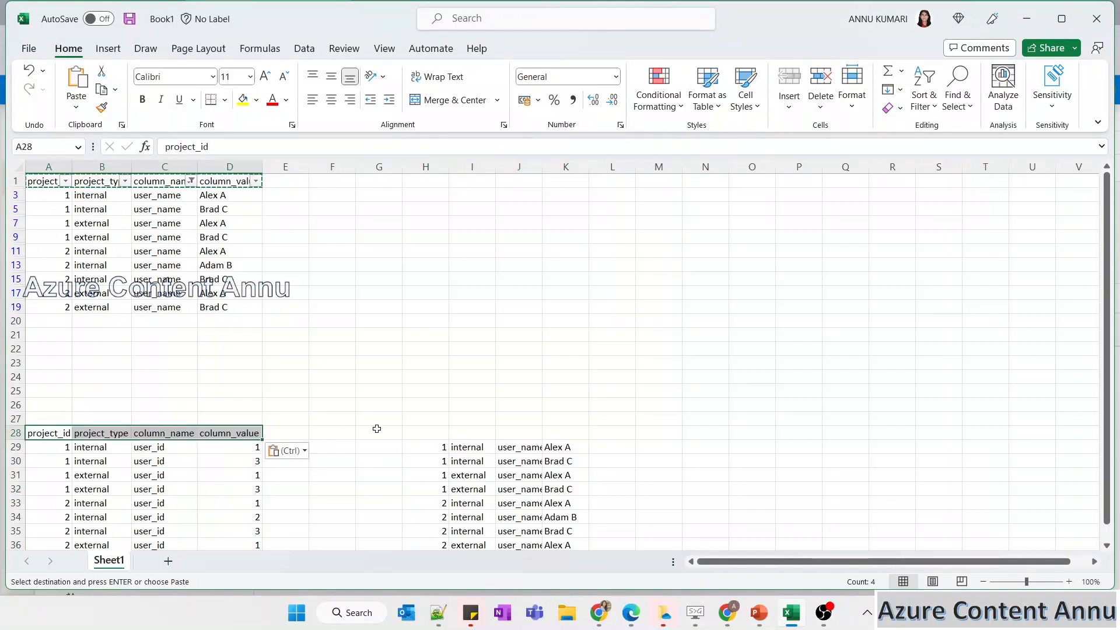
click(414, 433)
key(ctrl+v)
click(561, 388)
Auto-fit columns I and J, and compare column_name and column_value in the user_id and user_name blocks.
scroll(560, 388, down, 9)
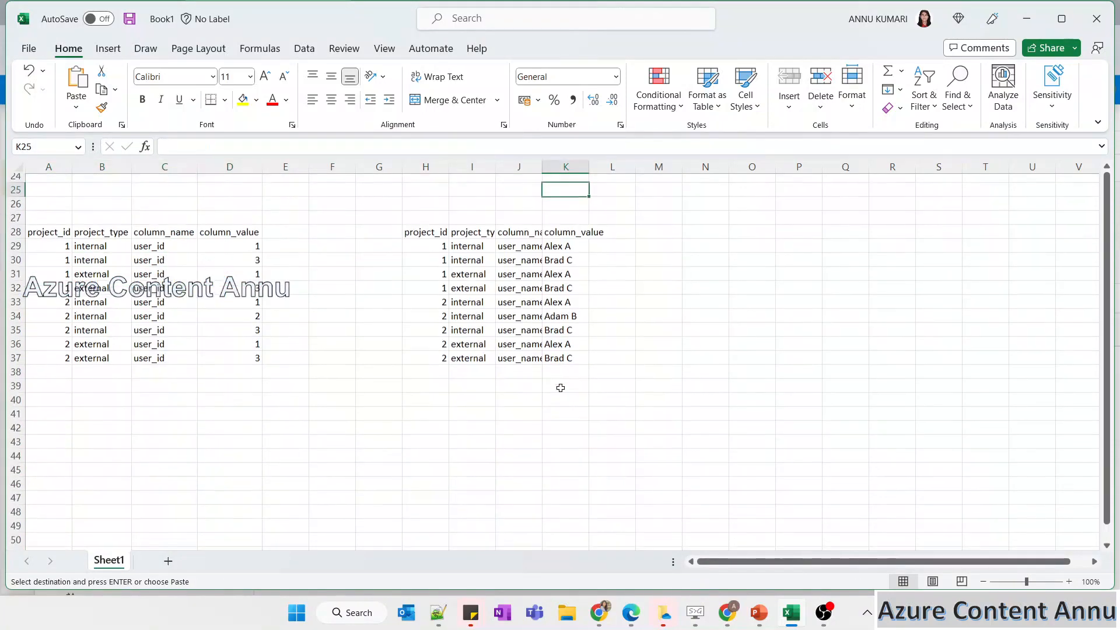
double_click(495, 168)
double_click(553, 168)
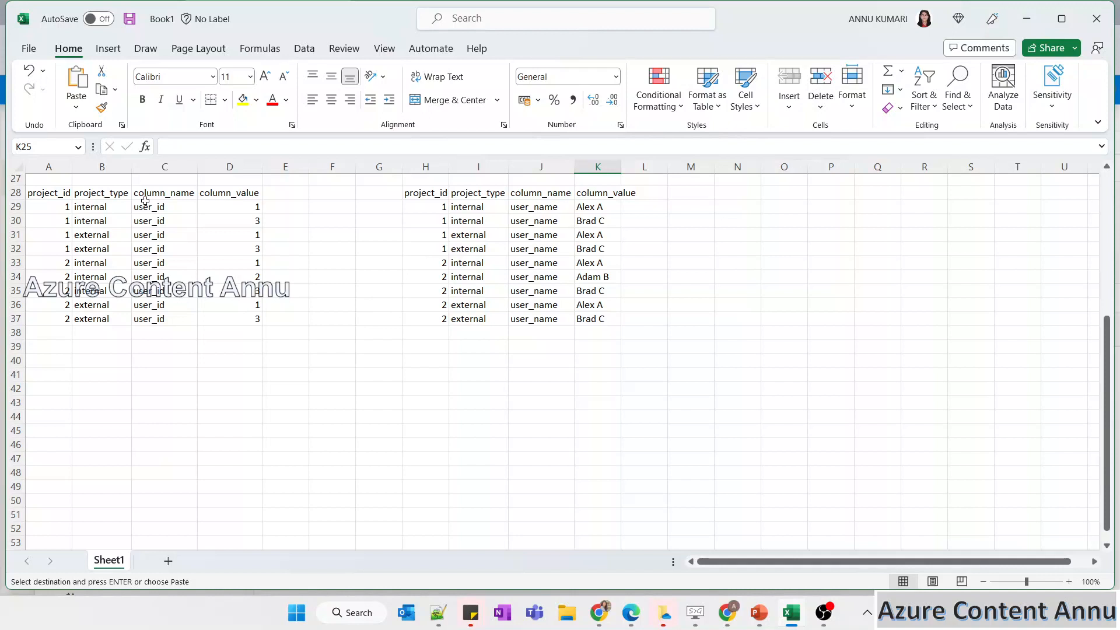
drag(145, 202, 169, 307)
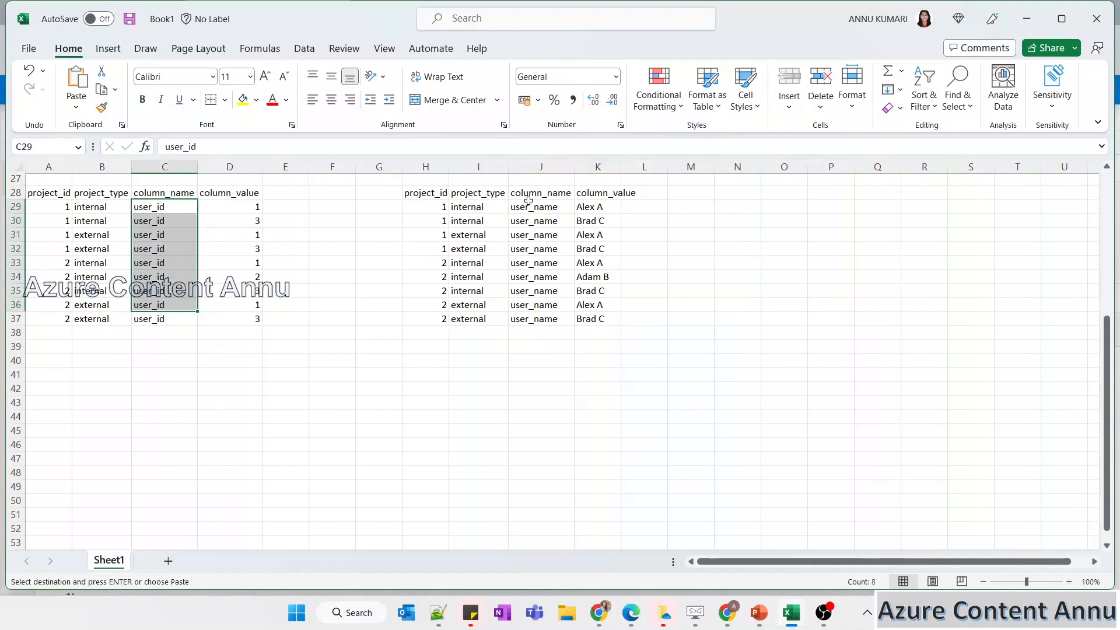
click(523, 205)
key(ctrl+v)
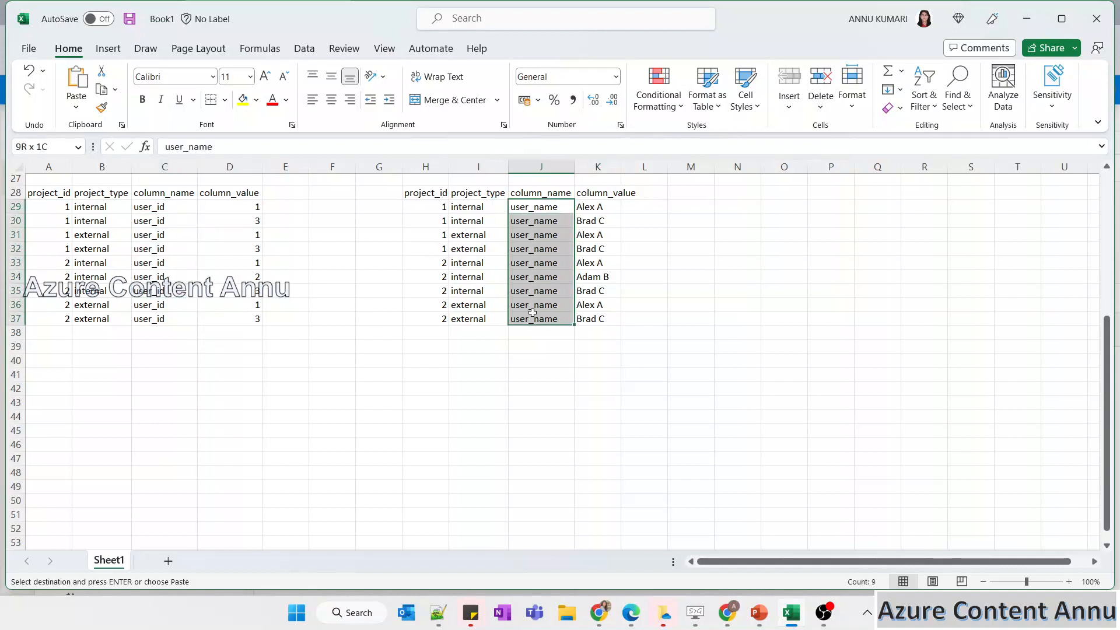
drag(601, 211, 609, 305)
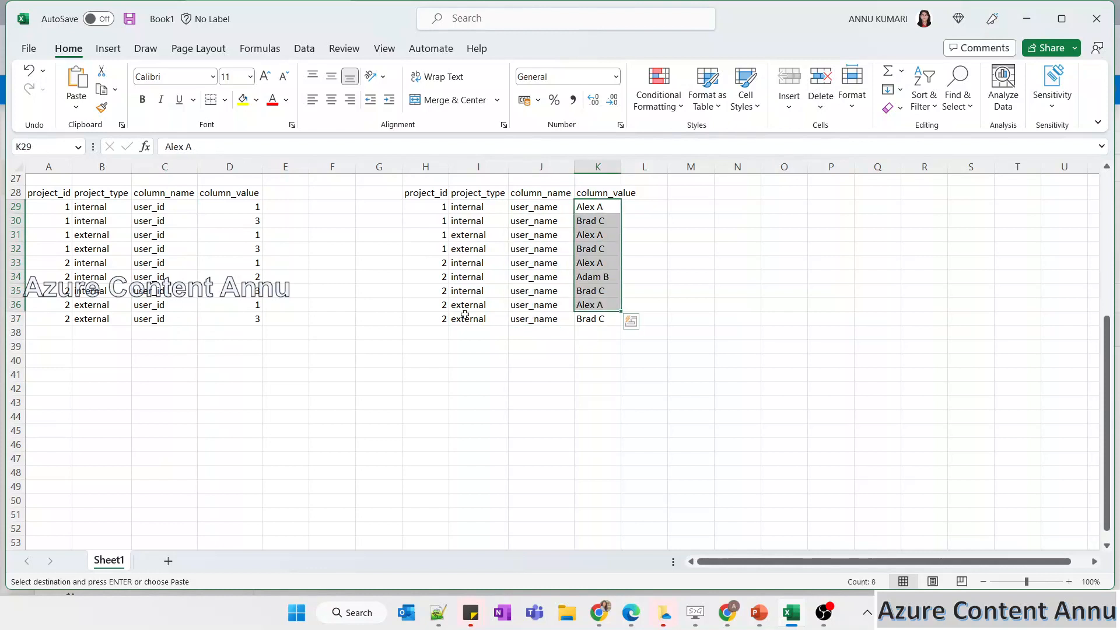
click(631, 345)
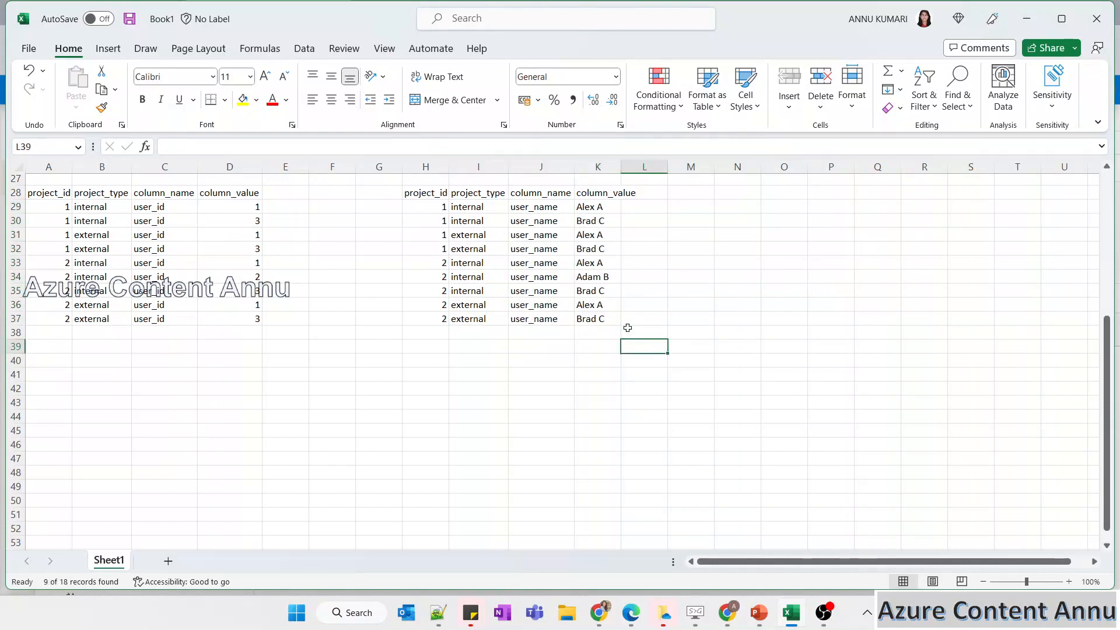
Add the header Id1 in E28 and Id2 in L28, auto-fitting column K.
click(273, 193)
text(l)
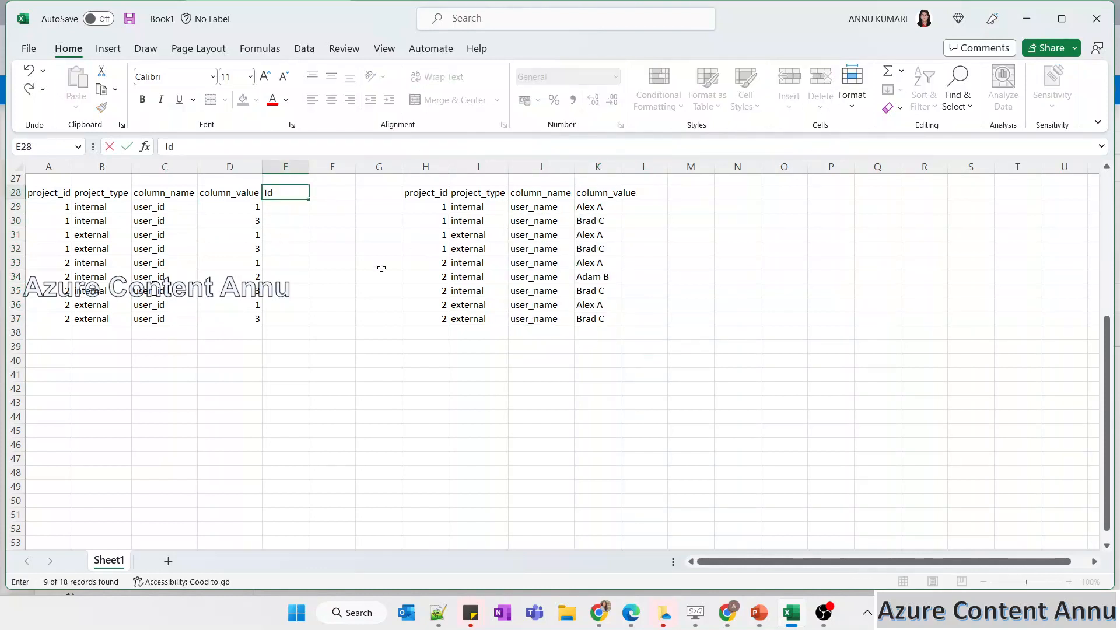
click(652, 198)
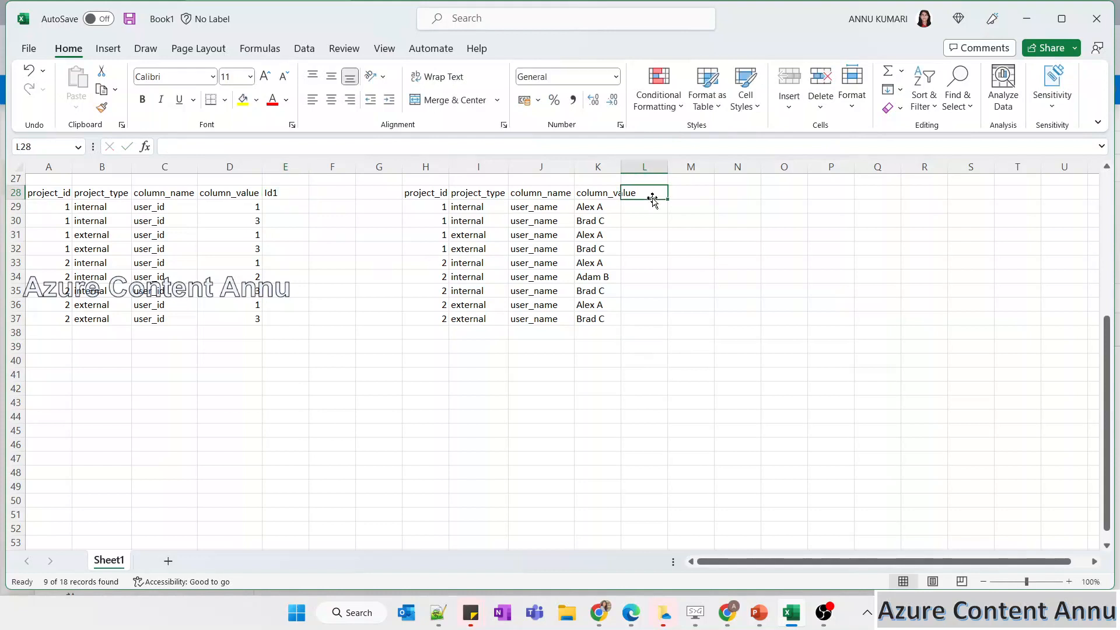
double_click(622, 167)
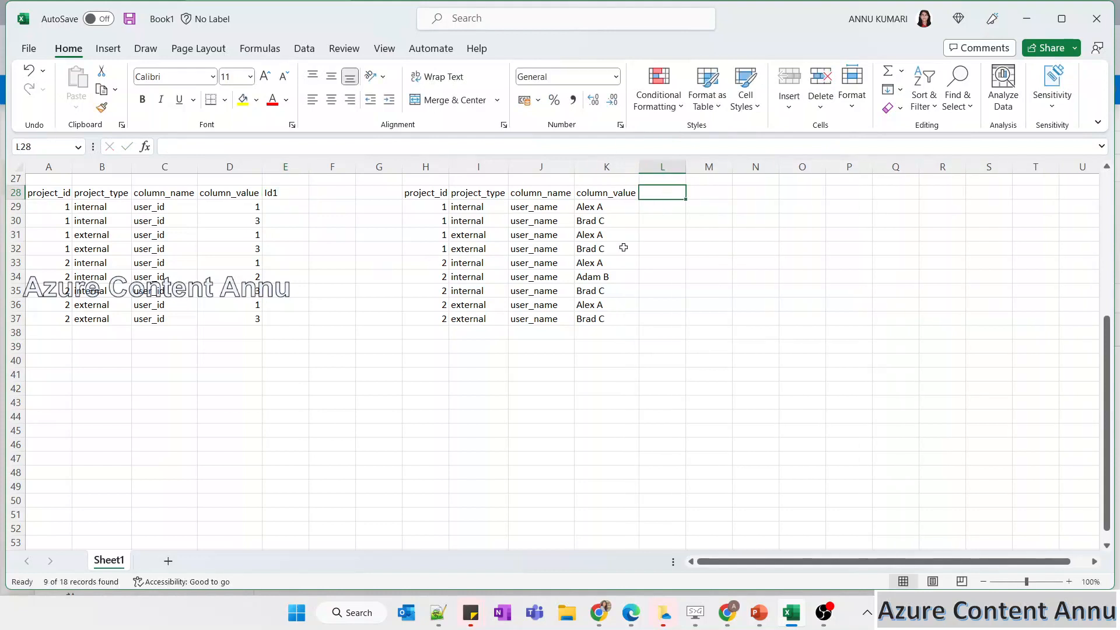
text(Id2)
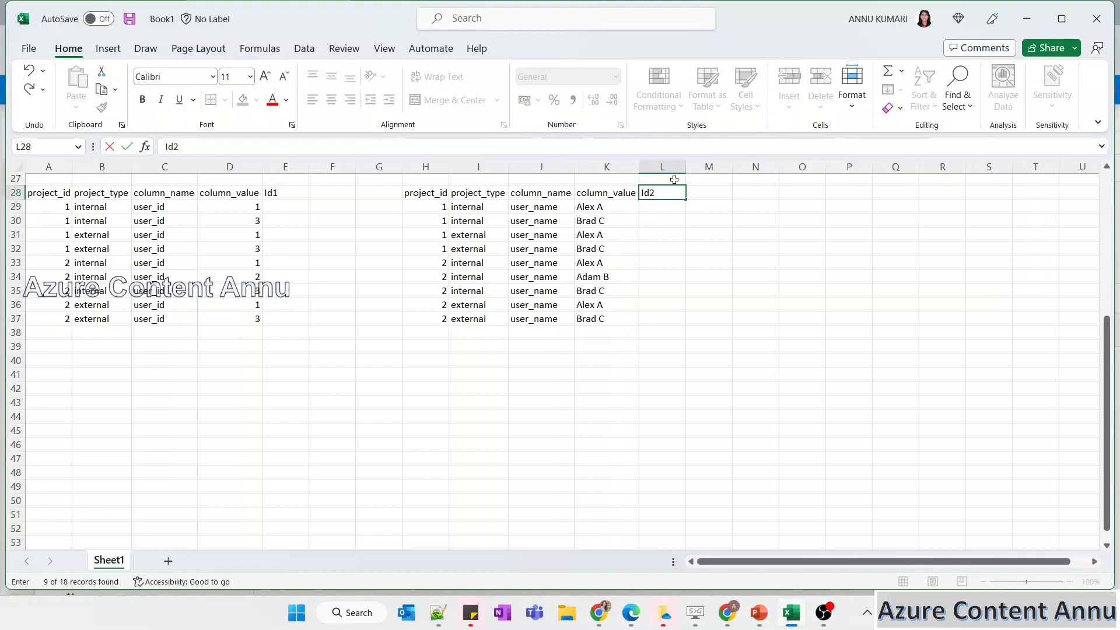
Number the user_id rows from 1 to 9 under Id1 in E29:E37.
click(294, 206)
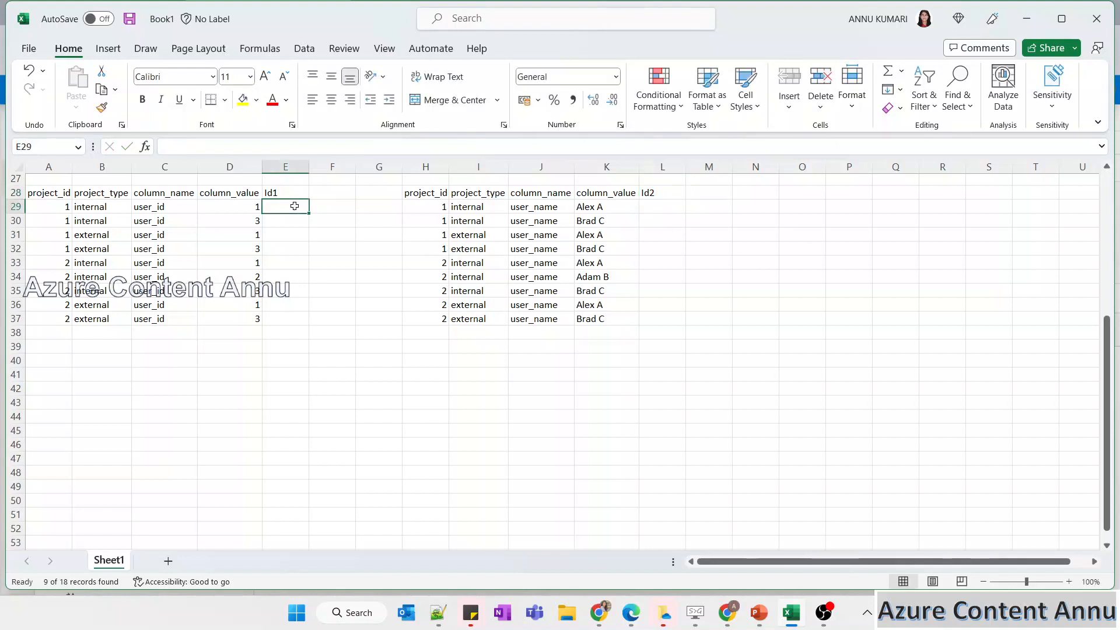
text(1)
key(Return)
text(2)
key(Return)
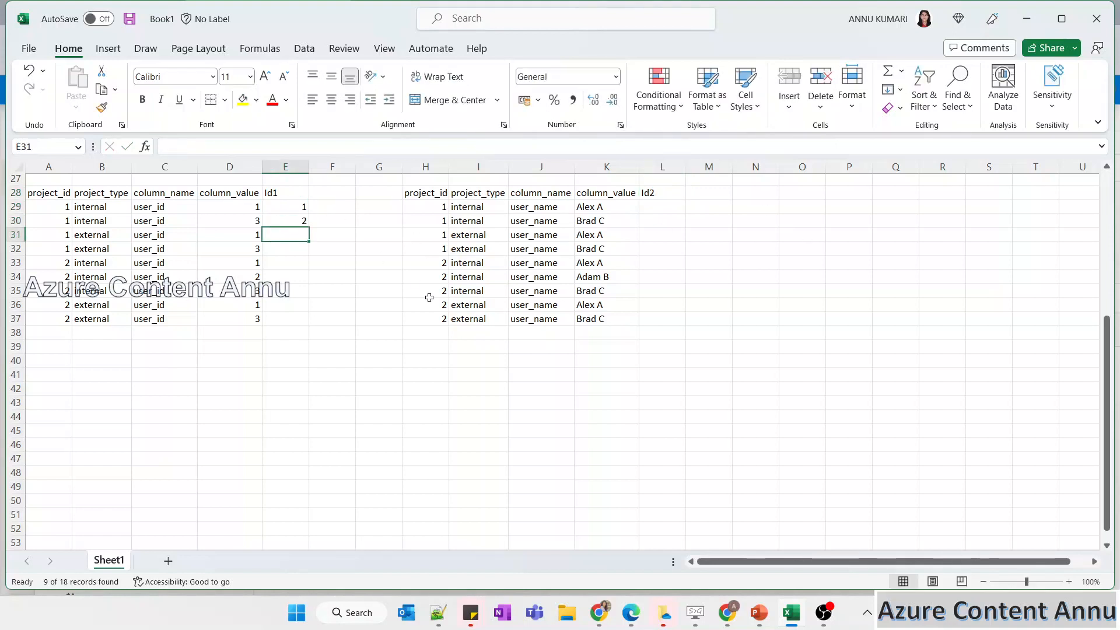
text(3)
key(Return)
text(4)
key(Return)
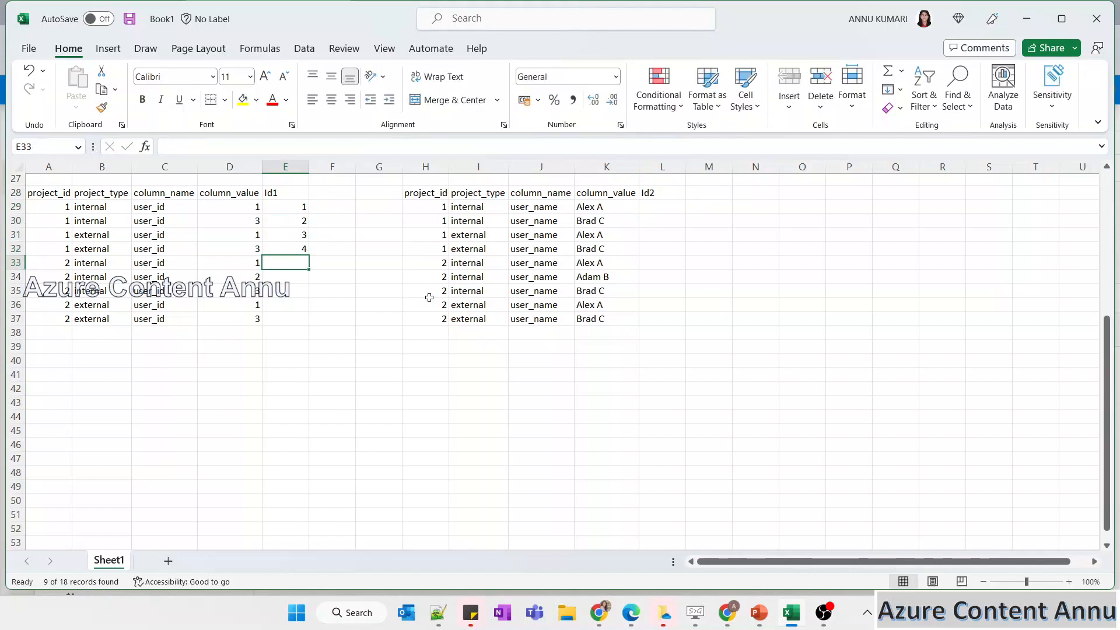
text(5)
key(Return)
text(6)
key(Return)
text(7)
key(Return)
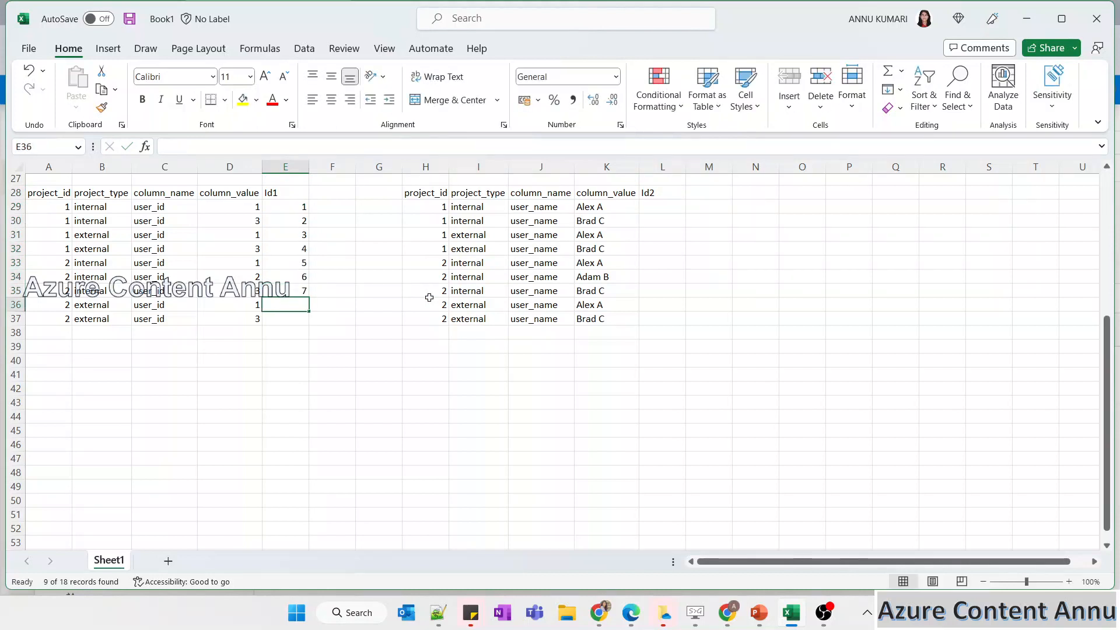
text(8)
key(Return)
text(9)
key(Return)
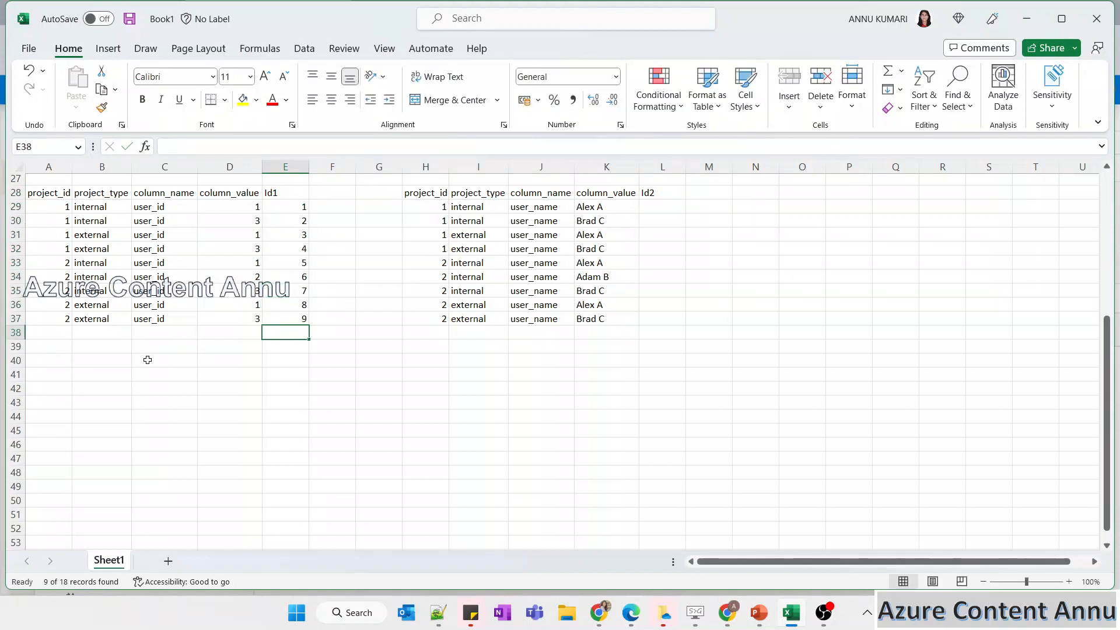
Copy the Id1 numbers E29:E37 under the Id2 header, starting at L29.
drag(289, 207, 284, 325)
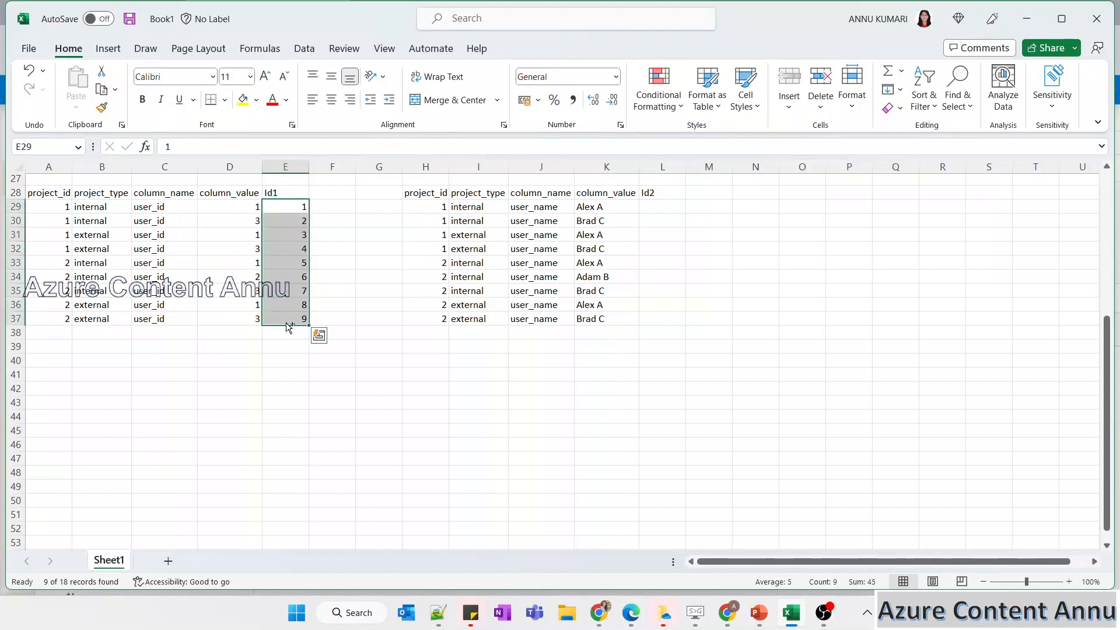
key(ctrl+c)
click(658, 205)
key(ctrl+v)
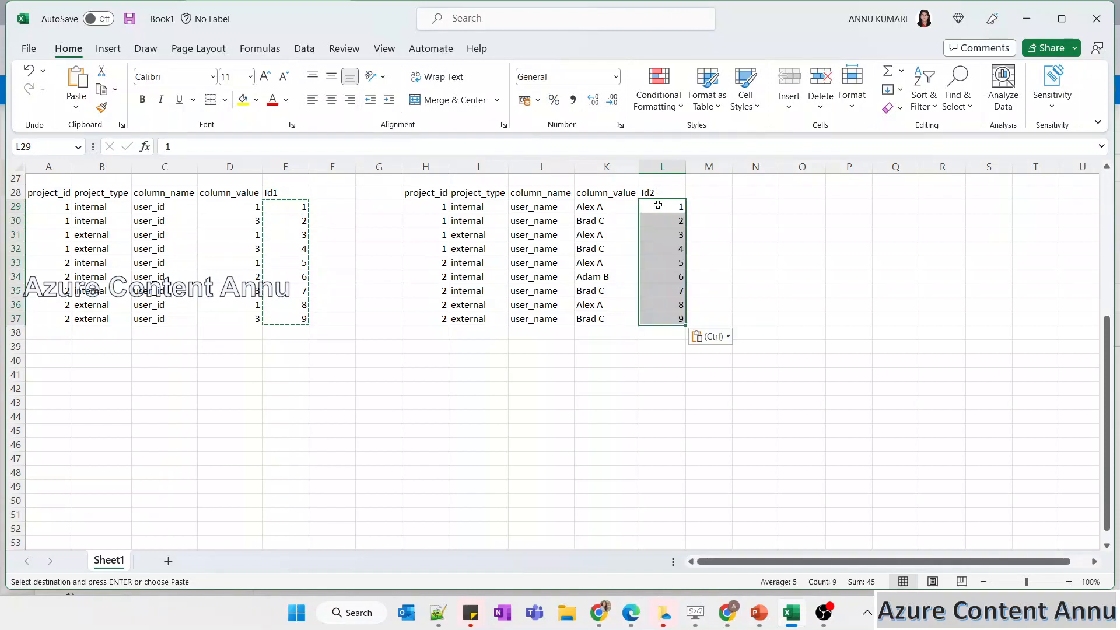
click(520, 301)
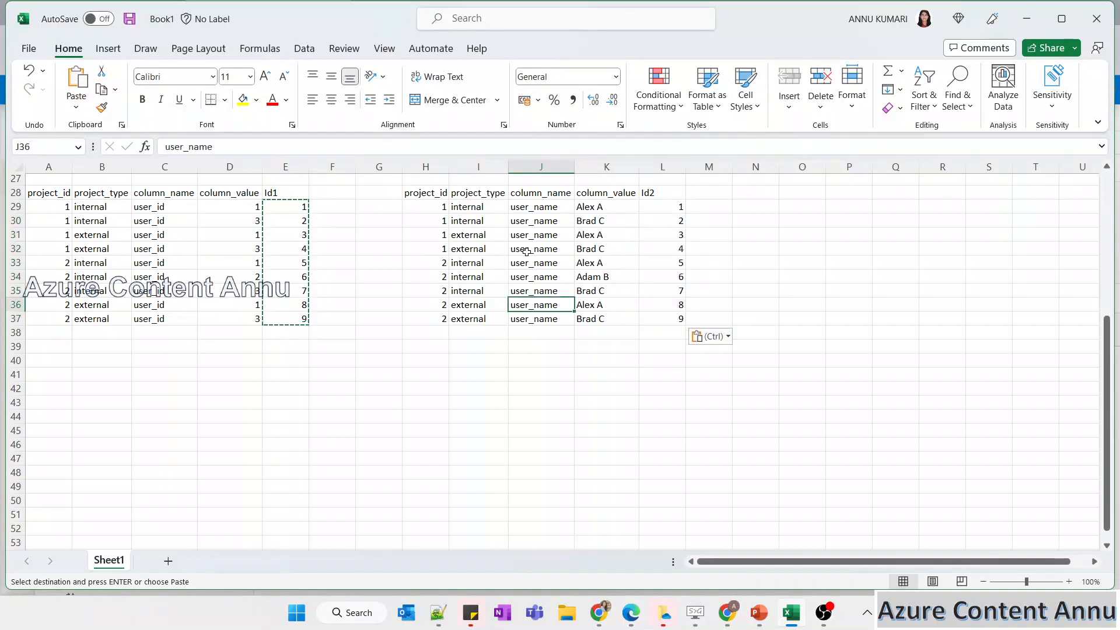
key(ctrl+z)
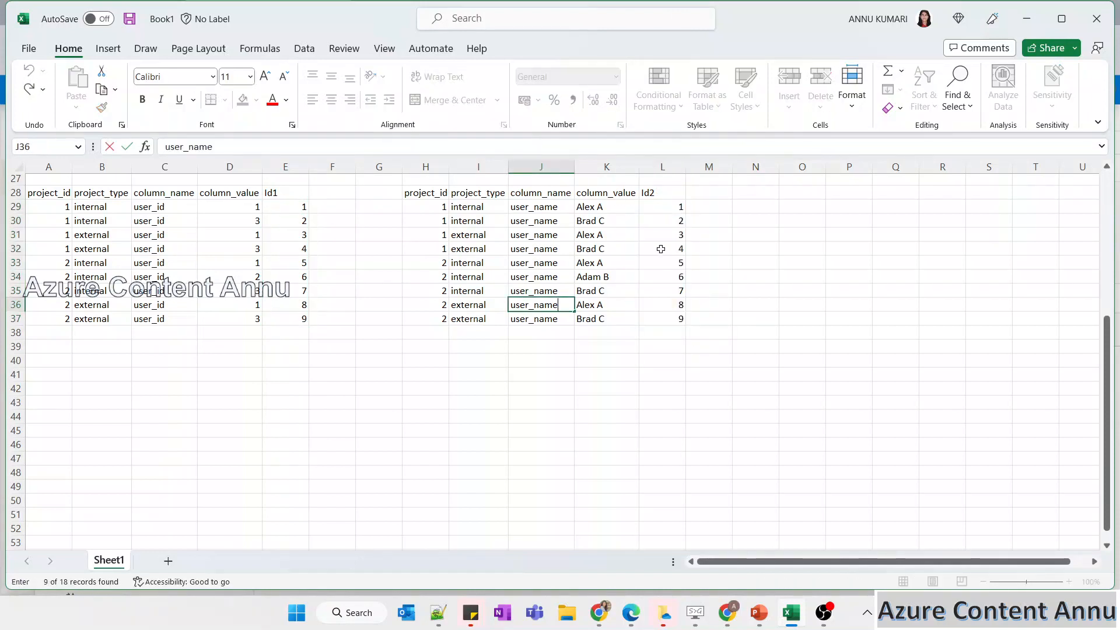
click(470, 380)
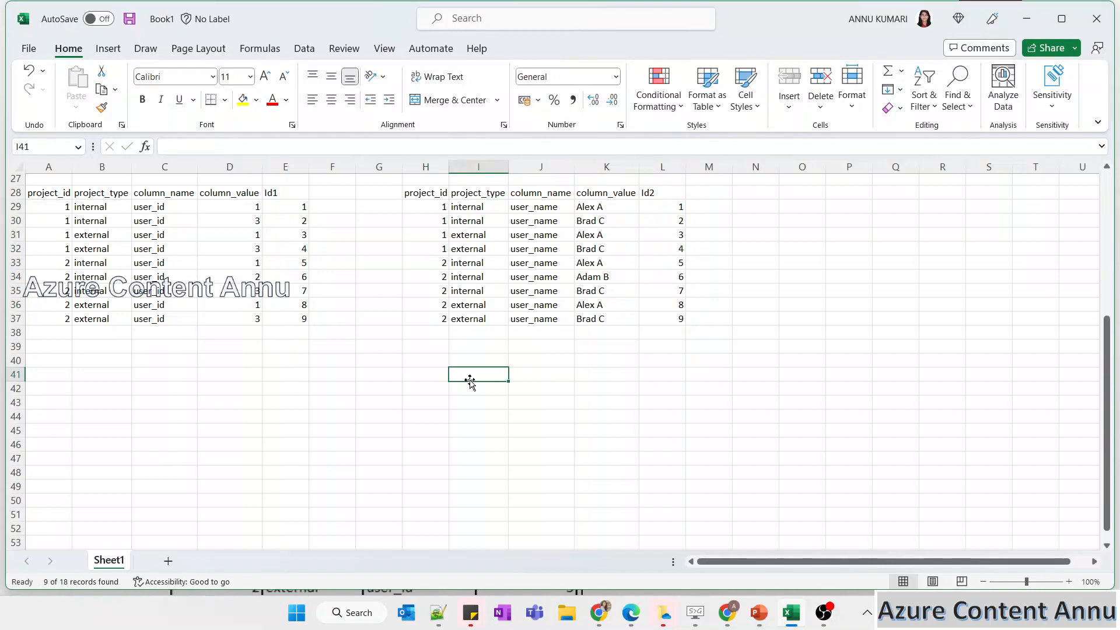
Copy the user_id block's project_id and project_type columns A28:B37 to a new block starting at A42.
drag(60, 191, 291, 315)
drag(418, 196, 665, 318)
drag(48, 193, 105, 321)
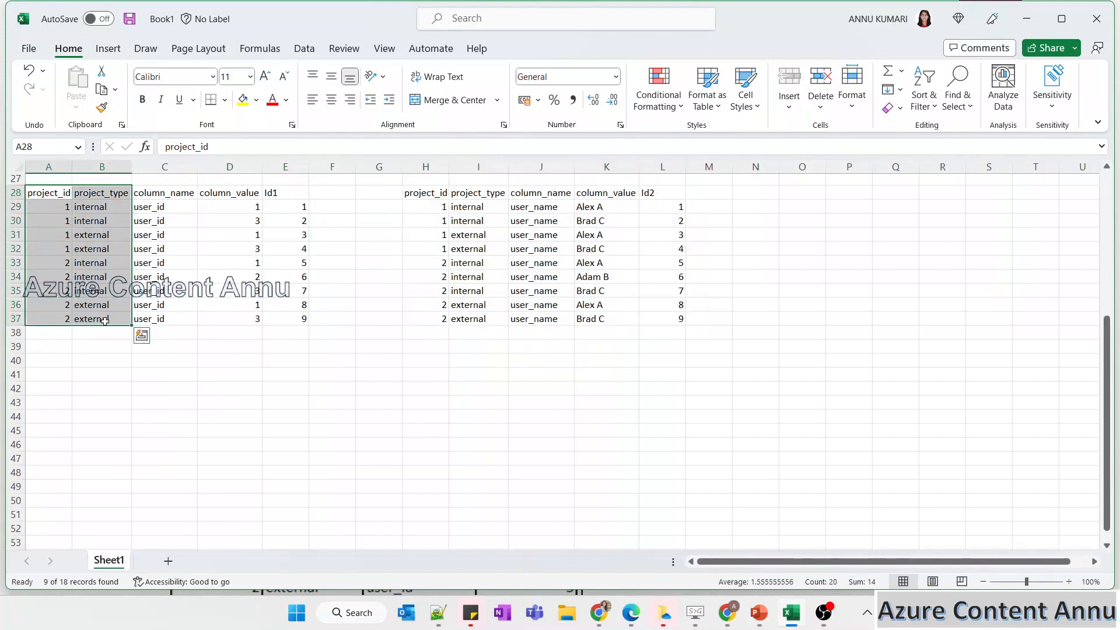
key(ctrl+c)
click(50, 387)
key(ctrl+v)
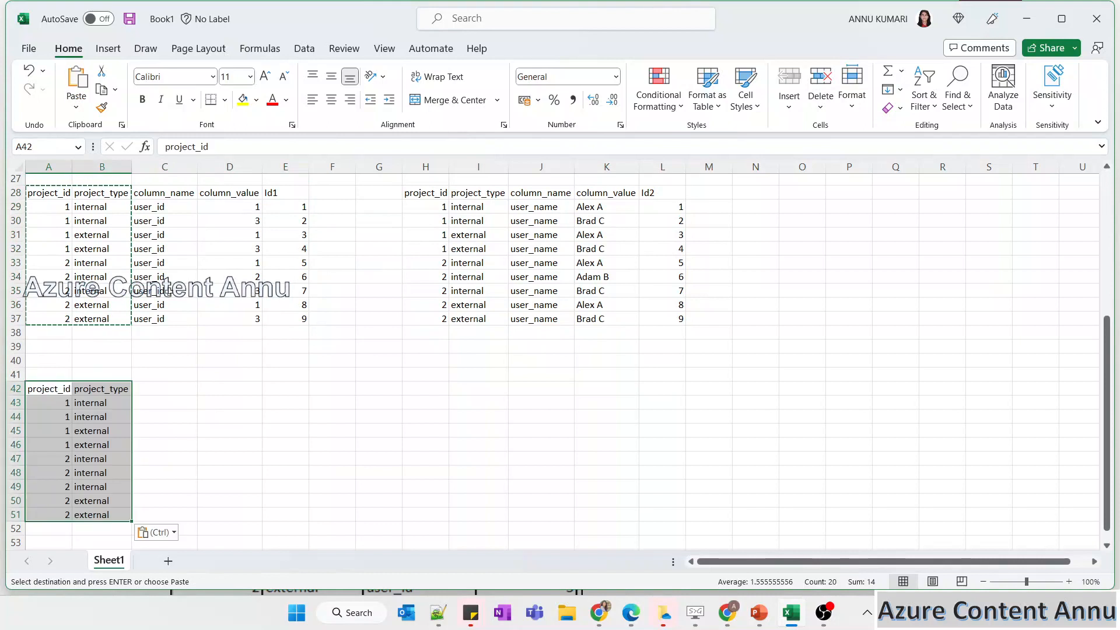
Copy the user_id label from C29 into C42 as the new block's third header.
click(157, 207)
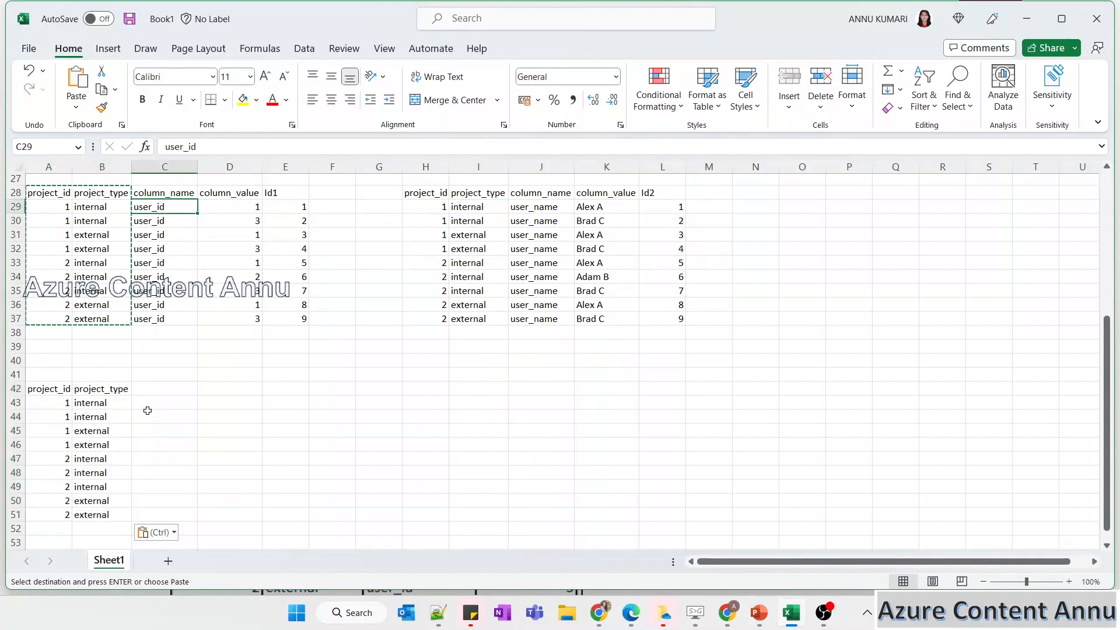
key(ctrl+c)
click(161, 389)
key(ctrl+v)
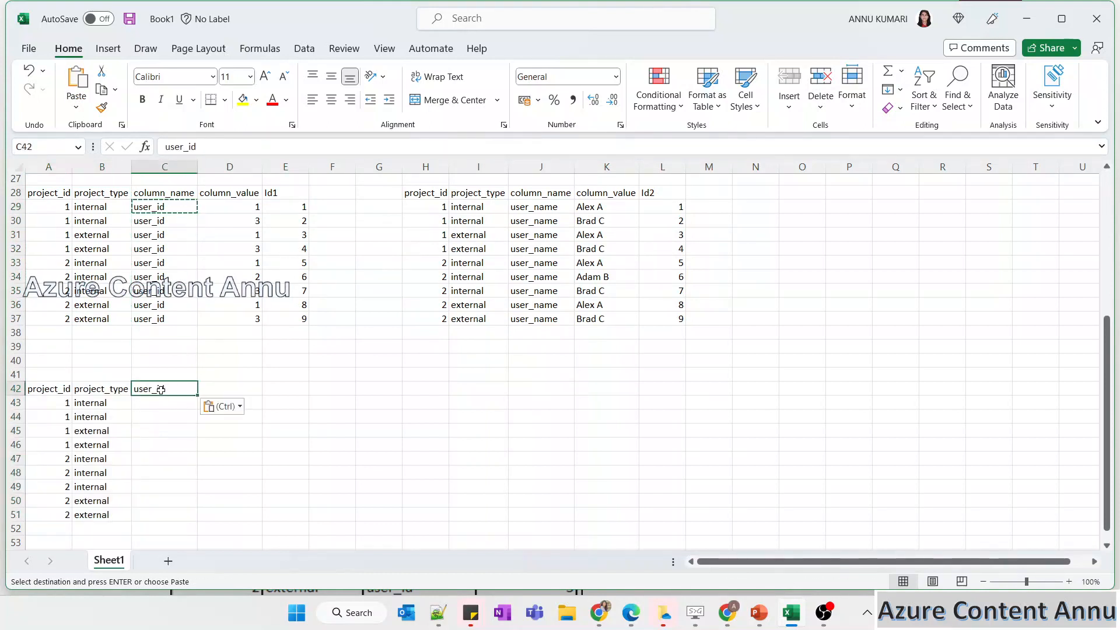
Fill the new block's user_id column from C43 with the column_value entries copied from D29:D37.
click(245, 208)
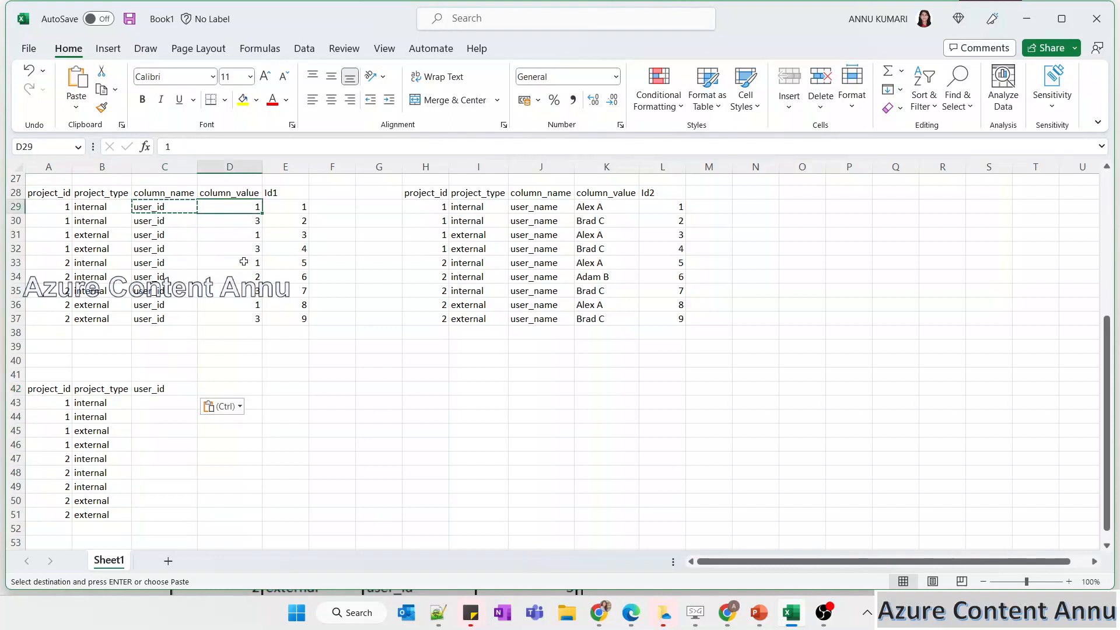
shift+click(245, 318)
key(ctrl+c)
click(187, 393)
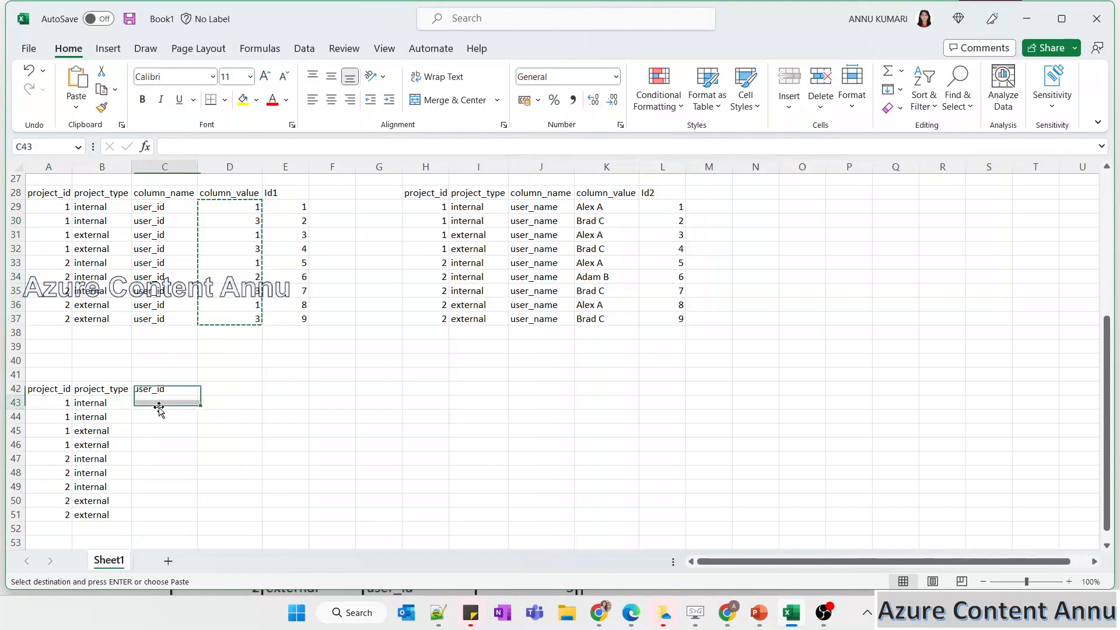
click(158, 405)
key(ctrl+v)
click(171, 383)
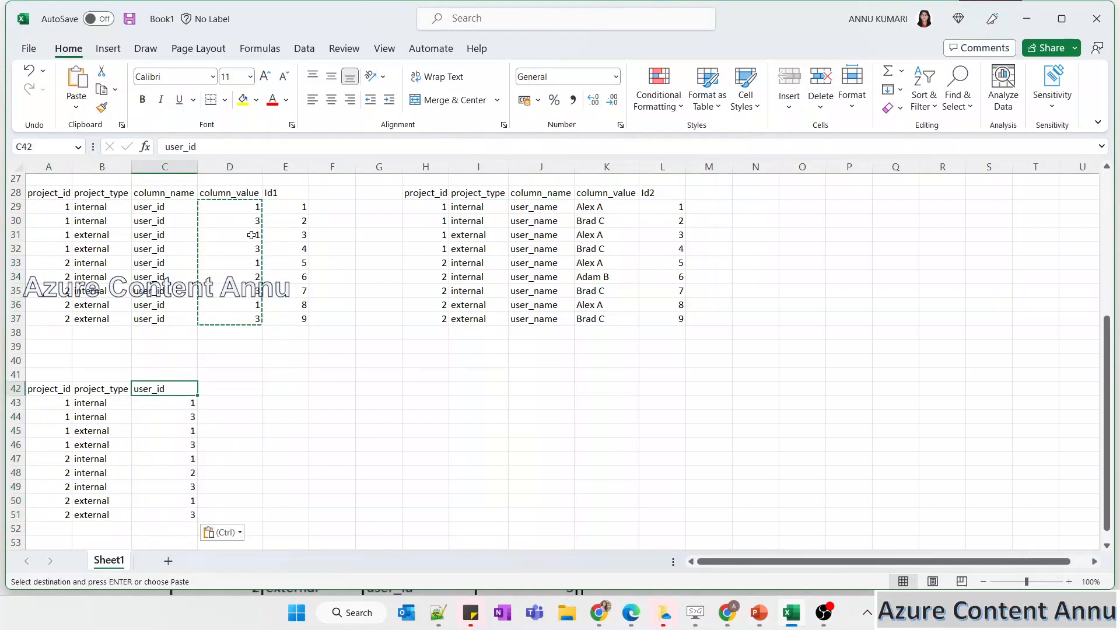
Copy the Id1 column E28:E37 with its header into the new block, starting at D42.
click(230, 192)
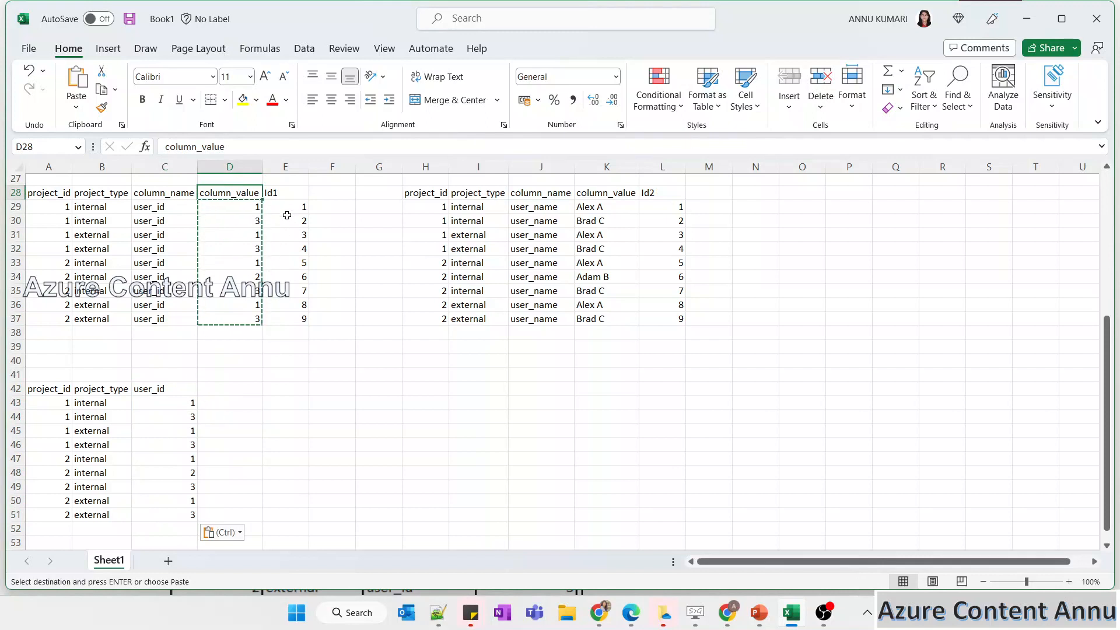
drag(295, 207, 287, 320)
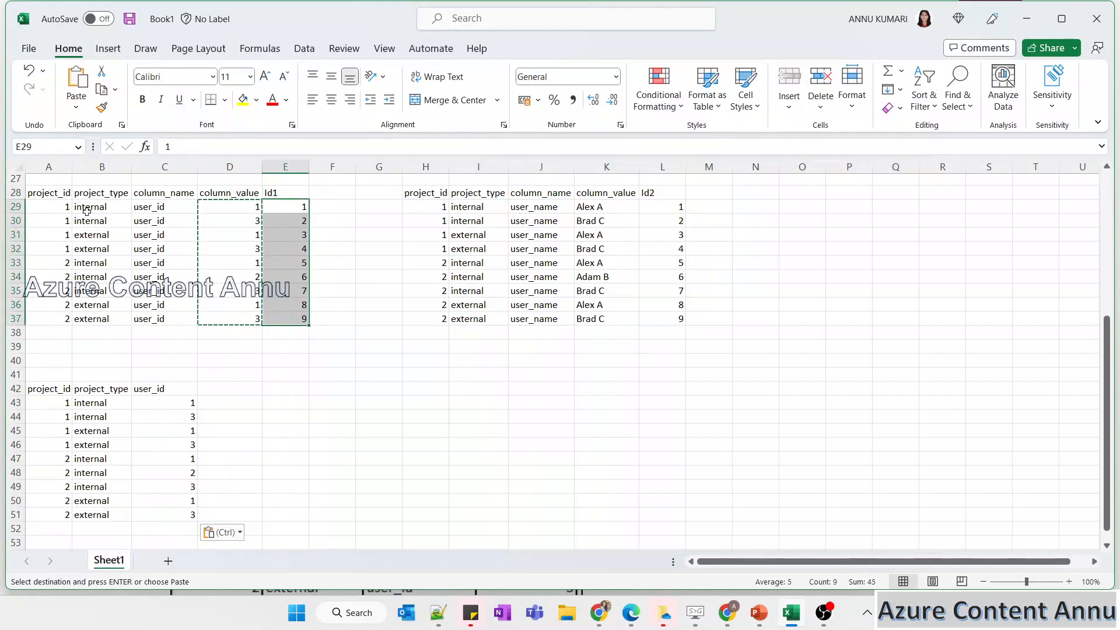
drag(50, 206, 110, 325)
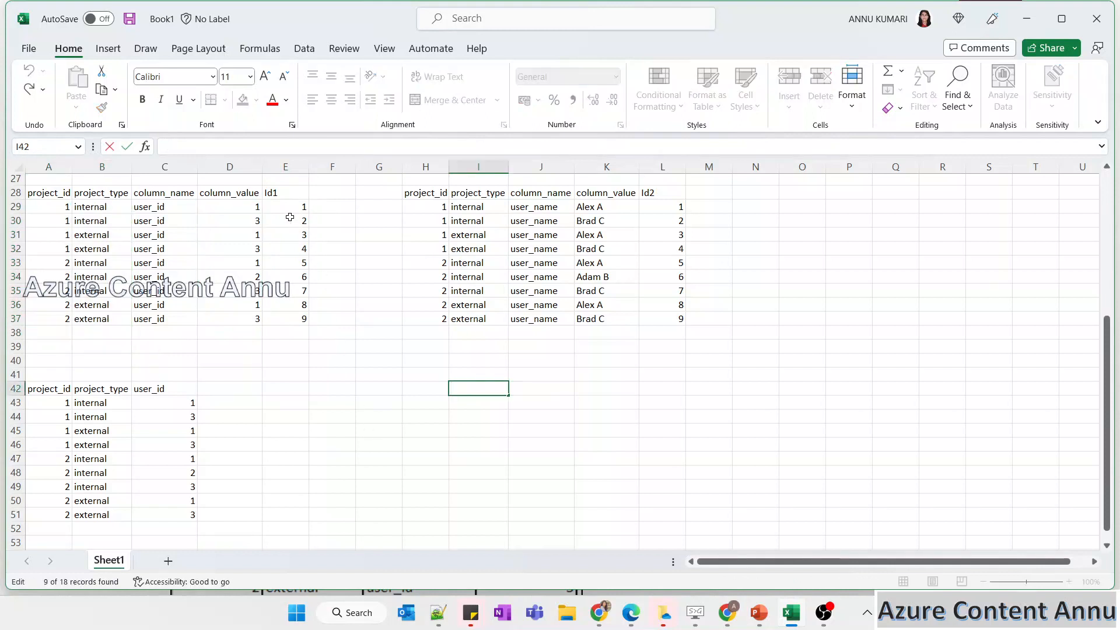
drag(52, 192, 118, 195)
double_click(278, 193)
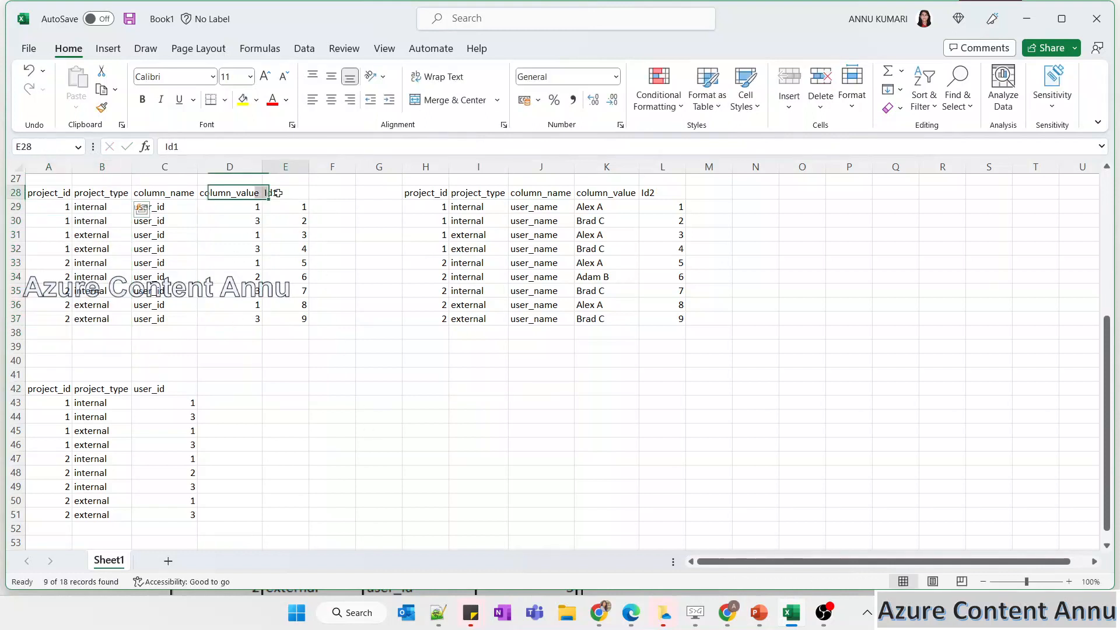
click(332, 205)
drag(292, 191, 298, 327)
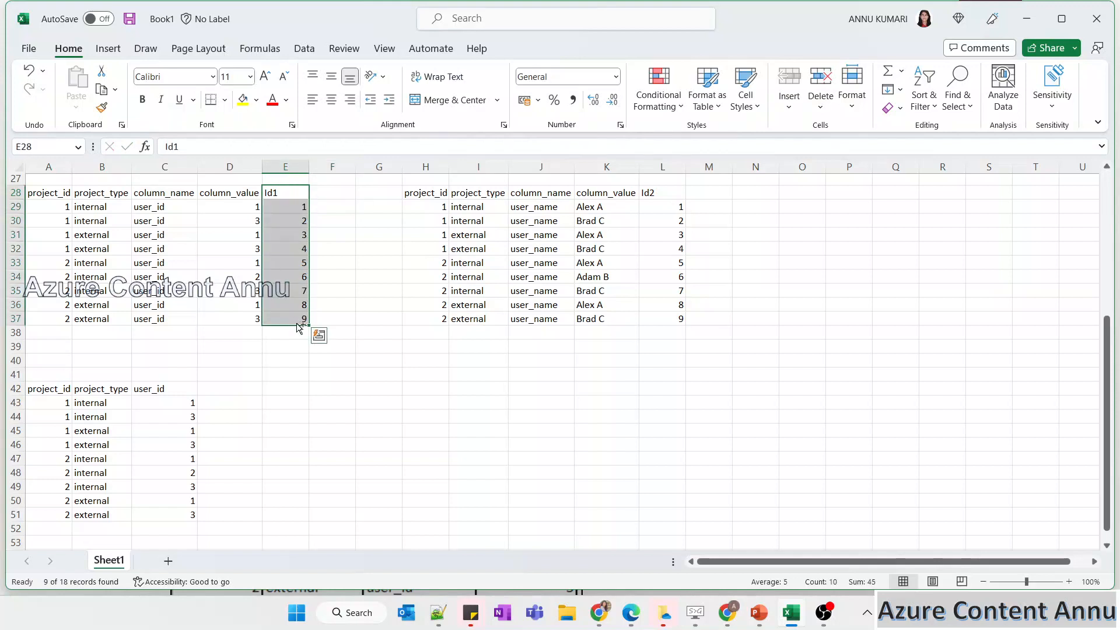
key(ctrl+c)
click(223, 388)
key(ctrl+v)
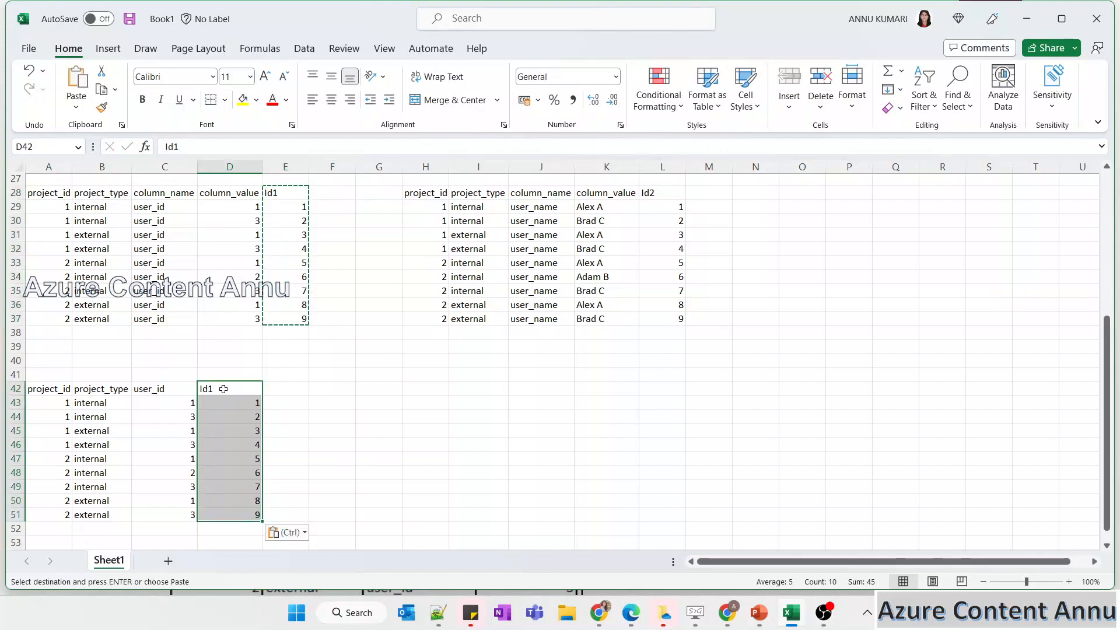
double_click(294, 392)
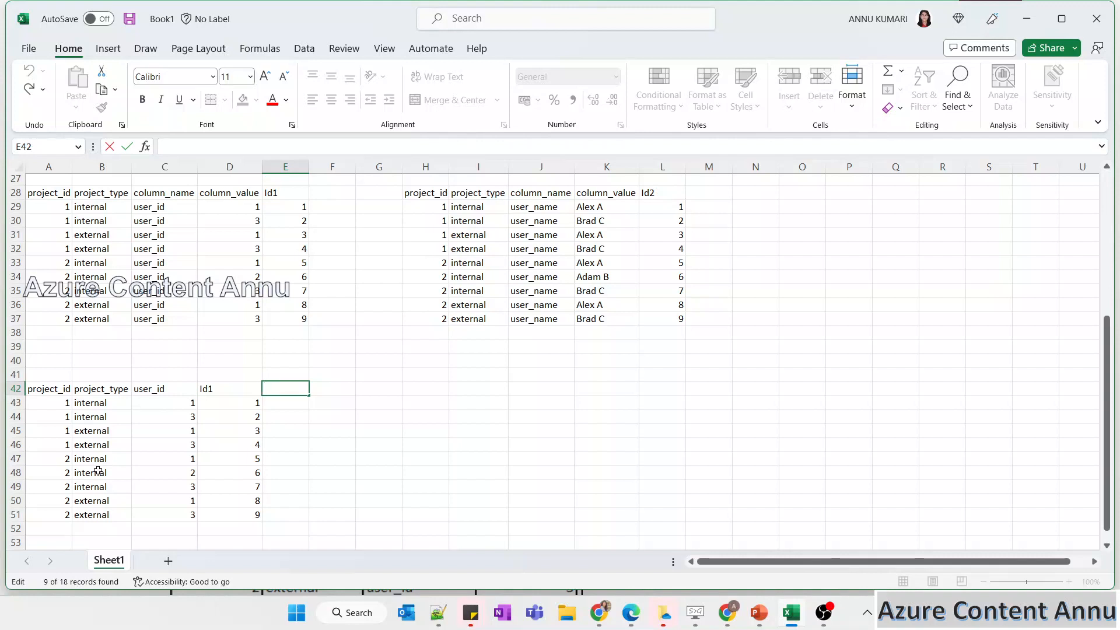
Examine the grouping columns, user_id and Id1 in block A42:D51, and compare with the user_name block H28:L37.
drag(52, 388, 97, 520)
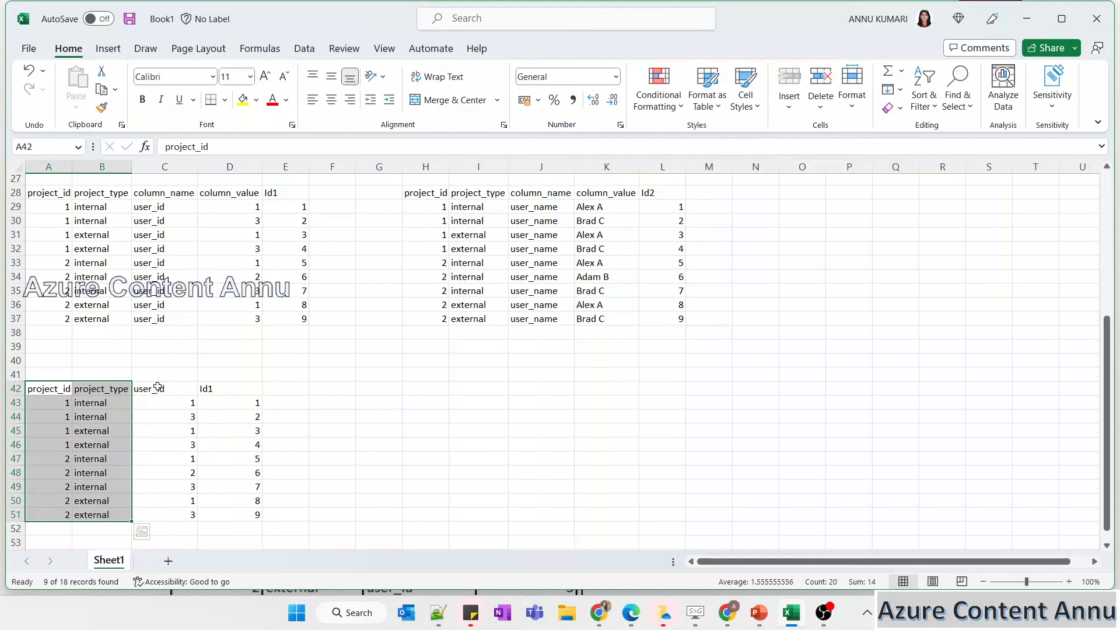
drag(158, 386, 233, 512)
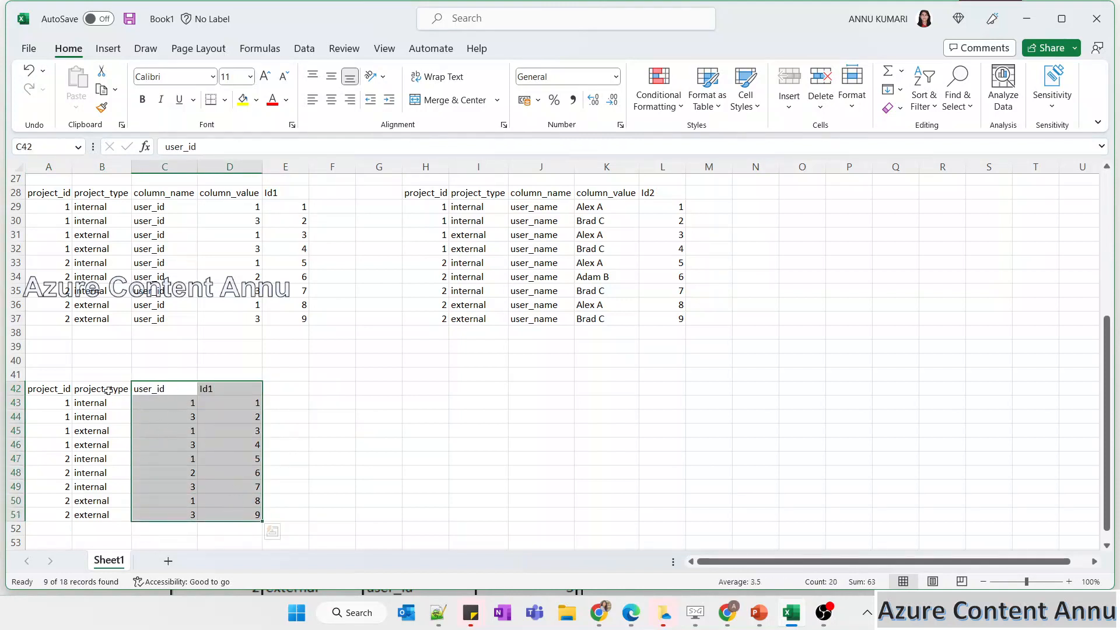
drag(51, 389, 87, 512)
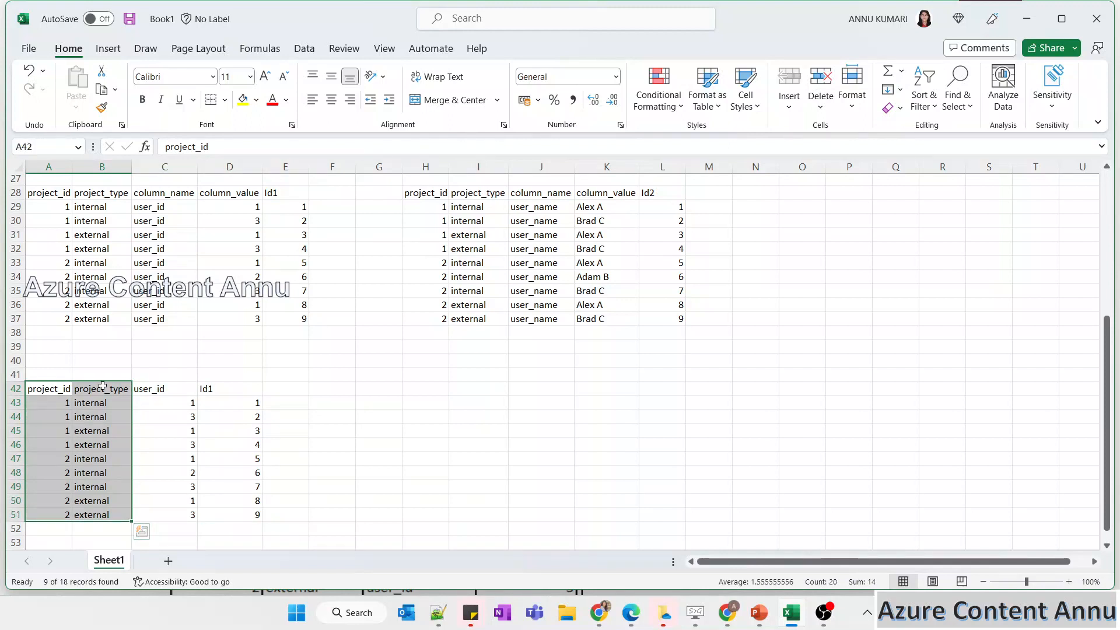
click(228, 388)
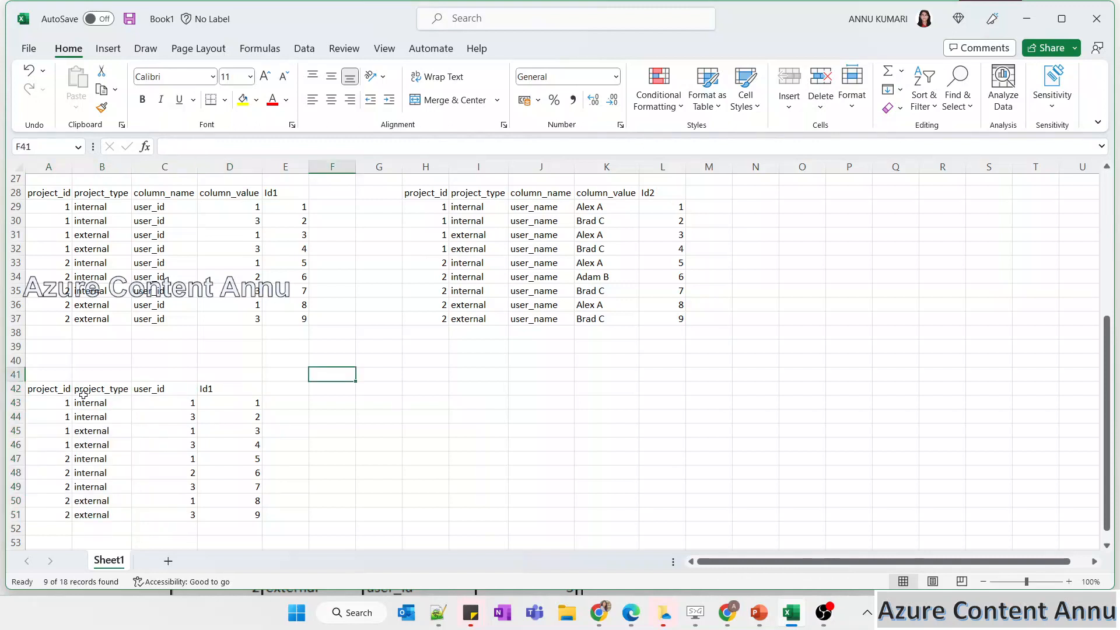
drag(55, 388, 236, 520)
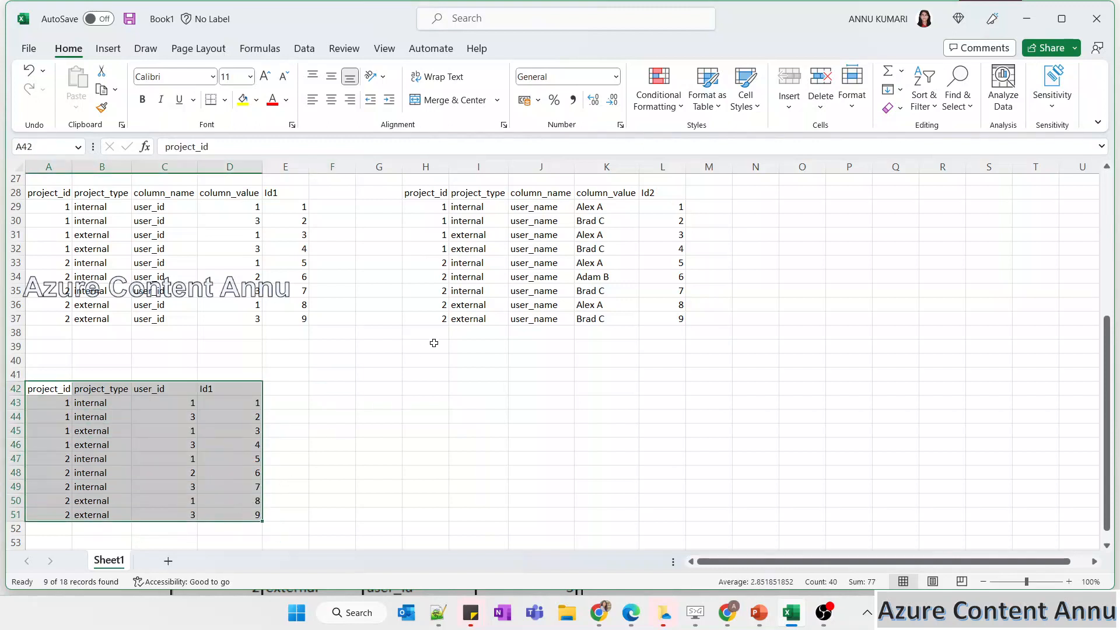
click(378, 430)
drag(427, 193, 662, 318)
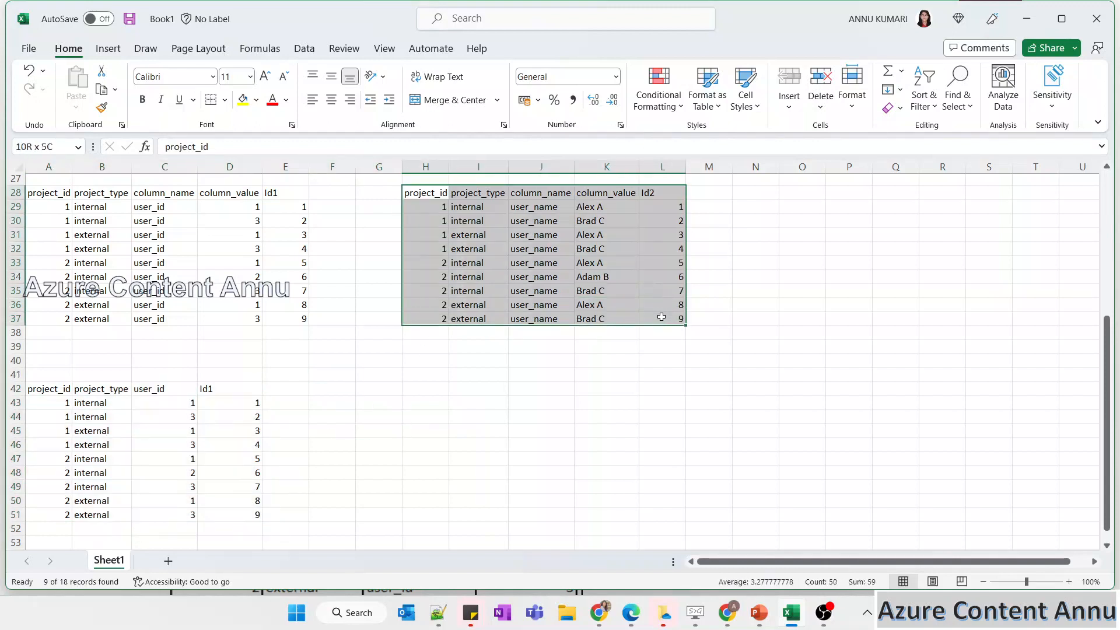
click(455, 356)
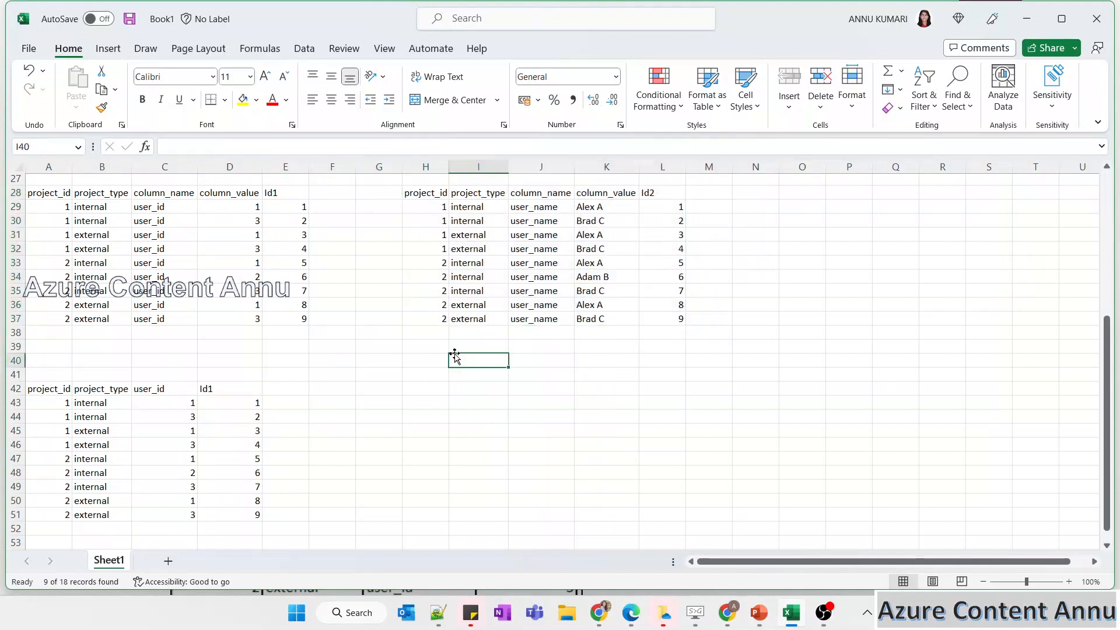
Copy the project_id and project_type columns H28:I37 with headers into a new block starting at H42.
drag(417, 194, 490, 318)
key(ctrl+c)
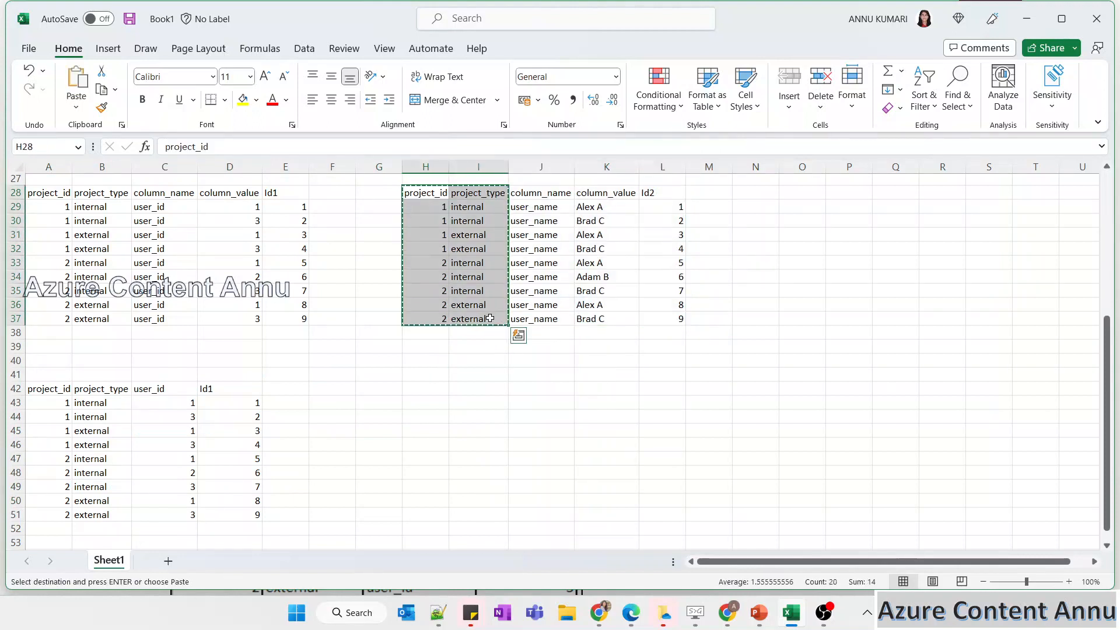
click(420, 389)
key(ctrl+v)
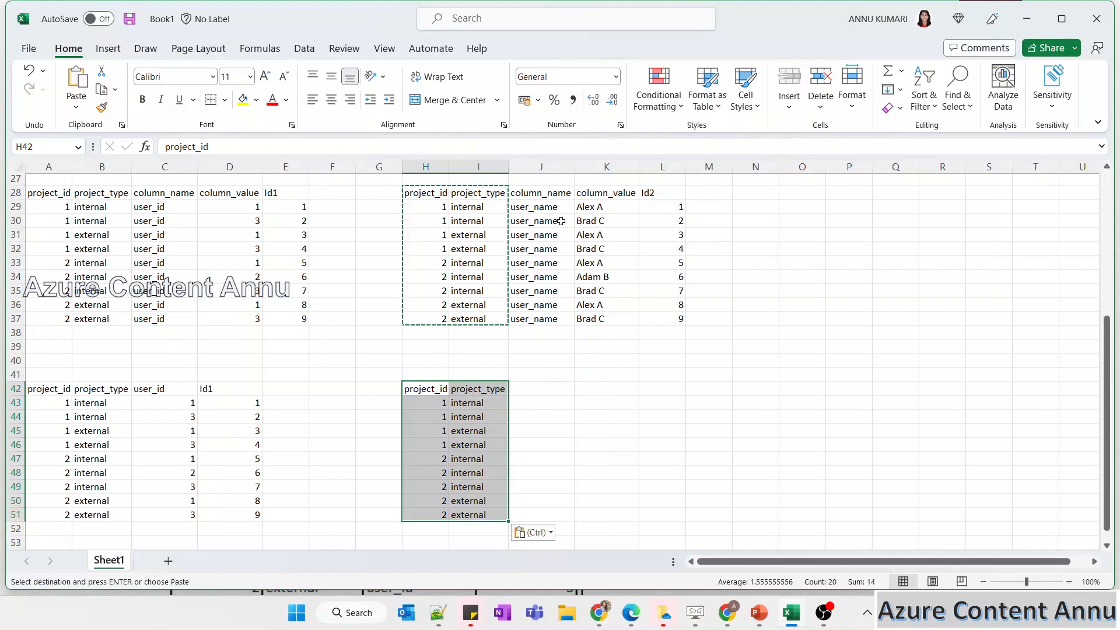
Copy the user_name label from J29 into J42 as the new block's third header.
click(539, 207)
key(ctrl+c)
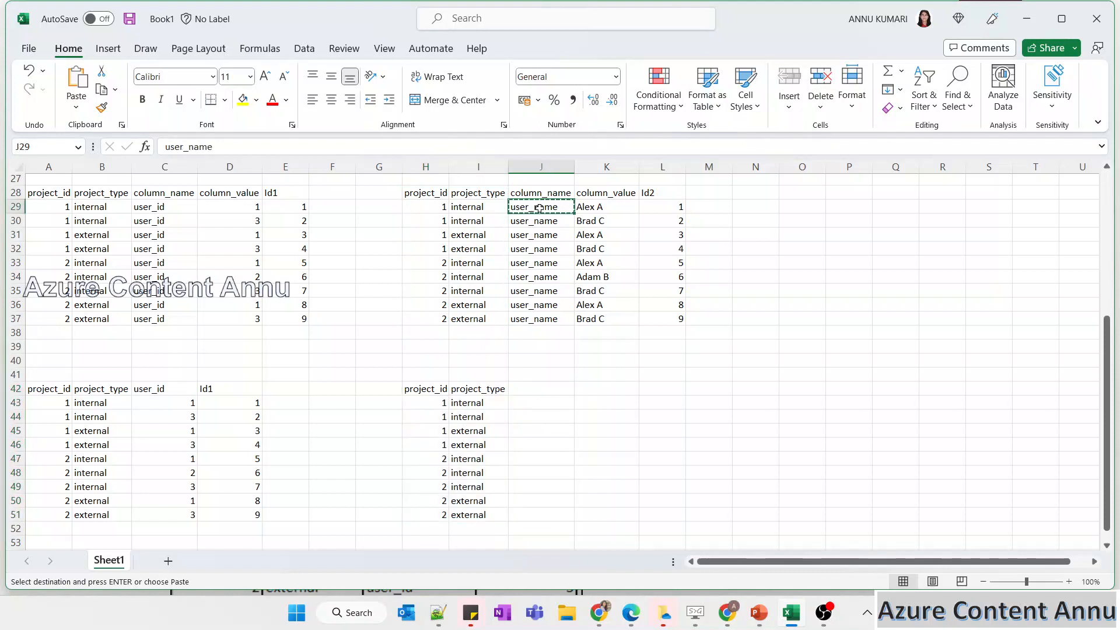
click(533, 389)
key(ctrl+v)
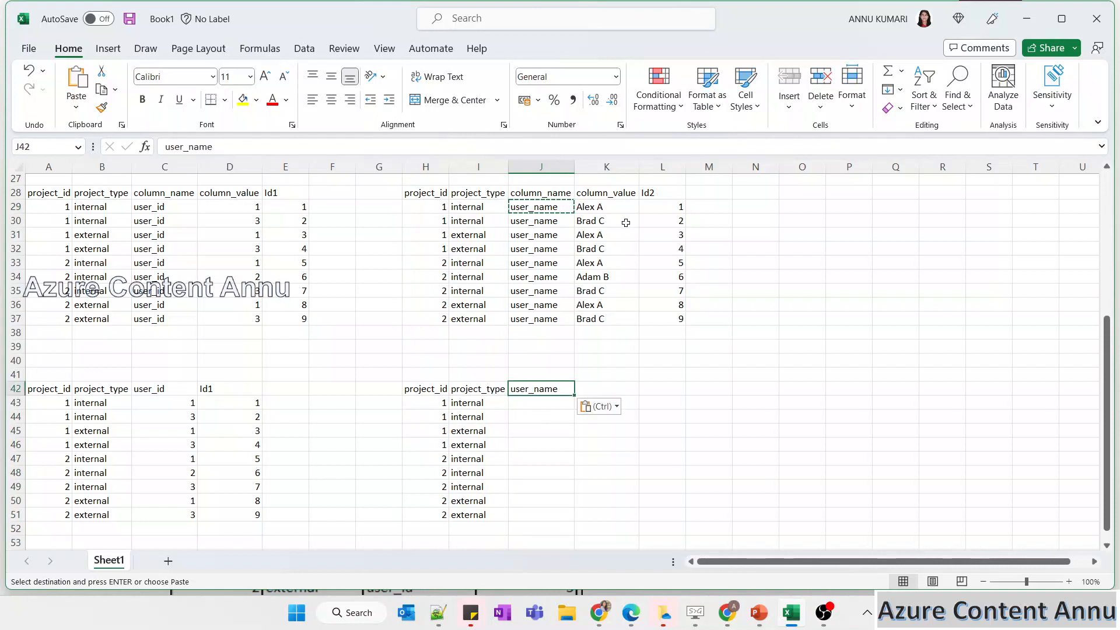
Fill the new block's user_name column J43:J51 with the column_value entries copied from K29:K37.
drag(604, 206, 602, 319)
key(ctrl+c)
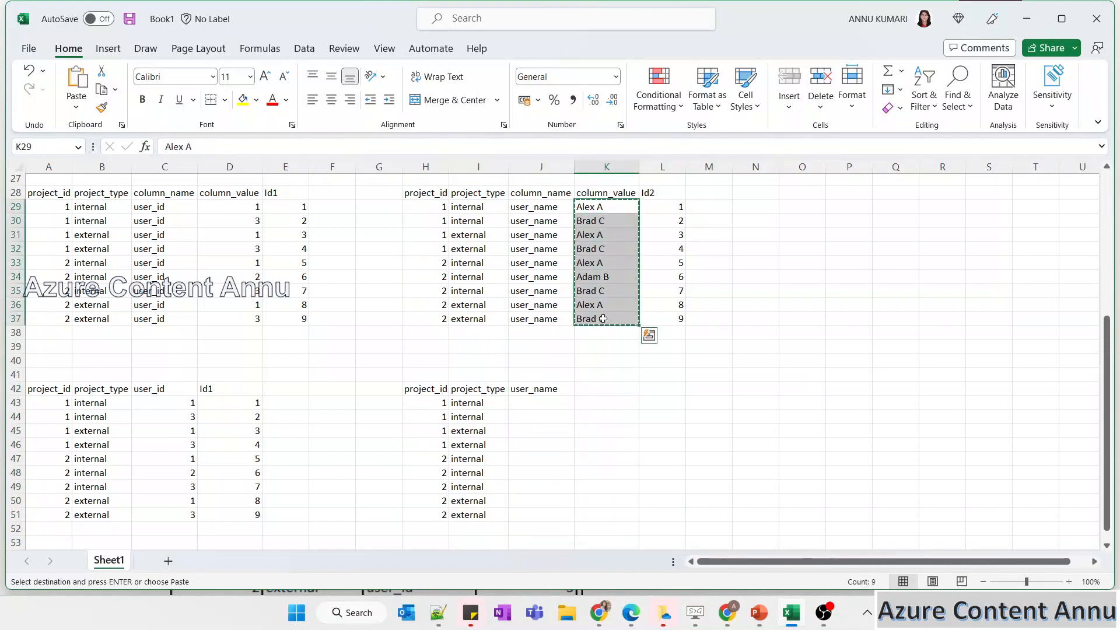
drag(549, 405, 540, 513)
key(ctrl+v)
Copy the Id2 column L28:L37 with its header into the new block, starting at K42.
drag(663, 196, 663, 319)
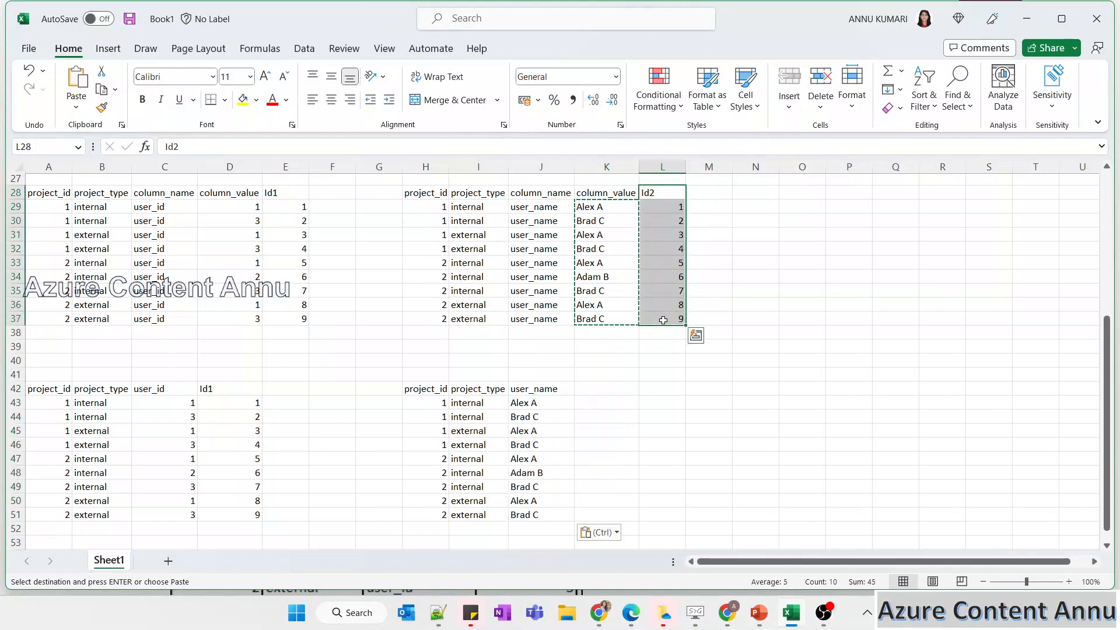
click(616, 386)
key(ctrl+v)
click(611, 387)
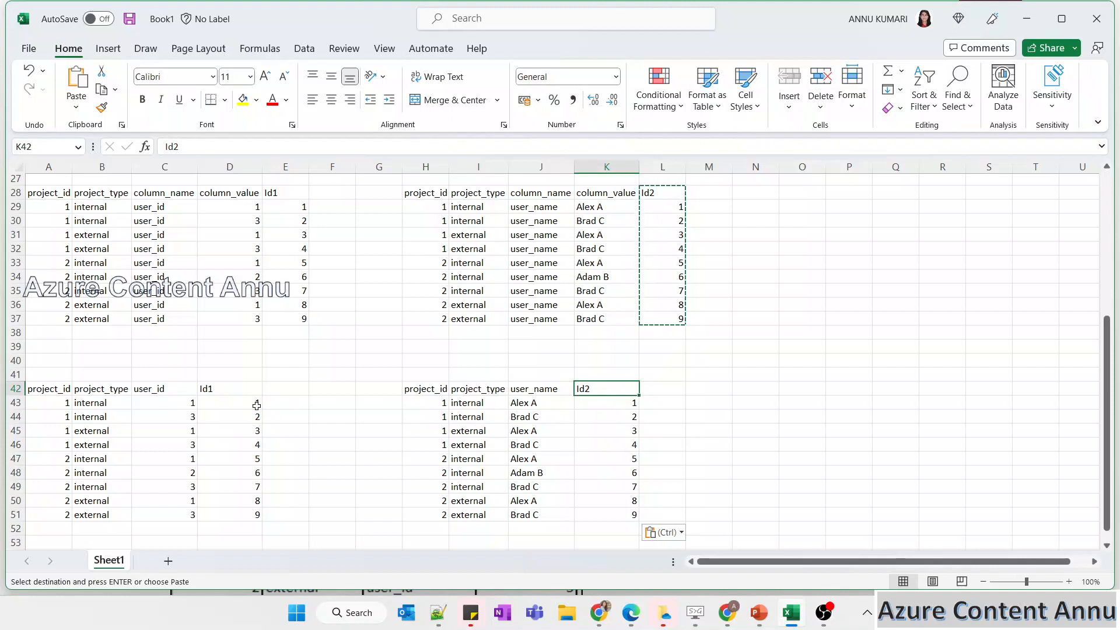
Compare blocks A42:D51 and H42:K51, matching their rows through the Id1 and Id2 columns.
drag(54, 387, 232, 503)
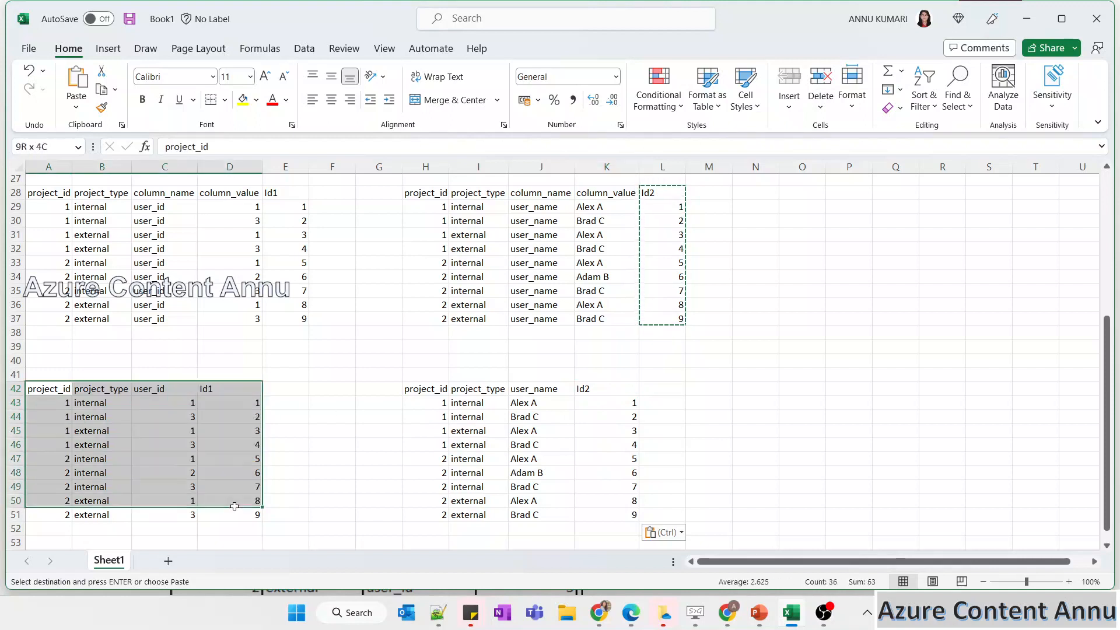
drag(416, 389, 595, 512)
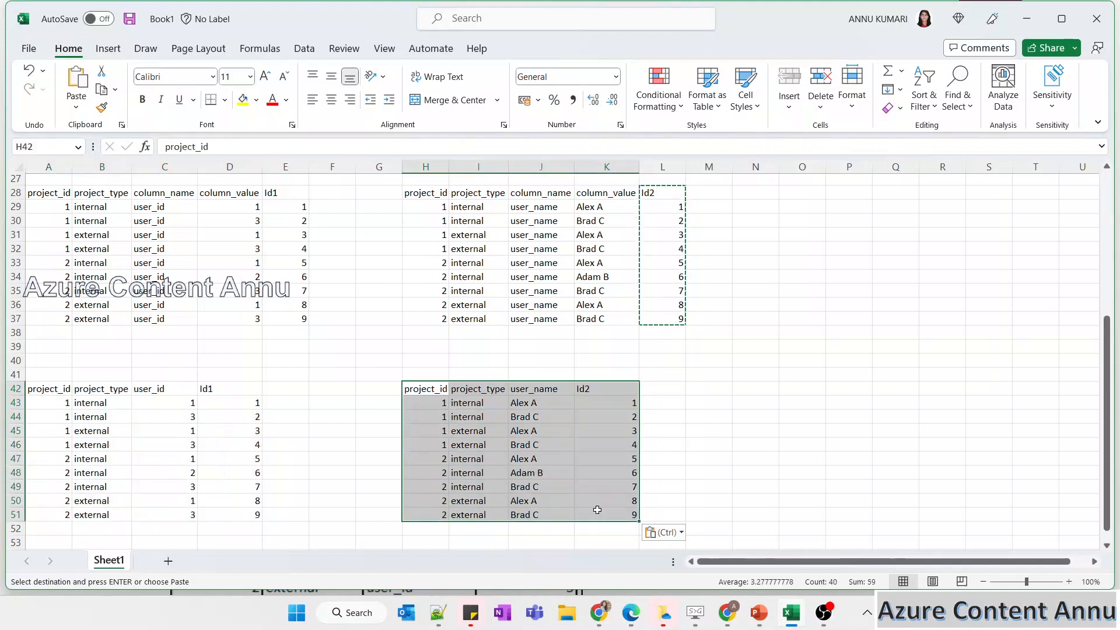
click(302, 399)
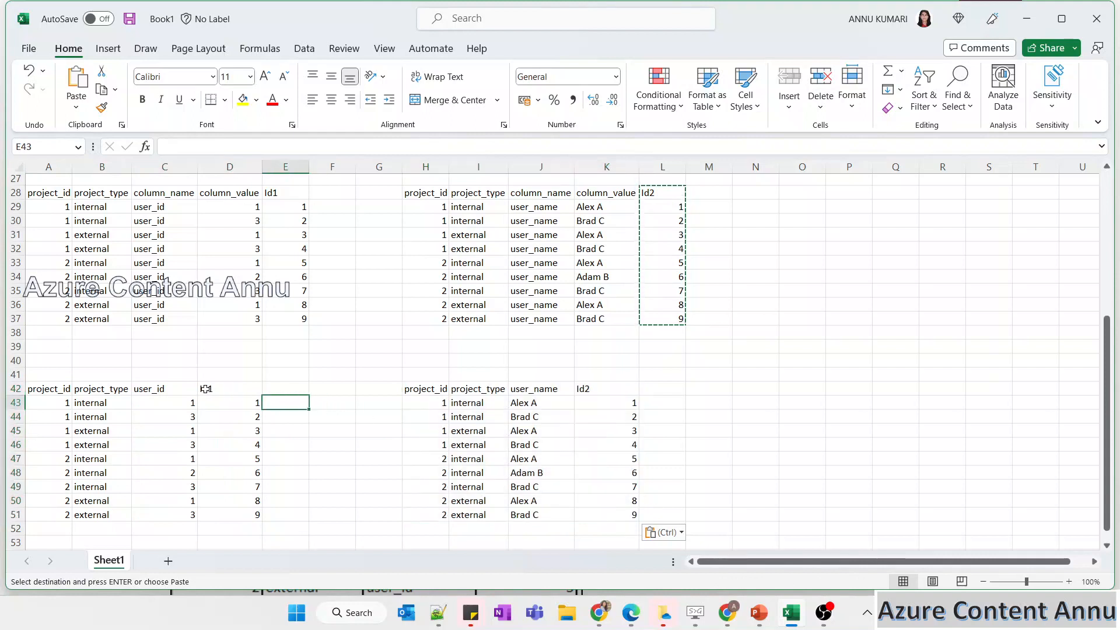
drag(206, 388, 231, 512)
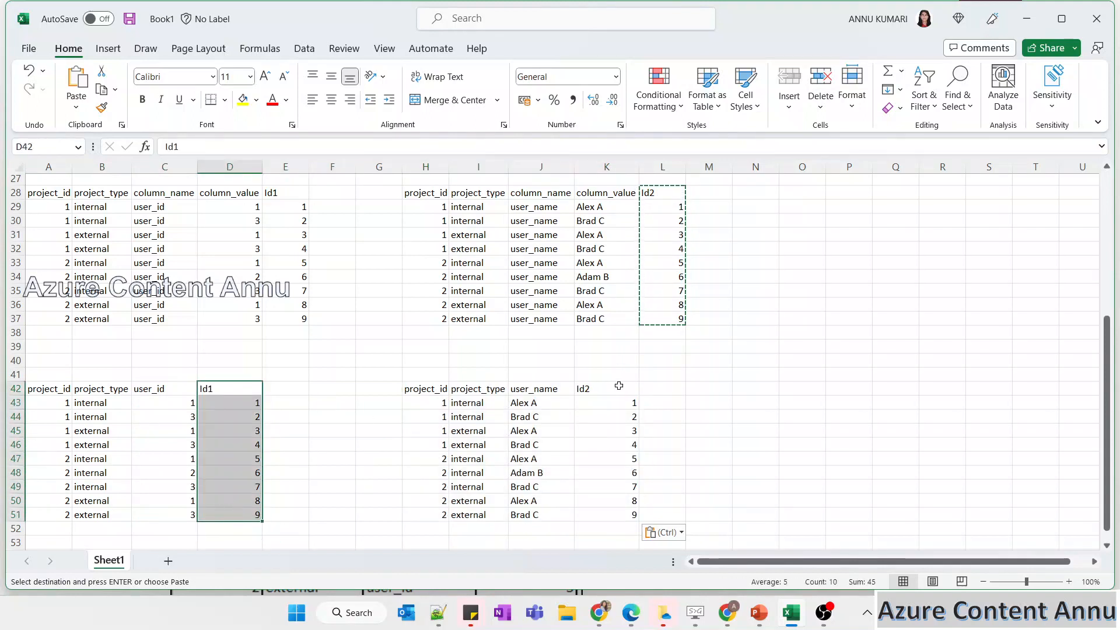
drag(618, 385, 615, 515)
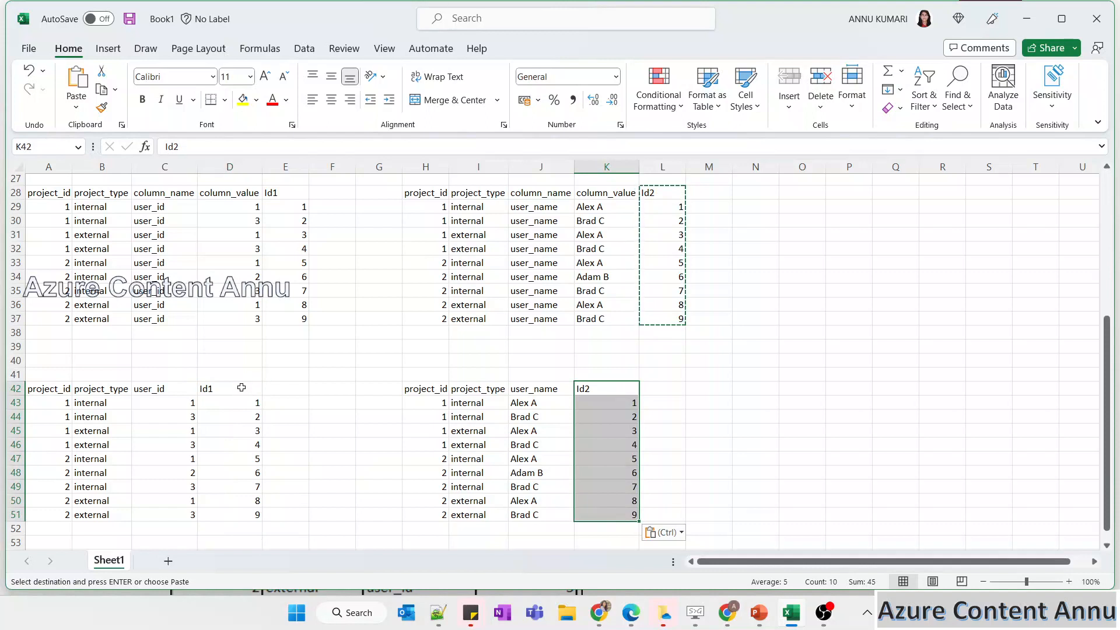
drag(241, 388, 246, 514)
drag(587, 390, 599, 516)
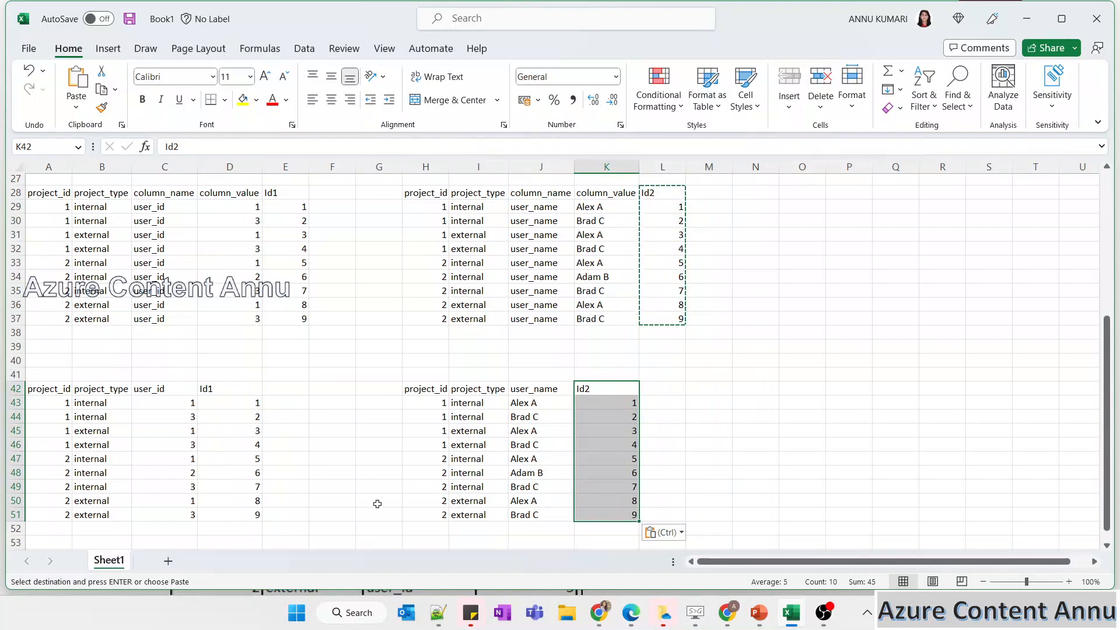
click(375, 432)
key(Escape)
click(242, 399)
click(630, 400)
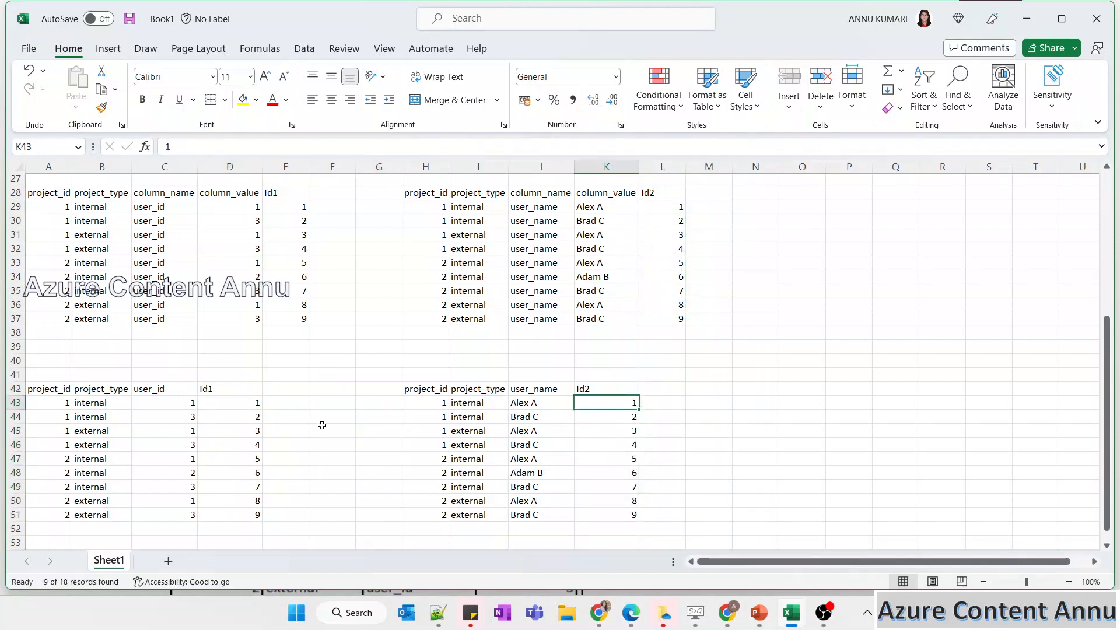
click(233, 417)
click(626, 419)
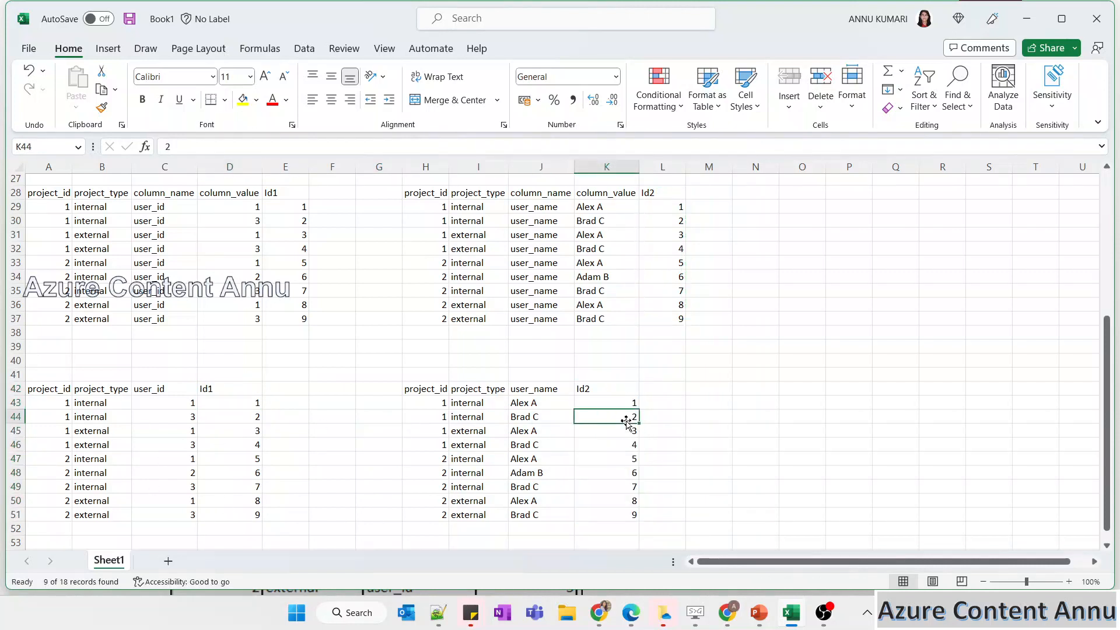
click(332, 500)
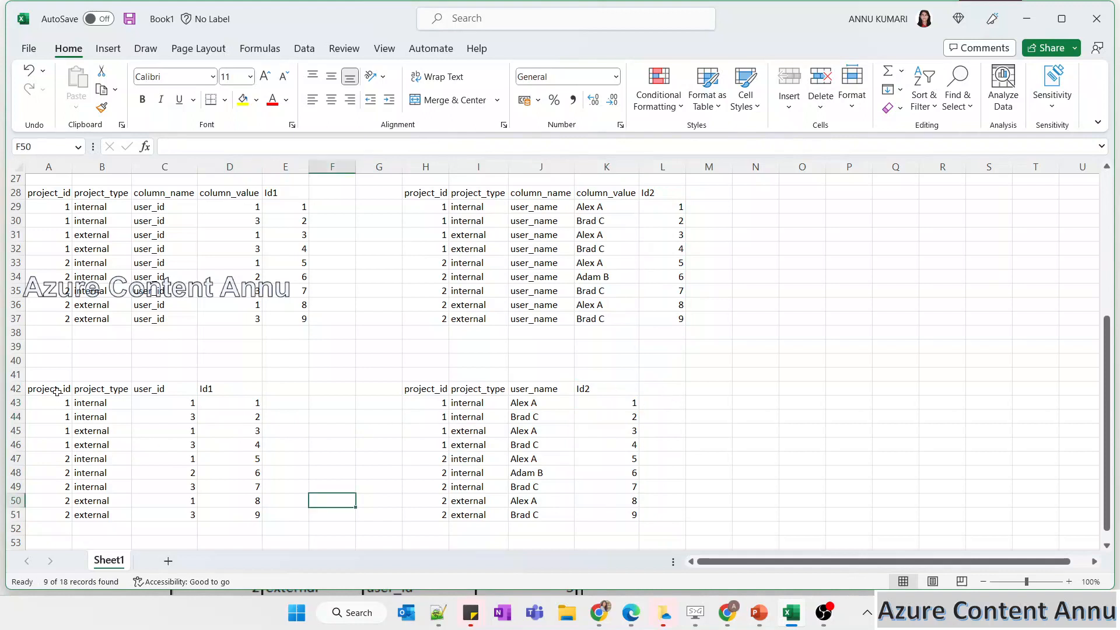
Copy the user_id block A42:D51 to a free area starting at O39 to begin the joined table.
drag(51, 385, 256, 514)
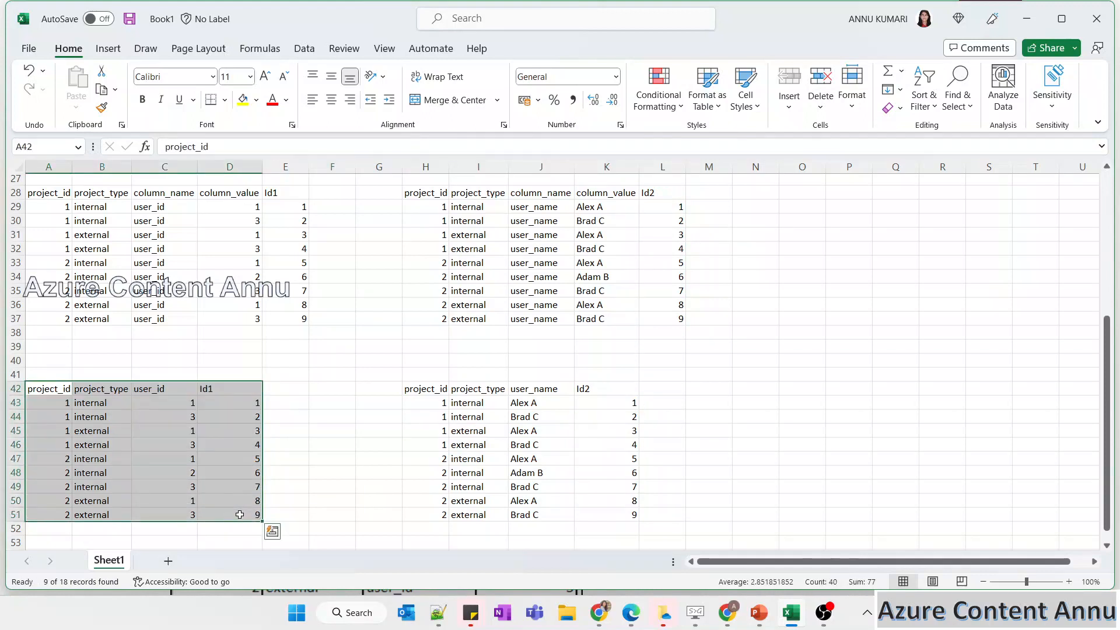
key(ctrl+c)
click(799, 347)
key(ctrl+v)
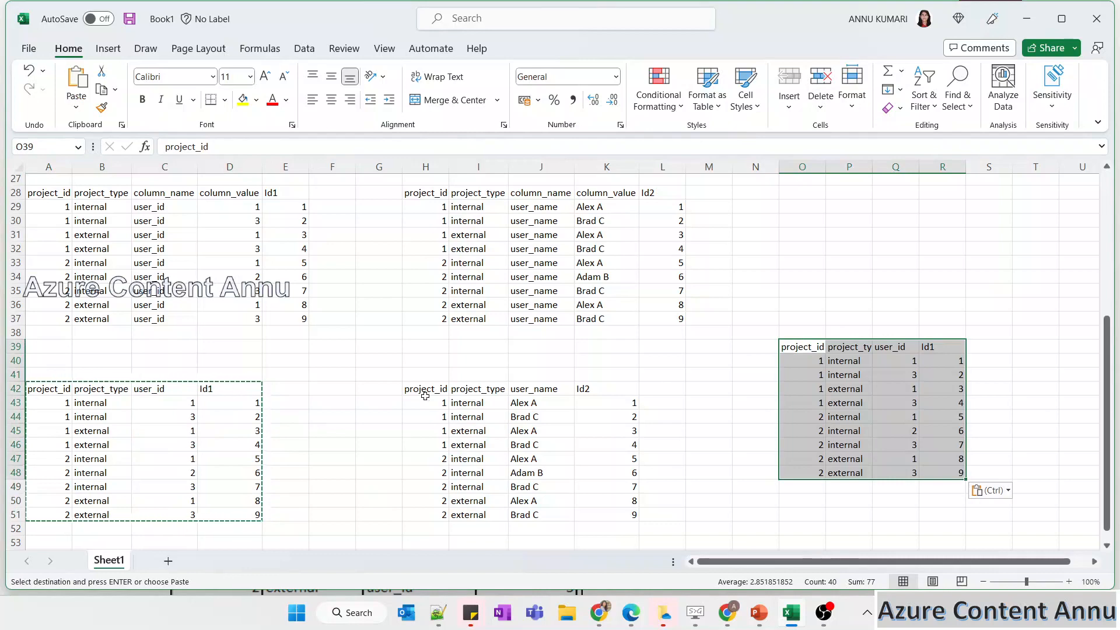
Copy the user_name block H42:K51 directly beside the user_id copy, starting at S39.
drag(425, 389, 605, 510)
key(ctrl+c)
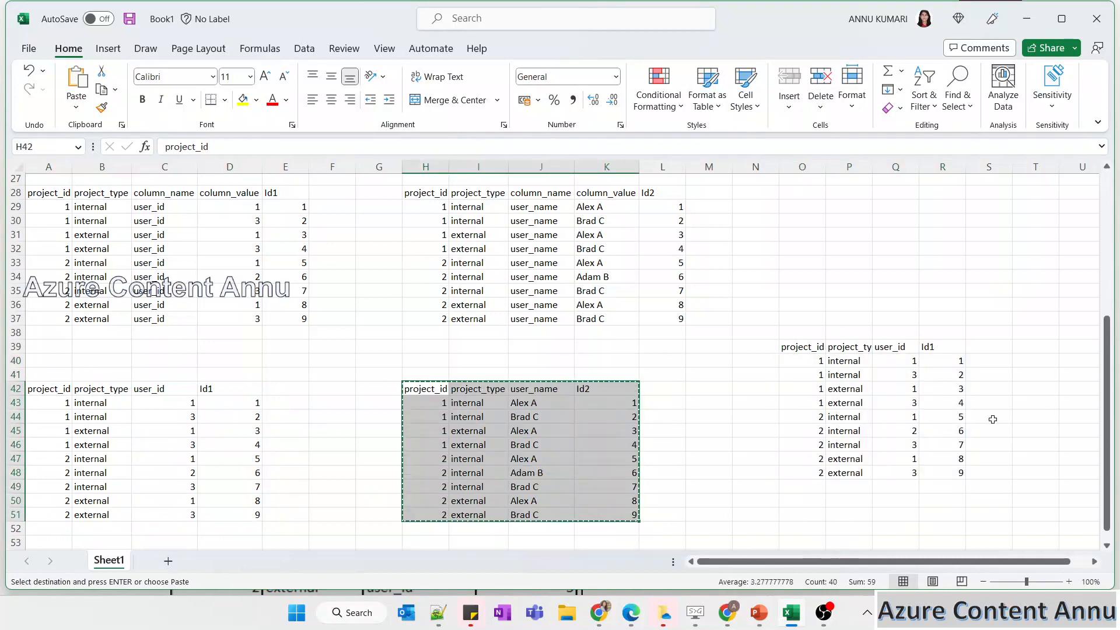
click(983, 350)
key(ctrl+v)
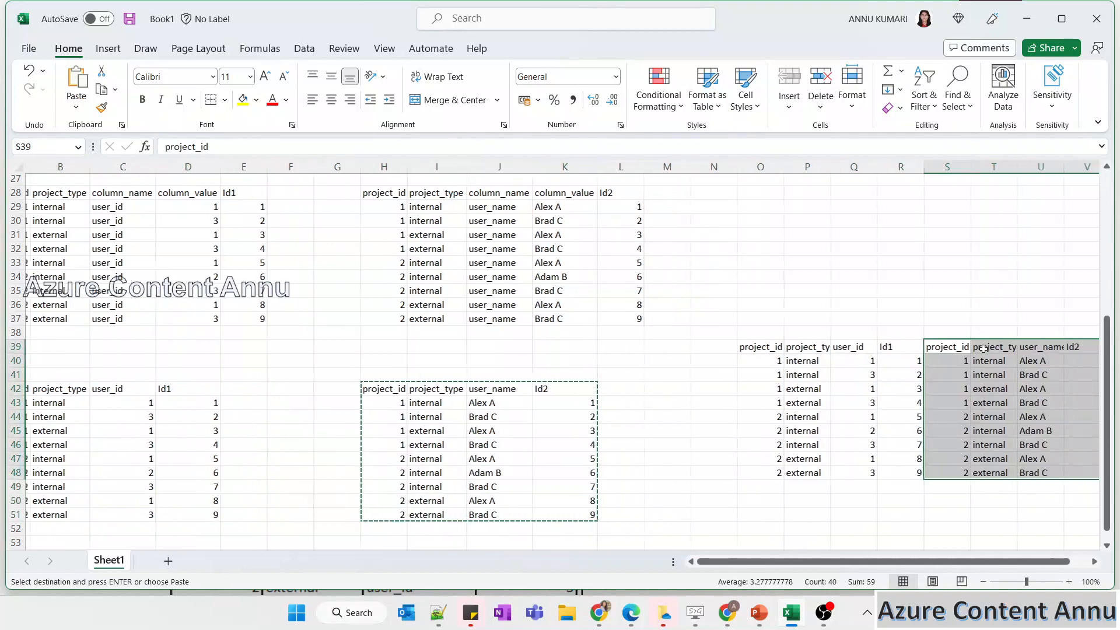
scroll(983, 348, right, 5)
click(867, 362)
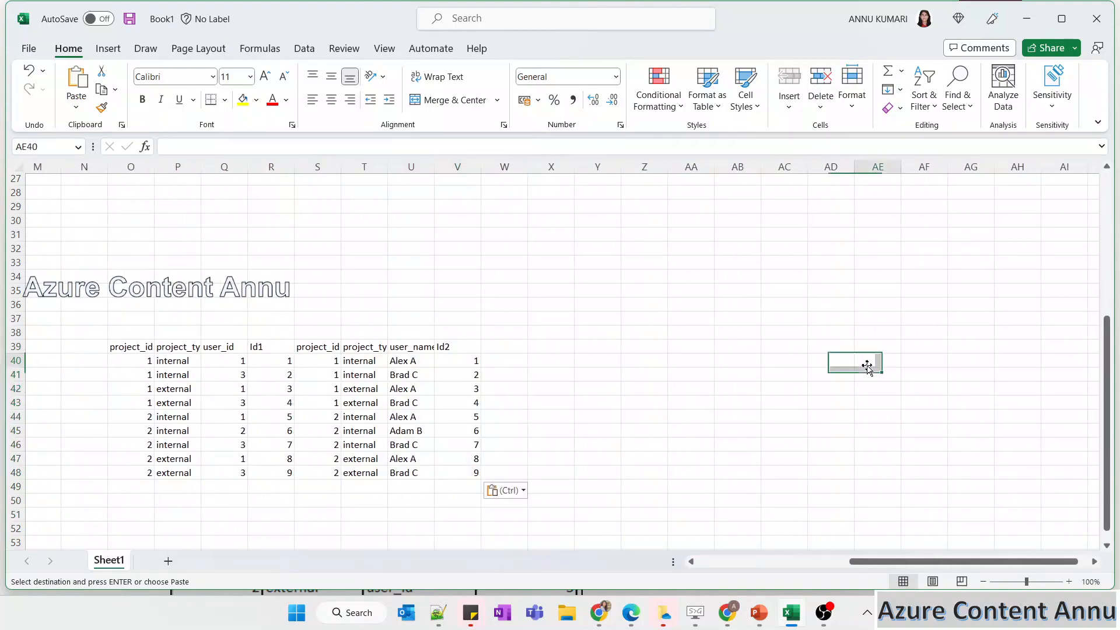
double_click(867, 365)
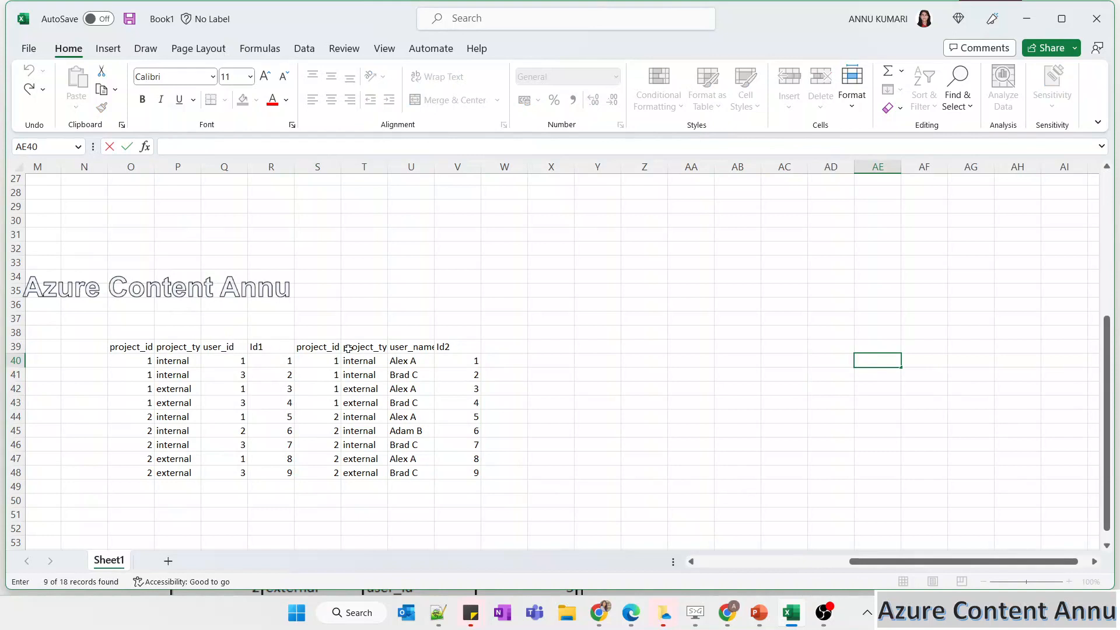
Delete the Id1, repeated project_id and Id2 columns (R, S and V) from the joined table.
drag(411, 348, 411, 488)
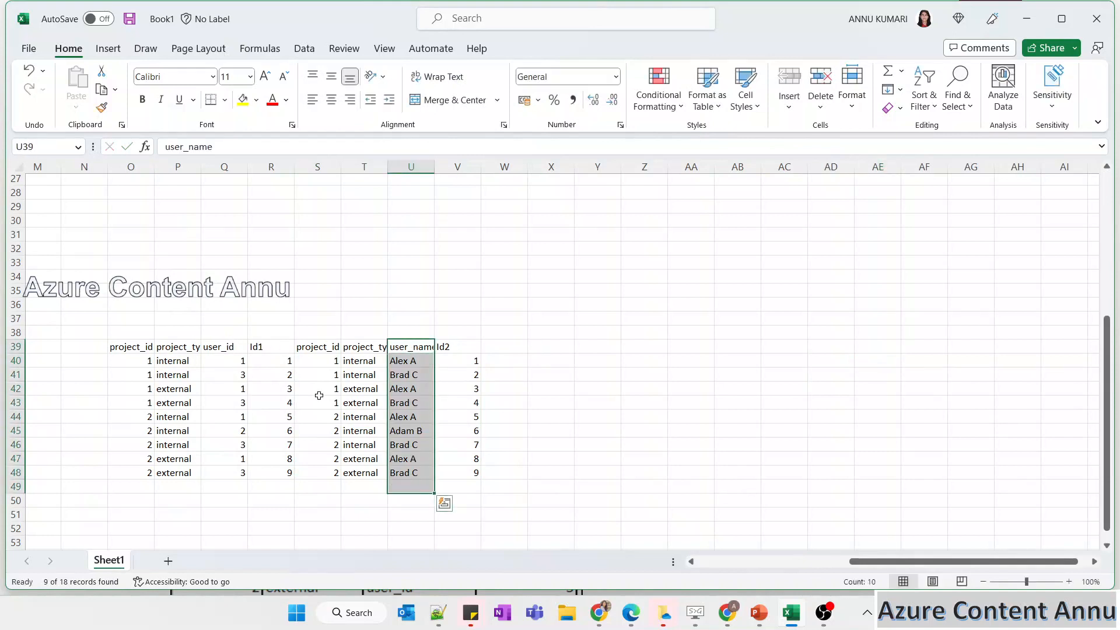
drag(266, 163, 318, 167)
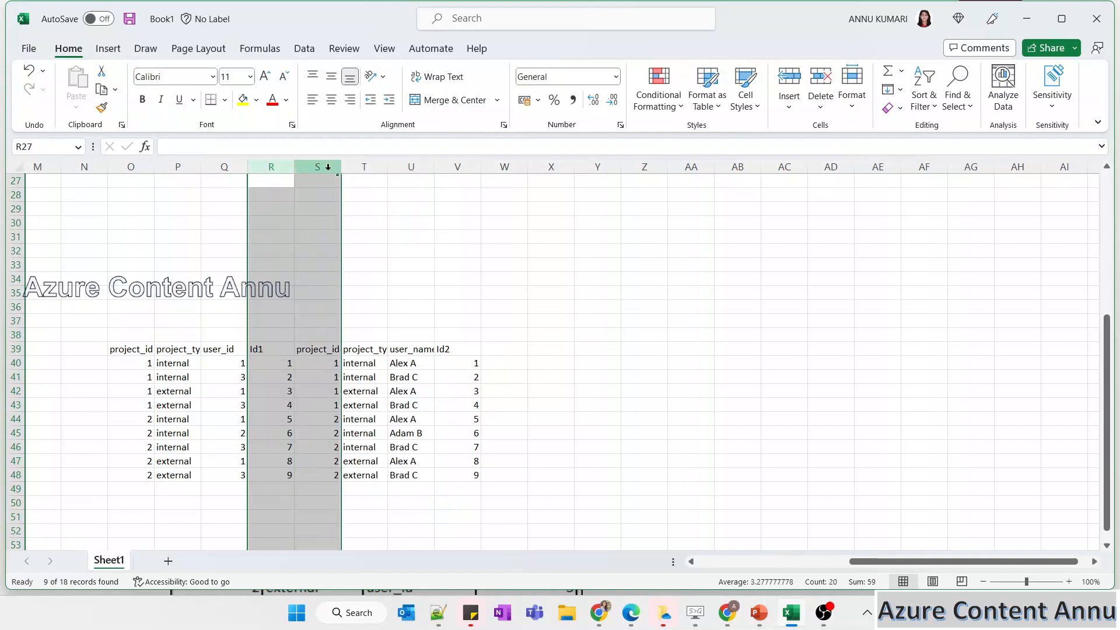
ctrl+click(457, 166)
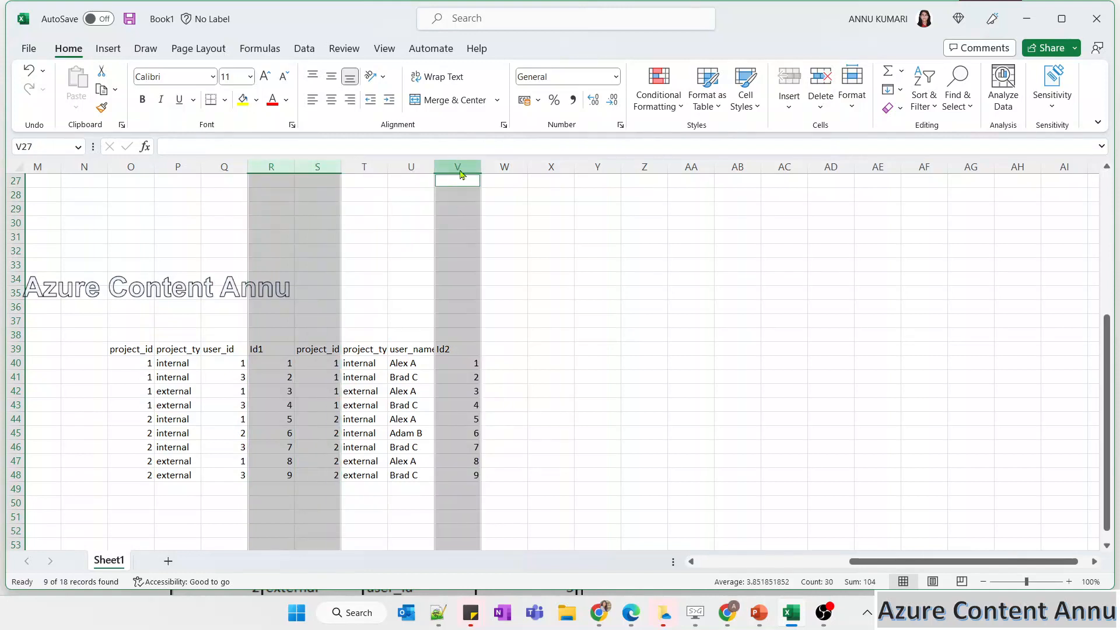
right_click(460, 174)
click(513, 334)
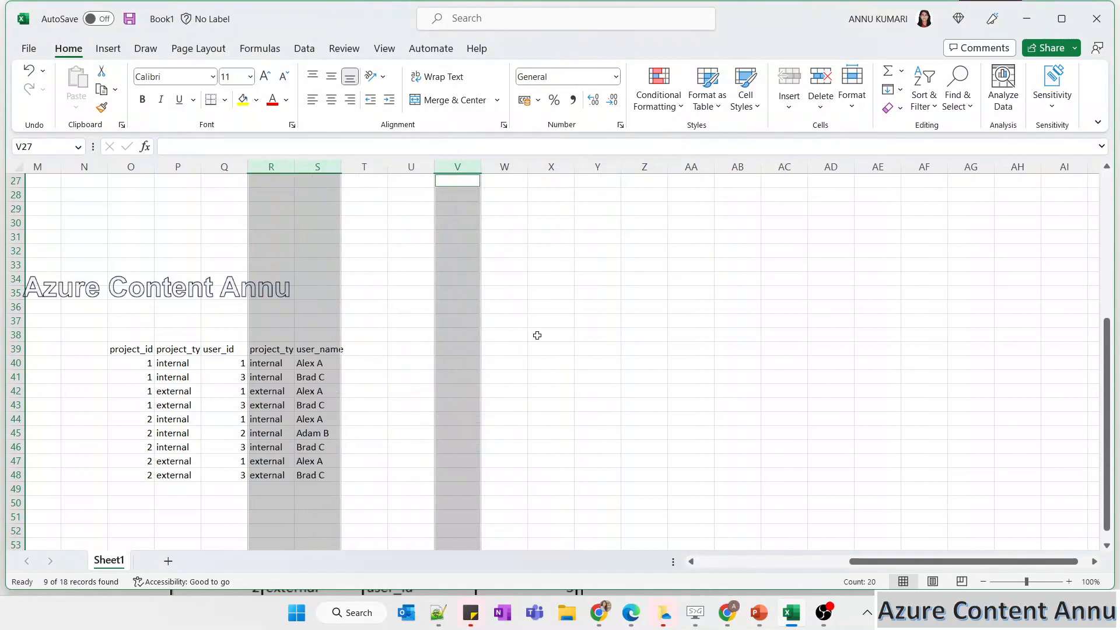
click(536, 335)
Delete the duplicate project_type column R and fit the width of column P to its contents.
click(262, 170)
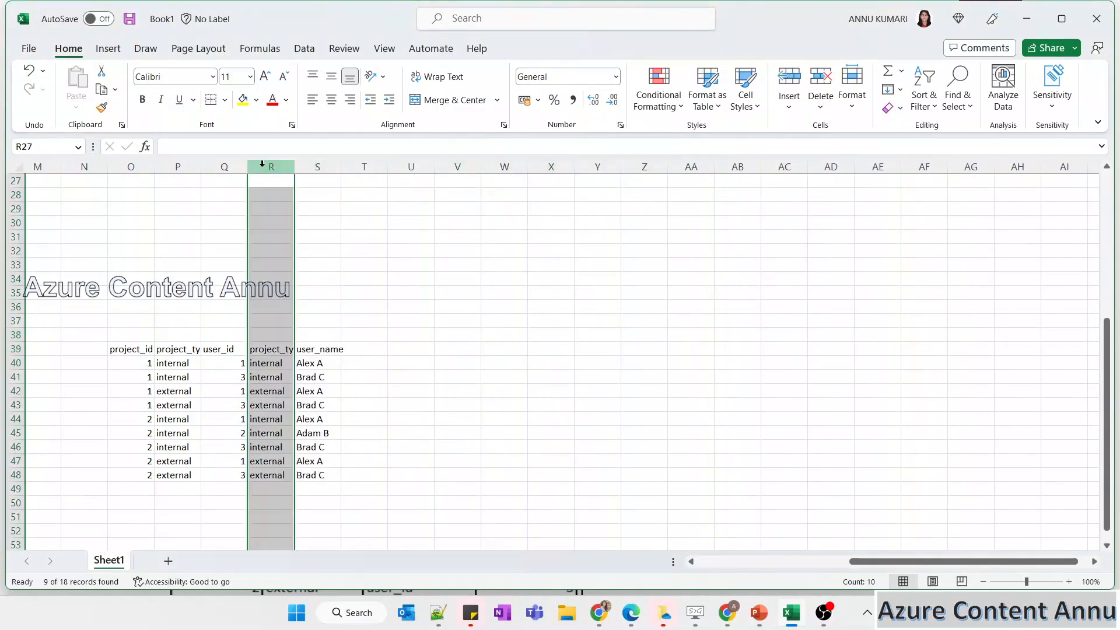
right_click(261, 170)
click(353, 329)
click(412, 337)
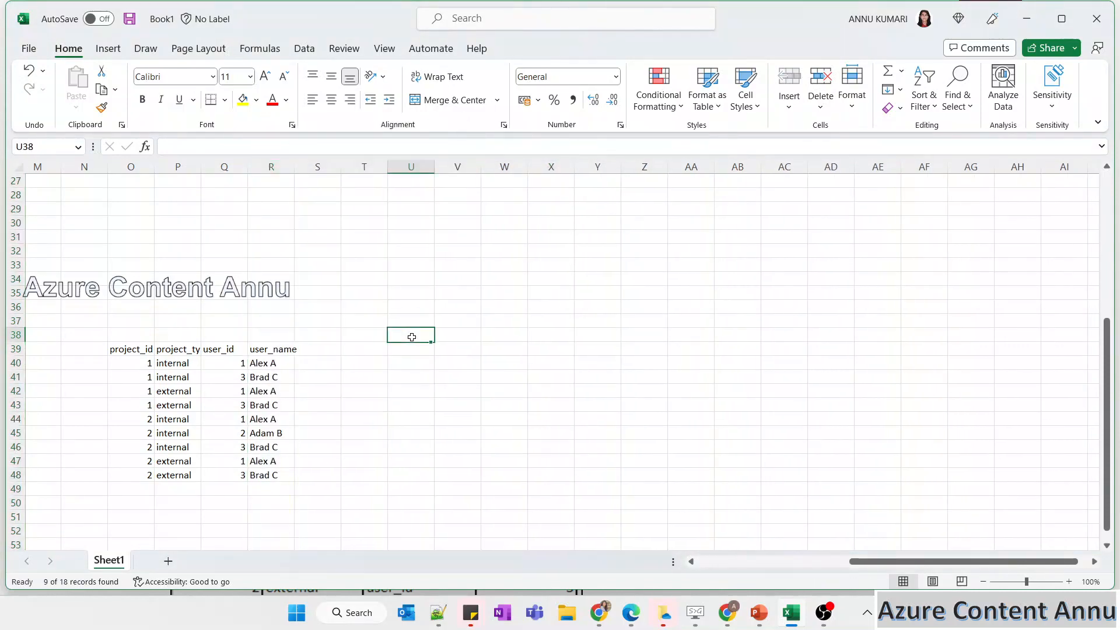
double_click(200, 160)
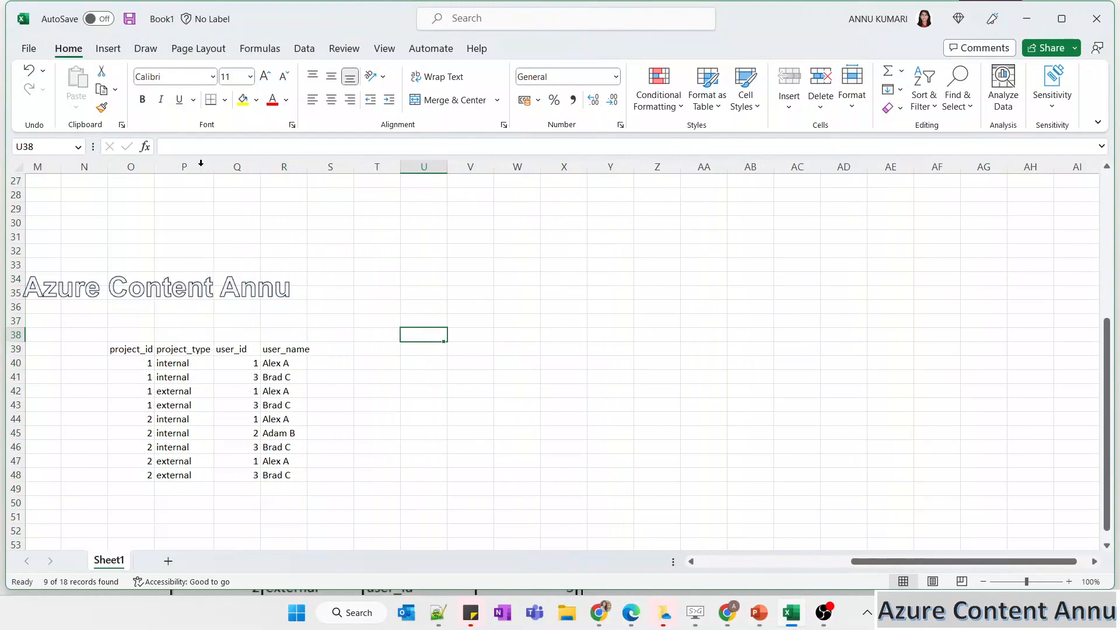
Compare the joined table O39:R48 with the expected output table on the PowerPoint use case slide, returning to the workbook.
click(133, 348)
key(ctrl+a)
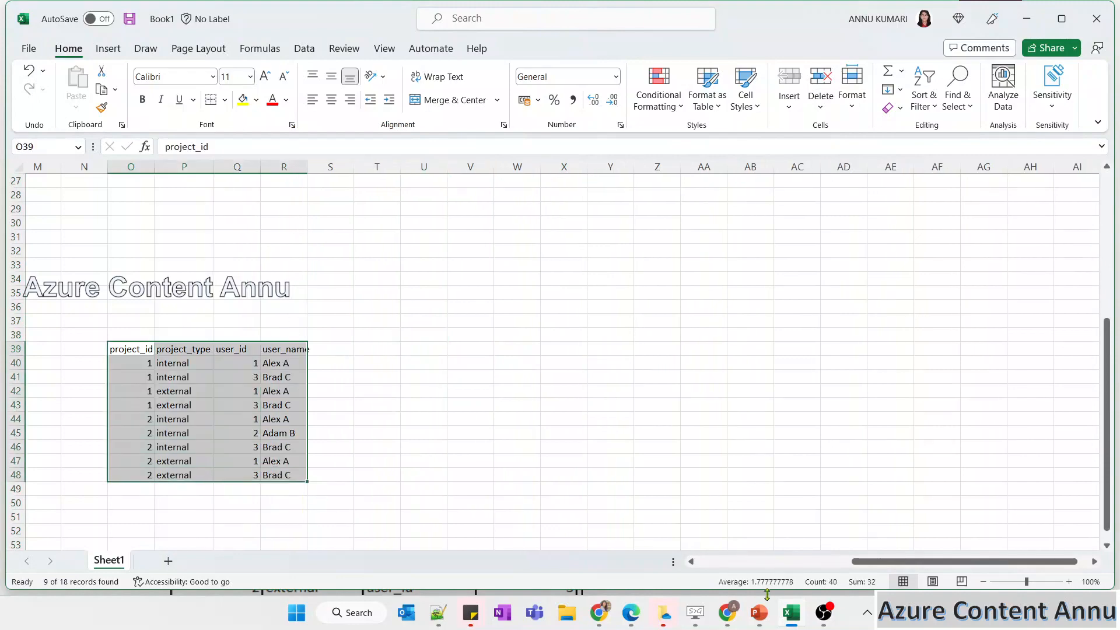
click(846, 517)
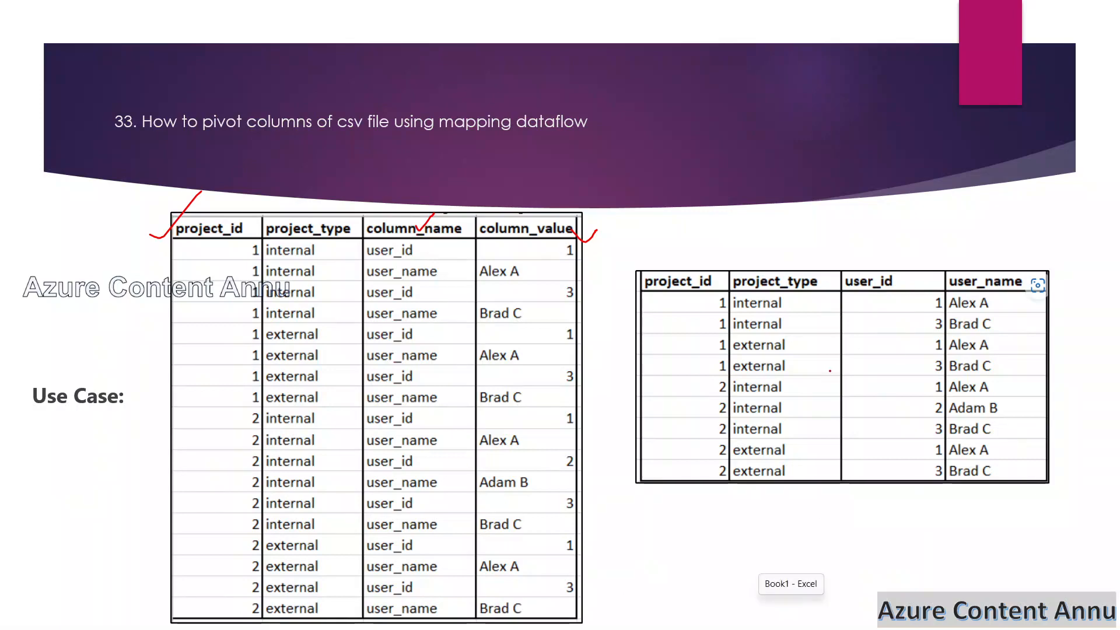
key(alt+Tab)
scroll(299, 302, left, 6)
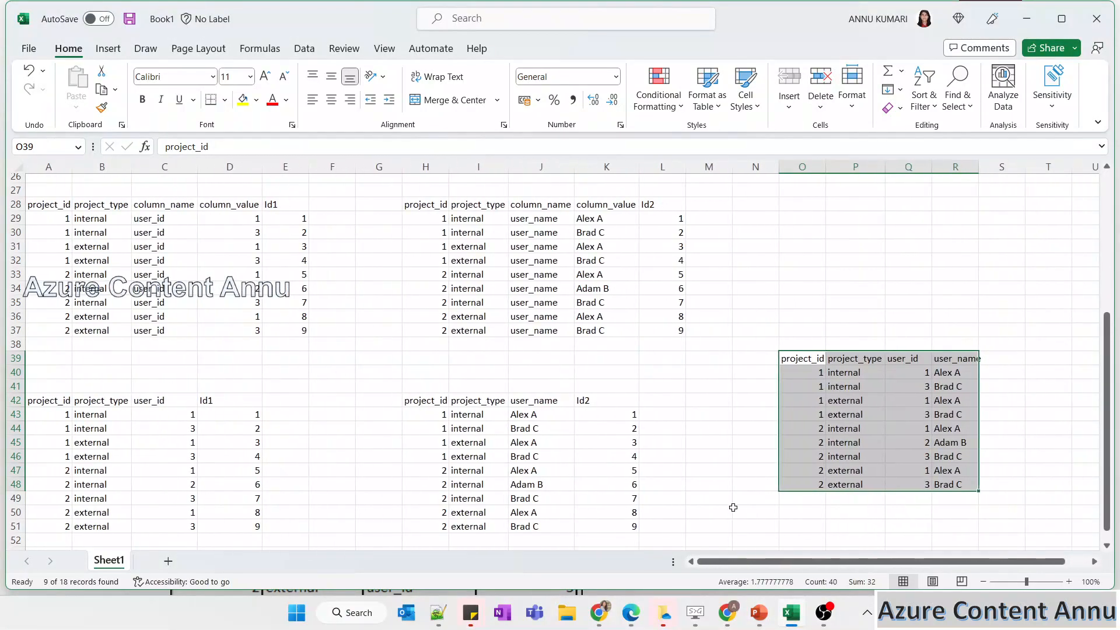
Switch to Azure Data Factory and delete the surrogateKey1 and pivot1 transformations from dataflow18.
click(738, 617)
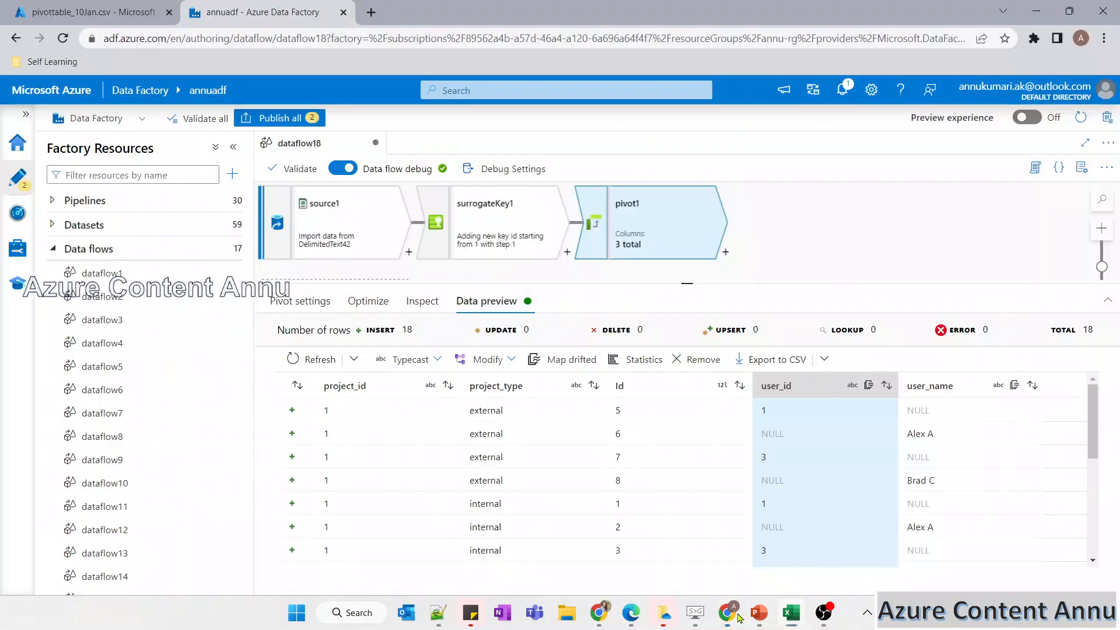
click(496, 234)
key(Delete)
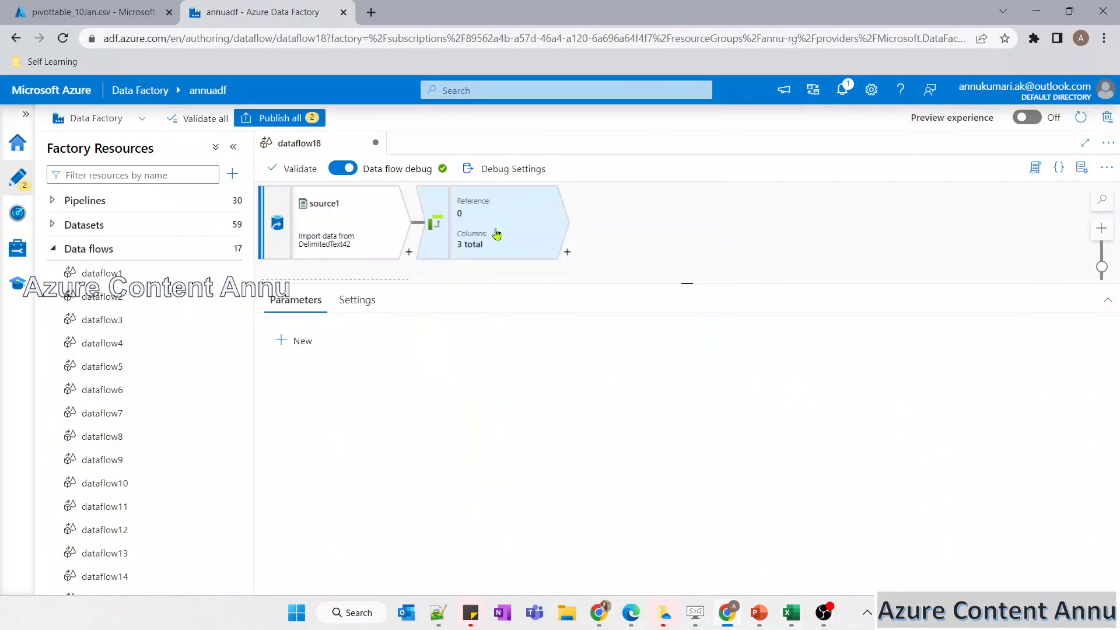
click(496, 233)
key(Delete)
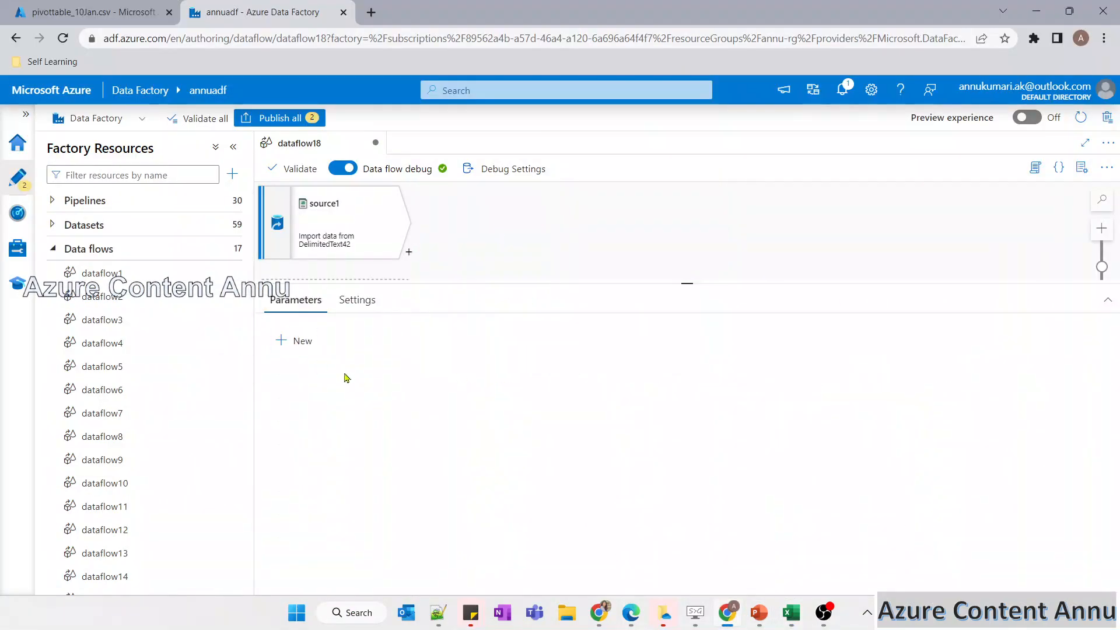
Switch to the Excel workbook and review the user_id and user_name tables in rows 28–37 and their column_name values.
key(alt+Tab)
drag(64, 193, 310, 327)
drag(416, 194, 717, 331)
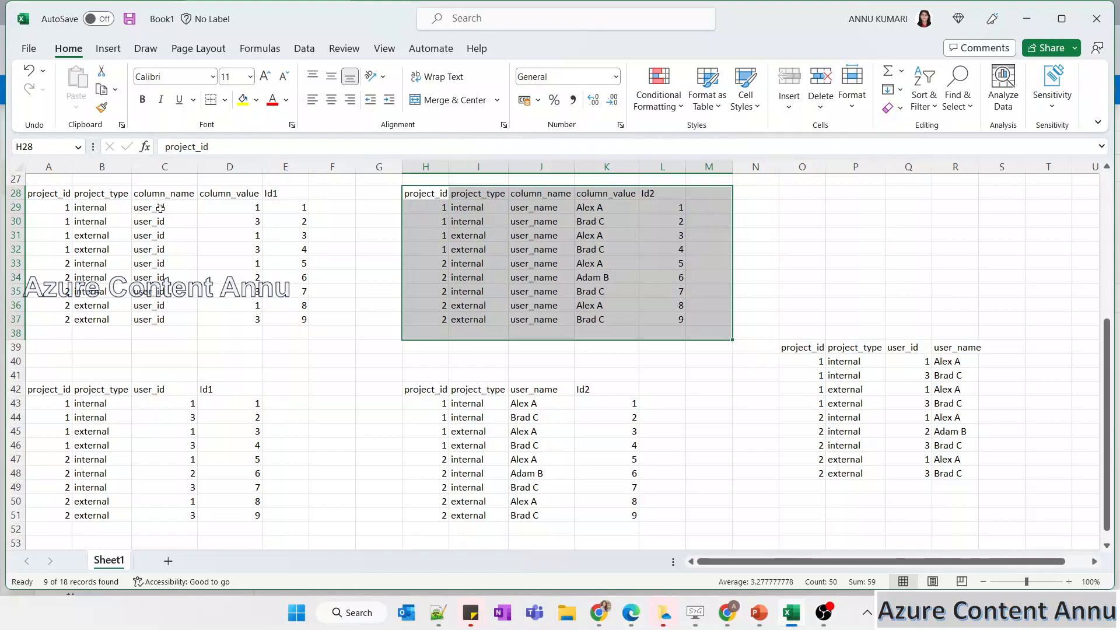
drag(151, 200, 175, 307)
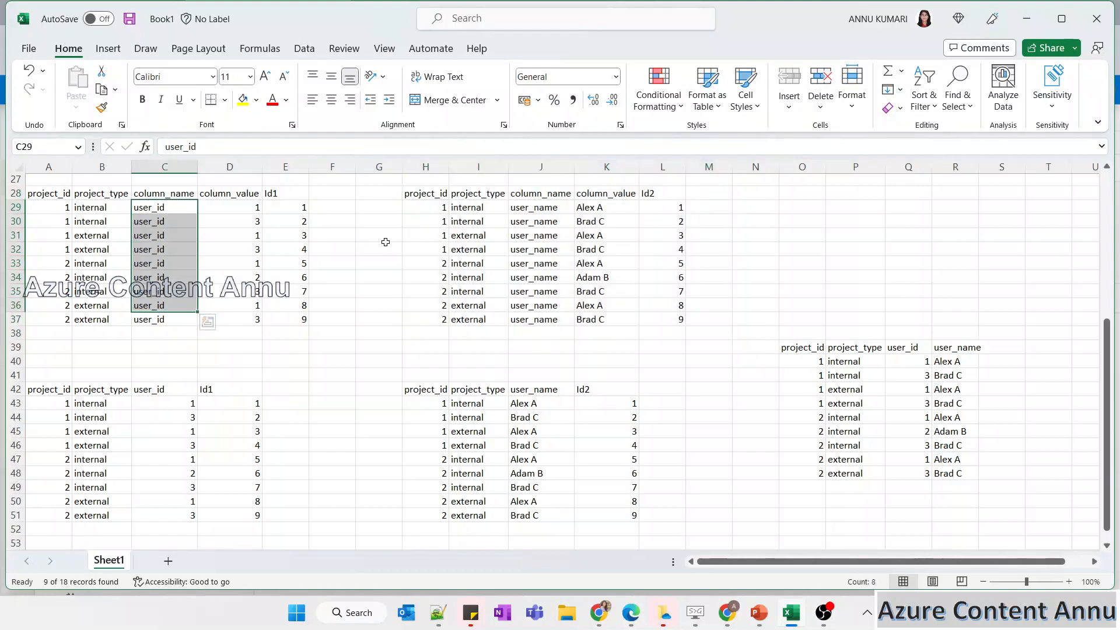
drag(530, 202, 536, 308)
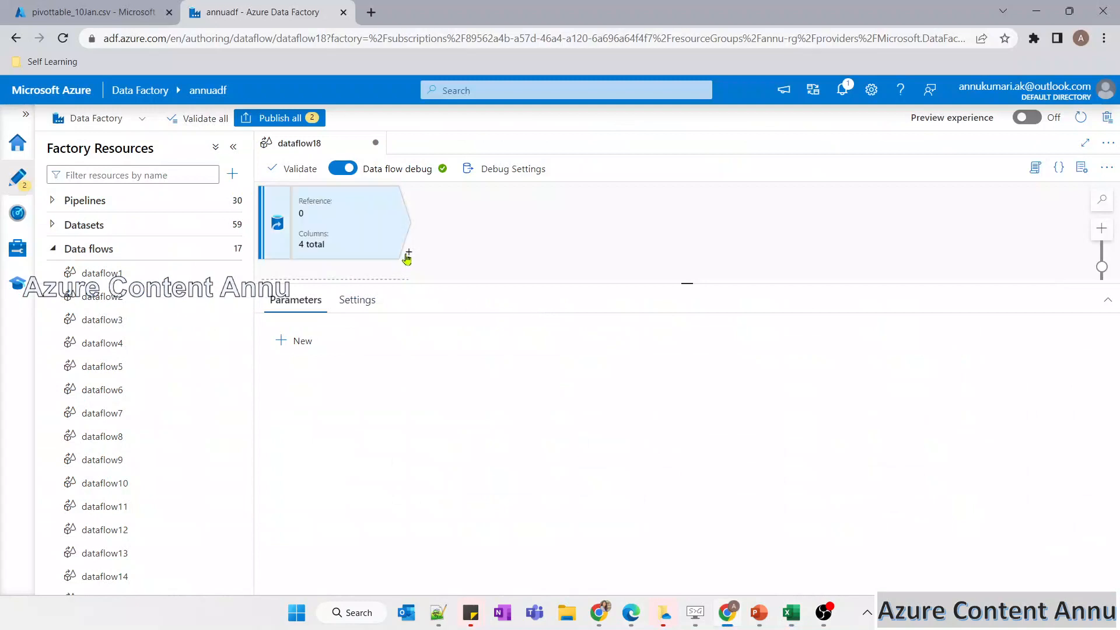
In Azure Data Factory, add a Conditional Split after source1 with output streams named useridstream and usernamestream.
click(407, 255)
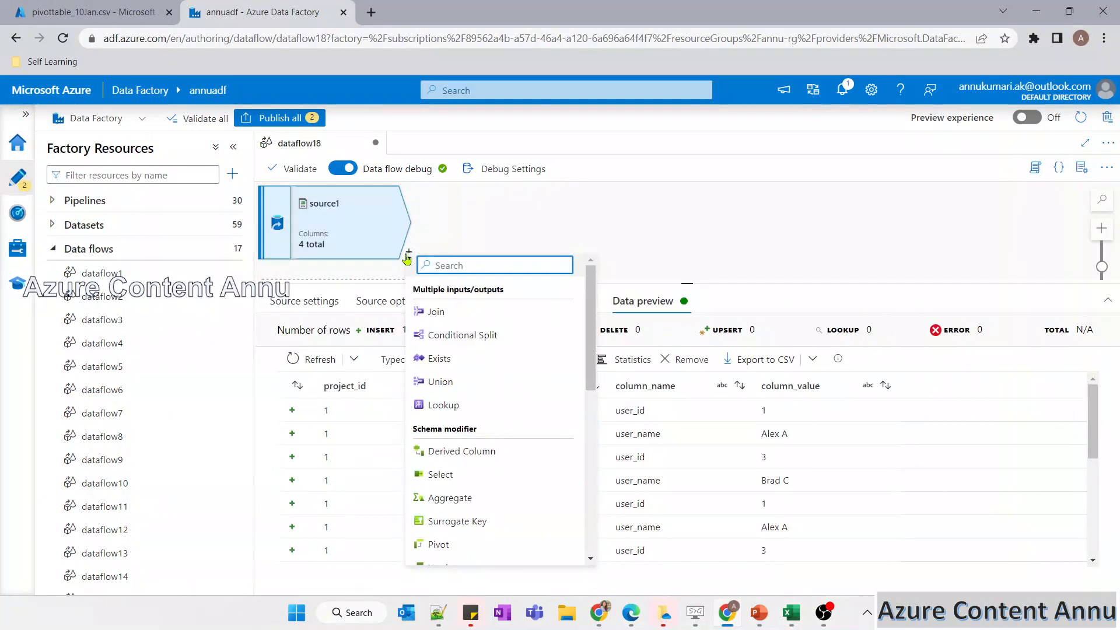
text(con)
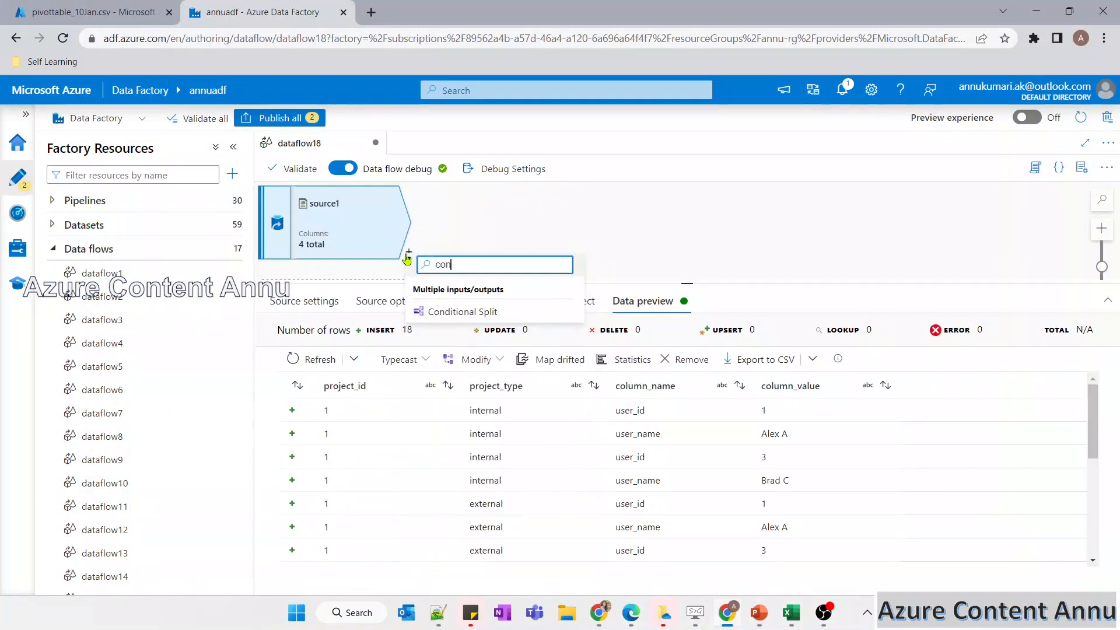
click(492, 315)
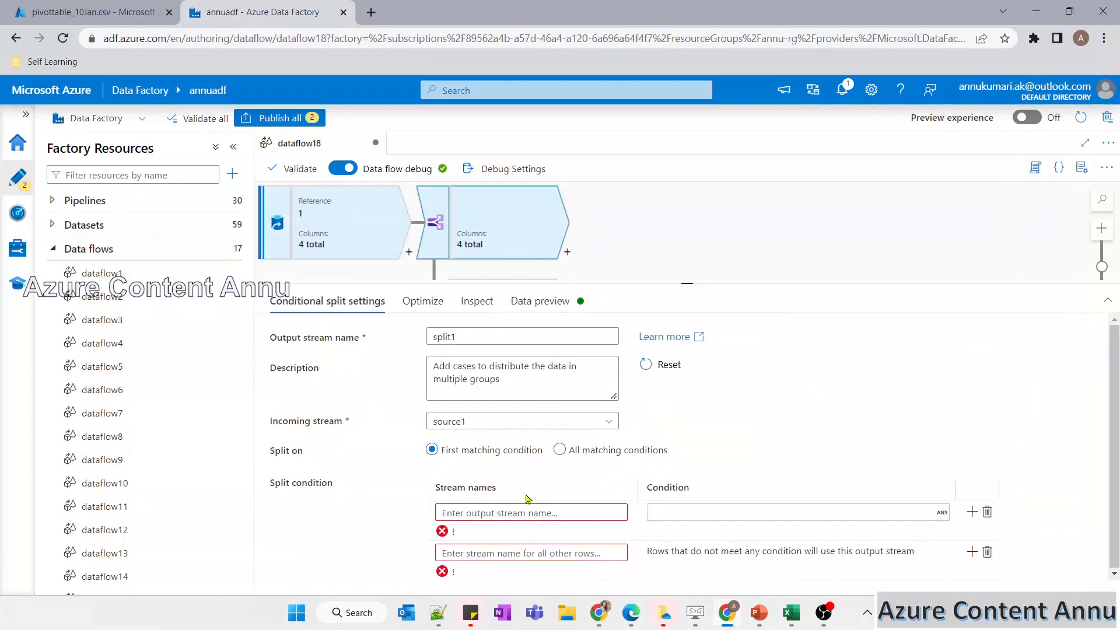
click(503, 511)
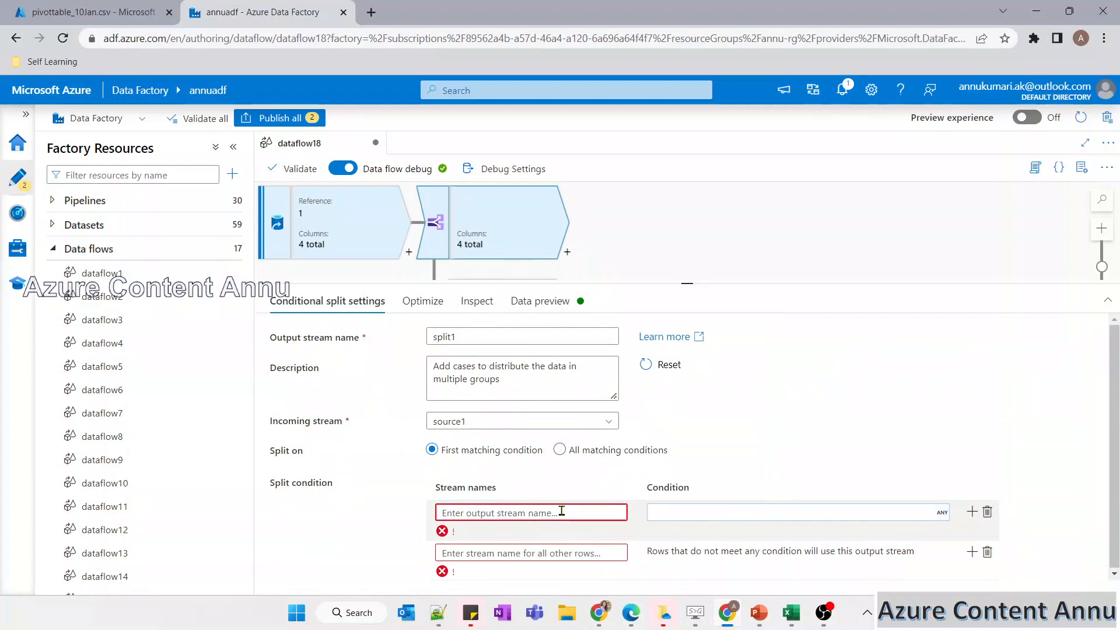
text(user)
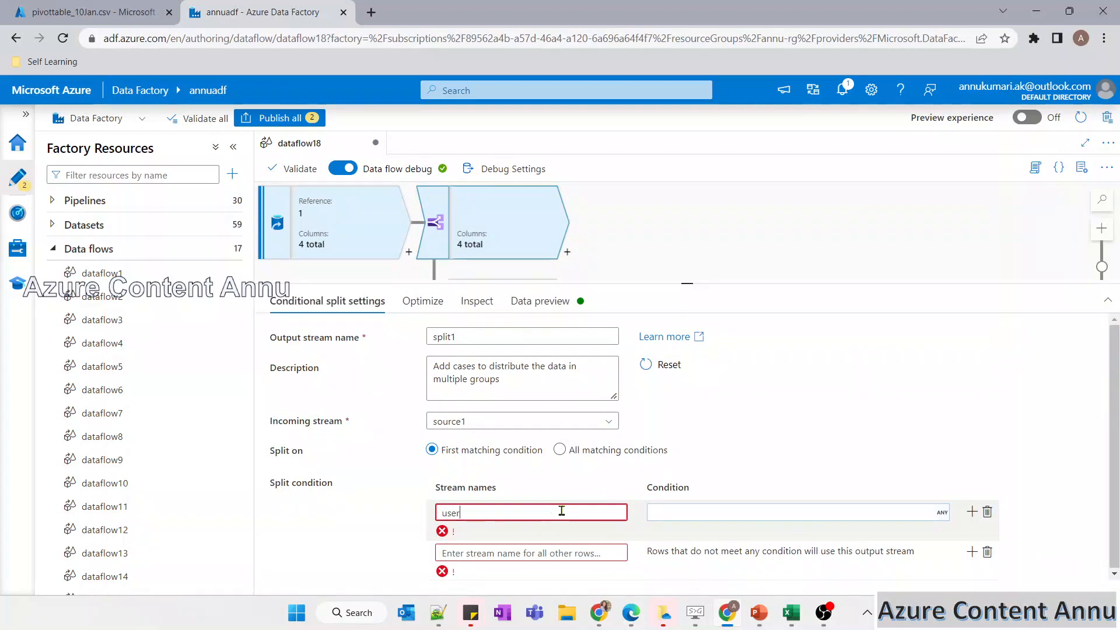
text(idsest)
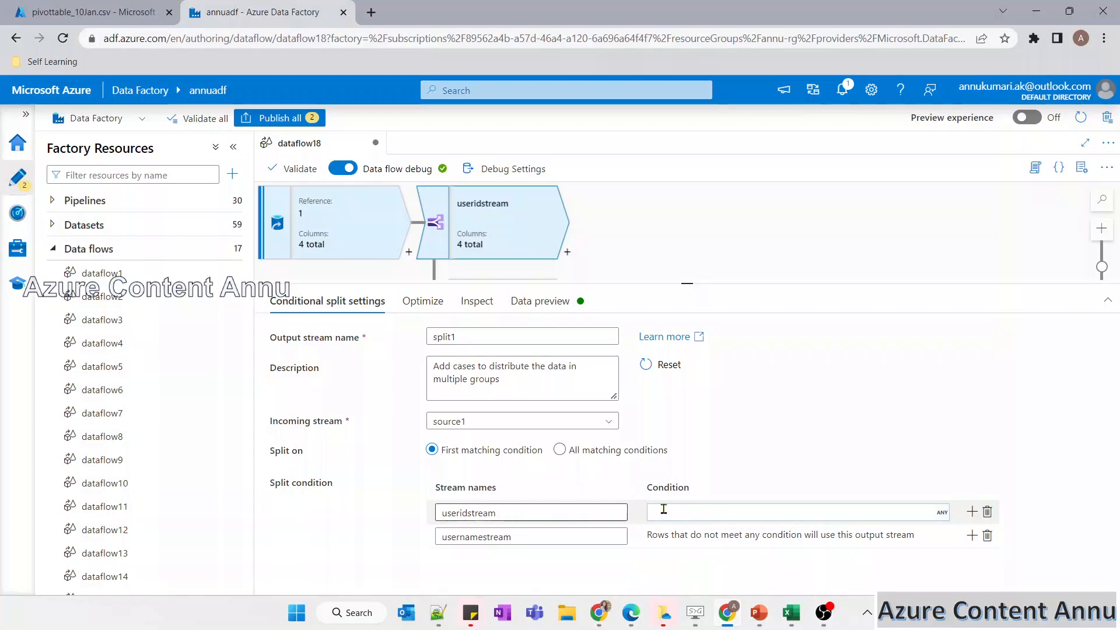
Set the useridstream split condition to column_name=='user_id' in the expression builder and save it.
click(667, 509)
click(667, 528)
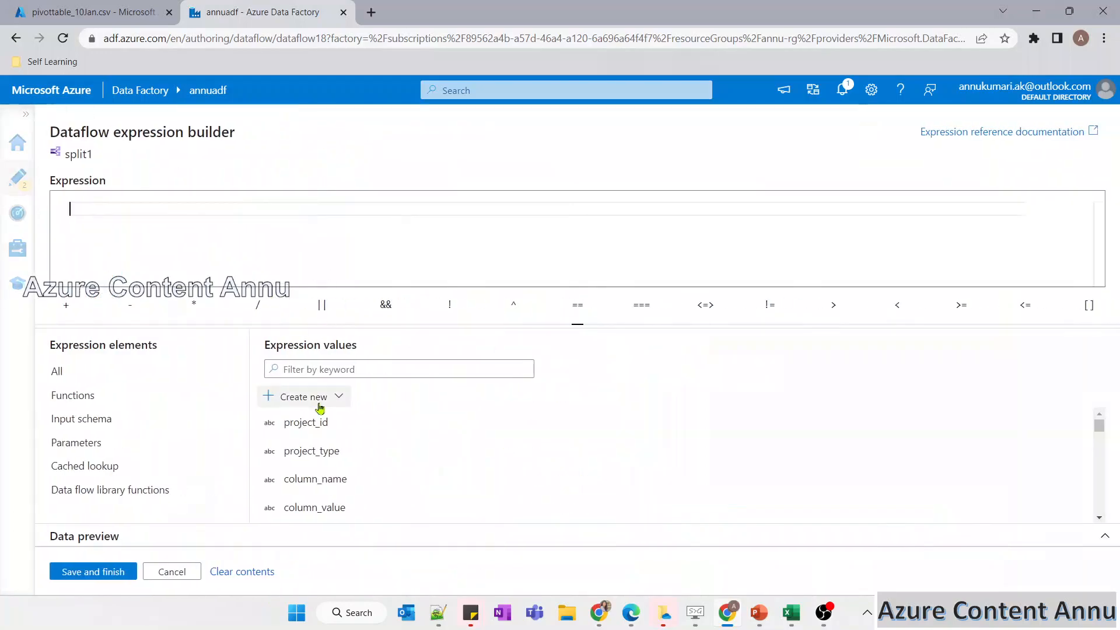
key(alt+Tab)
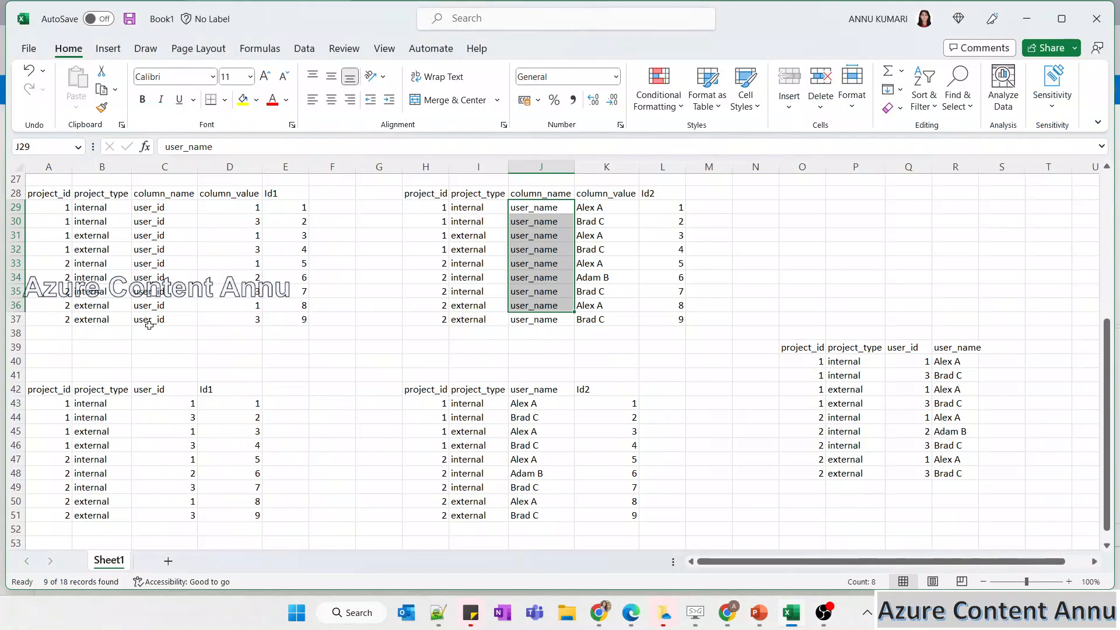
key(alt+Tab)
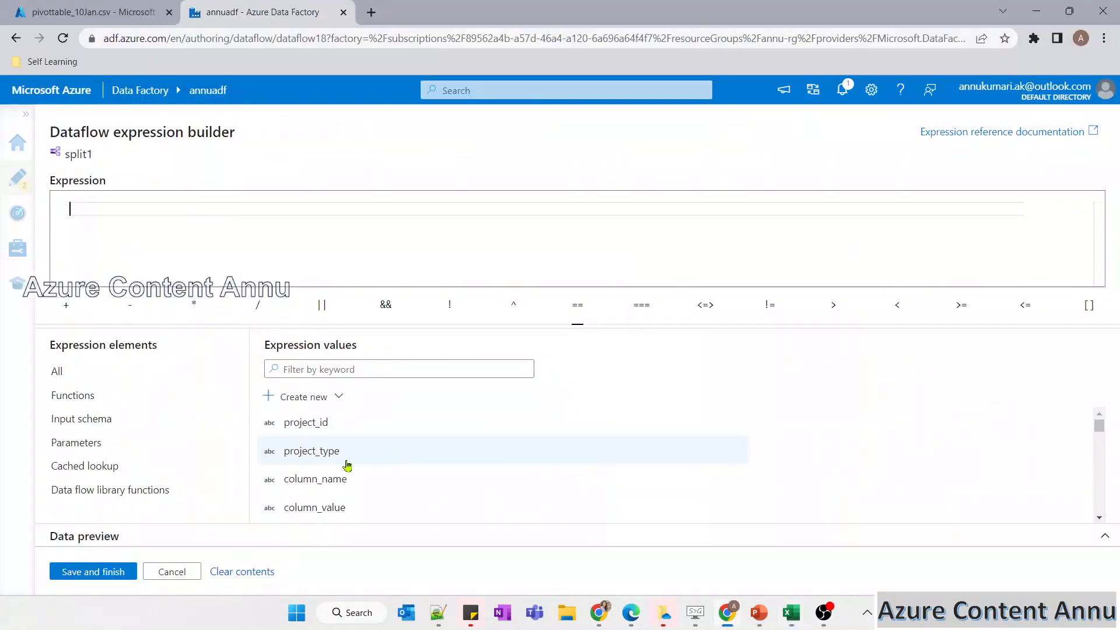
click(327, 478)
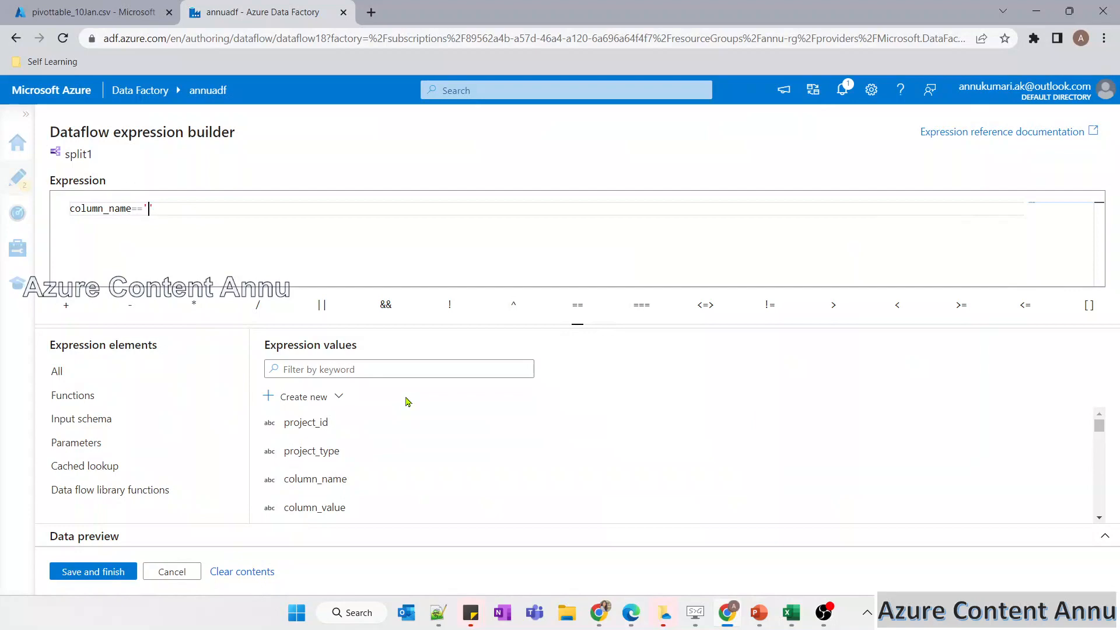
text(user)
key(alt+Tab)
key(alt+Tab)
text(_)
click(106, 574)
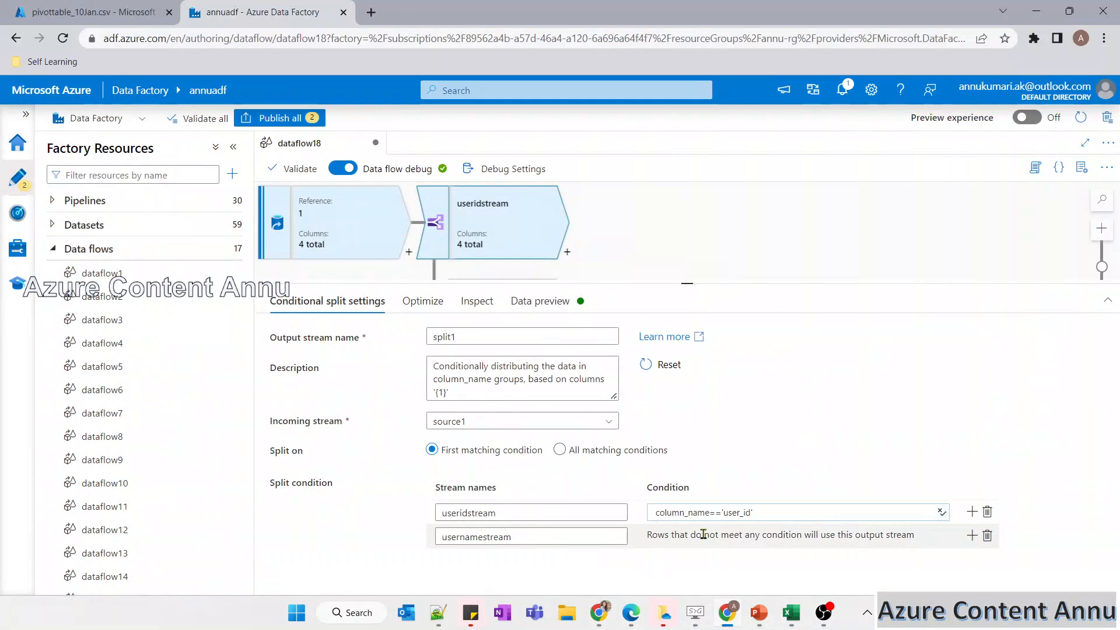
Compare the split conditions with the two tables in the Excel workbook, returning to the rule for rows that meet no condition.
key(alt+Tab)
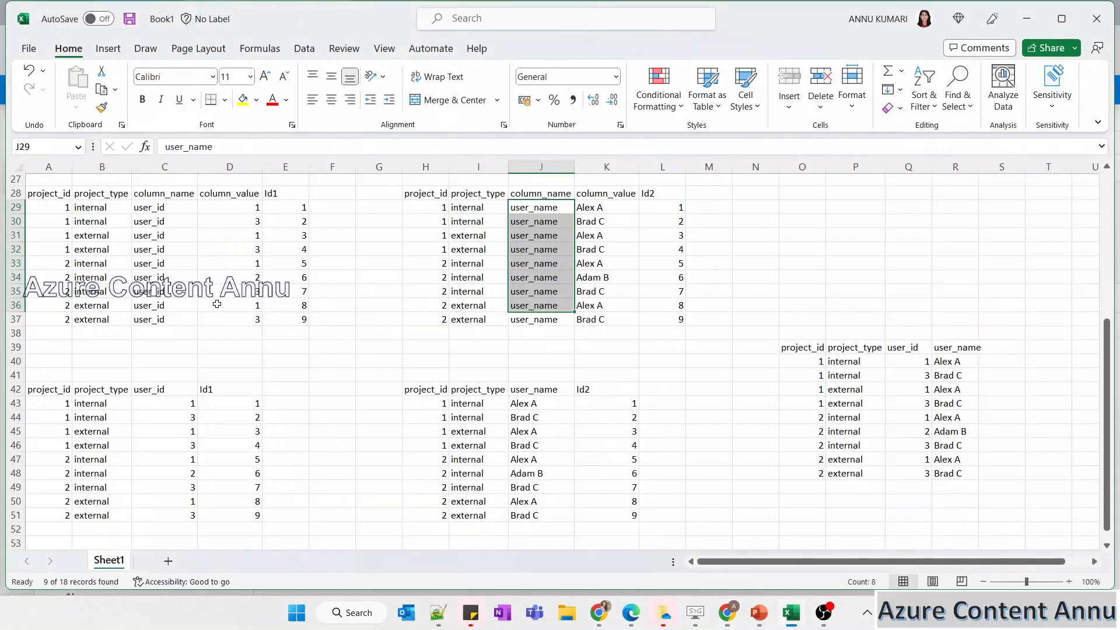
key(alt+Tab)
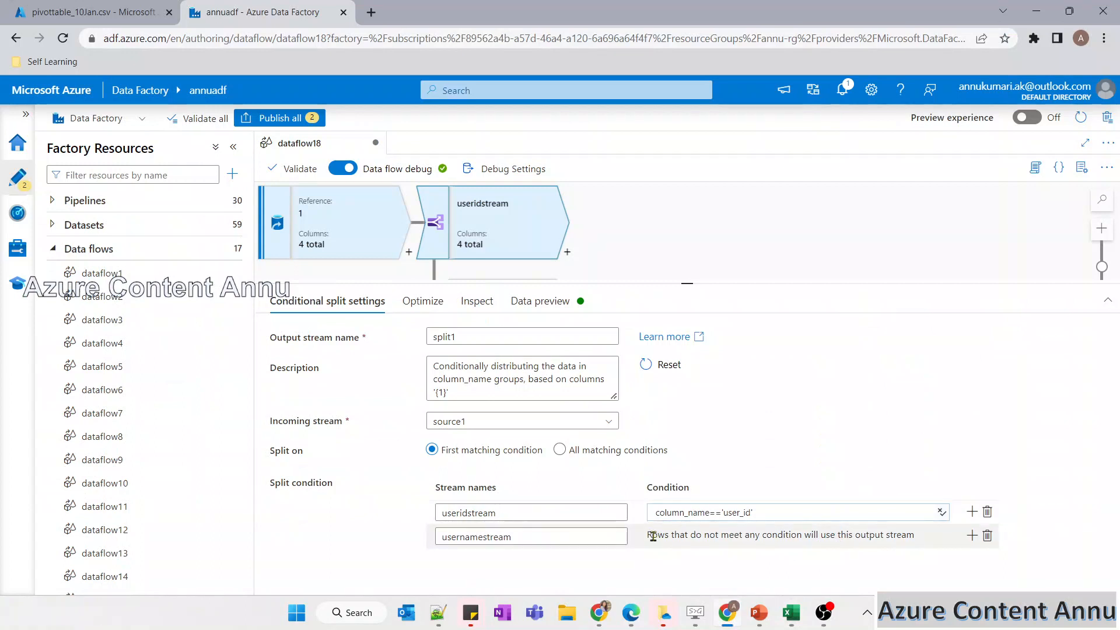
drag(649, 536, 740, 537)
click(737, 536)
Preview the conditional split's data and examine the rows of the useridstream output.
click(537, 301)
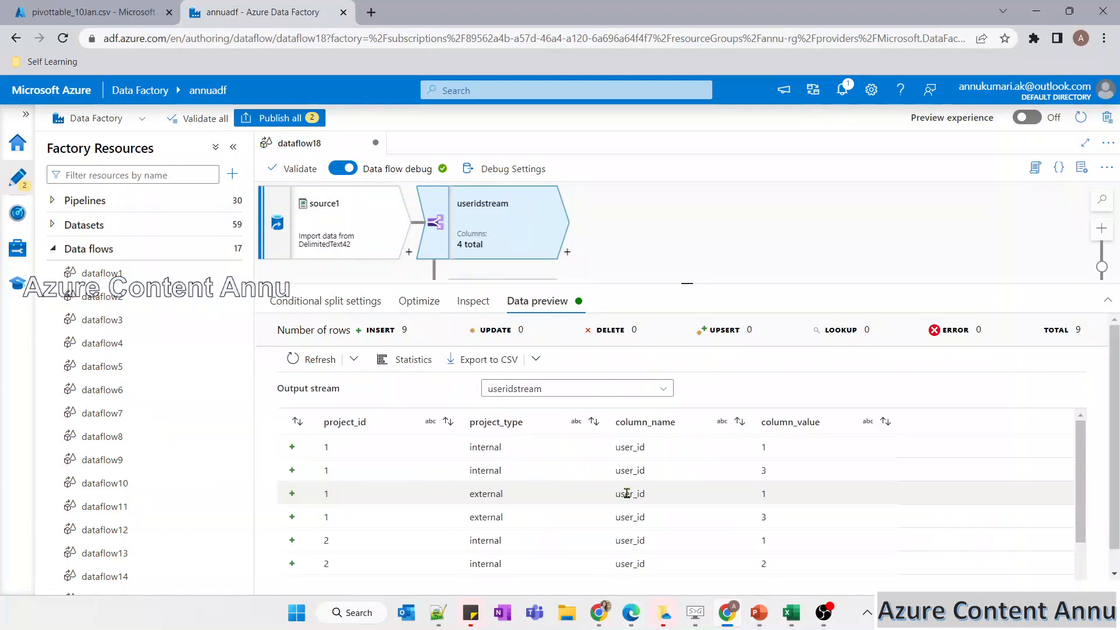
scroll(626, 493, down, 2)
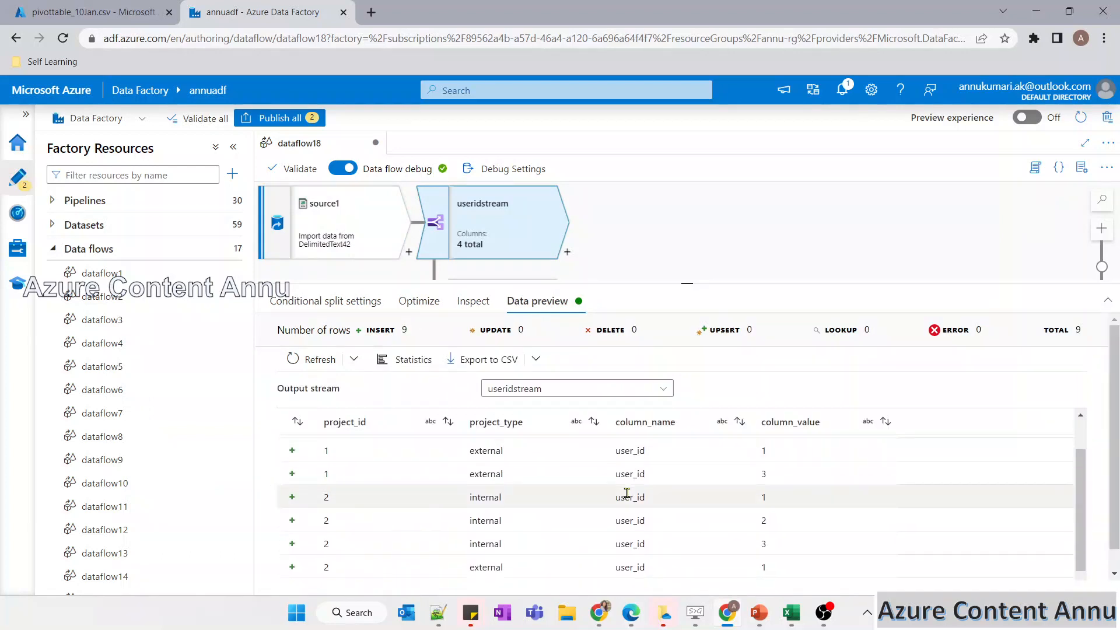
scroll(643, 556, down, 1)
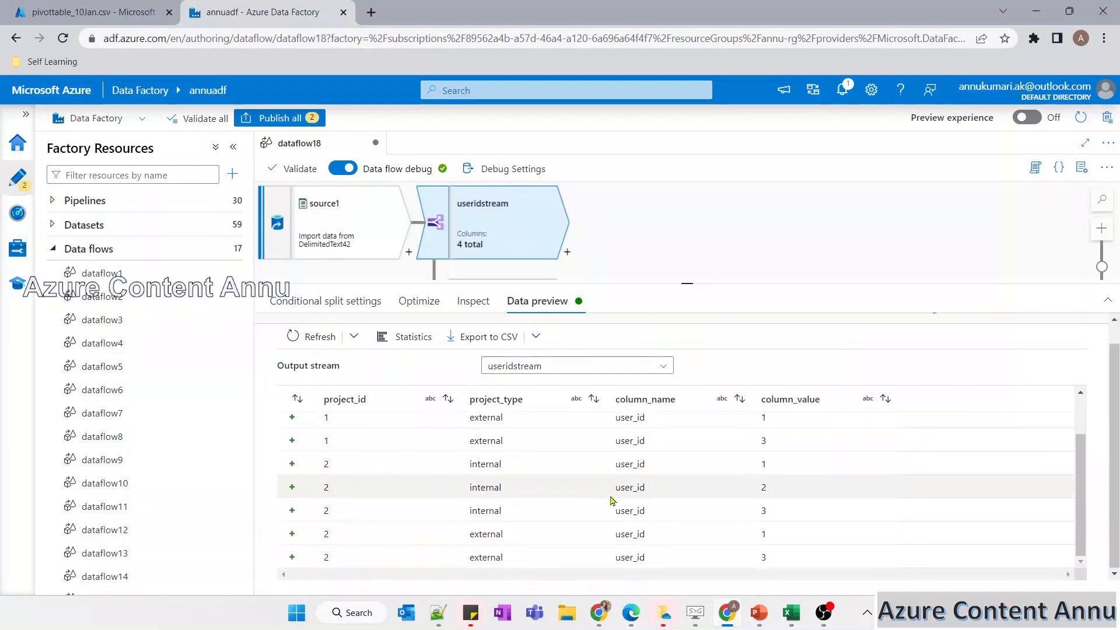
scroll(665, 419, up, 3)
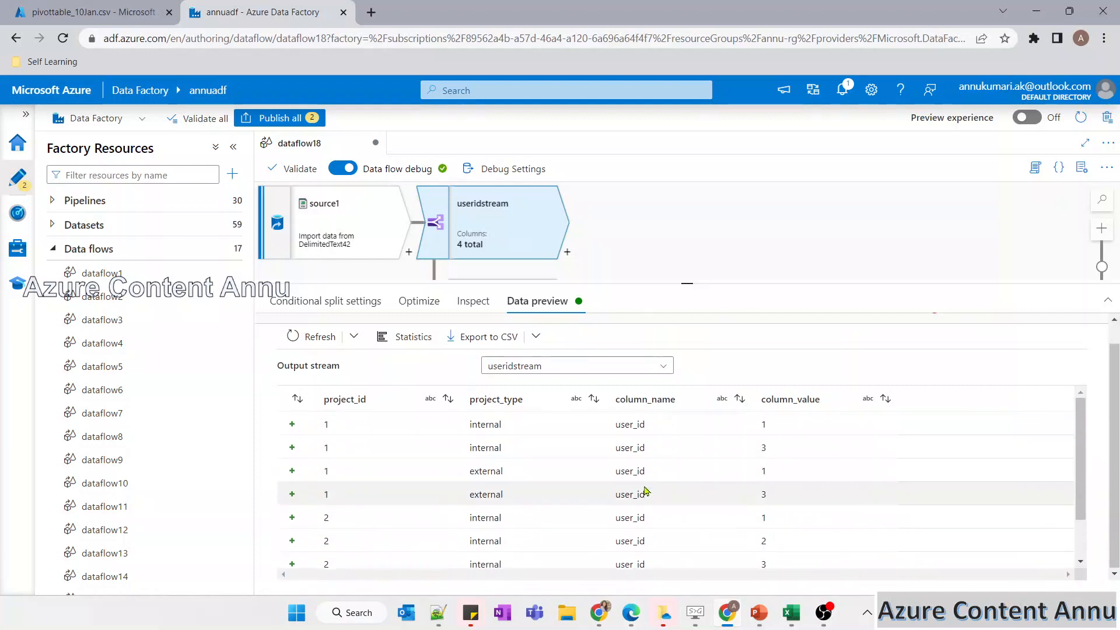
Change the previewed output stream to usernamestream and examine its rows.
click(571, 367)
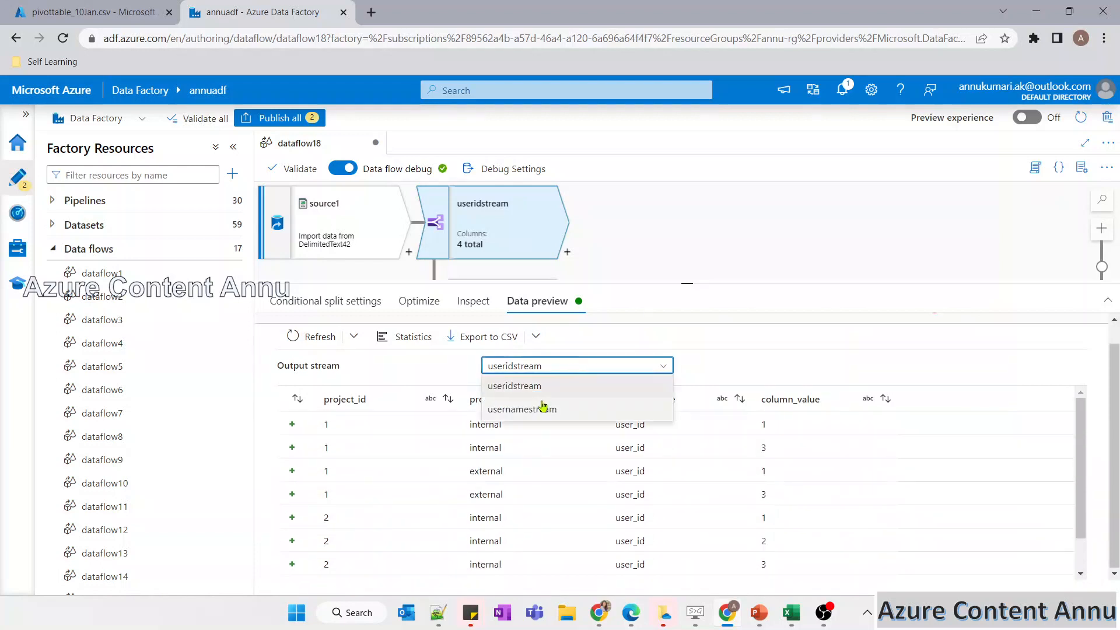
click(542, 405)
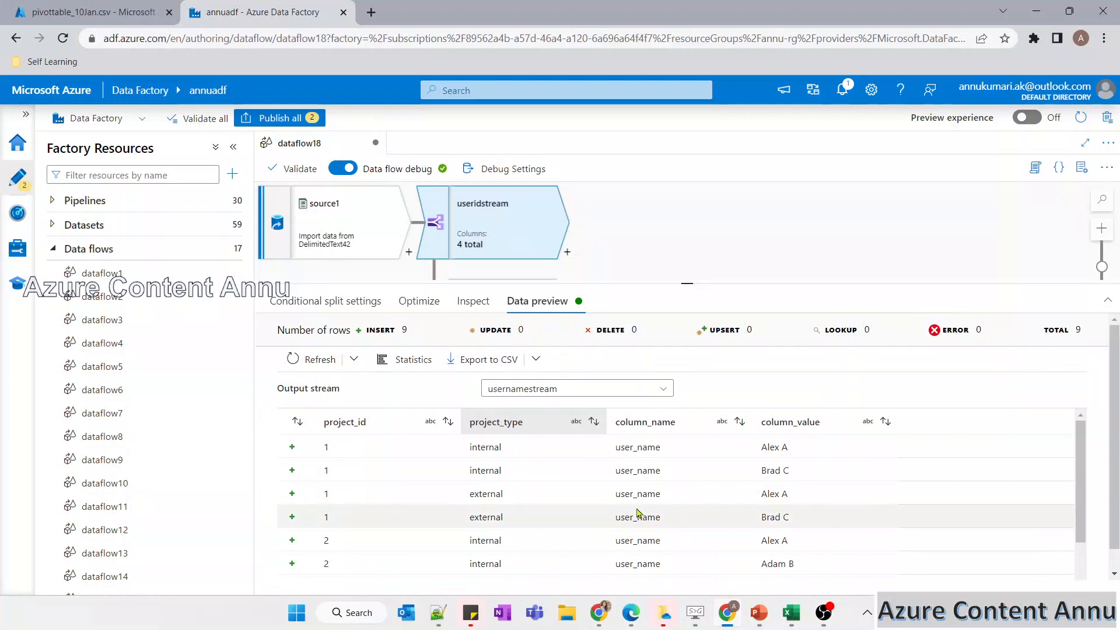
scroll(677, 526, down, 1)
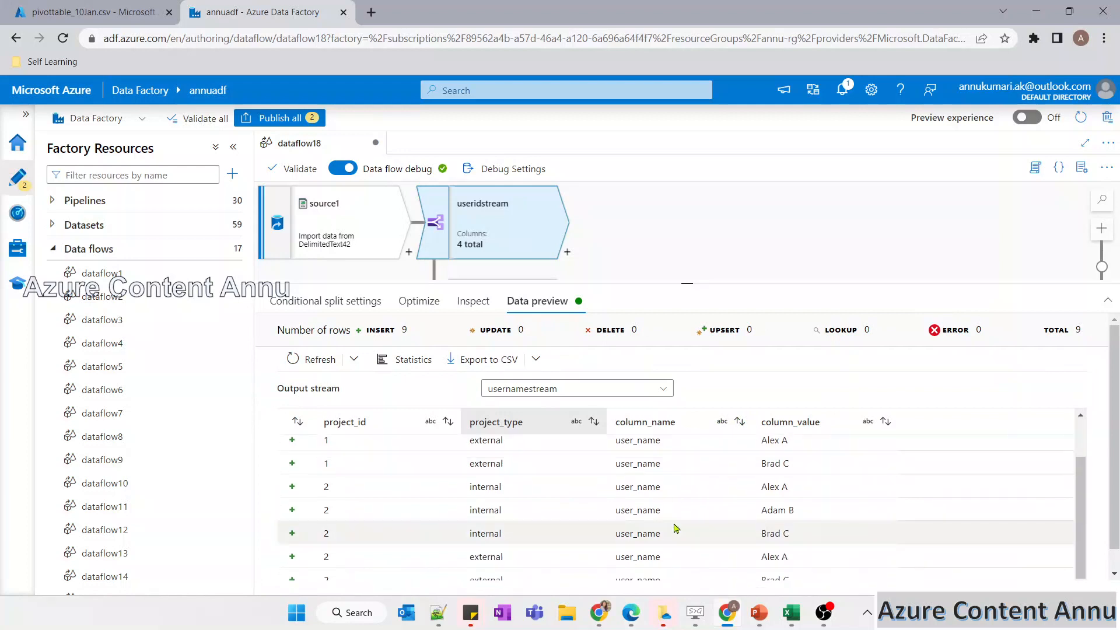
scroll(653, 523, down, 1)
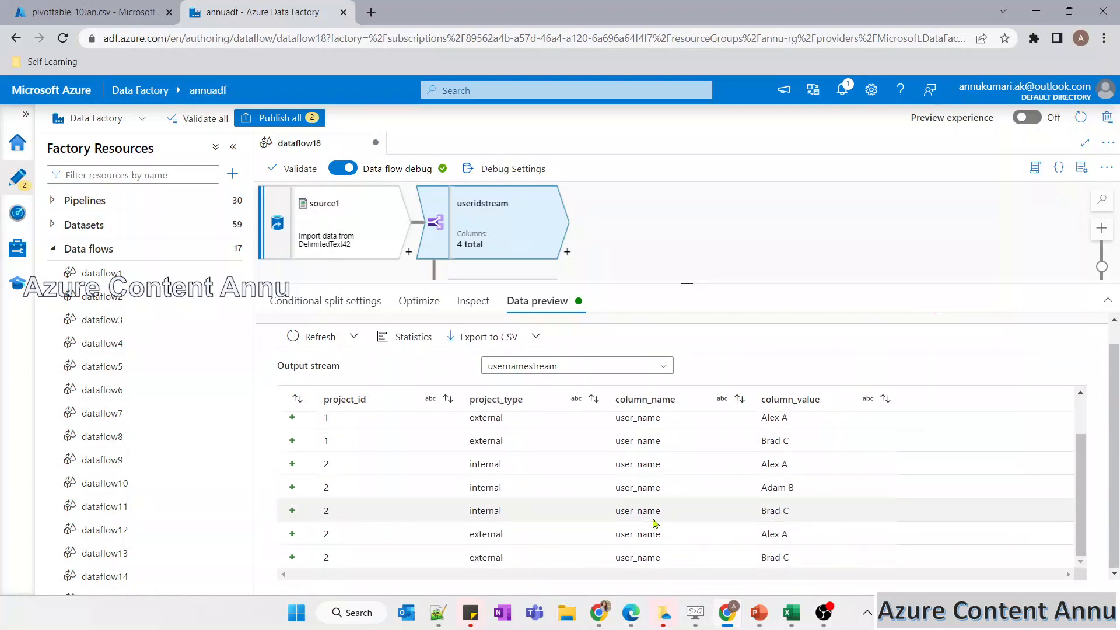
scroll(653, 519, up, 1)
scroll(653, 519, up, 2)
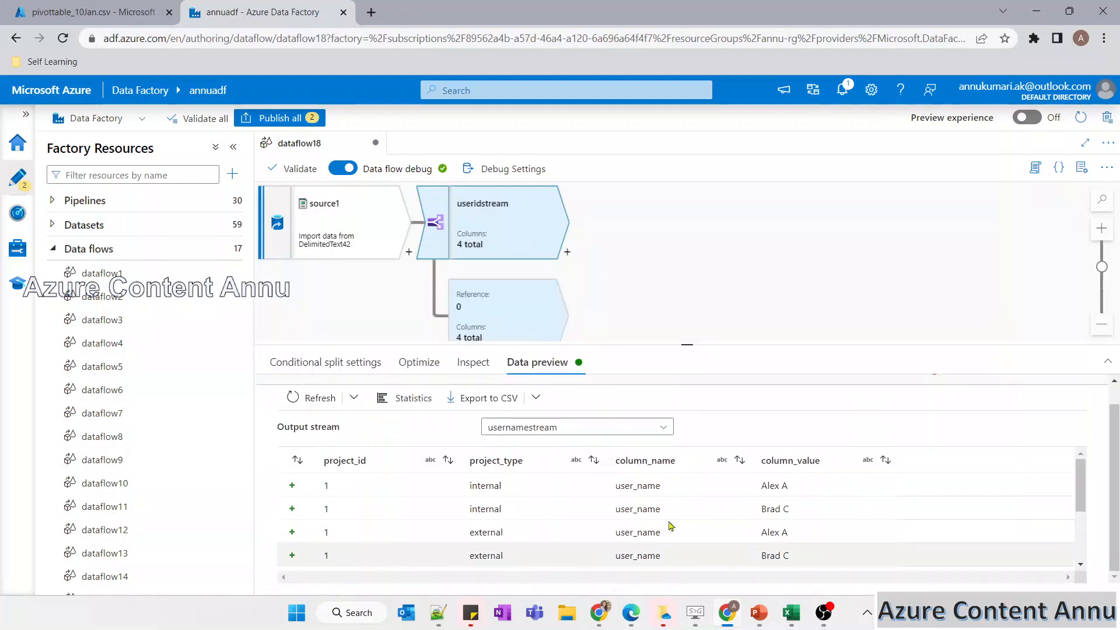
Switch to the Excel workbook and review the Id1 and Id2 columns of the user_id and user_name tables.
key(alt+Tab)
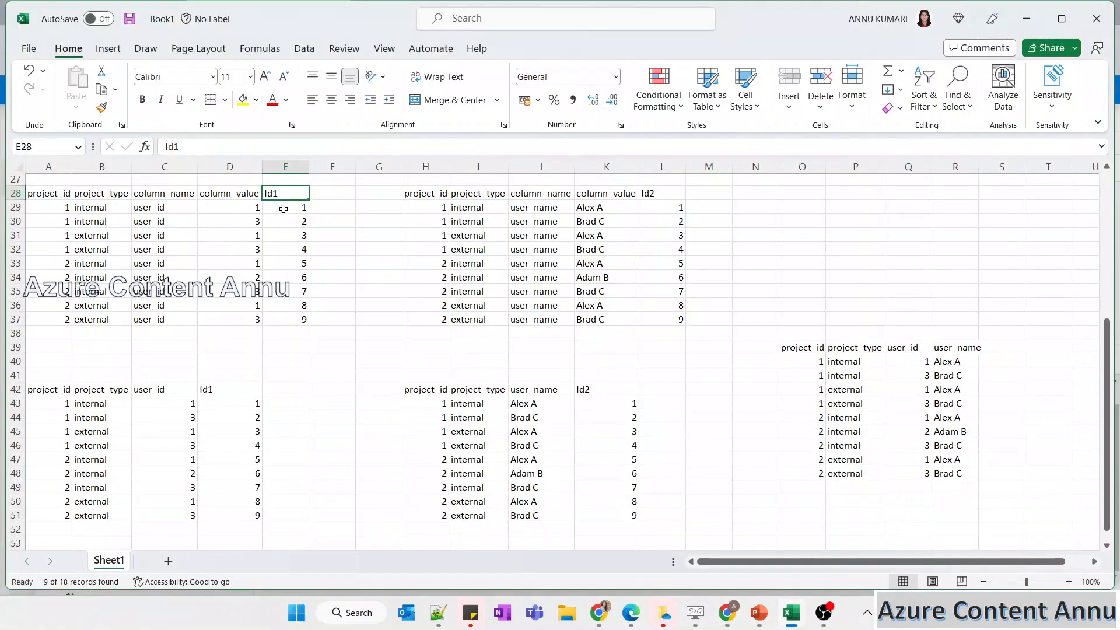
drag(284, 209, 292, 312)
drag(677, 193, 671, 332)
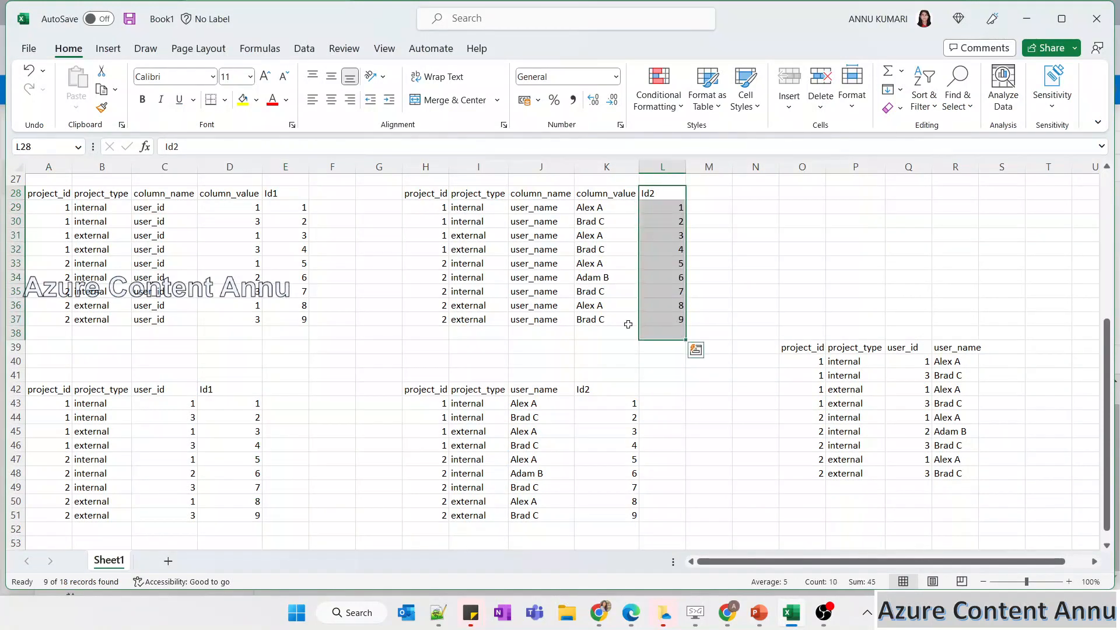
drag(300, 206, 303, 320)
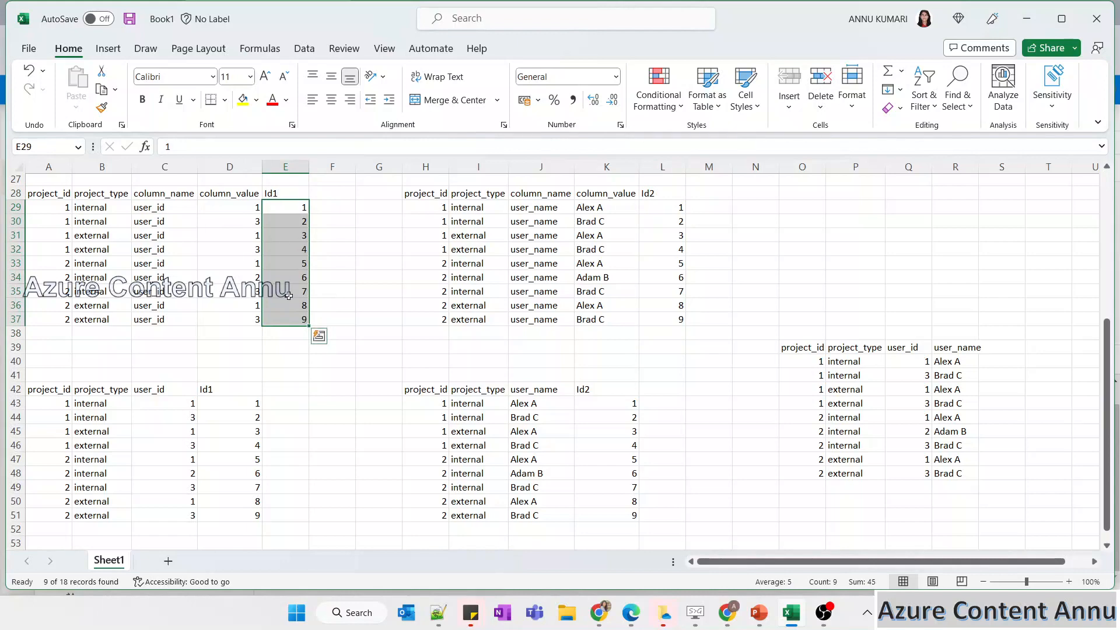
Switch back to Azure Data Factory and add a Surrogate Key transformation after useridstream with the key column Id1.
key(alt+Tab)
click(565, 254)
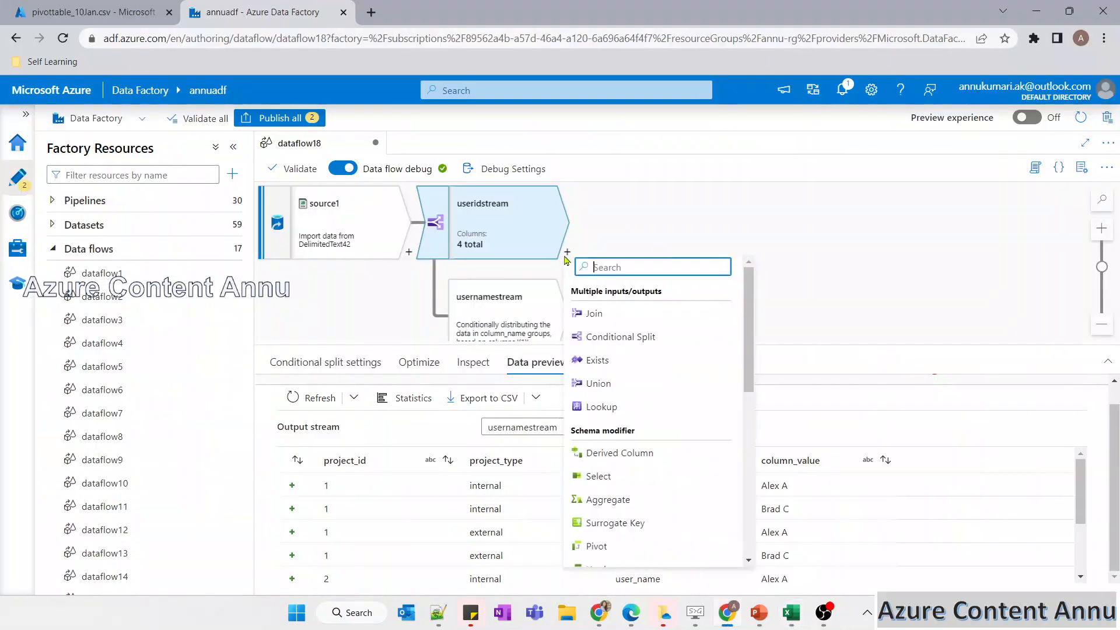
text(su)
click(625, 312)
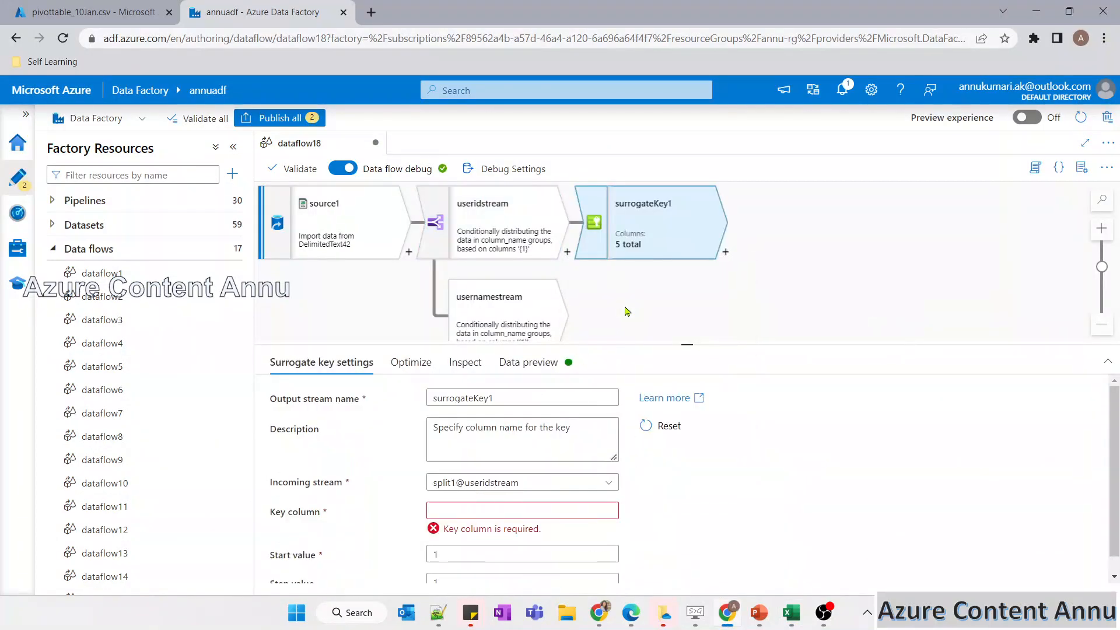
click(479, 509)
text(I)
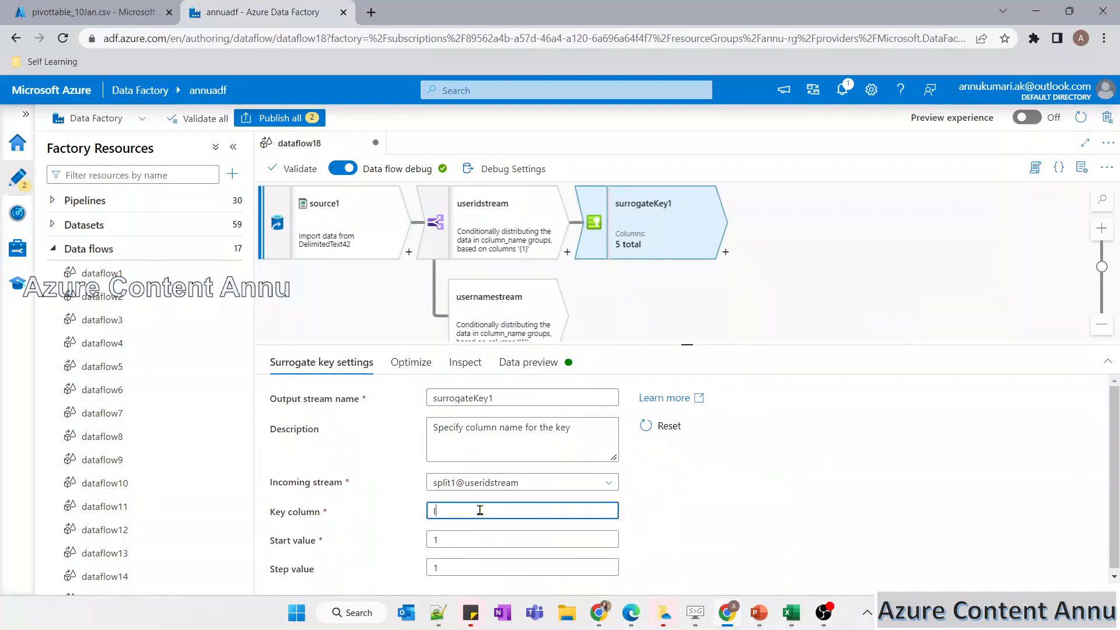
text(d1)
Refresh the data preview of surrogateKey1 and examine the Id1 values down to the last row.
click(531, 363)
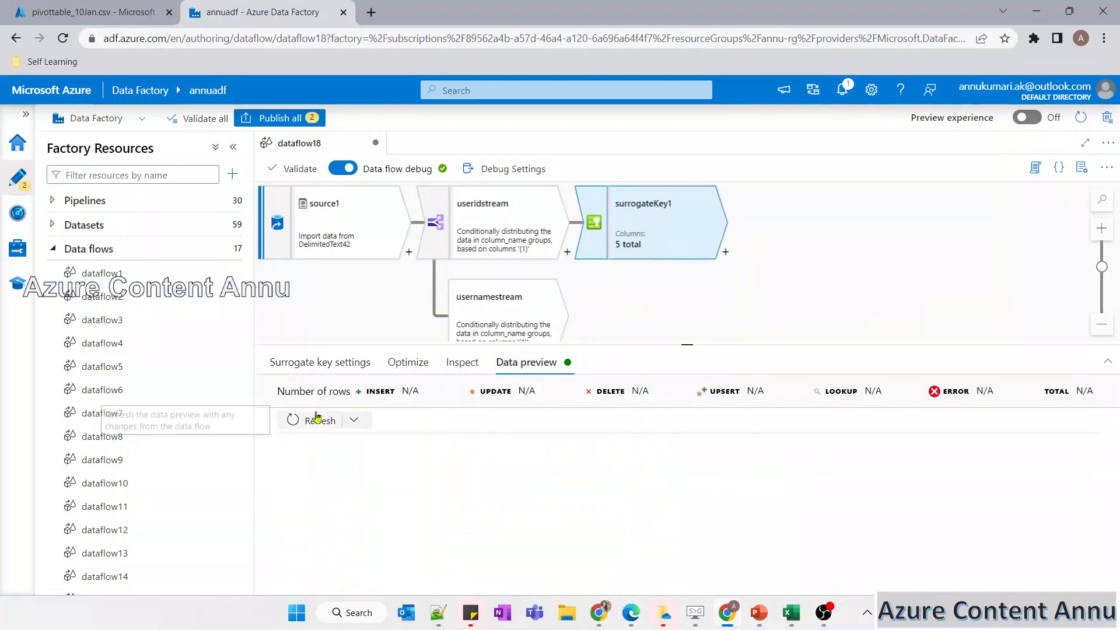
click(314, 418)
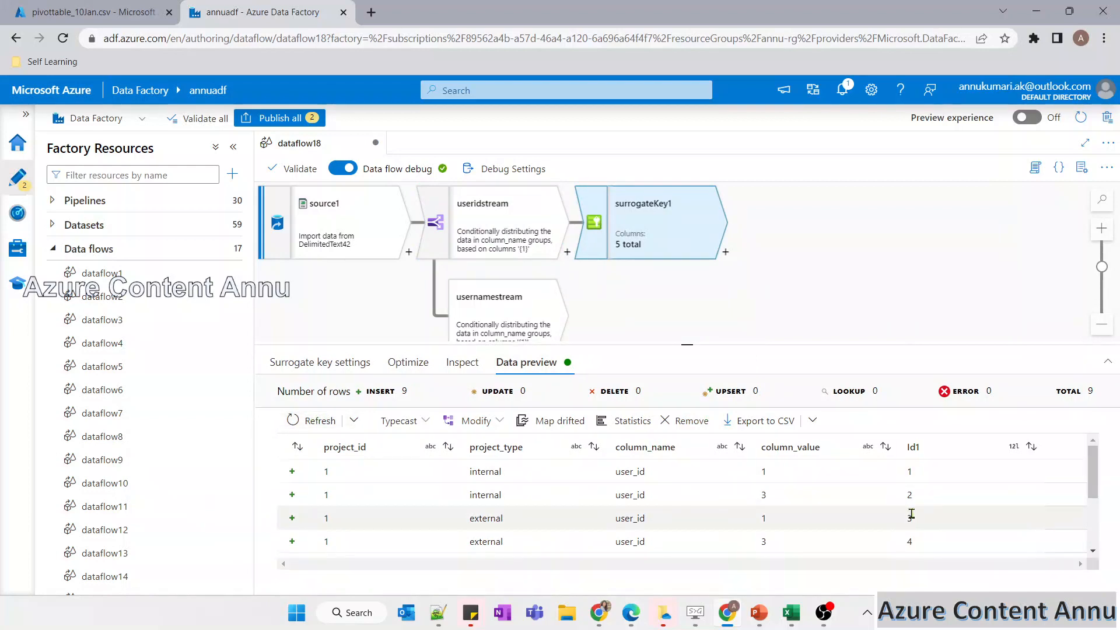
scroll(904, 522, down, 1)
scroll(928, 530, down, 3)
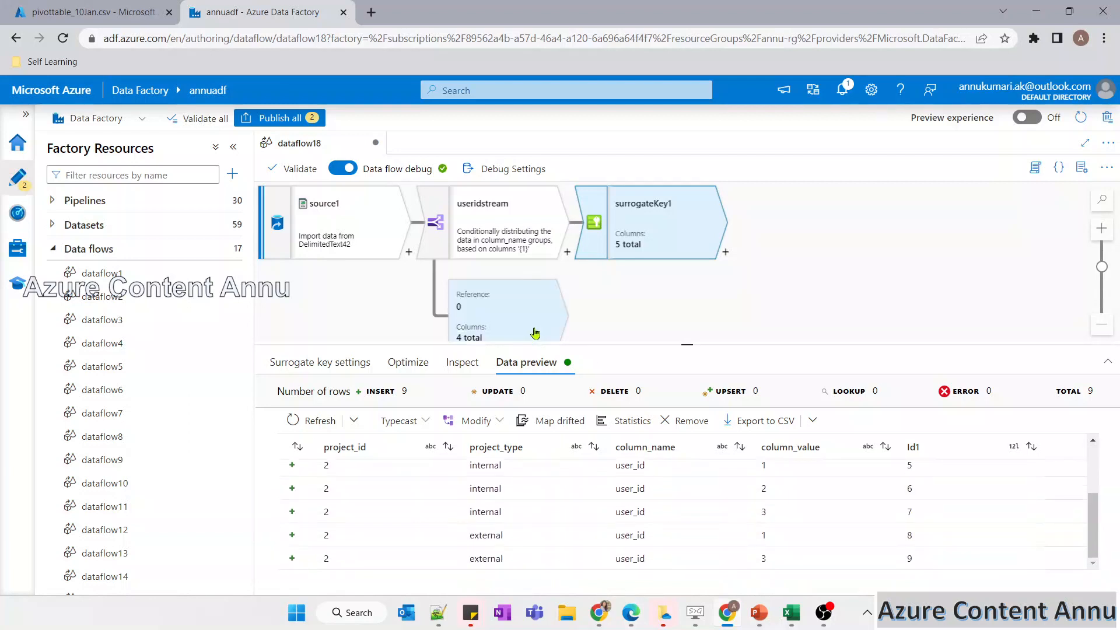
Add a Surrogate Key transformation after usernamestream with the key column Id2, and examine its previewed rows.
scroll(534, 332, down, 1)
click(566, 324)
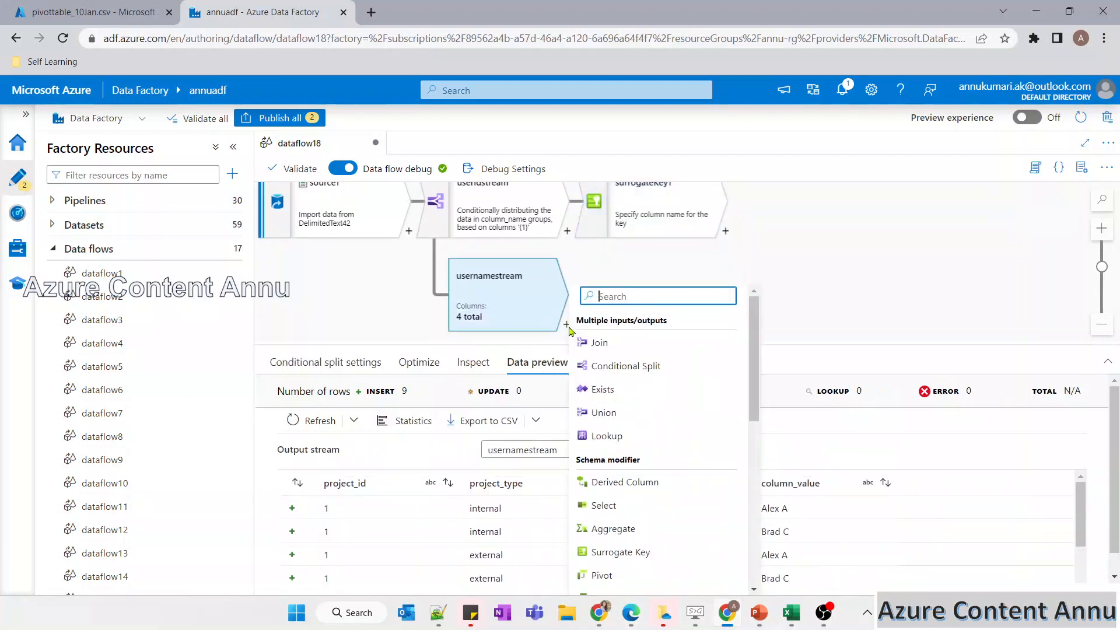
text(su)
click(619, 342)
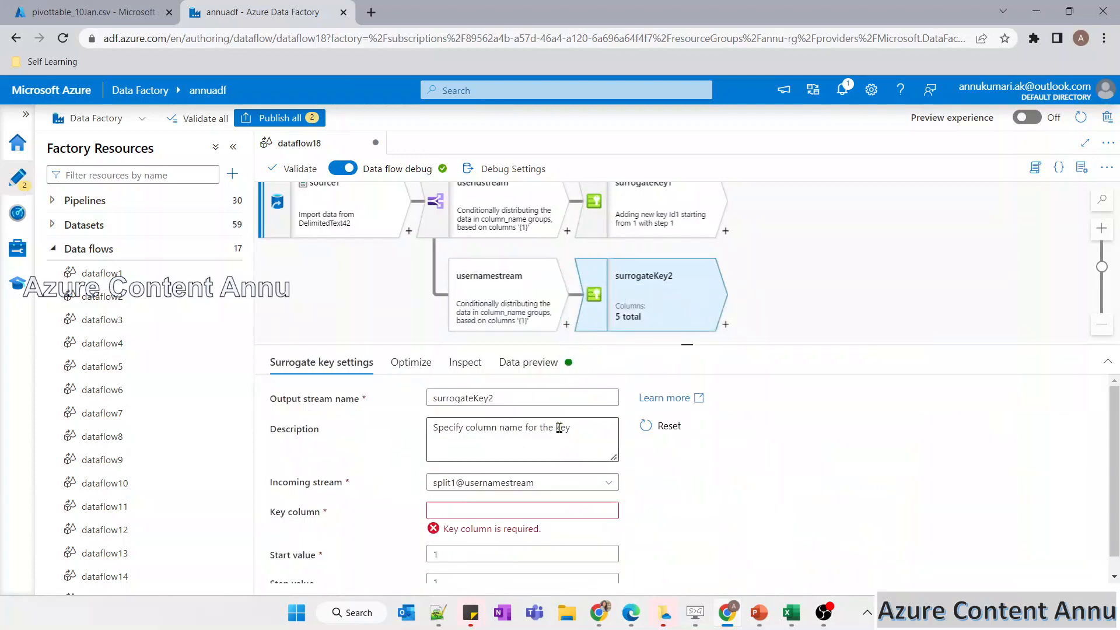
click(494, 509)
text(Id2)
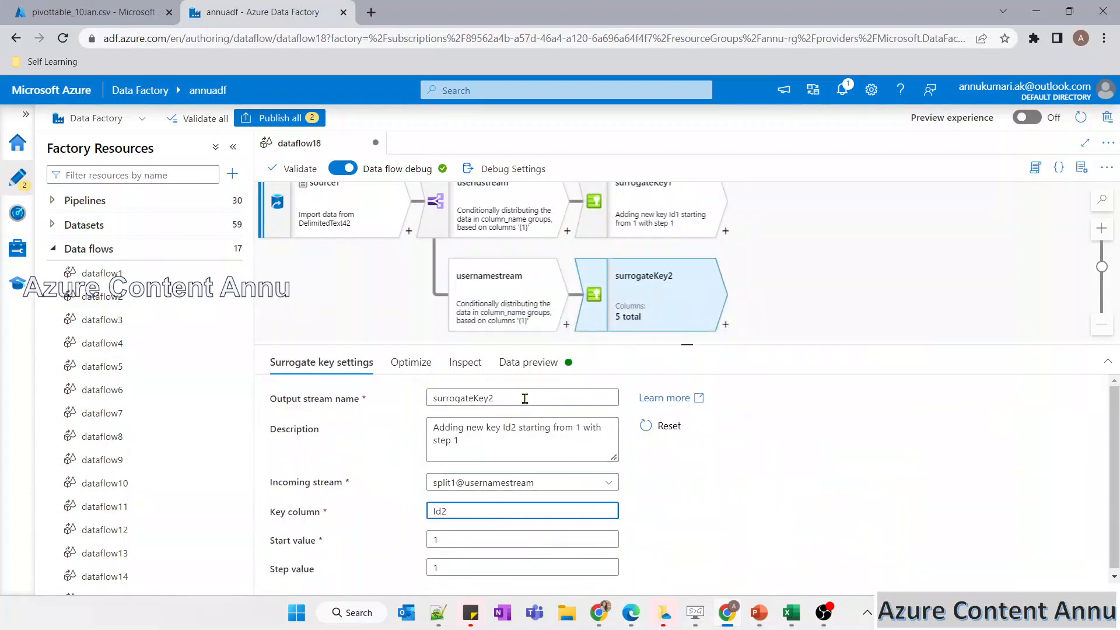
click(528, 362)
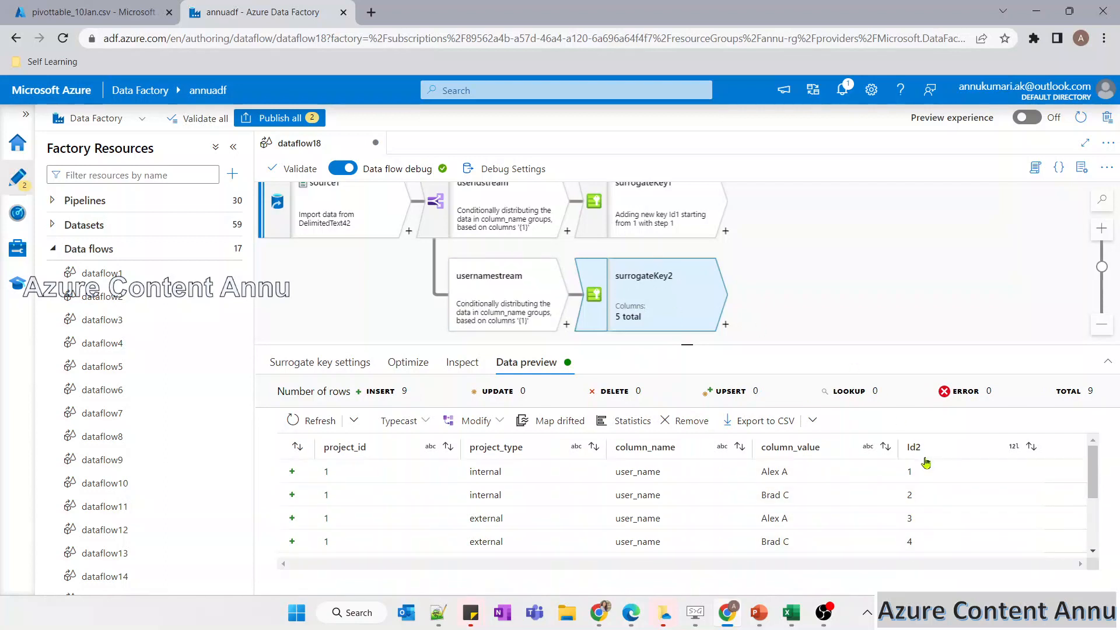
scroll(924, 497, down, 4)
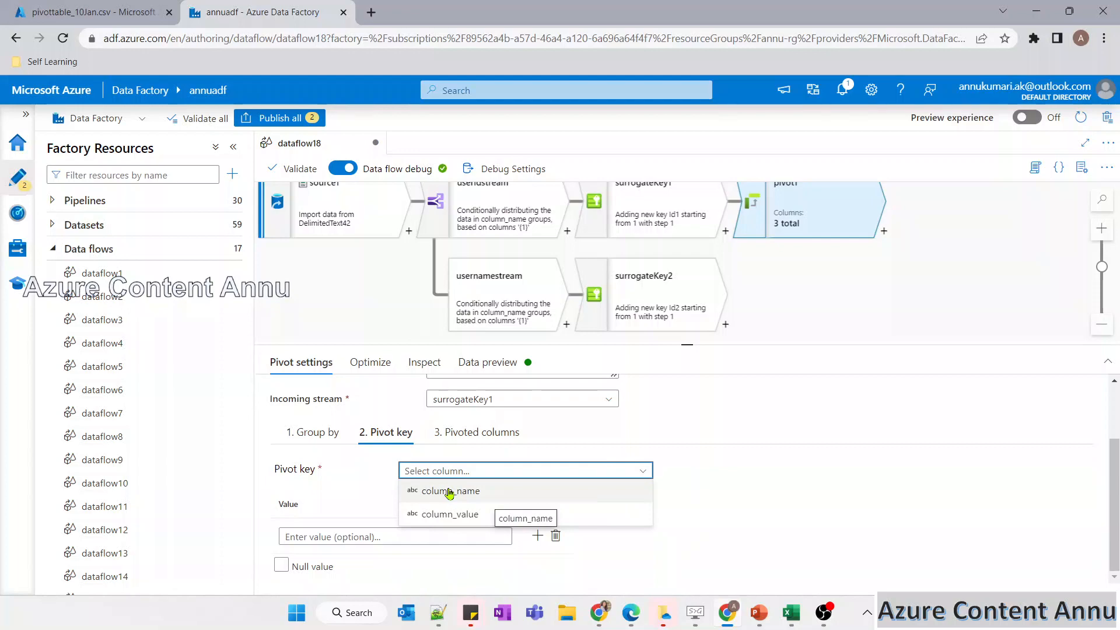
Switch to the Excel workbook and compare the column_name column in the split table with the user_id column in the pivoted table.
key(alt+Tab)
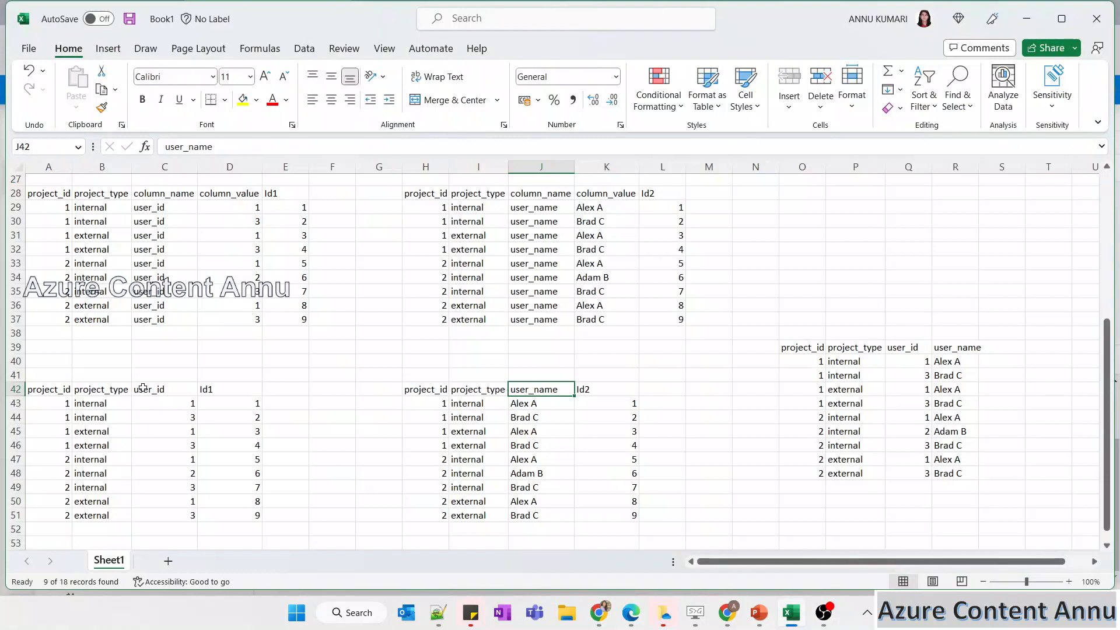
click(158, 252)
click(160, 195)
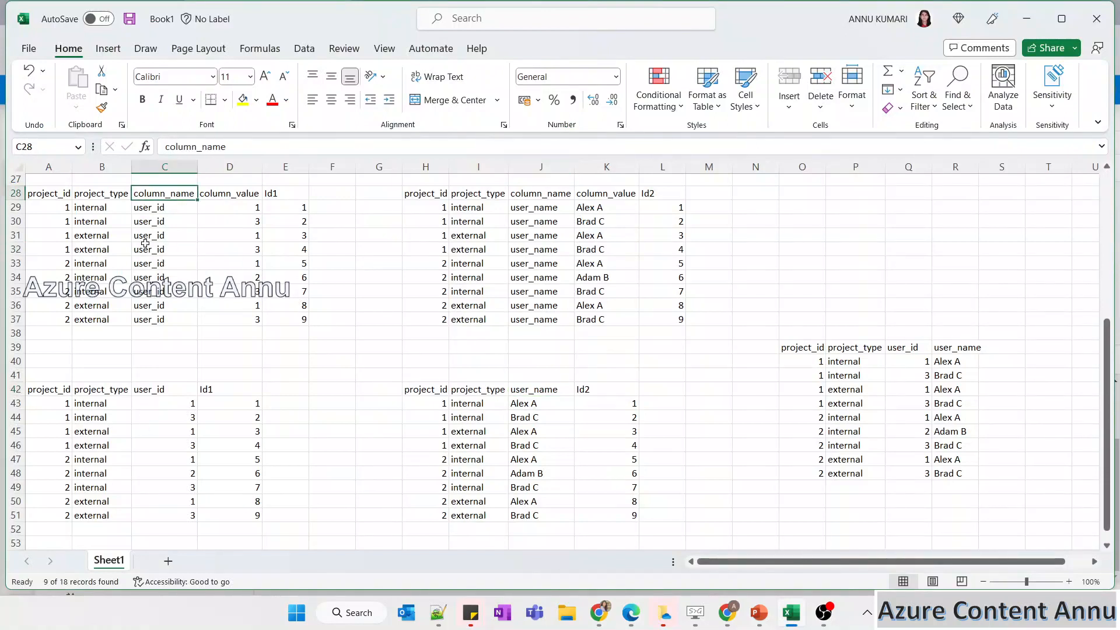
click(155, 389)
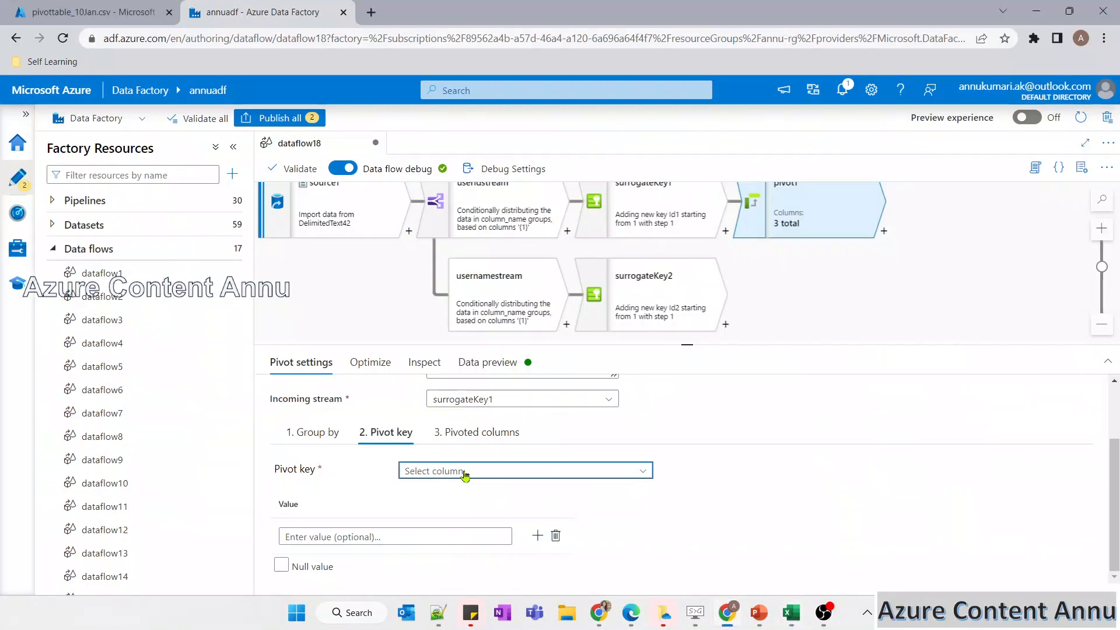
Switch back to Azure Data Factory, set the pivot key of pivot1 to column_name and open its pivoted columns settings.
click(465, 474)
click(446, 490)
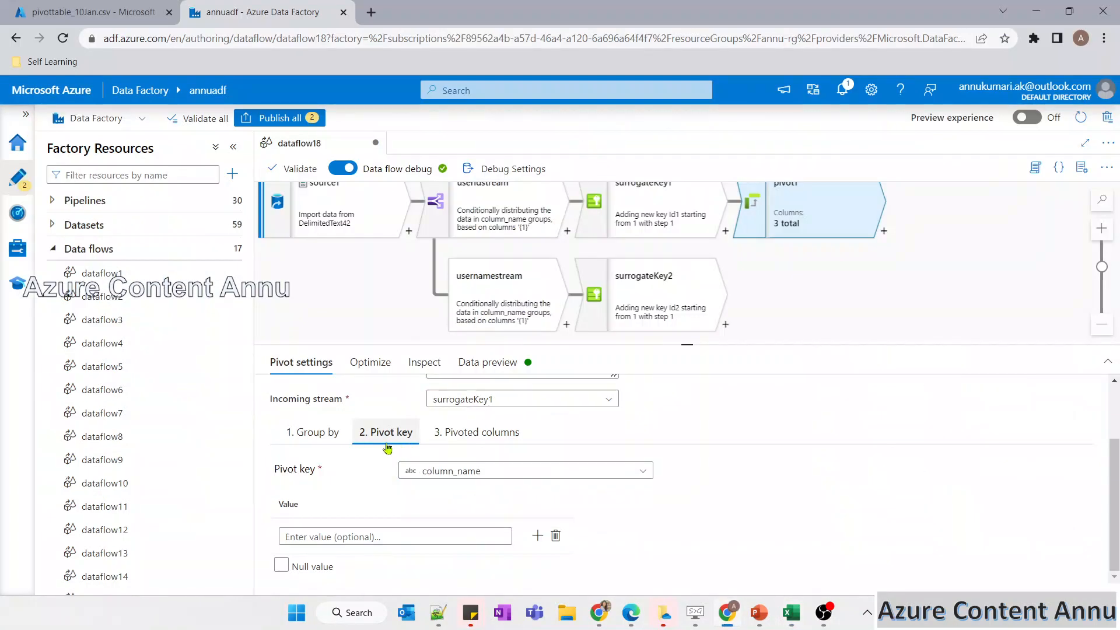
click(458, 435)
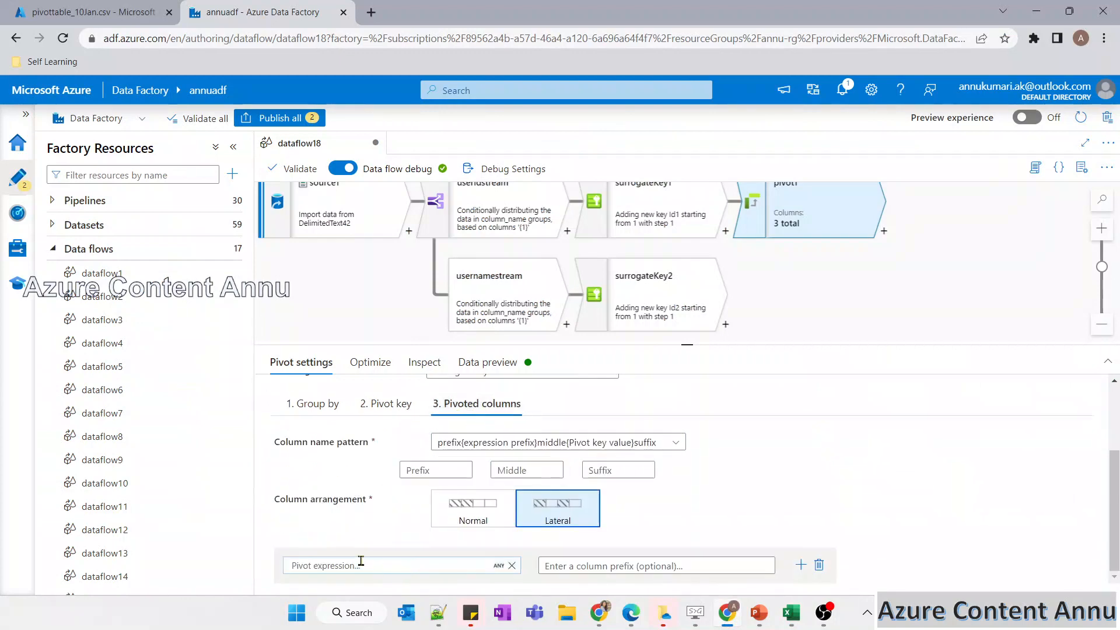
Switch to the Excel workbook and check that the pivoted user_id values come from the column_value column.
key(alt+Tab)
drag(169, 401, 157, 530)
click(141, 391)
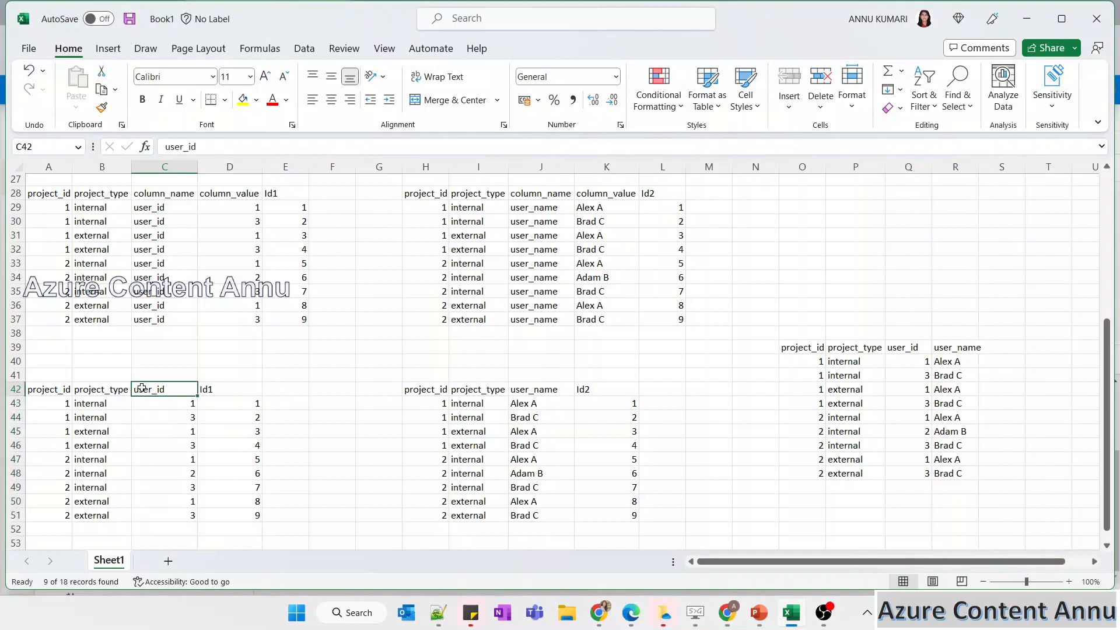
mouse_move(156, 397)
mouse_down()
mouse_move(155, 470)
mouse_move(153, 391)
mouse_up()
click(219, 193)
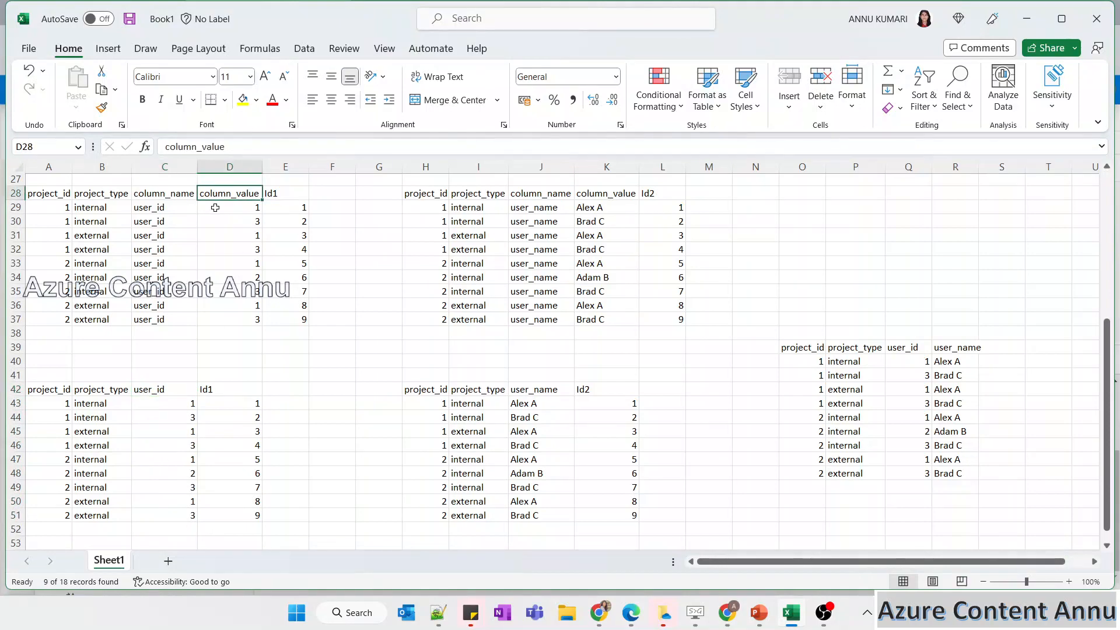
Switch back to Azure Data Factory and set the pivot expression of pivot1 to first(column_value).
key(alt+Tab)
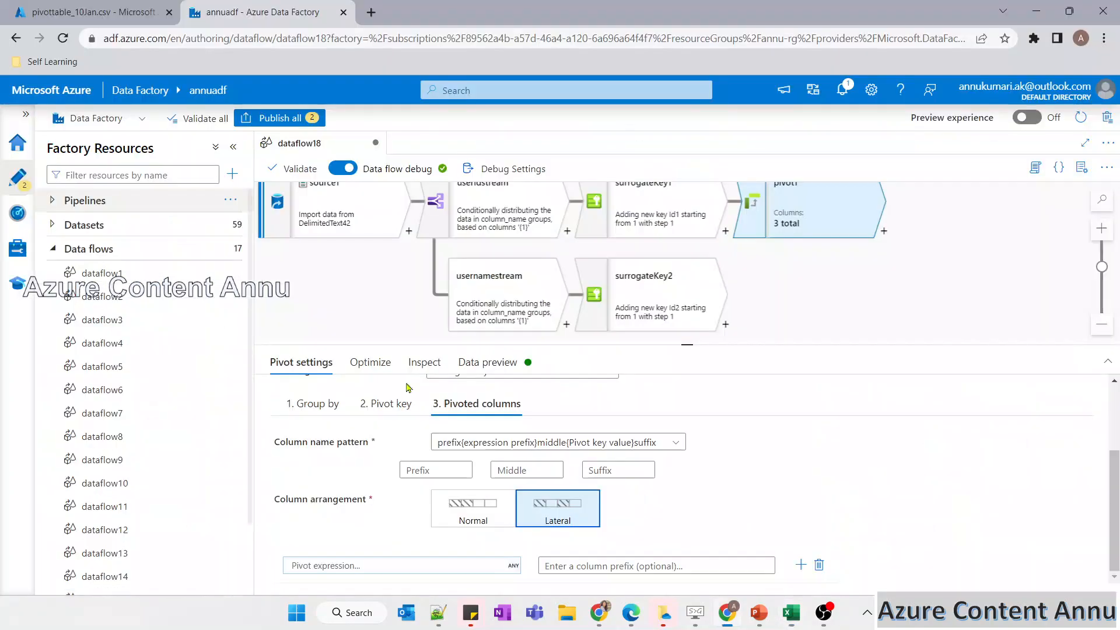
click(354, 570)
click(343, 581)
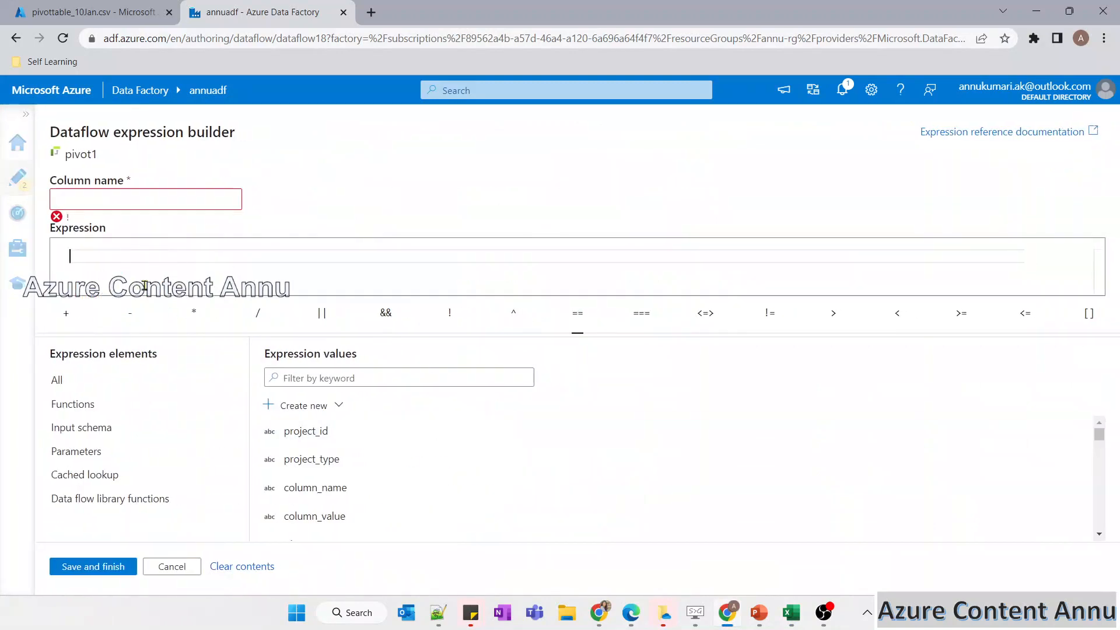
text(First)
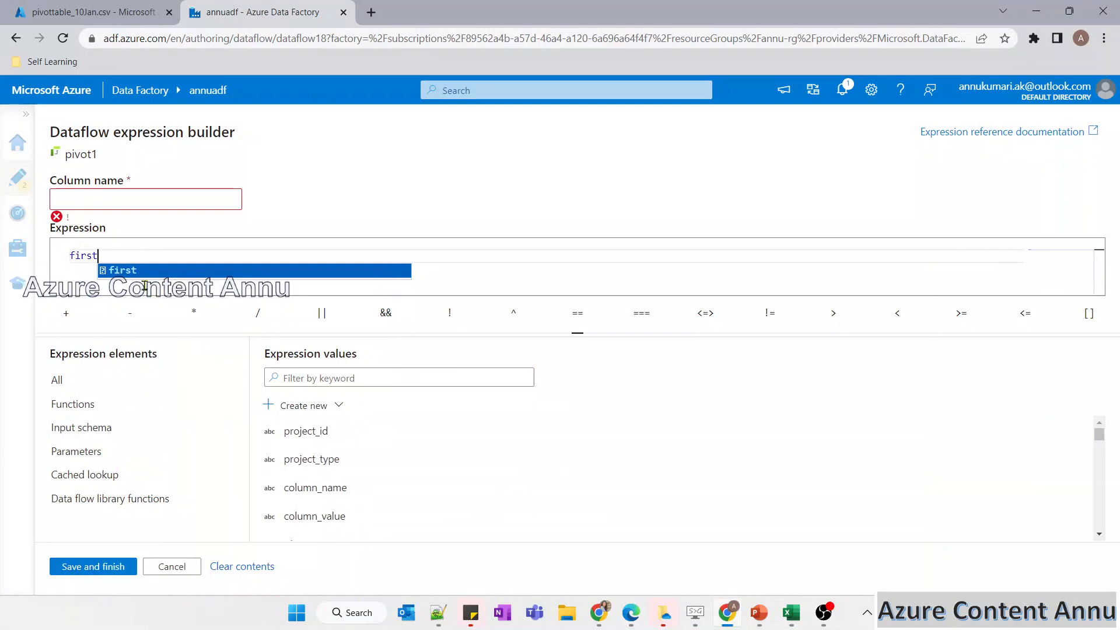
key(Return)
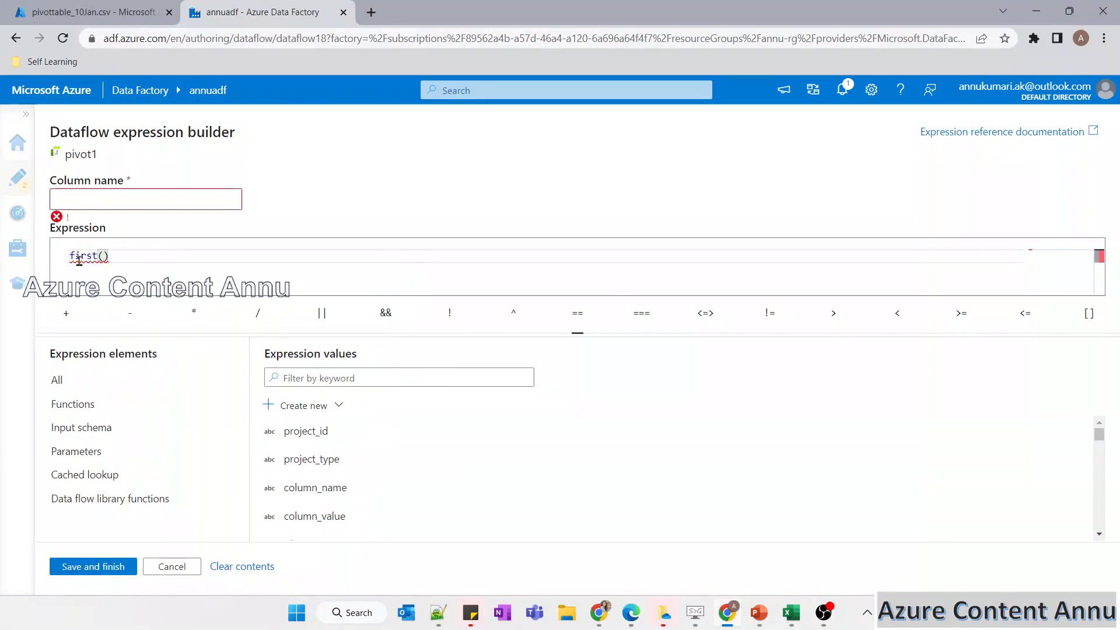
mouse_move(85, 258)
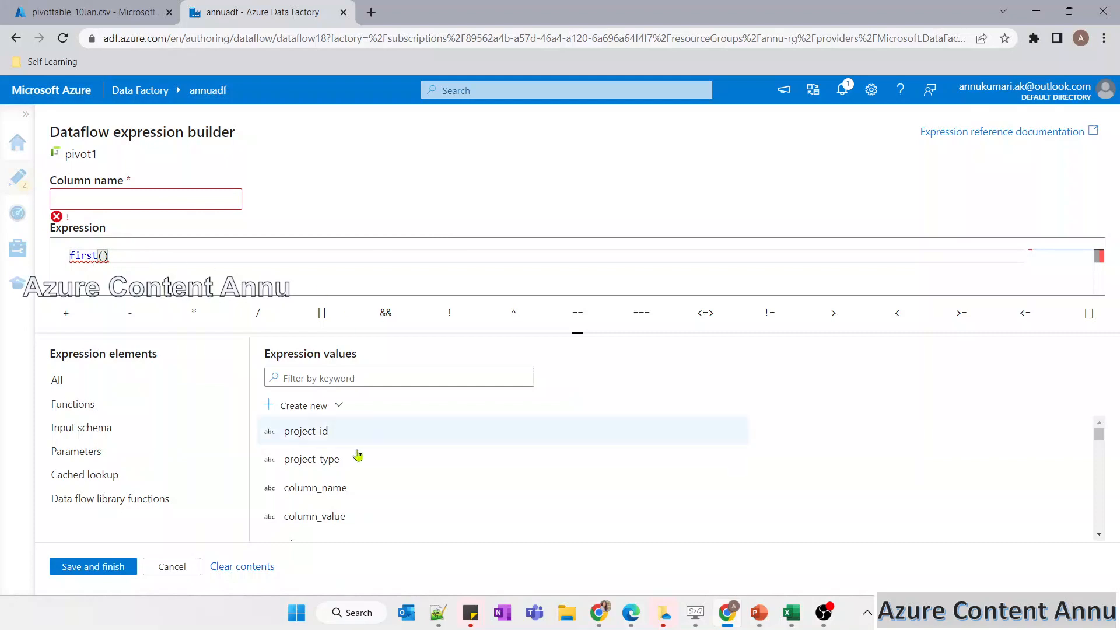
click(333, 515)
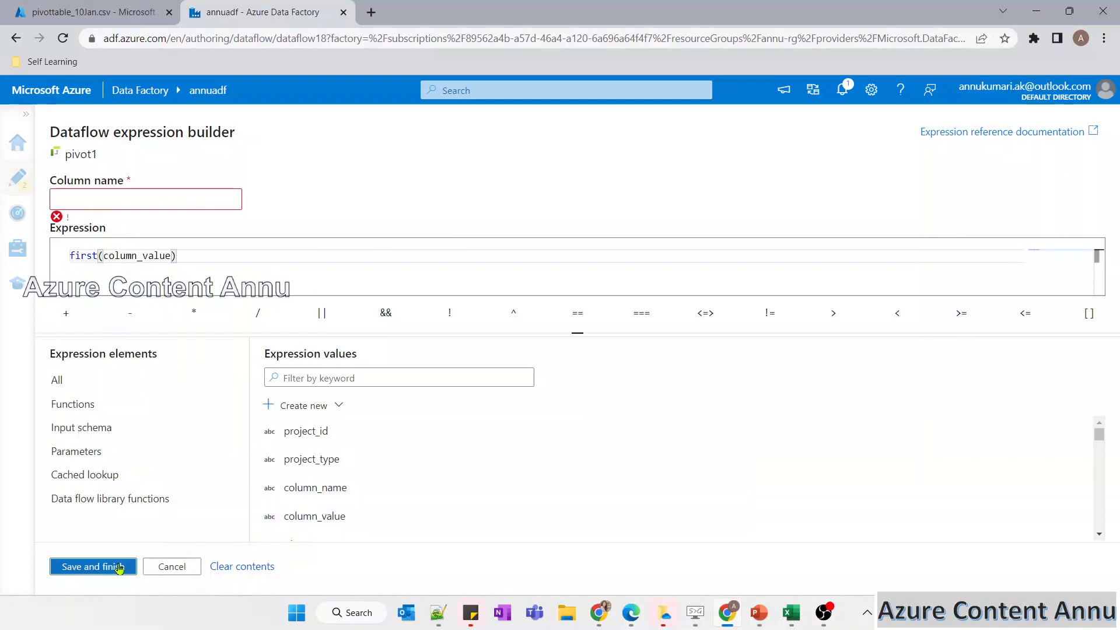
click(118, 569)
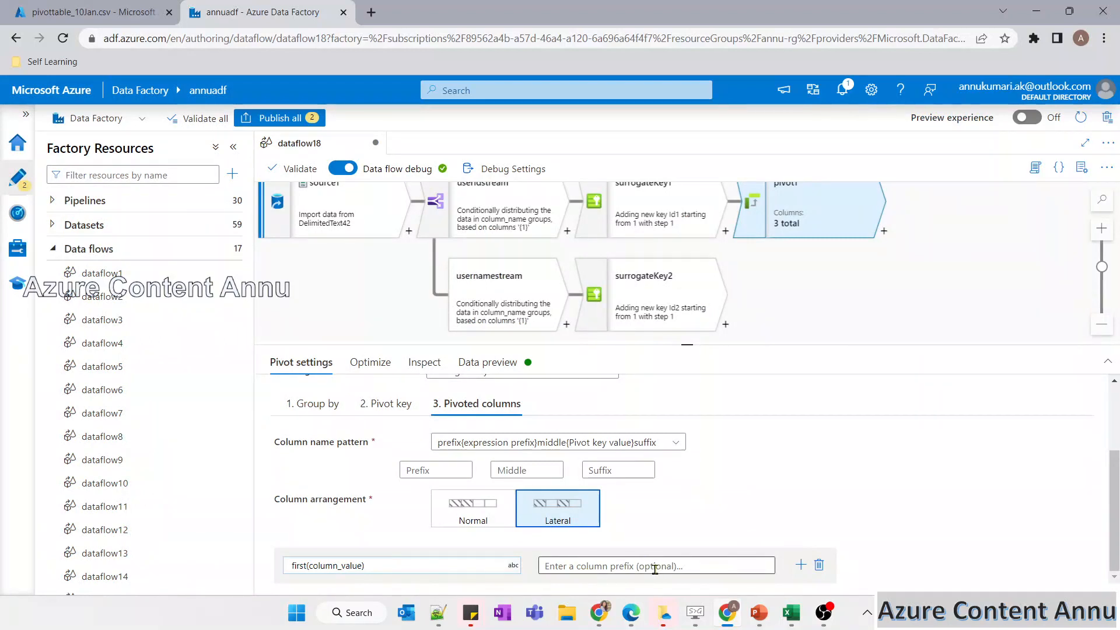
Refresh the data preview of pivot1 and examine the Id1 and user_id values down to the last row.
click(476, 368)
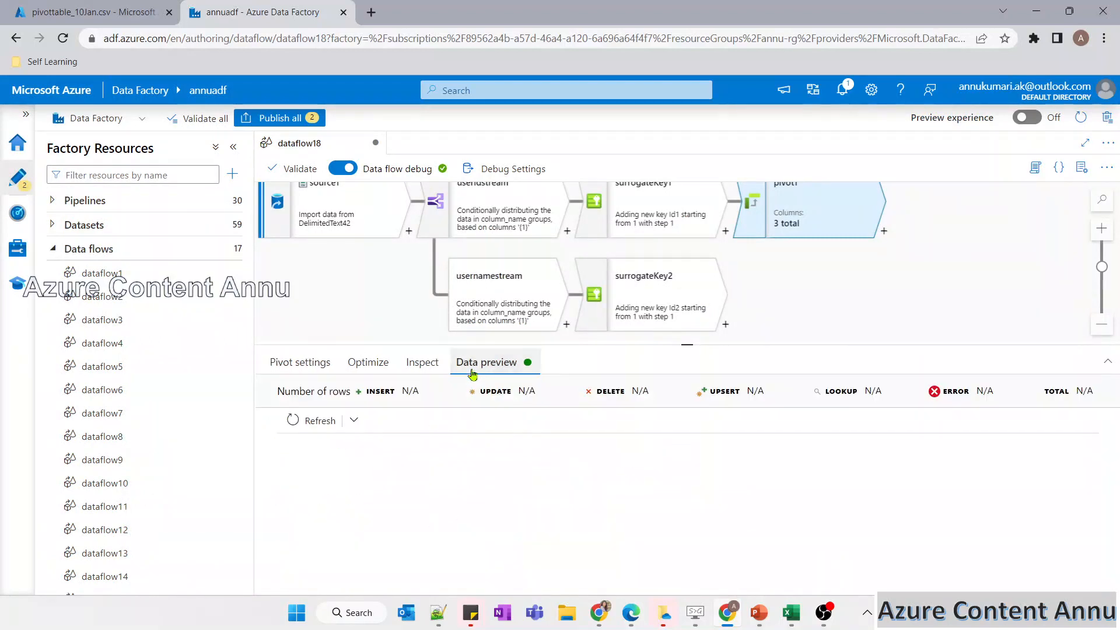
click(313, 420)
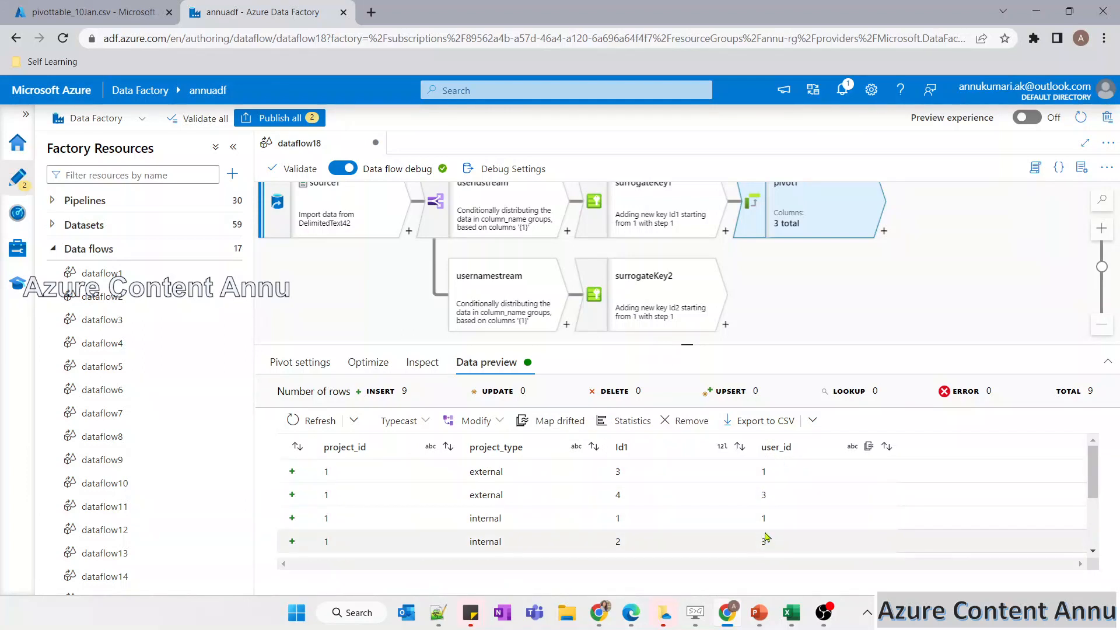
scroll(765, 537, down, 3)
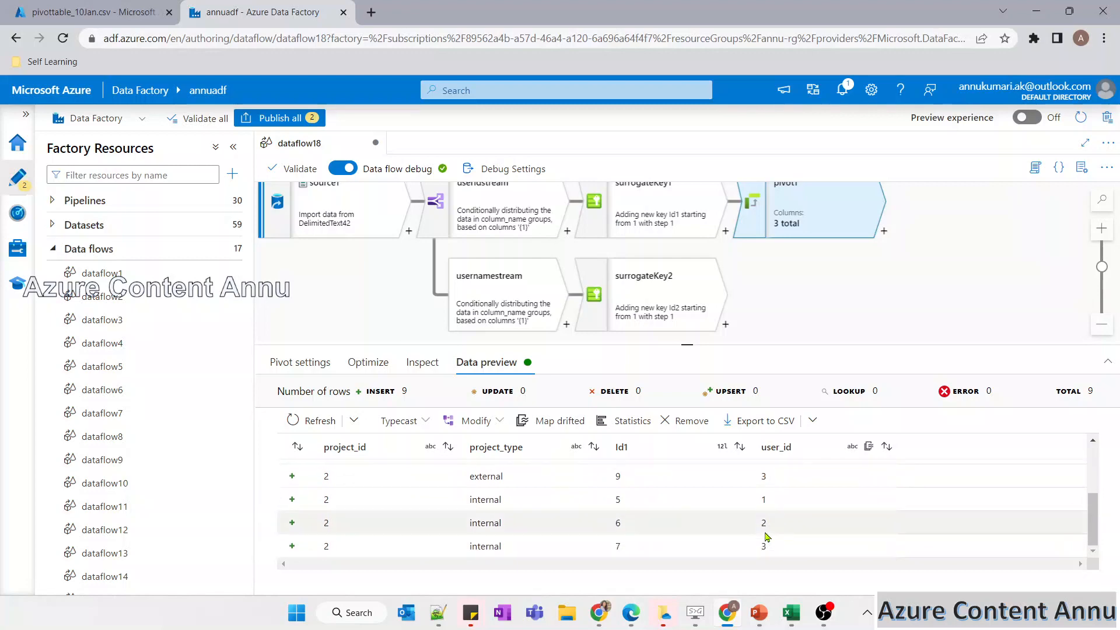
Switch to the Excel workbook and review the expected pivoted table with project_id, project_type, user_id and Id1.
key(alt+Tab)
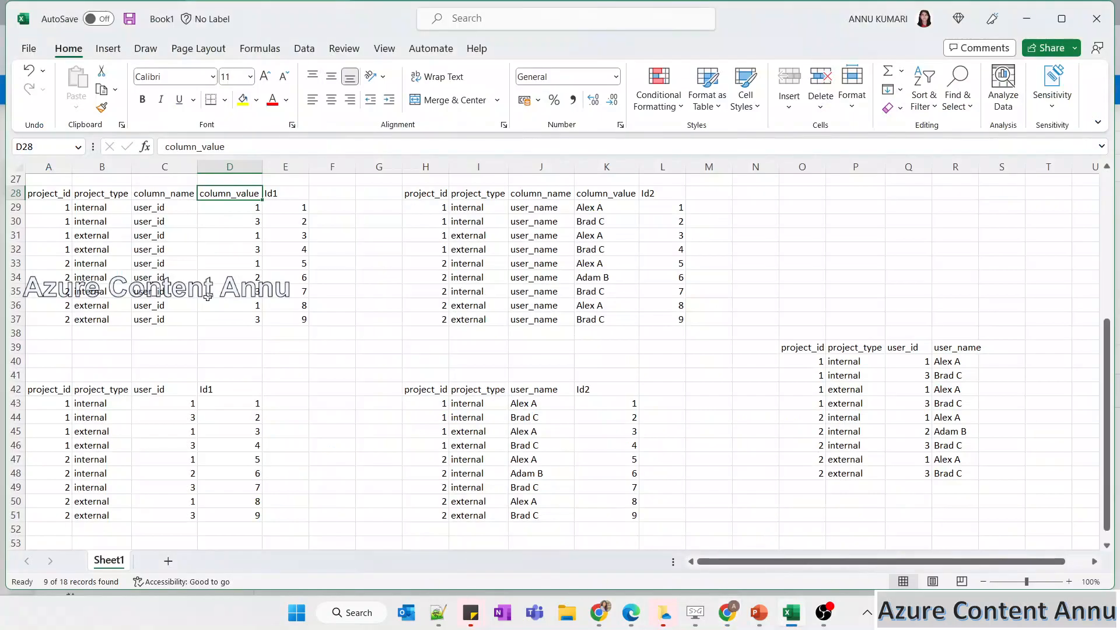
drag(181, 410, 177, 514)
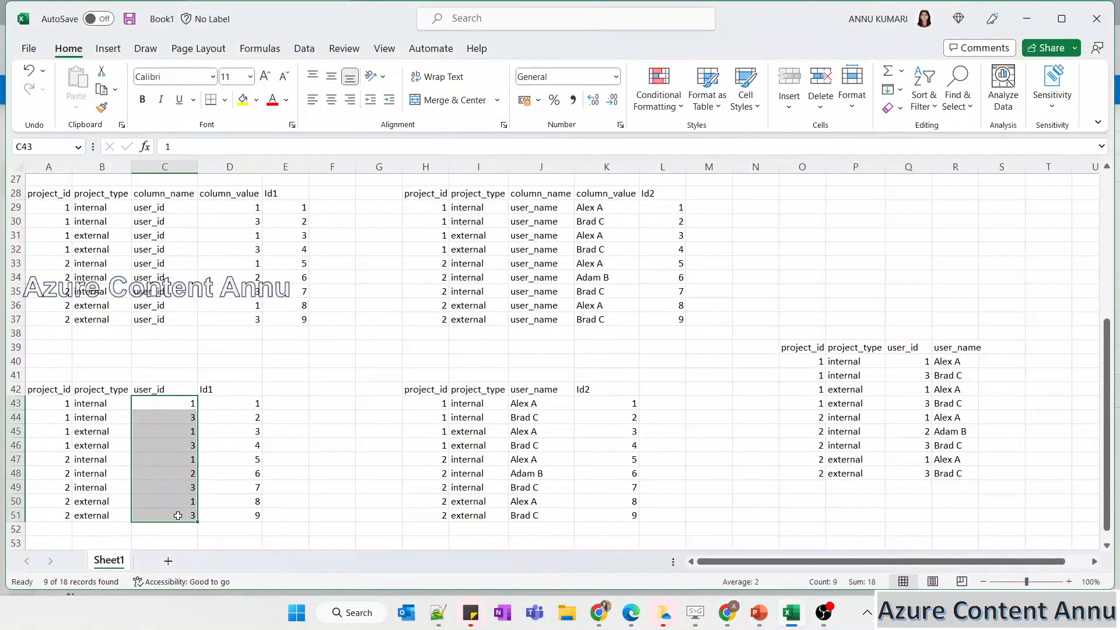
click(230, 501)
drag(45, 394, 240, 514)
Switch back to Azure Data Factory and compare the previewed rows of pivot1 with the expected table.
key(alt+Tab)
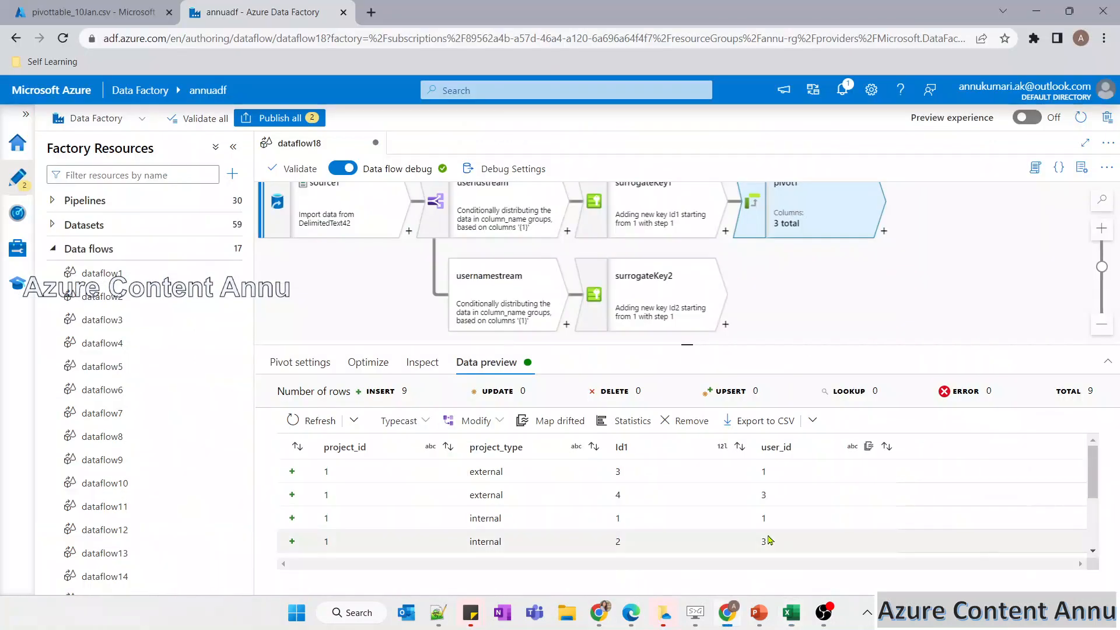
scroll(767, 538, down, 3)
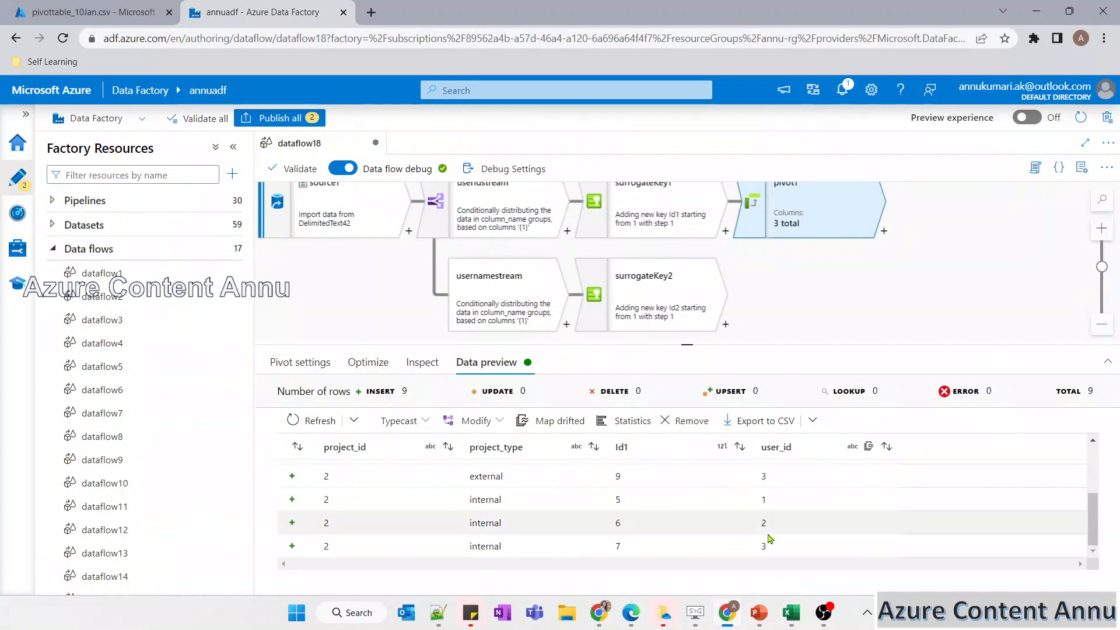
scroll(767, 538, up, 3)
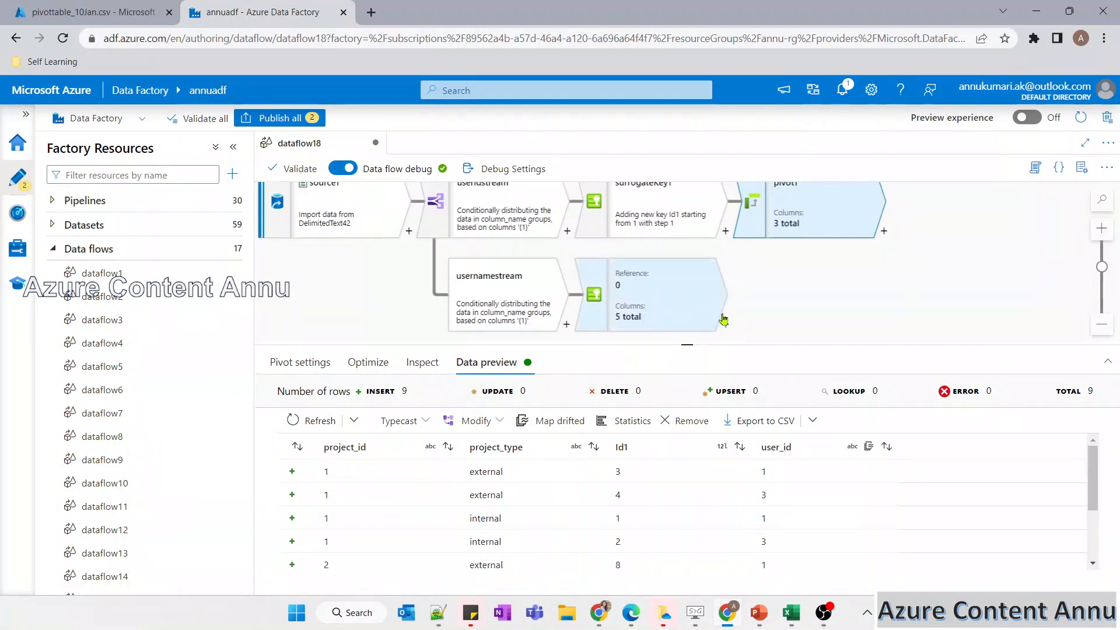
Add a Pivot transformation after surrogateKey2.
click(725, 325)
text(pi)
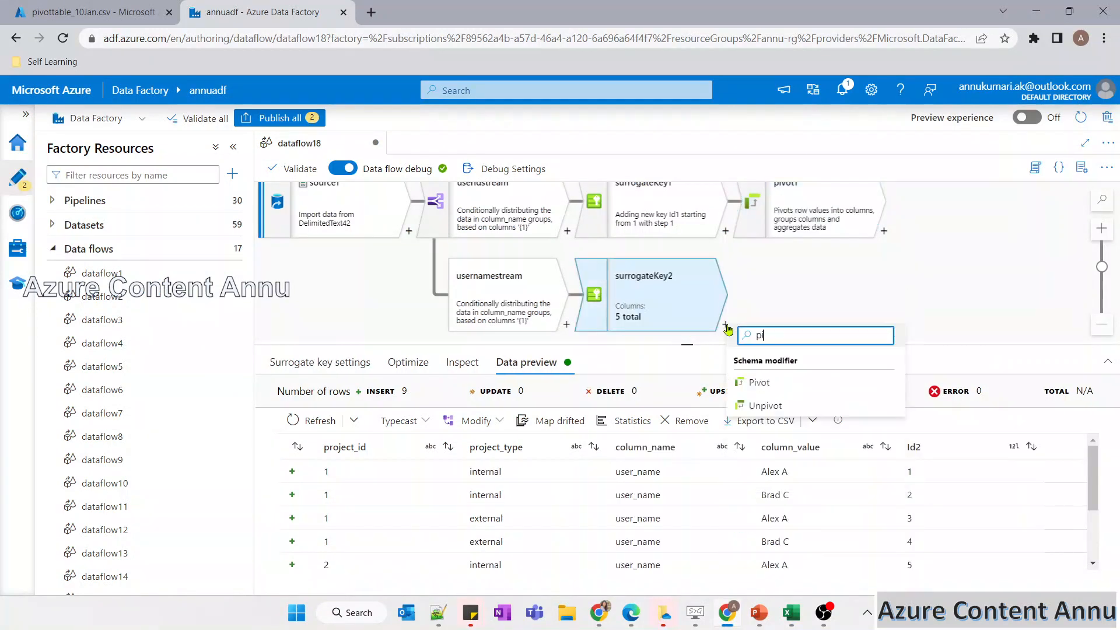
click(775, 383)
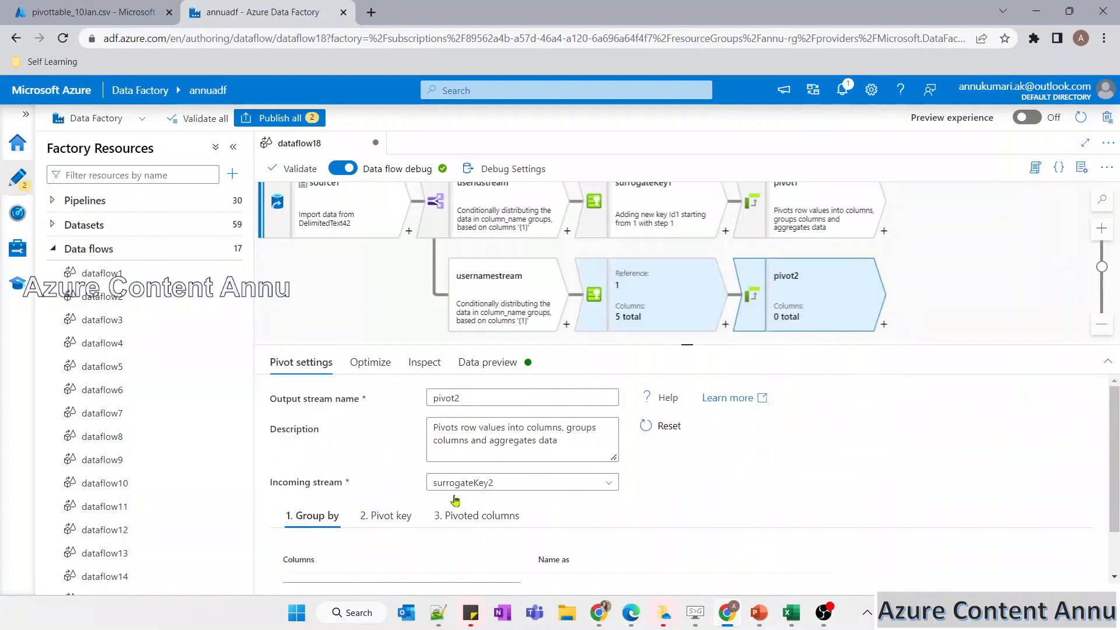
Group pivot2 by the columns project_id, project_type and Id2.
scroll(467, 496, down, 2)
click(505, 536)
click(332, 480)
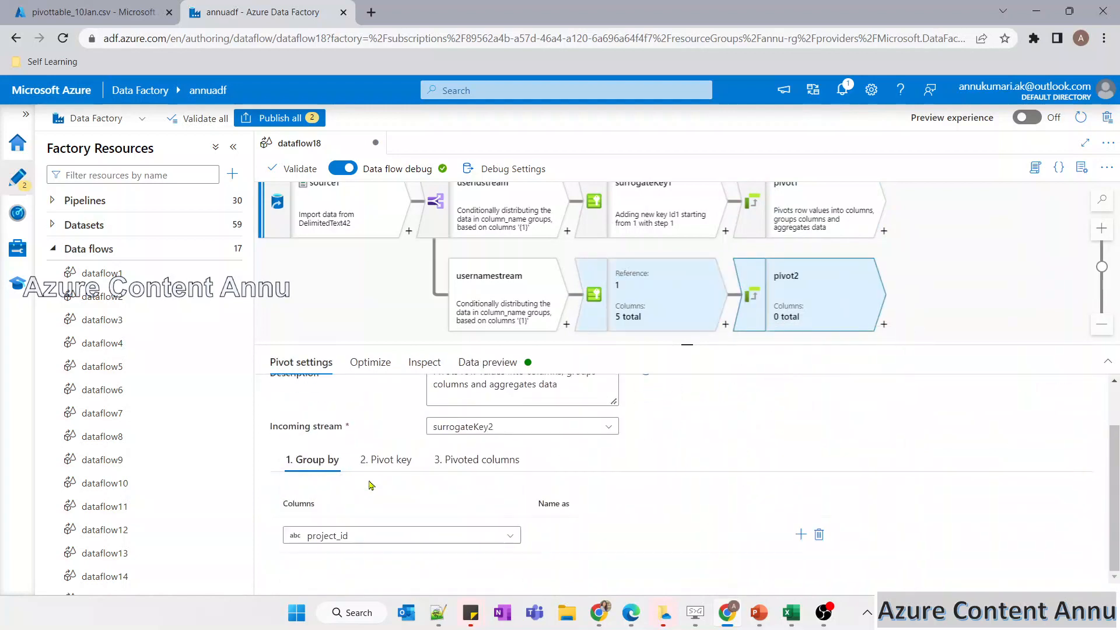
click(801, 535)
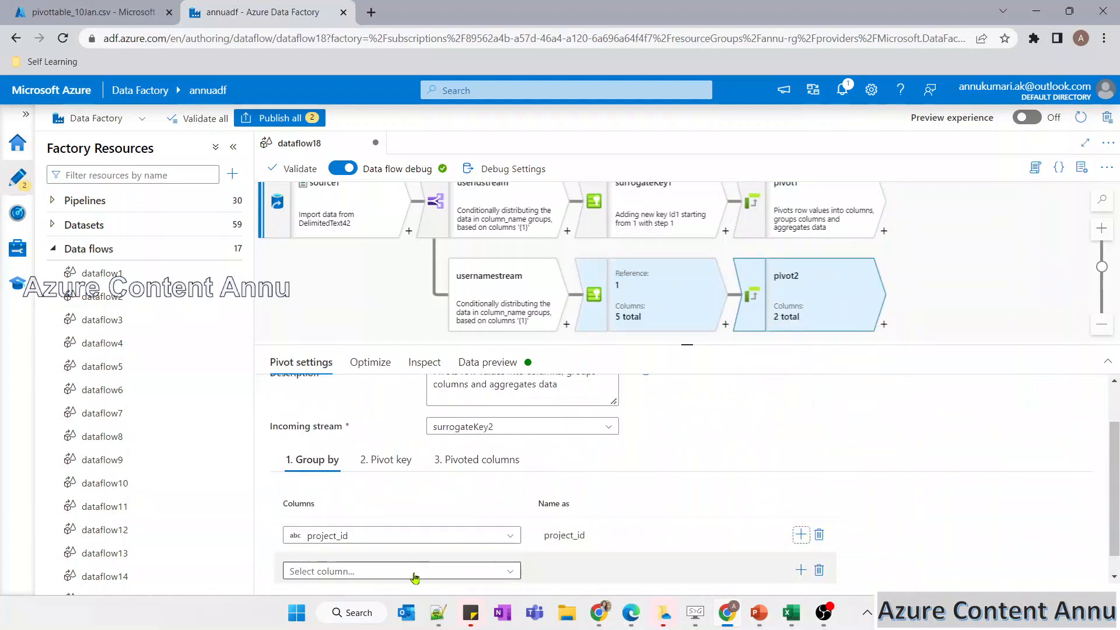
click(454, 575)
click(354, 512)
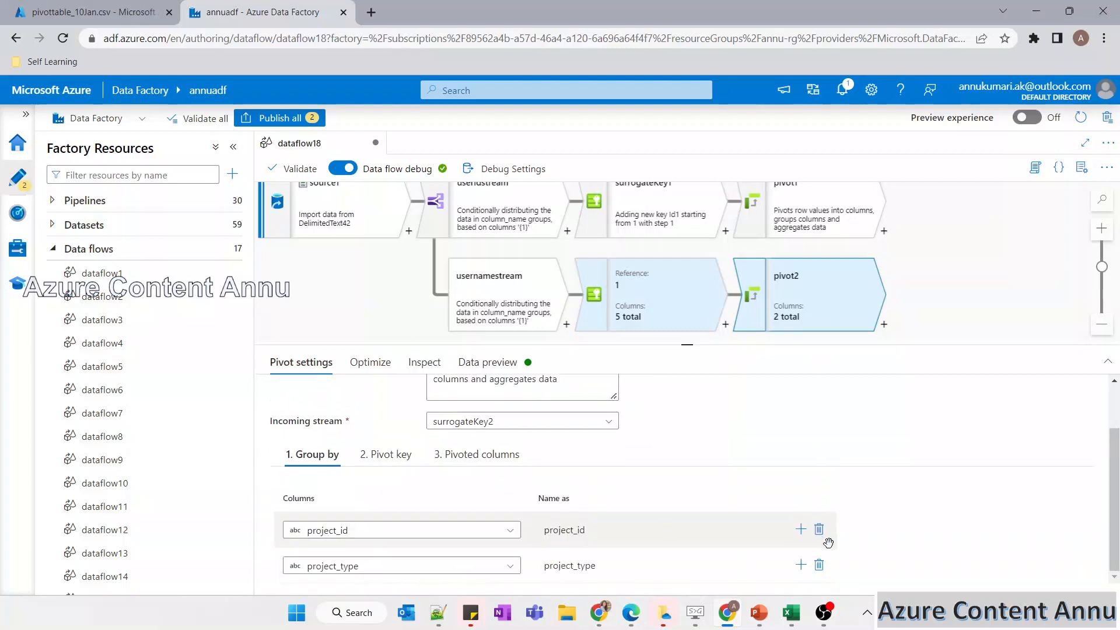
click(801, 564)
click(482, 567)
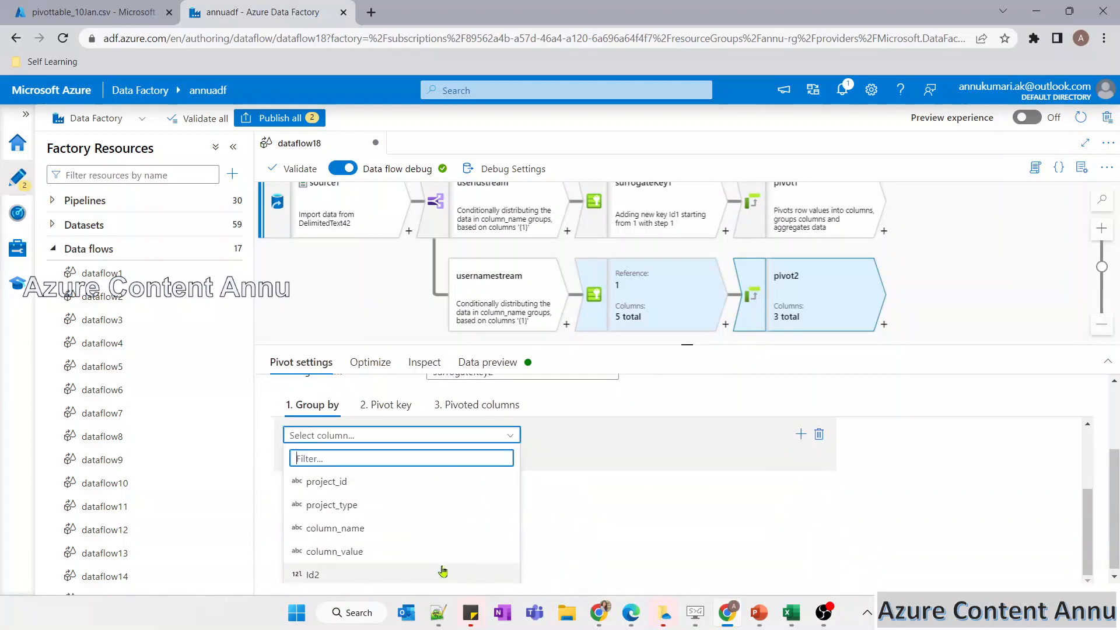
click(442, 570)
Set the pivot key of pivot2 to column_name.
click(399, 424)
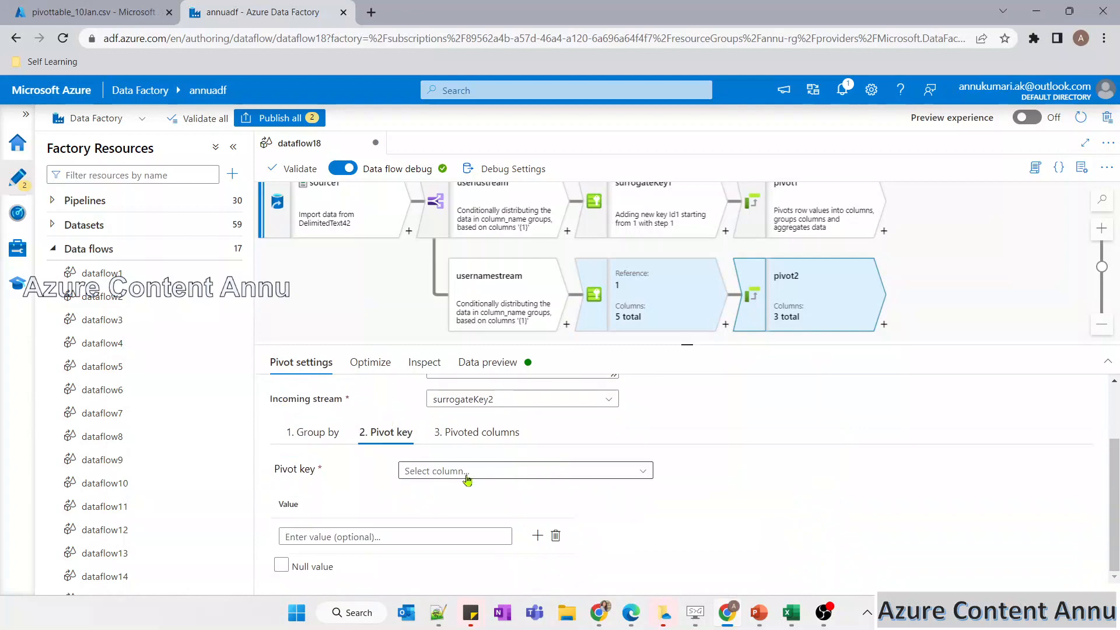
click(463, 471)
click(432, 491)
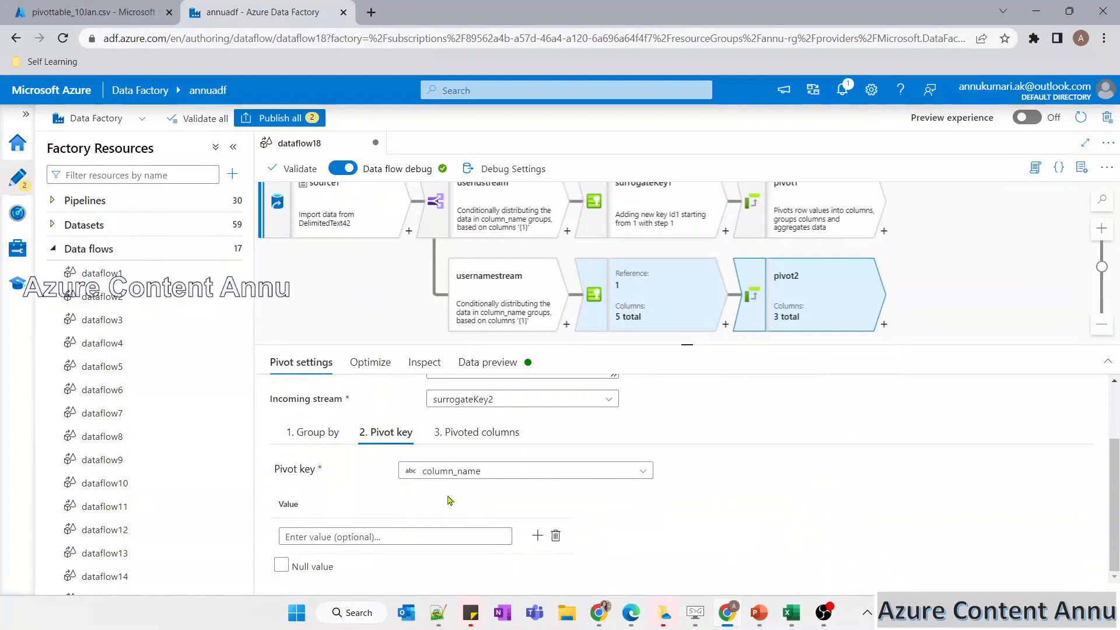
Switch to the Excel workbook and check the user_name key values against the user_name header of the expected pivoted table.
key(alt+Tab)
click(544, 208)
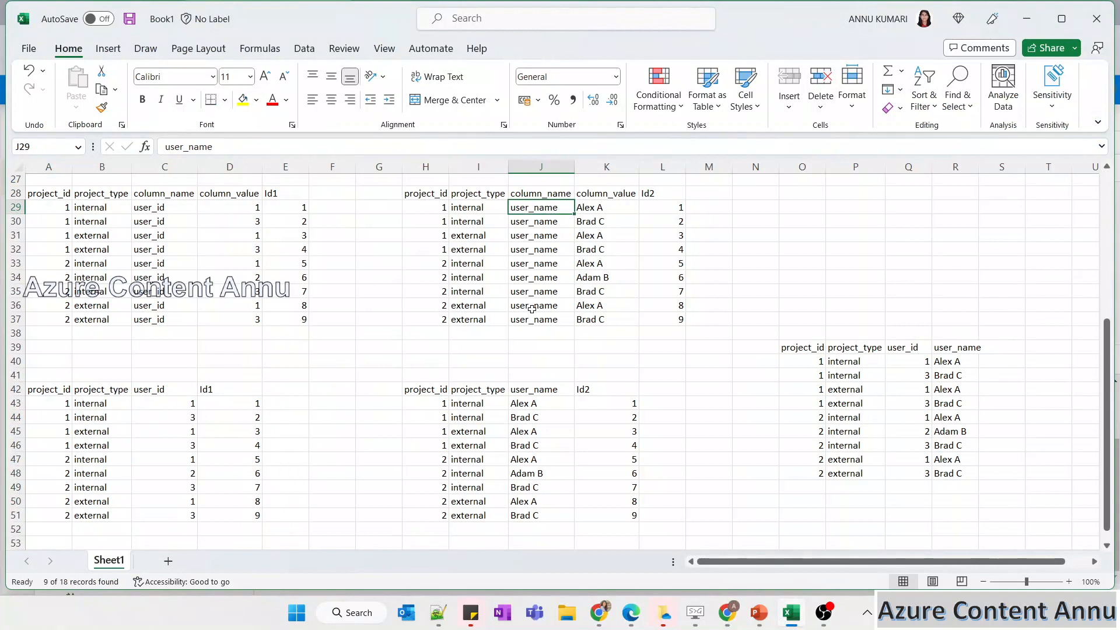
click(518, 390)
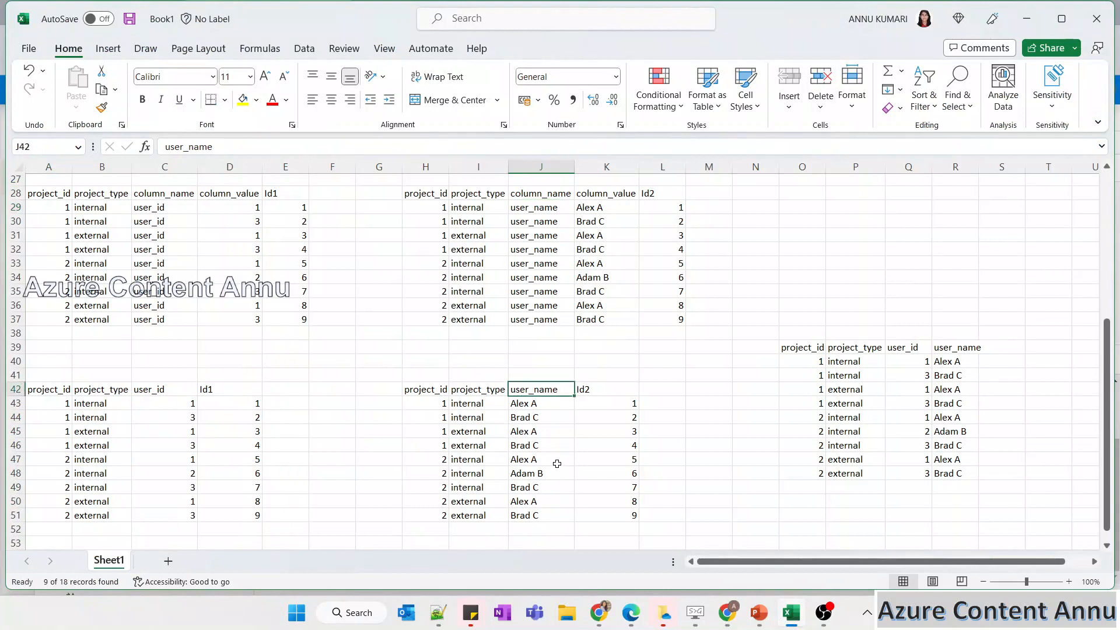
key(alt+Tab)
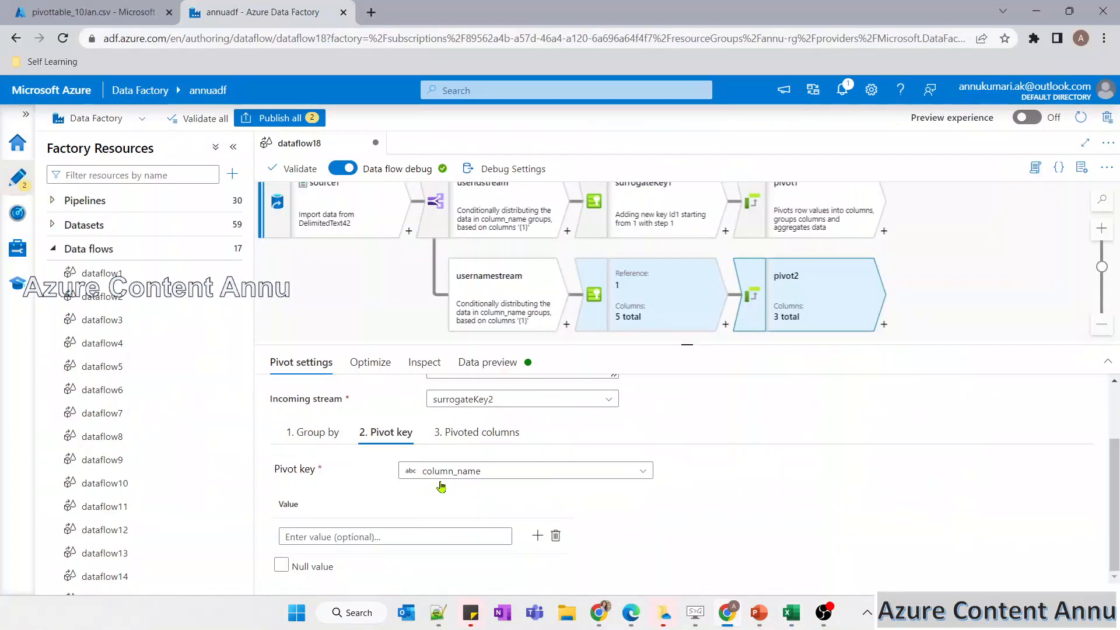
Open the expression builder for the pivoted column expression of pivot2 in Azure Data Factory.
click(467, 436)
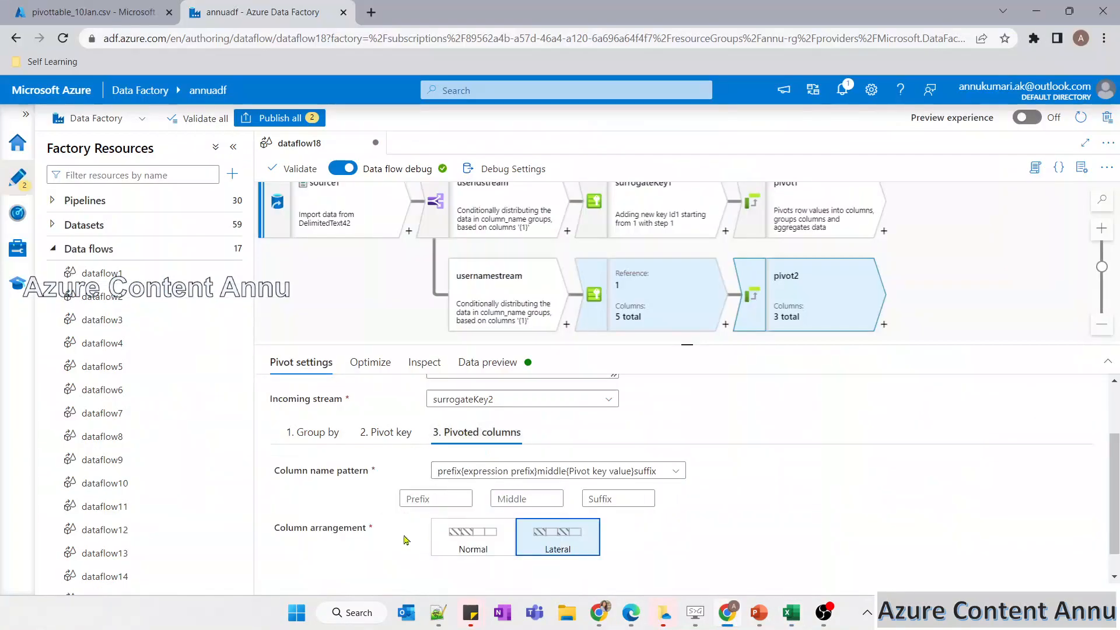
scroll(402, 536, down, 1)
click(367, 566)
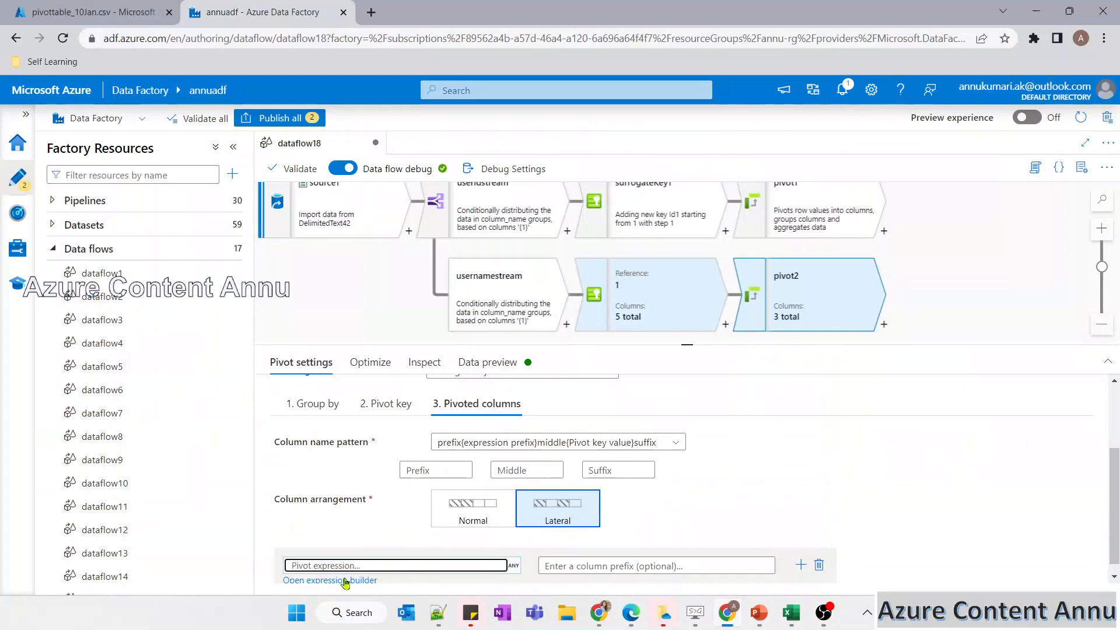
click(343, 581)
click(233, 278)
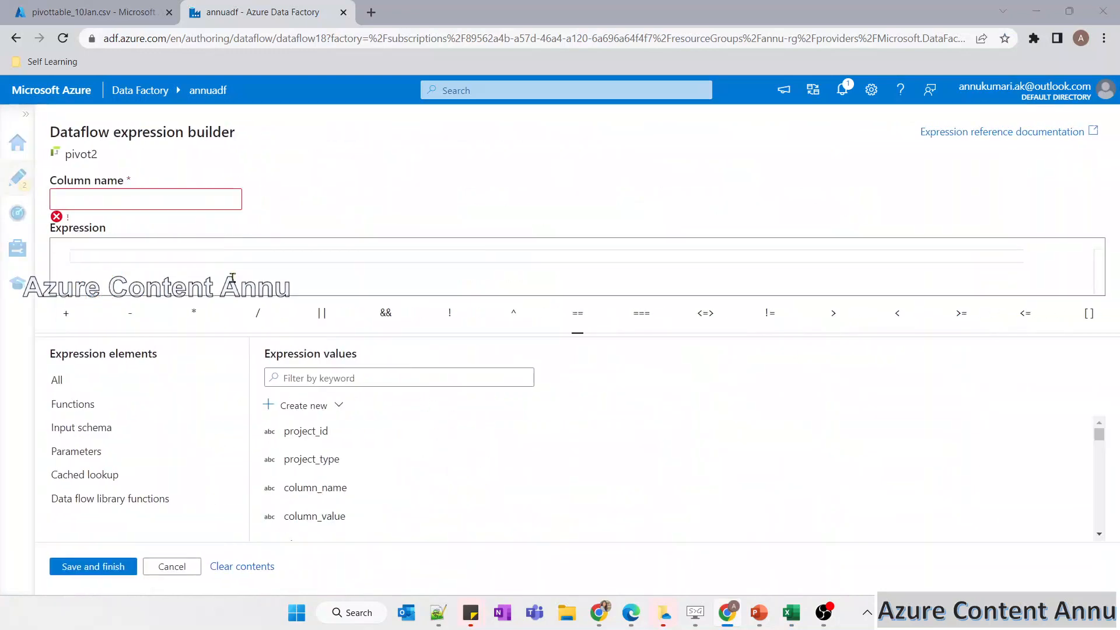
Switch to the Excel workbook and compare the column_value entries of the user_name rows with the expected user_name column.
key(alt+Tab)
drag(612, 208, 610, 320)
click(548, 418)
drag(549, 430, 576, 519)
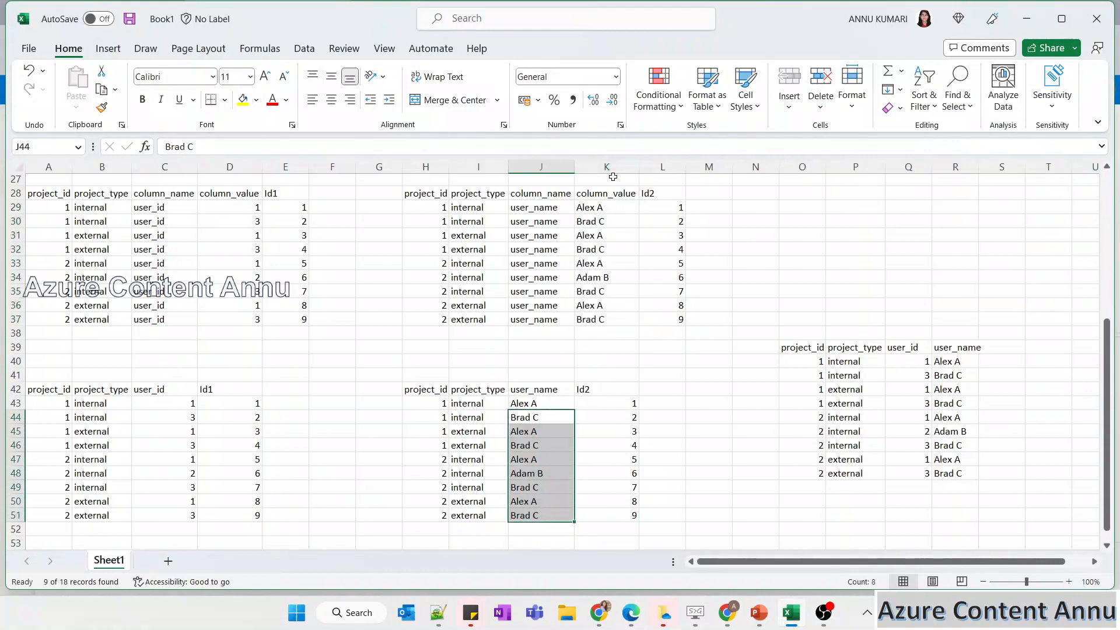
click(610, 193)
key(alt+Tab)
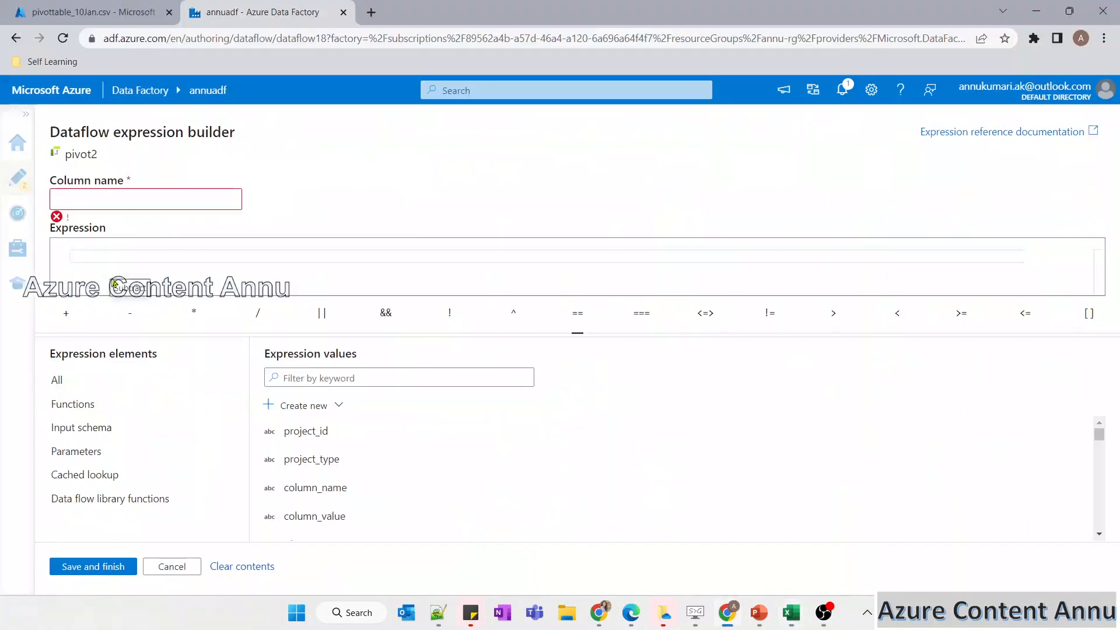
Set the pivot expression of pivot2 to first(column_value), save it and refresh the data preview.
text(first)
key(Return)
click(350, 512)
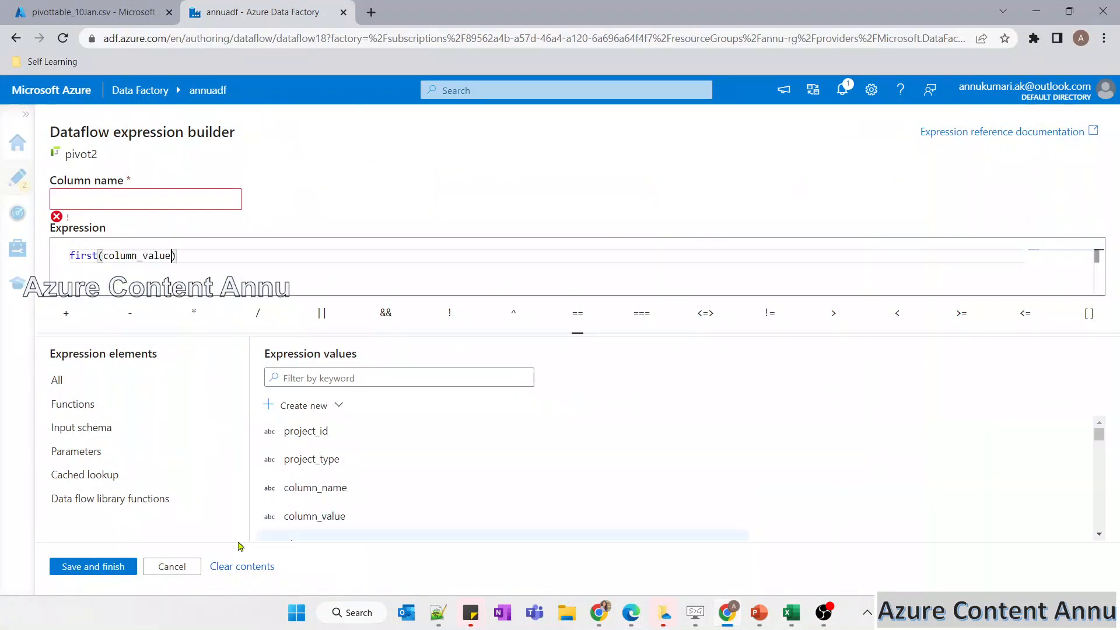
click(94, 566)
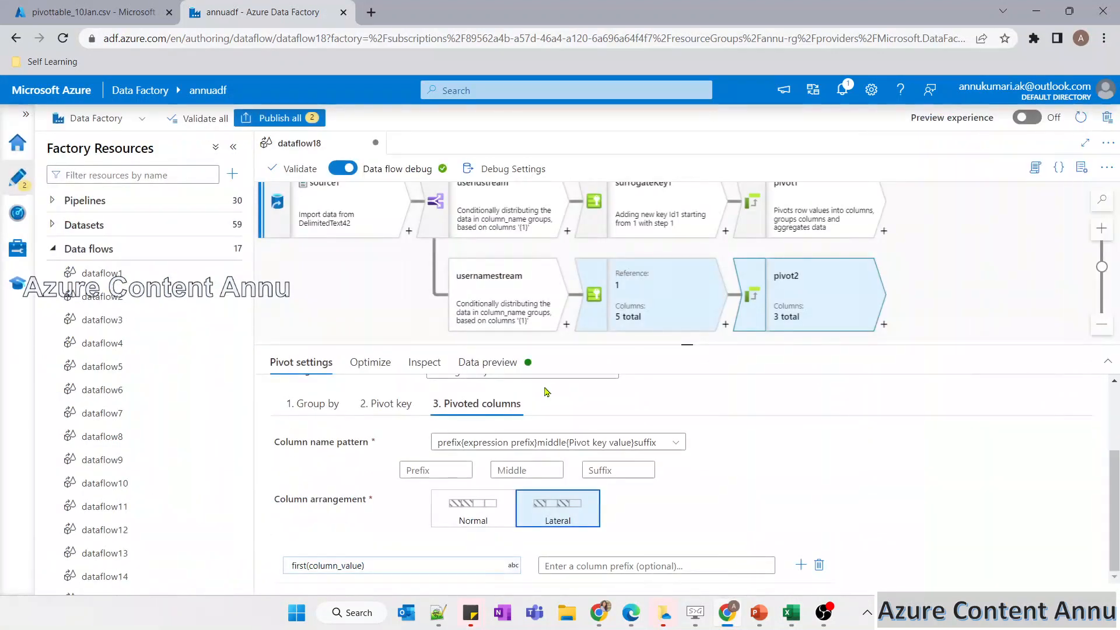
click(505, 367)
click(310, 418)
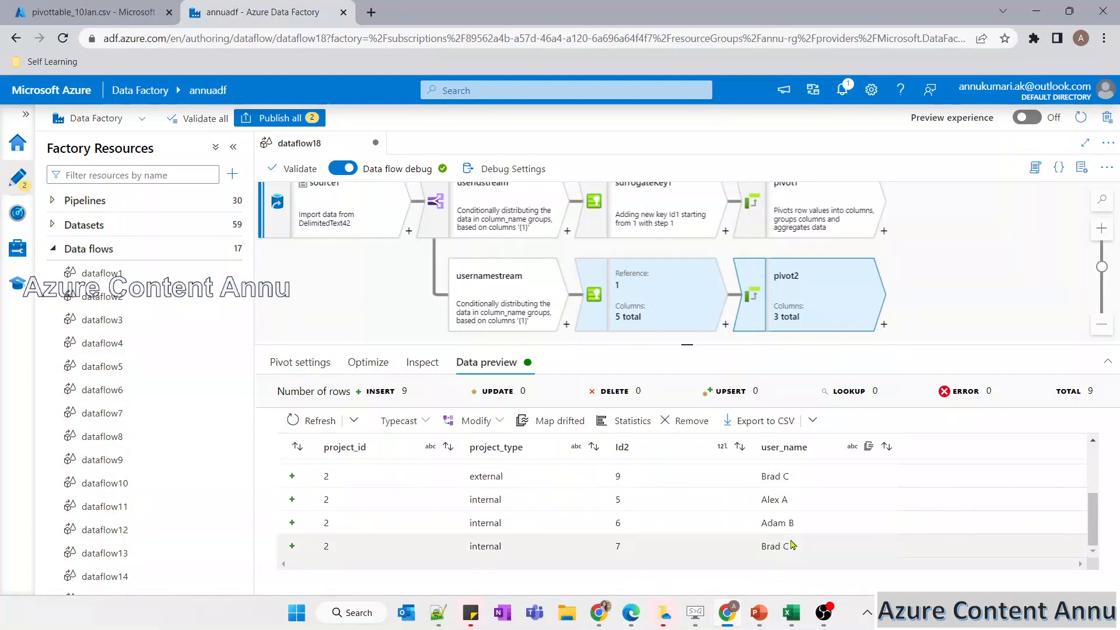
Switch to the Excel workbook and compare the two pivoted tables, their Id1 and Id2 columns and the final joined table.
key(alt+Tab)
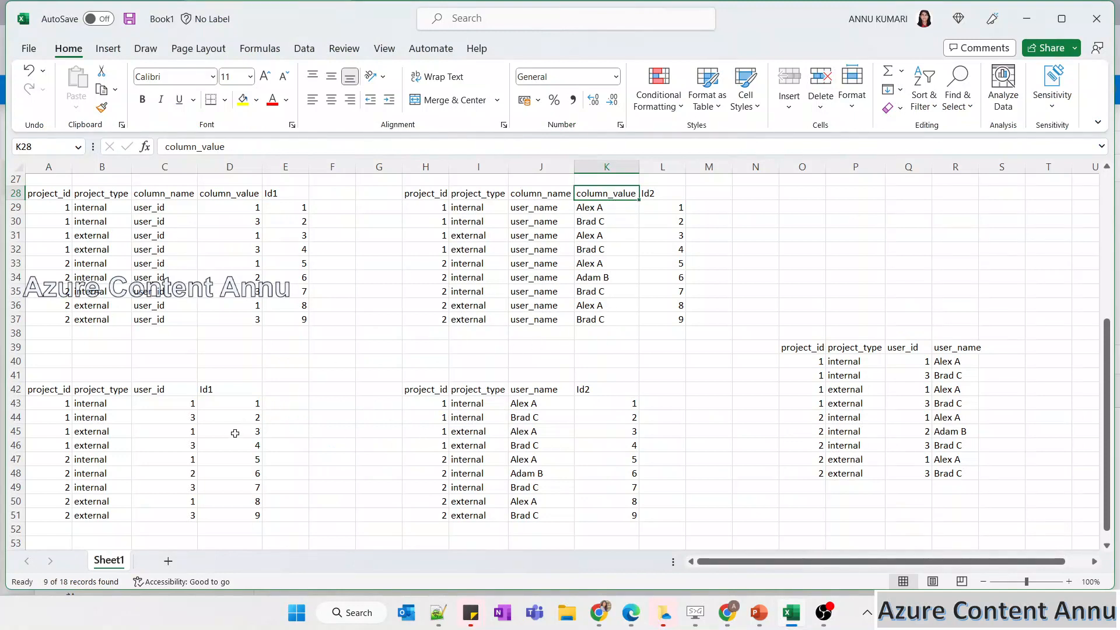
drag(50, 386, 245, 514)
click(434, 389)
drag(473, 421, 593, 515)
click(217, 392)
click(625, 388)
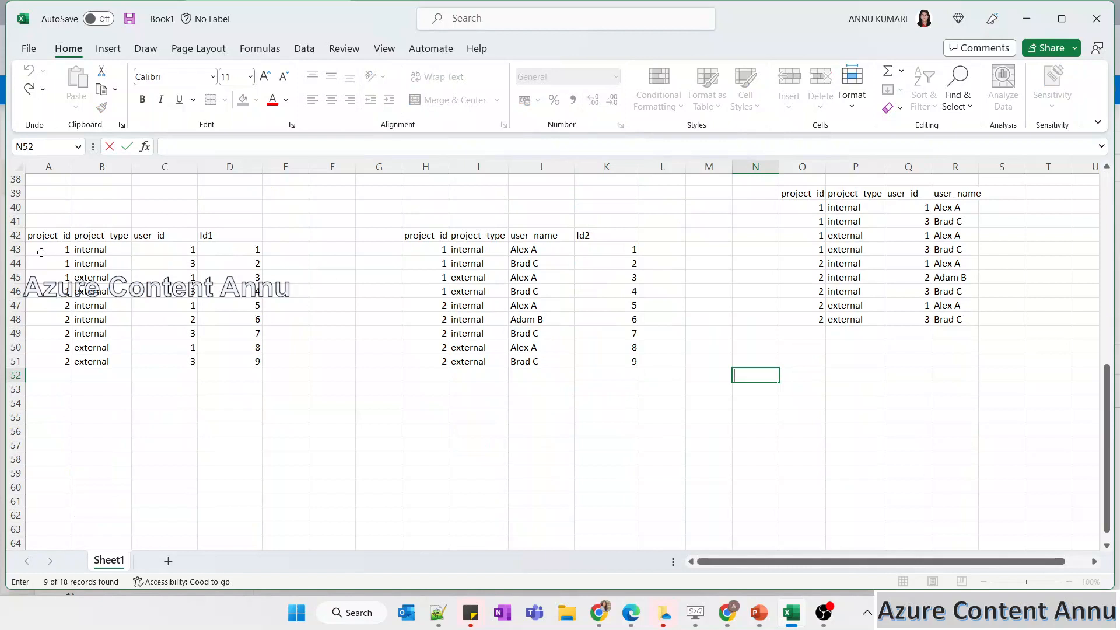
drag(41, 252, 251, 252)
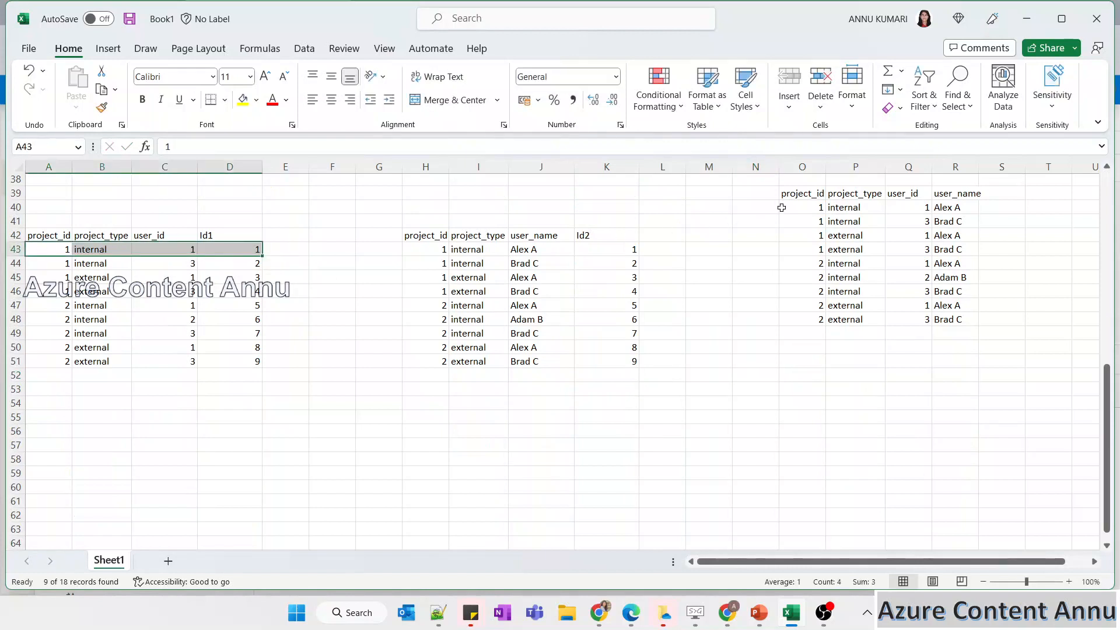
drag(782, 208, 962, 209)
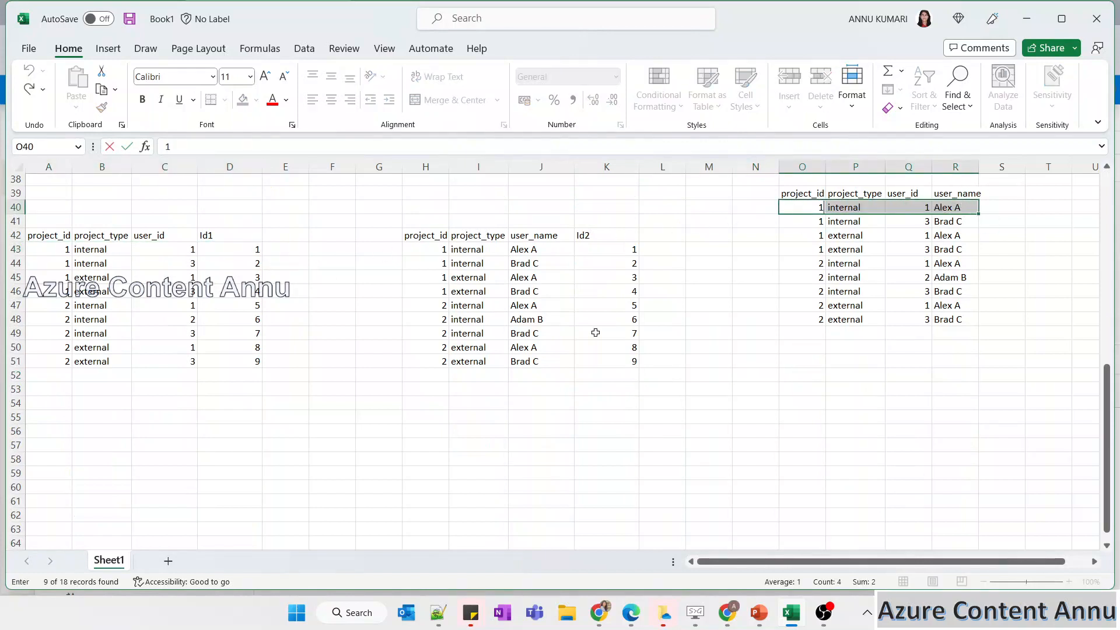
Switch to the PowerPoint slide show and mark with pen strokes how pairs of source rows become single rows in the target table.
click(758, 612)
click(829, 537)
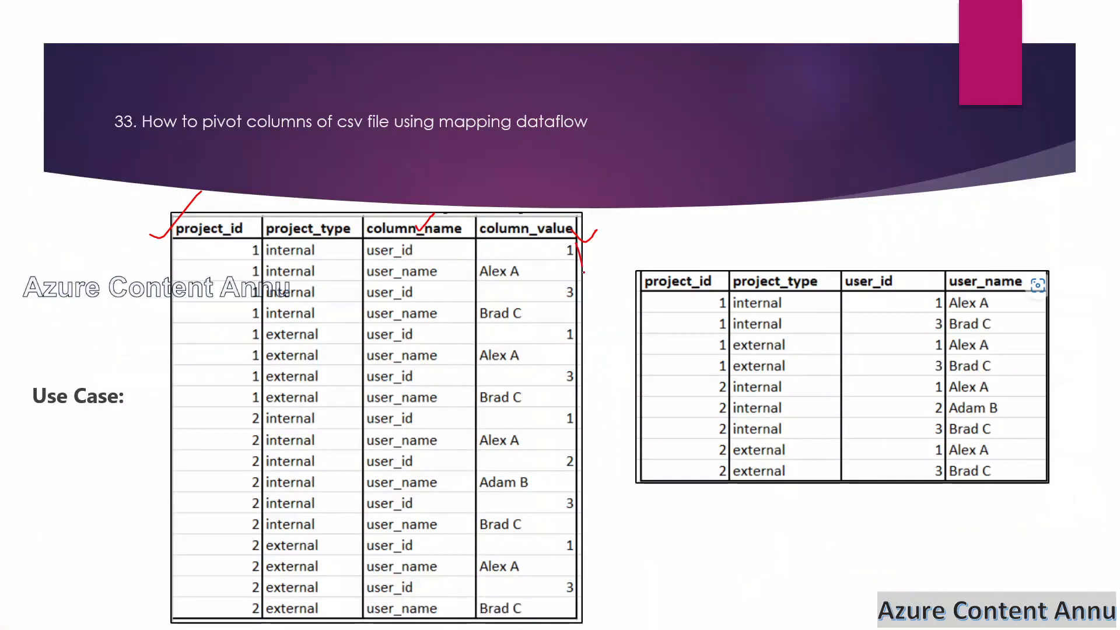
drag(647, 305, 706, 306)
mouse_move(612, 211)
mouse_down()
mouse_move(520, 252)
mouse_move(641, 284)
mouse_up()
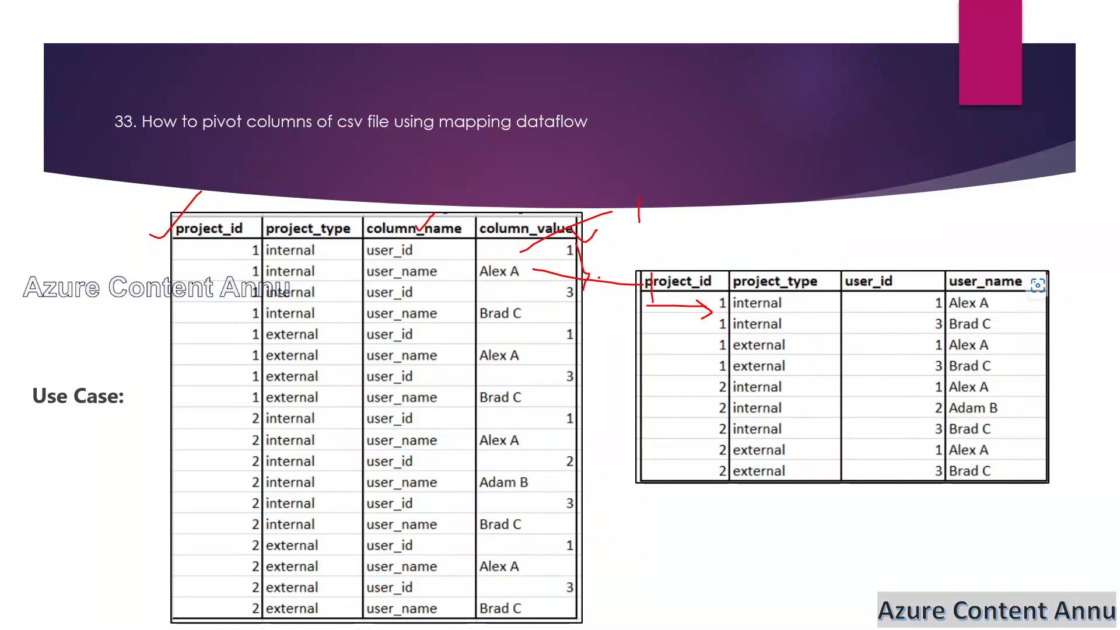
drag(667, 216, 716, 222)
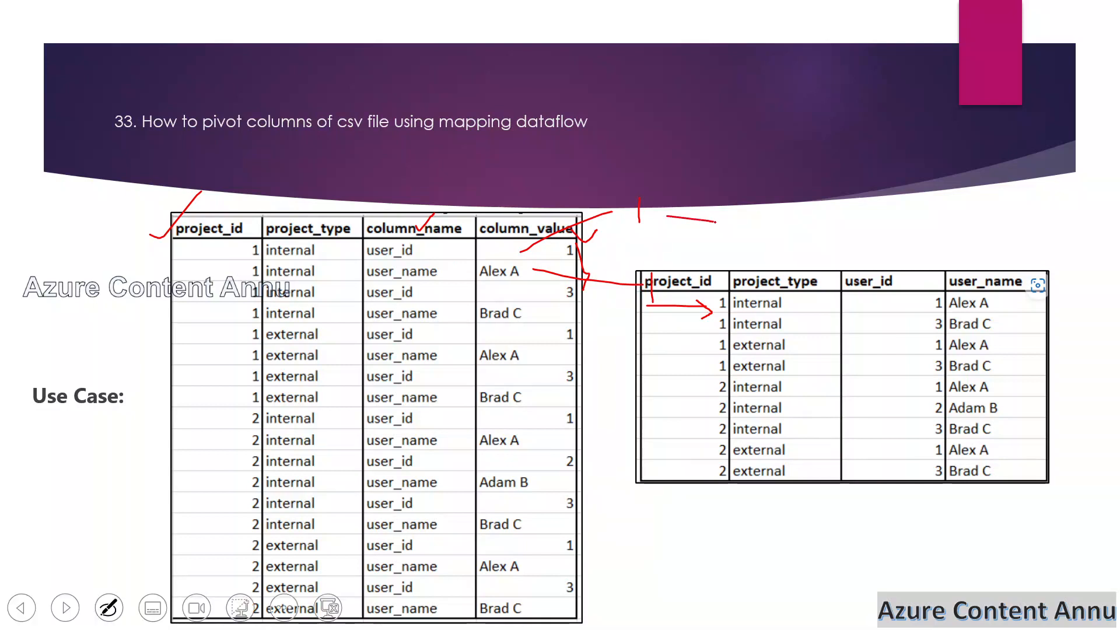
drag(671, 283, 722, 223)
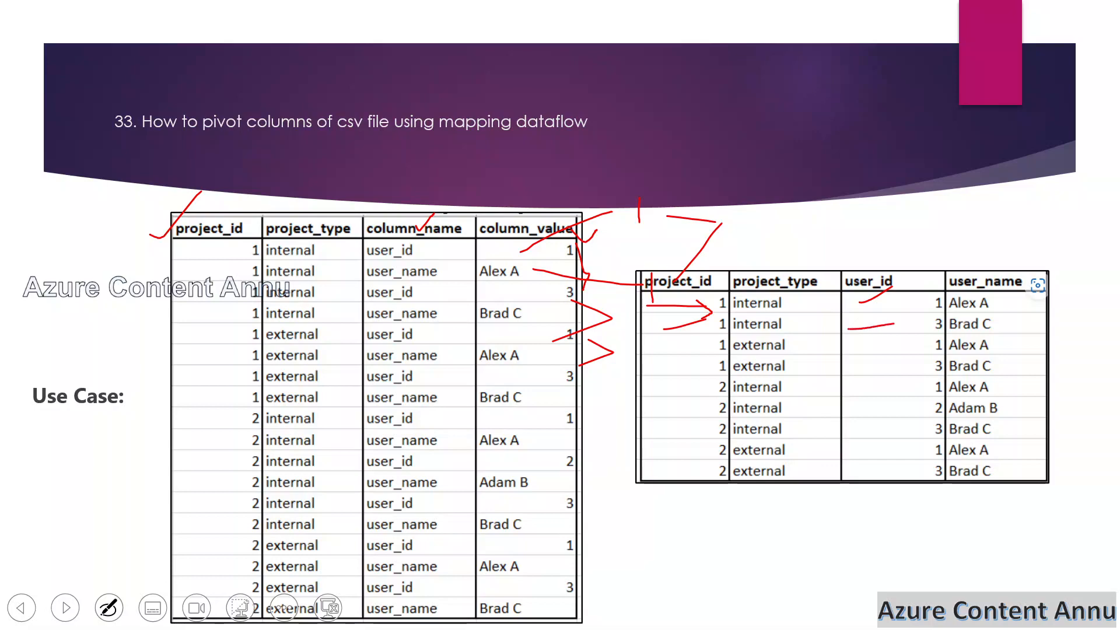
Switch back to Azure Data Factory and add a Join transformation after pivot1.
key(alt+Tab)
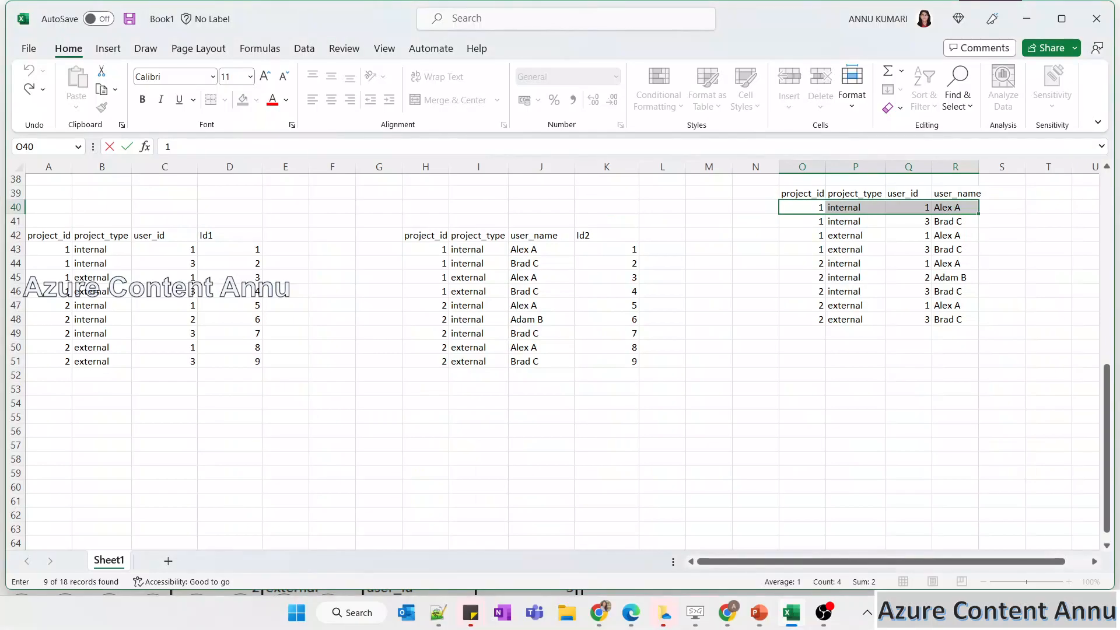
key(alt)
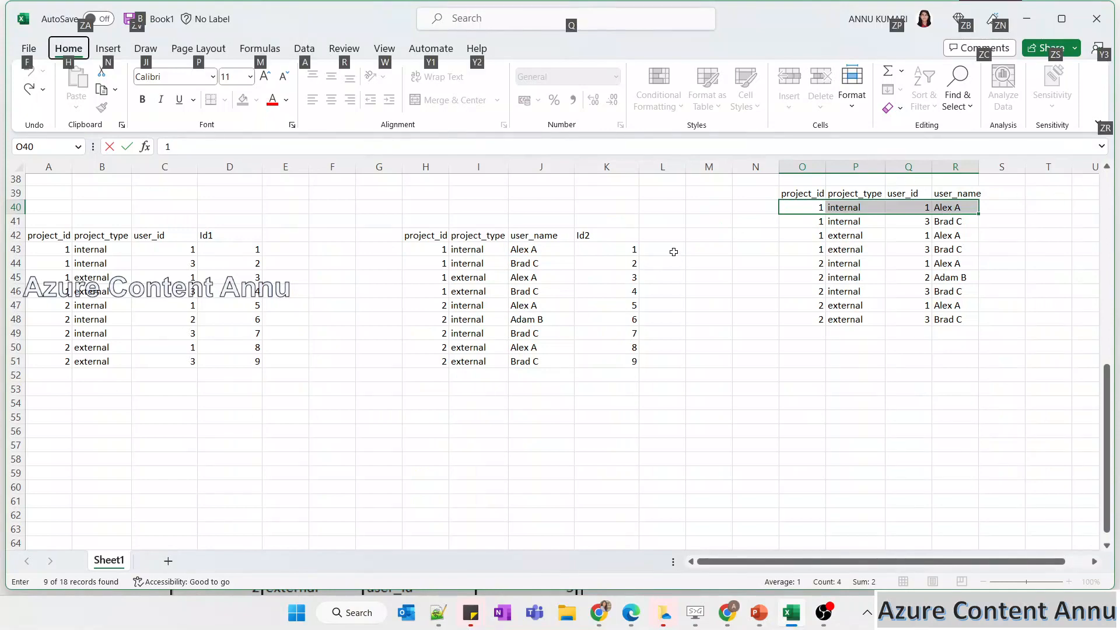
key(Escape)
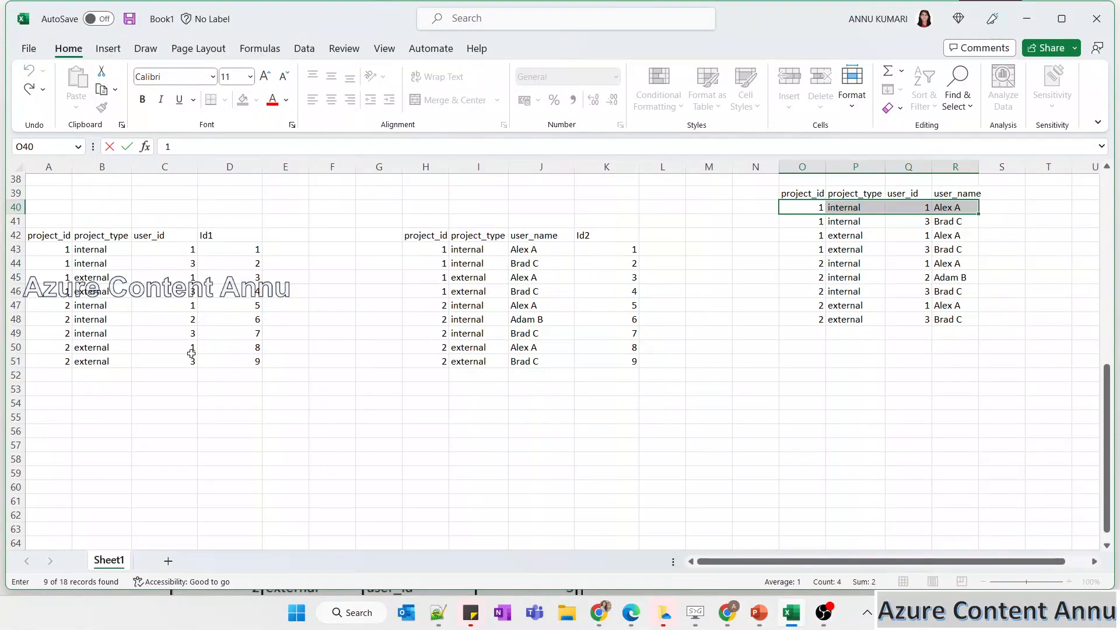
key(alt+Tab)
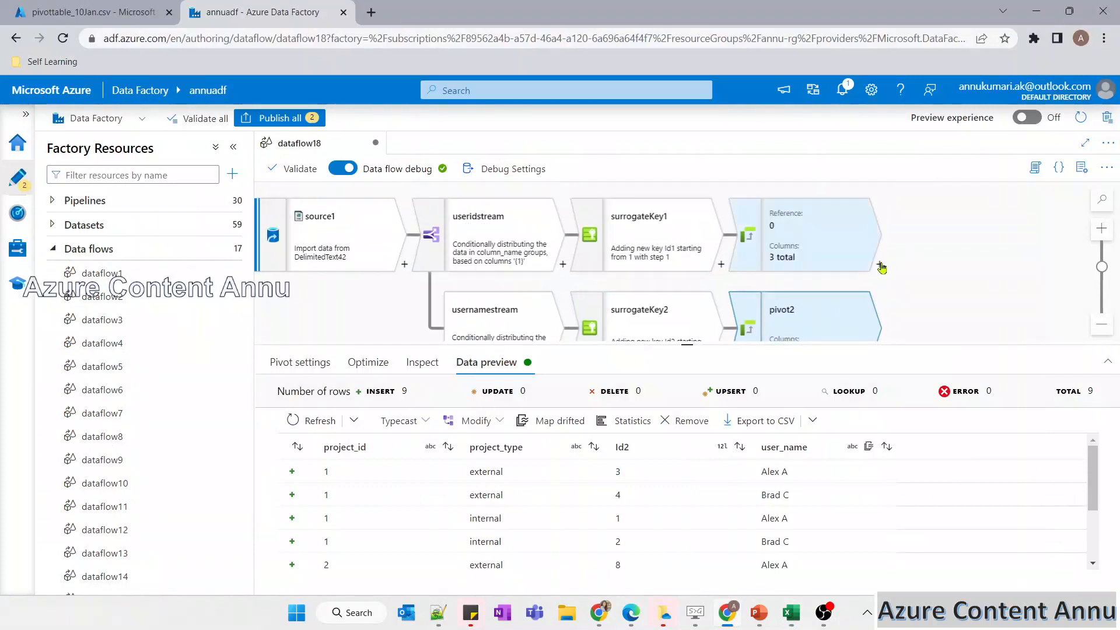
click(878, 264)
text(joi)
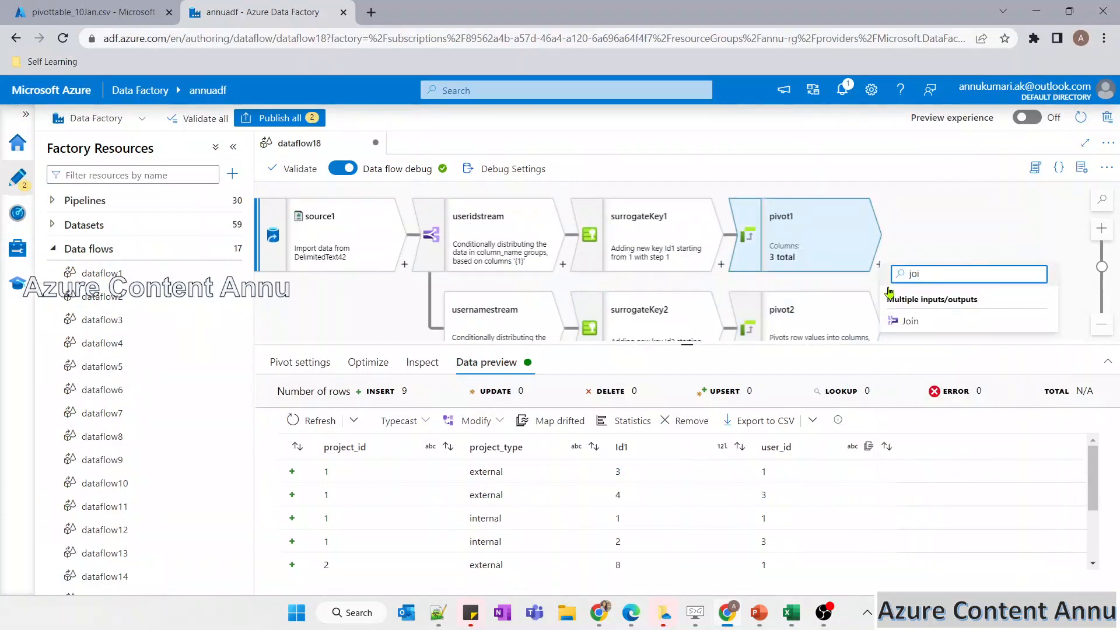
click(908, 320)
Set the right stream of join1 to pivot2.
click(483, 509)
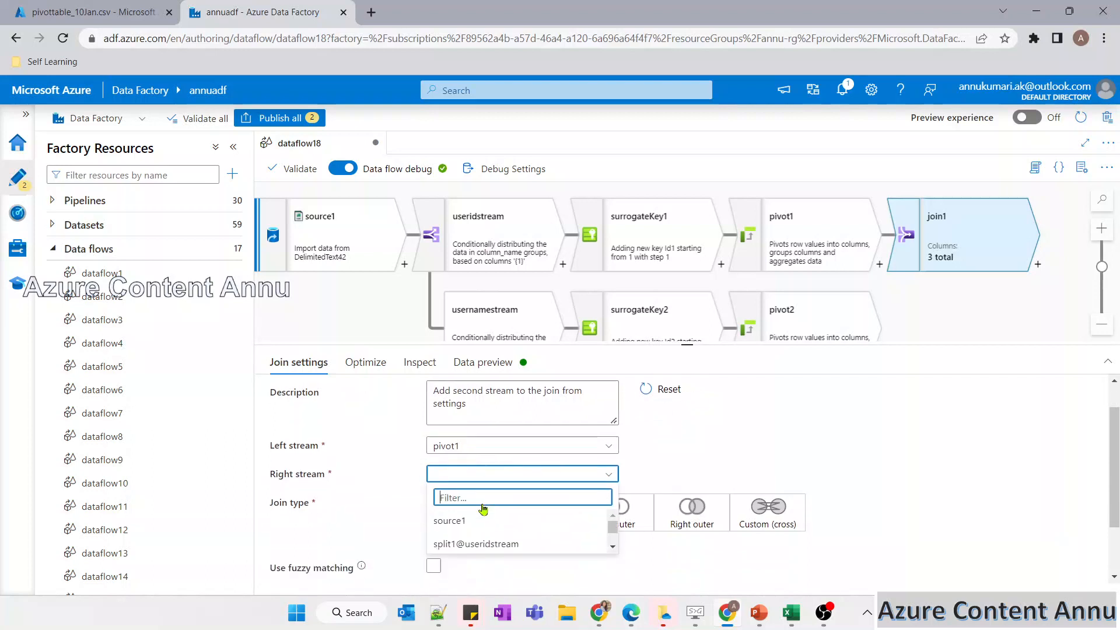
scroll(495, 508, down, 2)
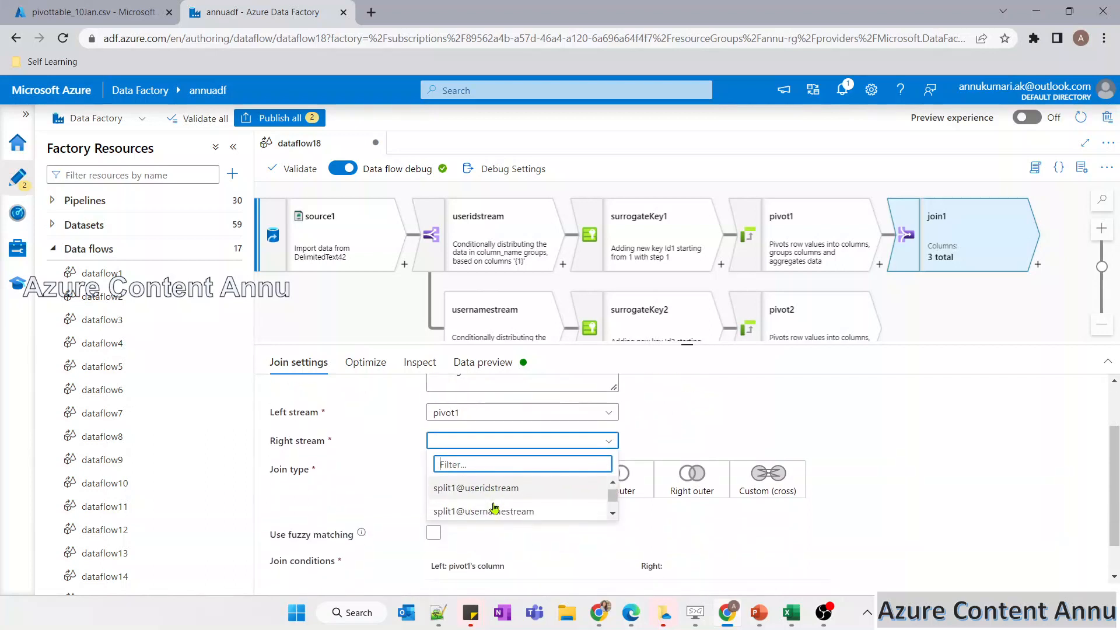
scroll(494, 509, down, 1)
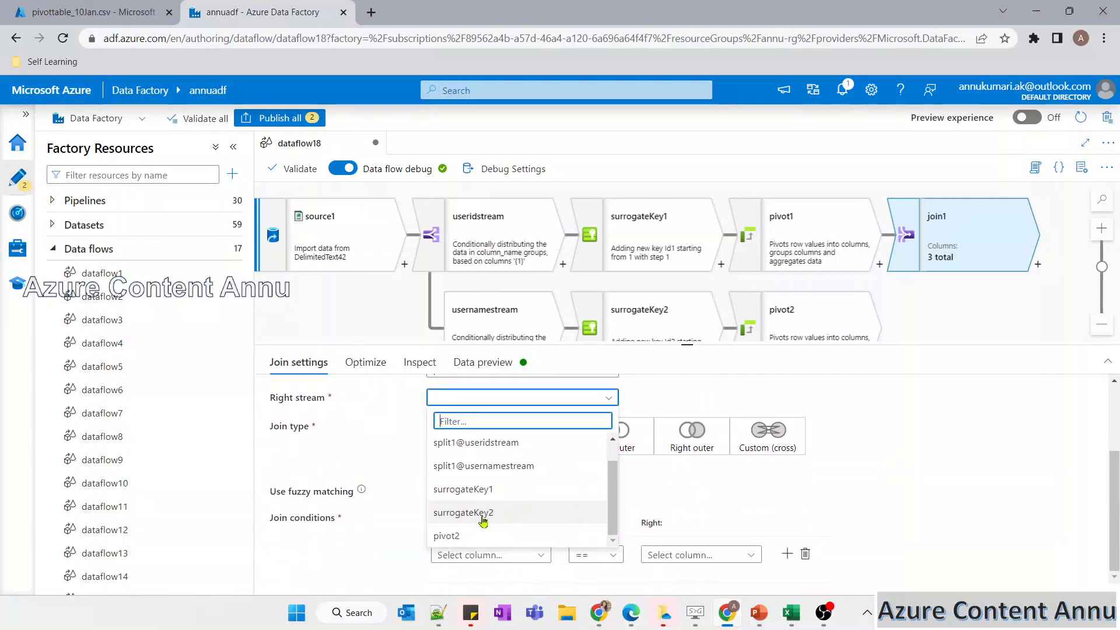
click(507, 554)
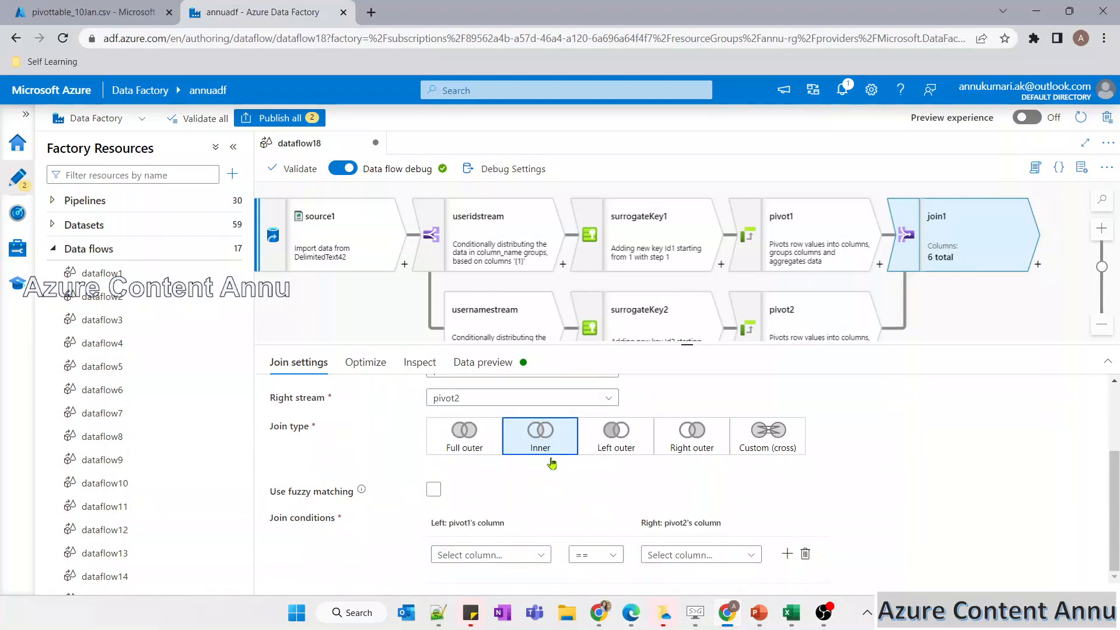
Set the join condition of join1 to Id1 from pivot1 equals Id2 from pivot2.
click(512, 555)
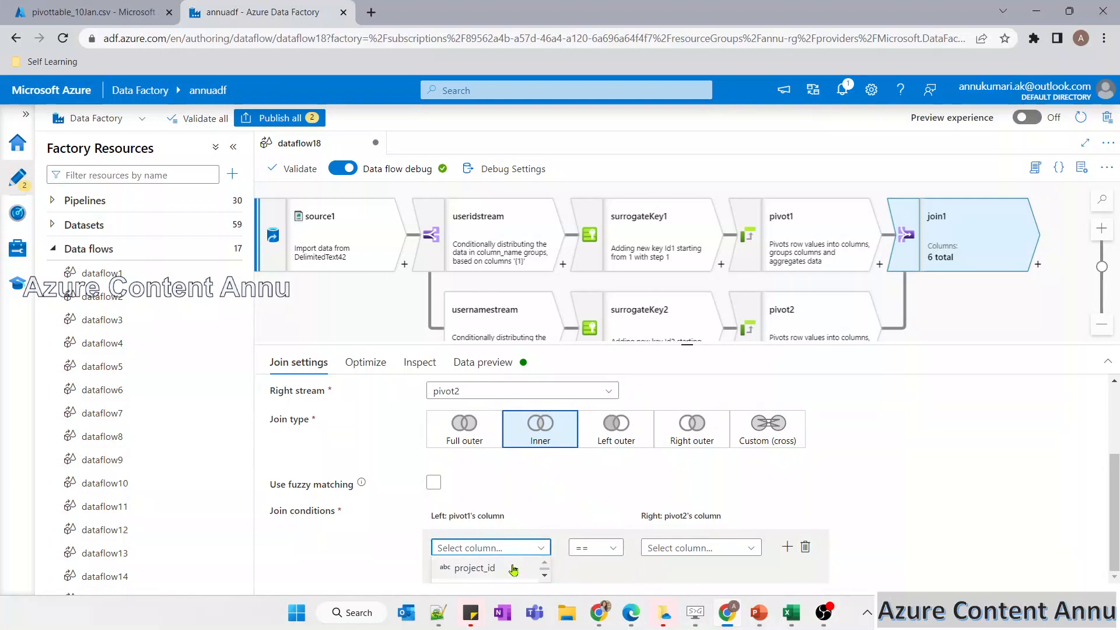
scroll(510, 566, down, 1)
click(502, 566)
click(702, 553)
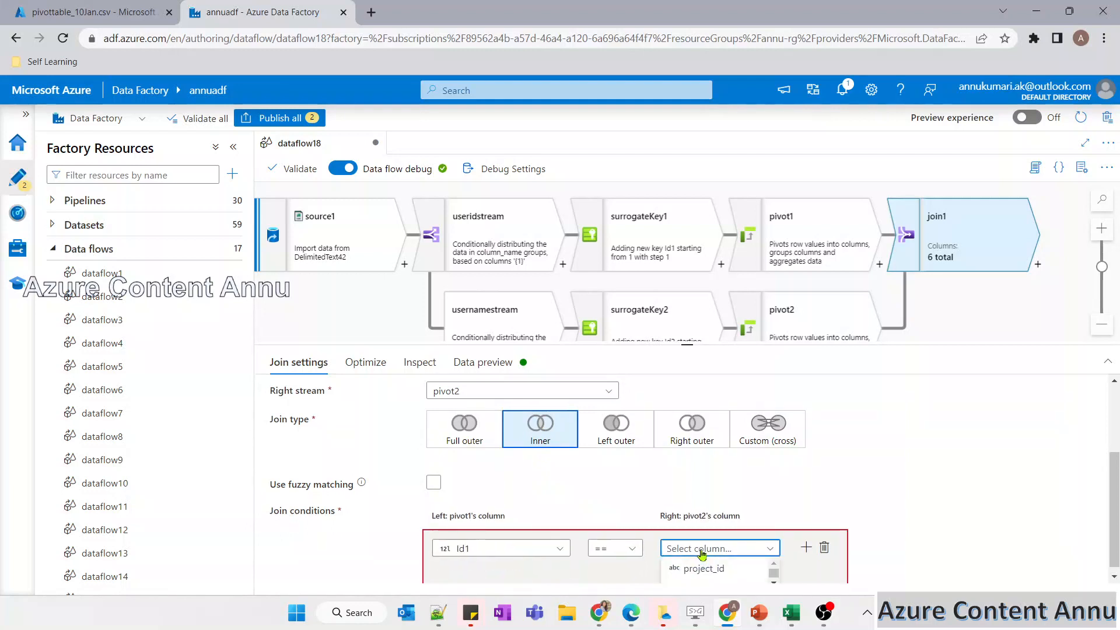
scroll(704, 564, down, 2)
click(697, 576)
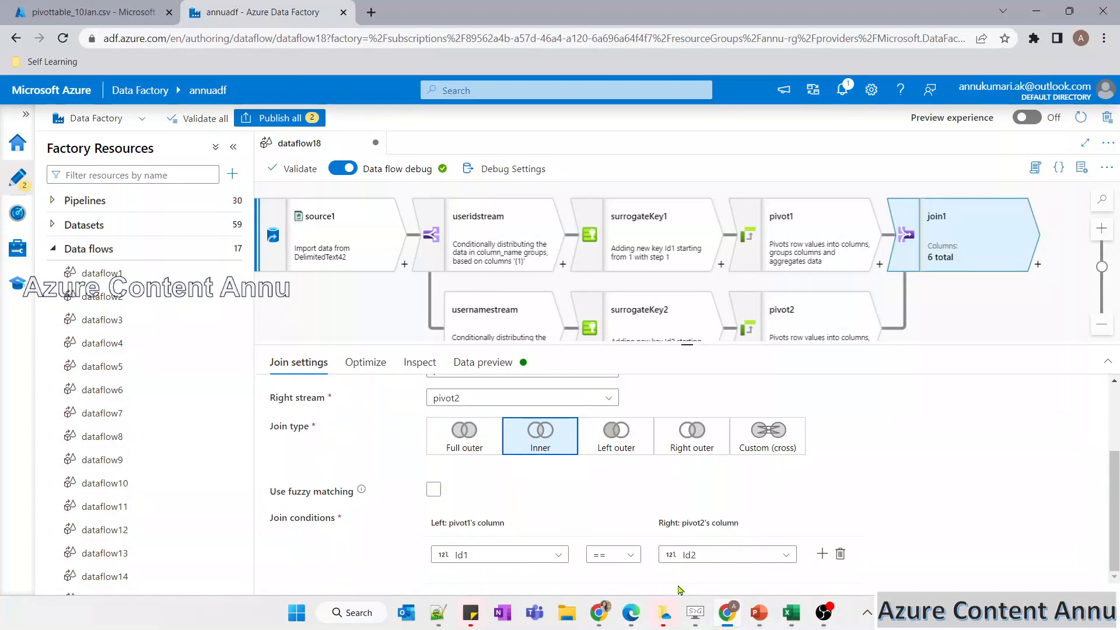
Refresh the data preview of join1 and enlarge the preview area to examine the joined rows.
click(483, 362)
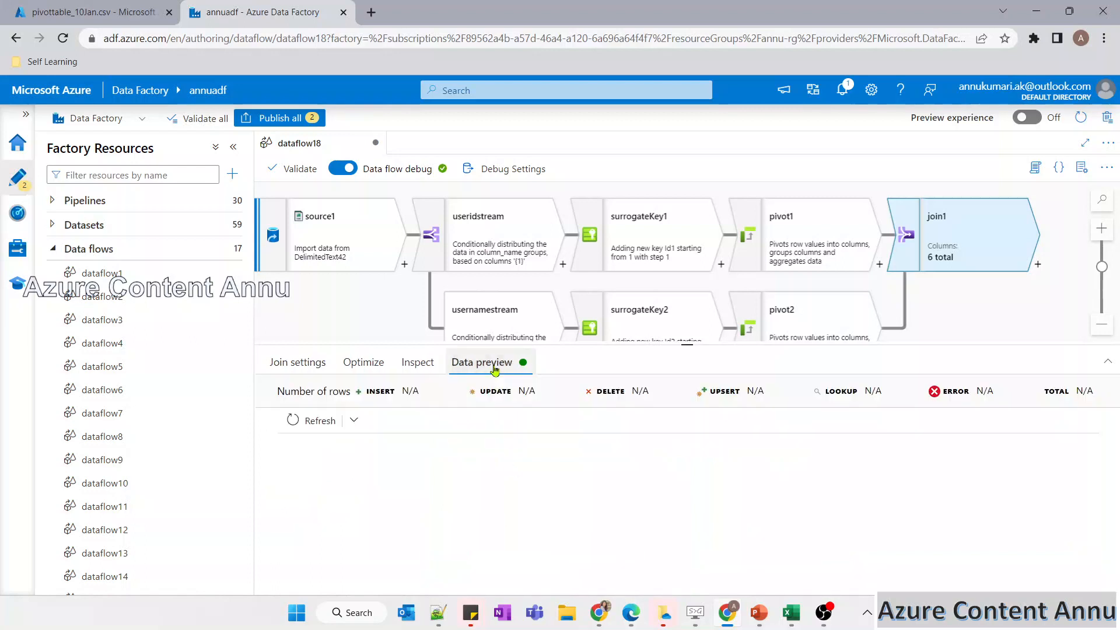
click(324, 419)
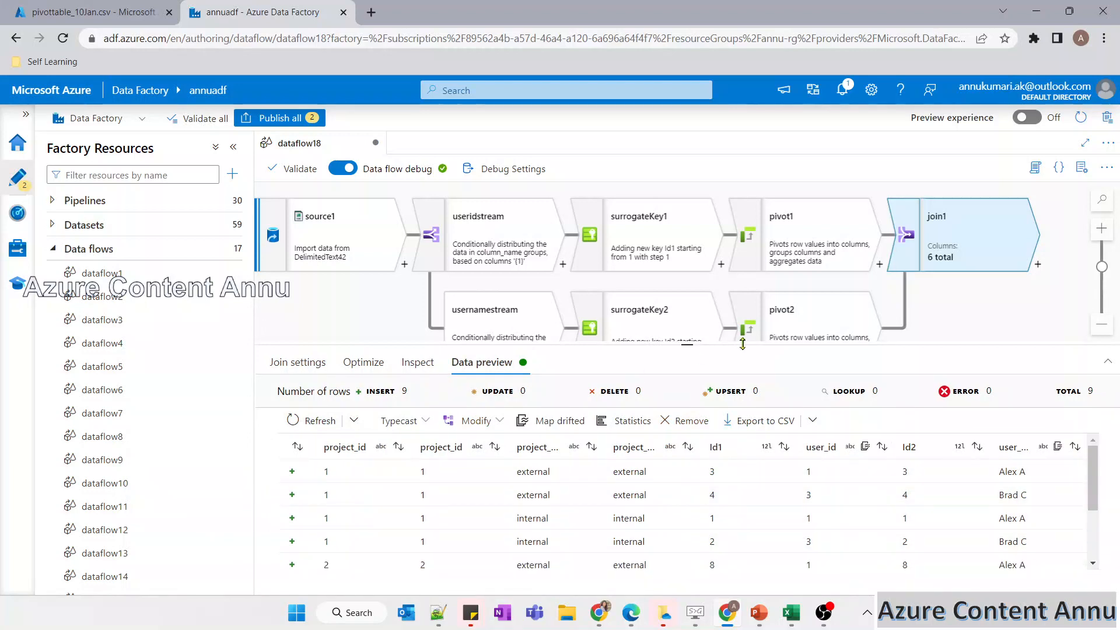
drag(688, 344, 688, 256)
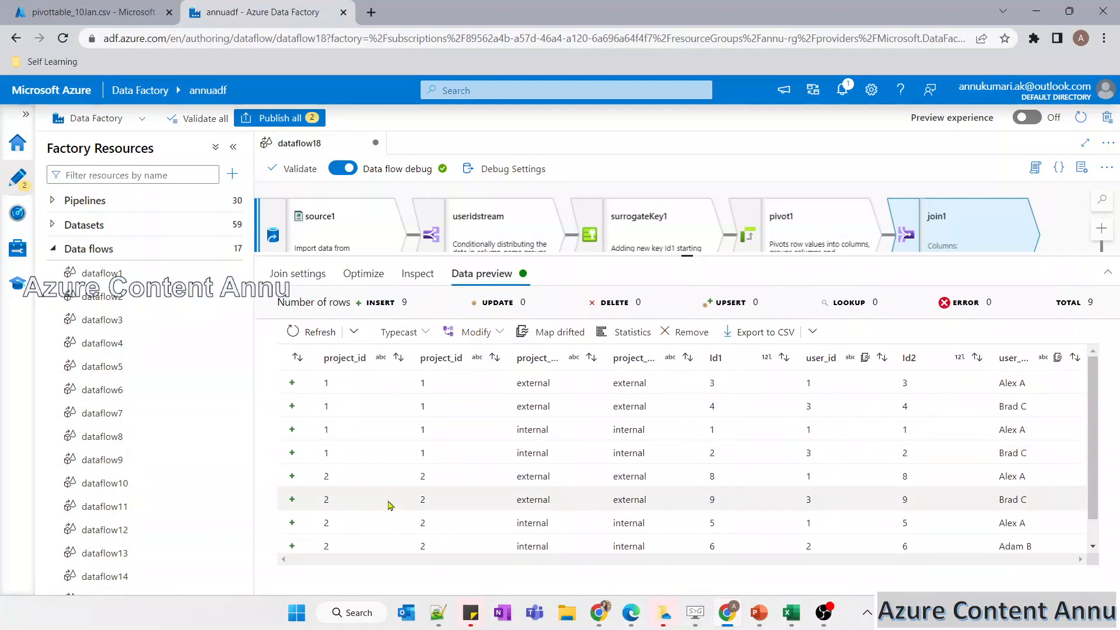
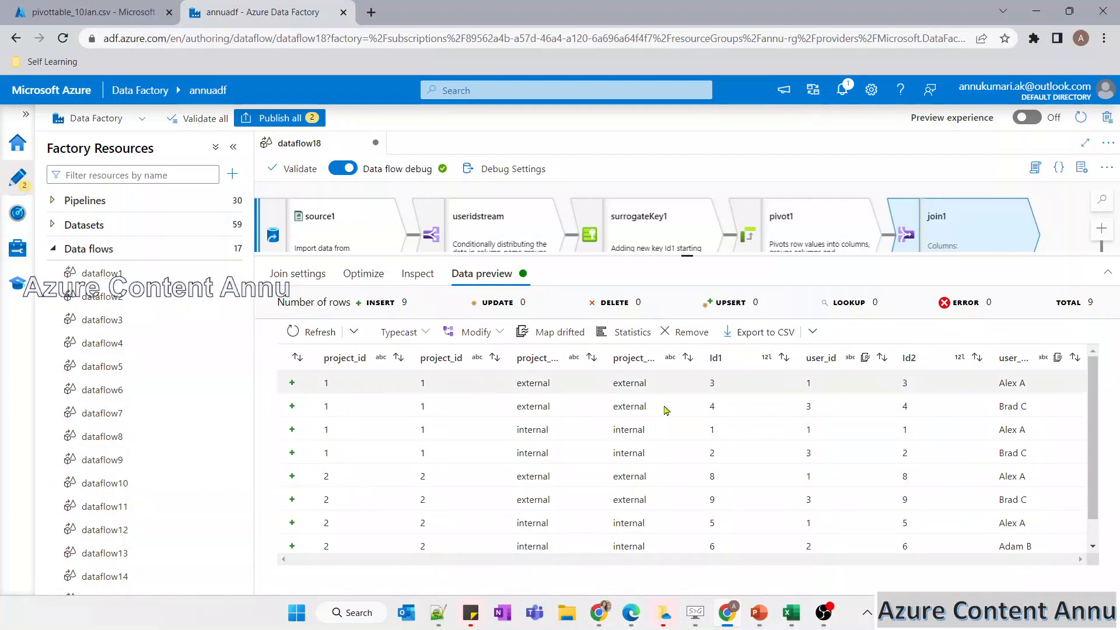
Add a Select transformation after join1 and bring up its input column mappings.
scroll(951, 208, right, 2)
scroll(952, 208, down, 1)
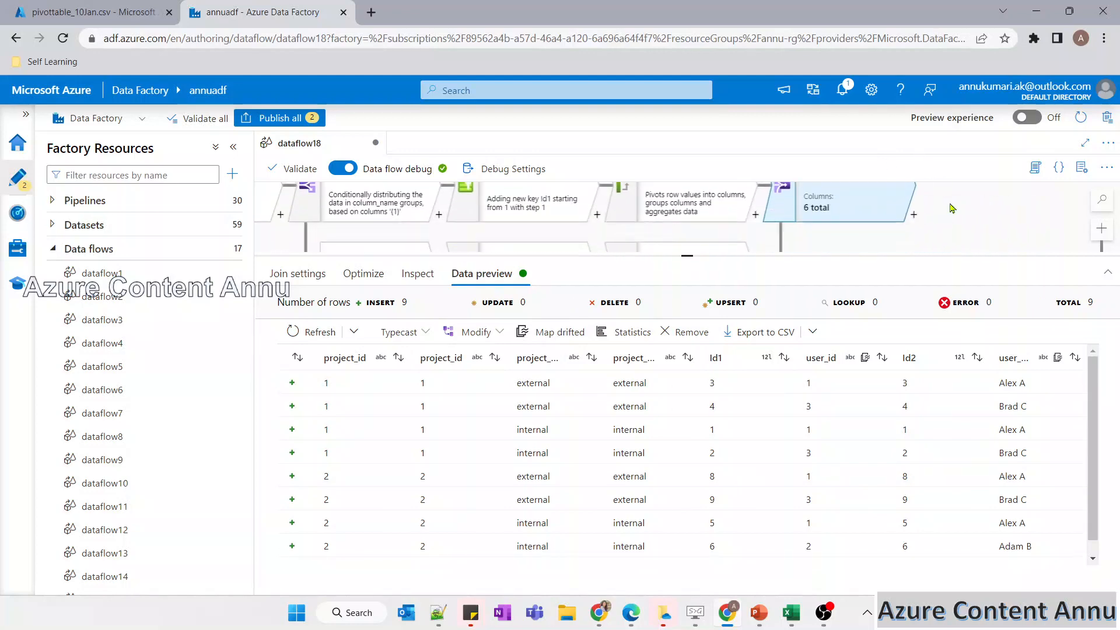
click(914, 216)
text(se)
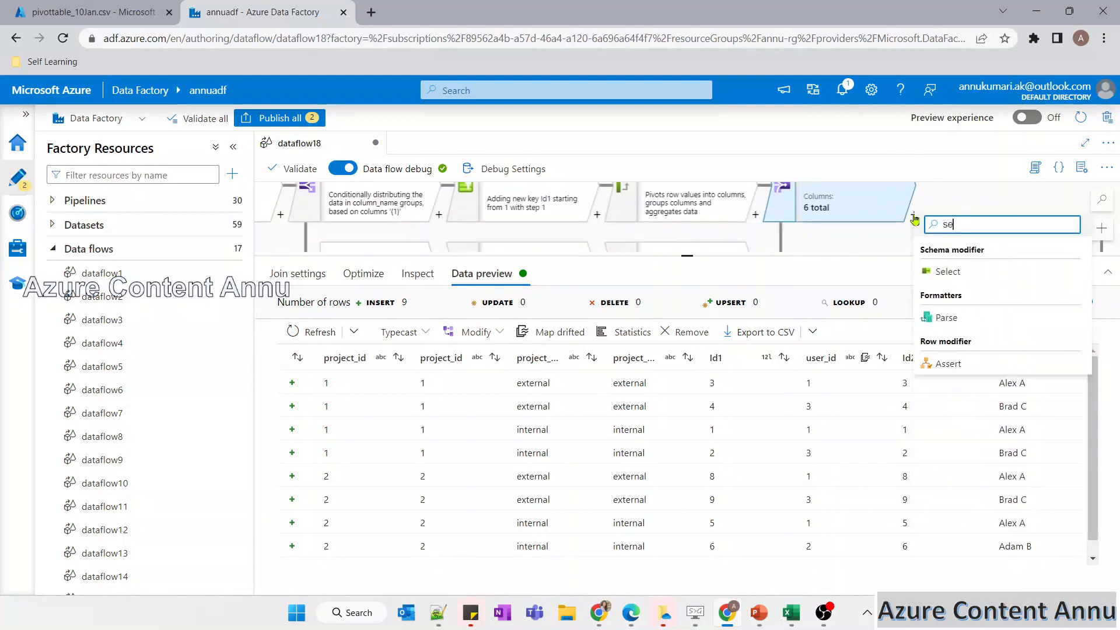
click(963, 270)
scroll(650, 381, down, 2)
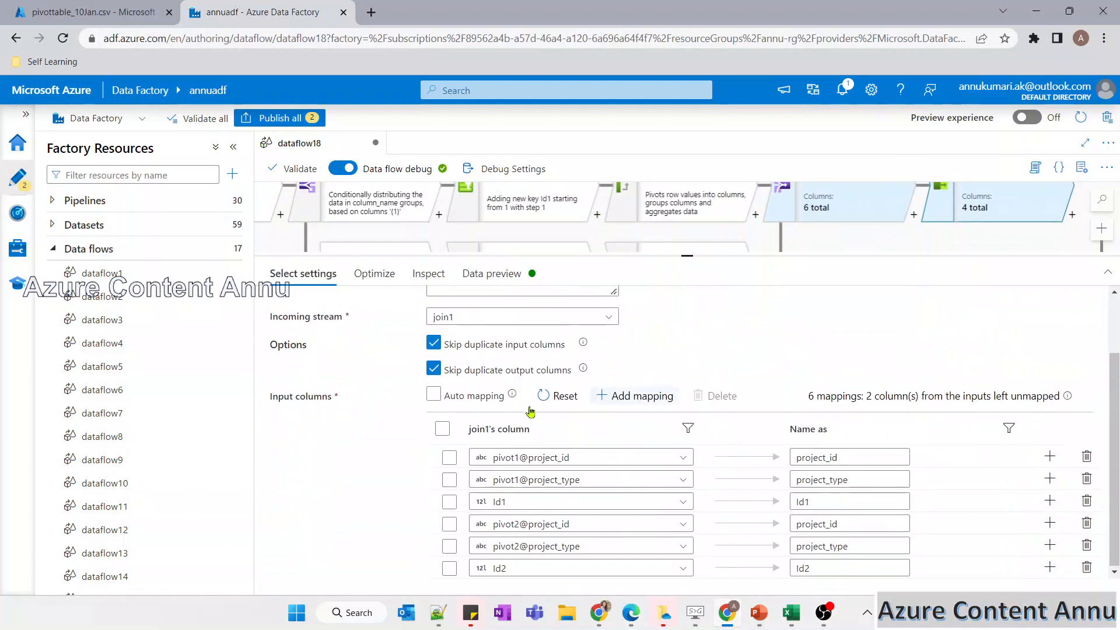
Mark the pivot1@project_id, pivot1@project_type, Id1 and Id2 mappings in select1.
click(450, 457)
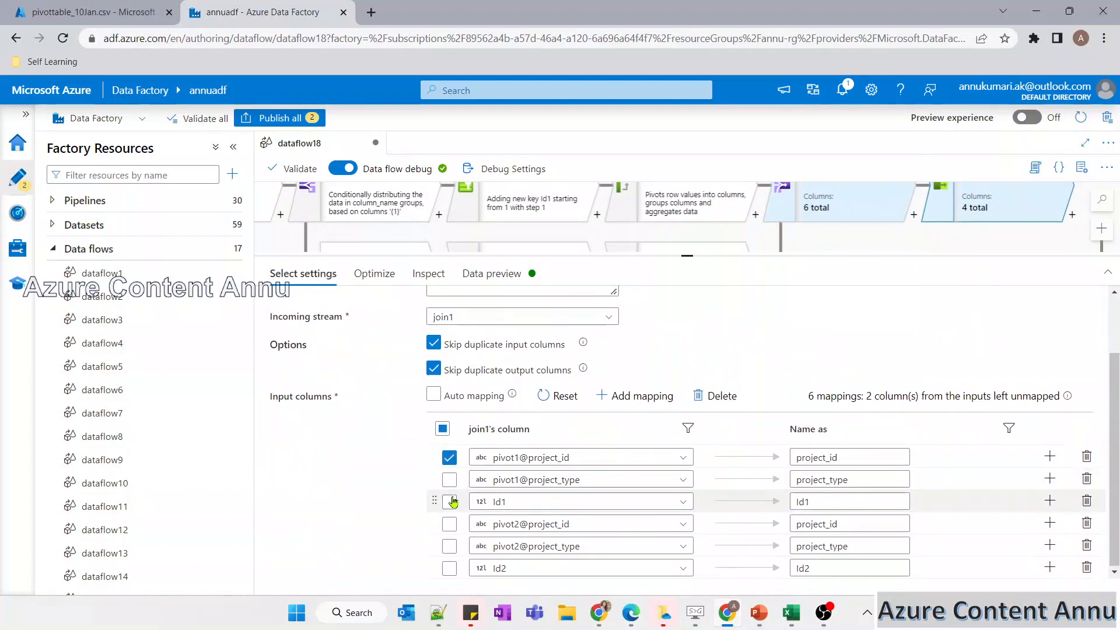
click(449, 523)
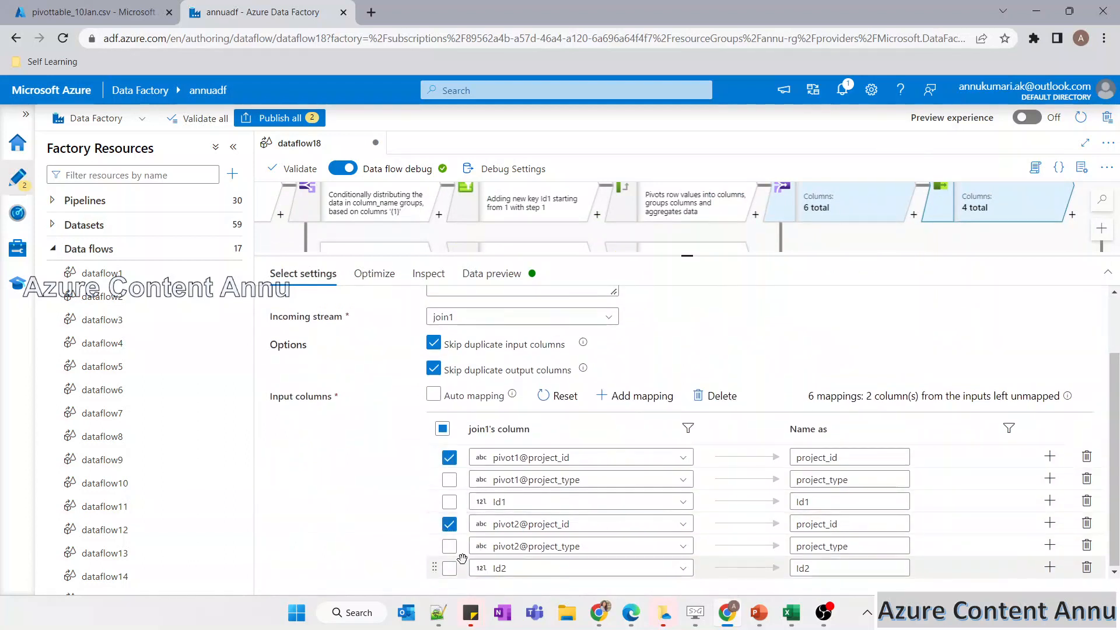
click(449, 524)
click(449, 479)
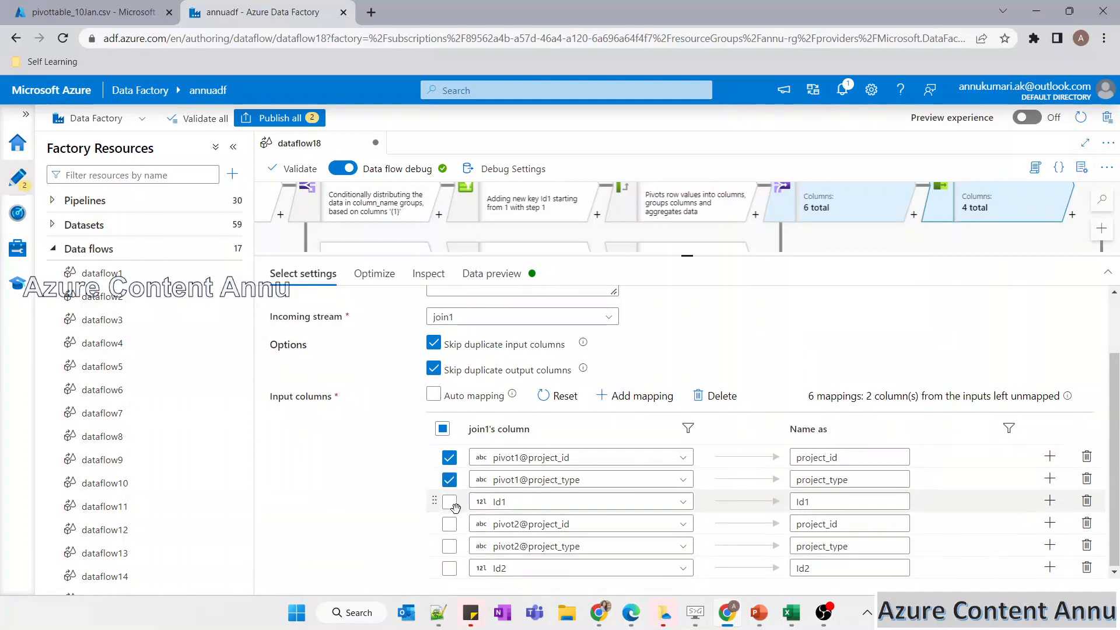
click(450, 503)
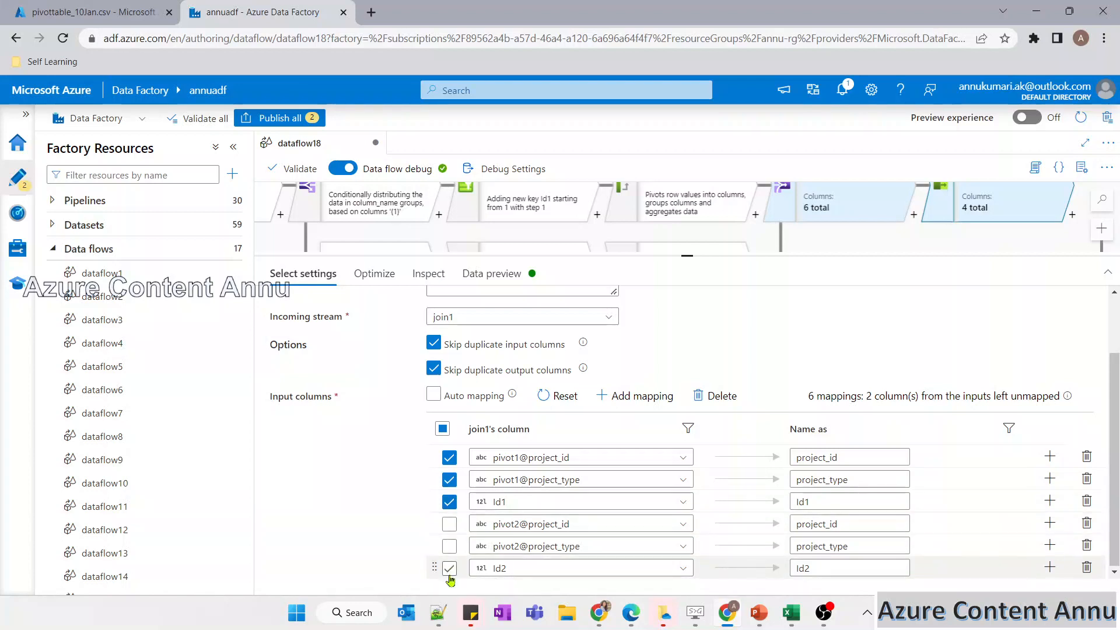
click(450, 575)
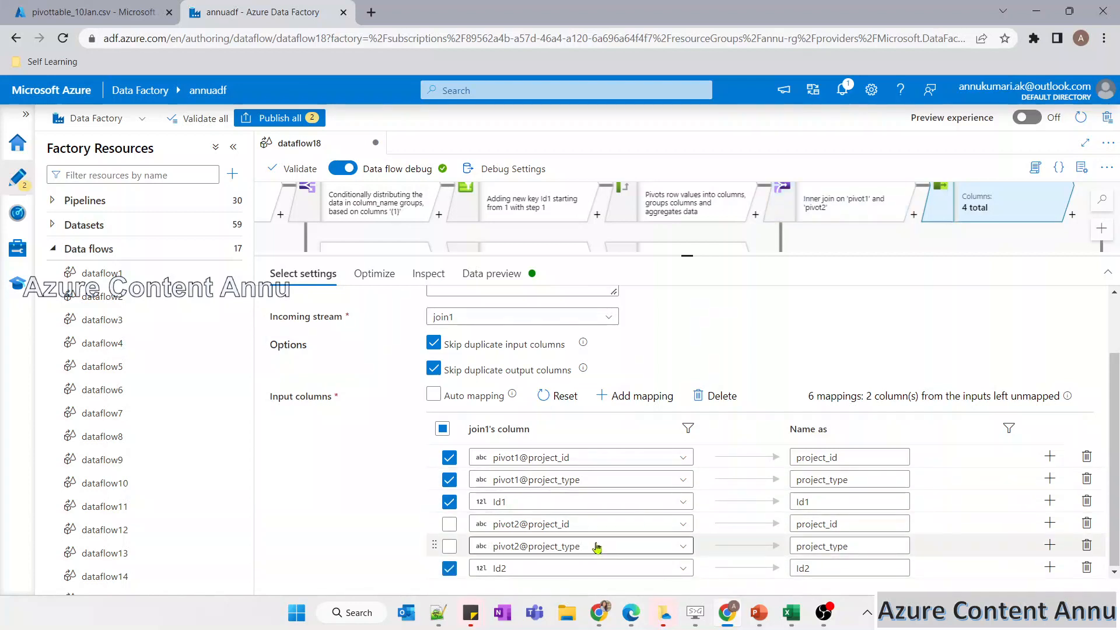
Check the columns in join1's data preview against the select1 mappings, and delete the select1 transformation.
click(849, 208)
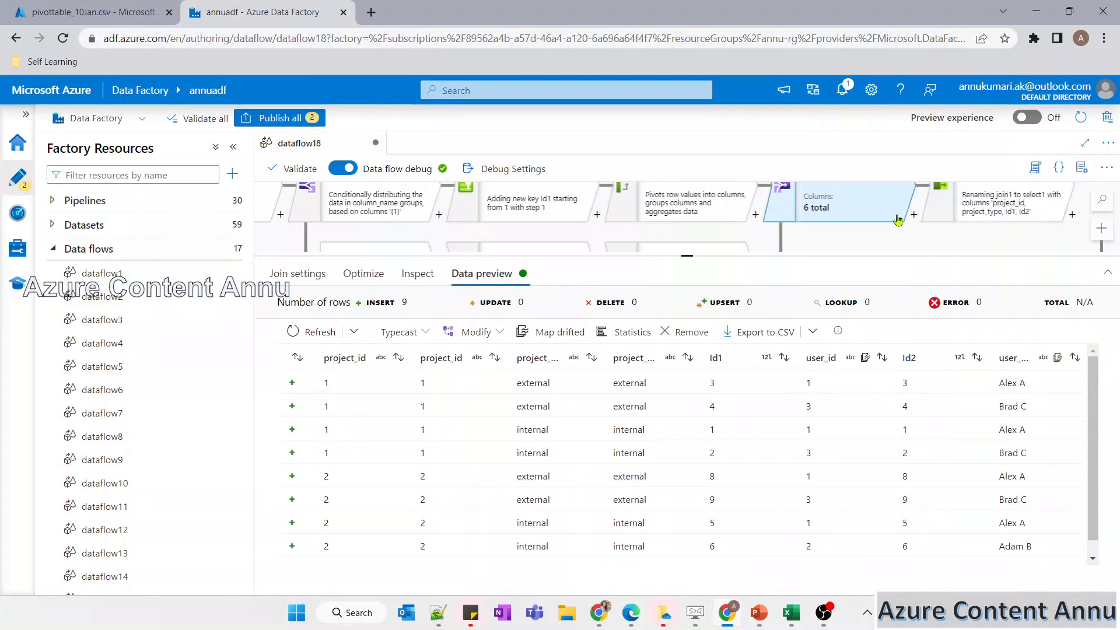
drag(908, 208, 896, 224)
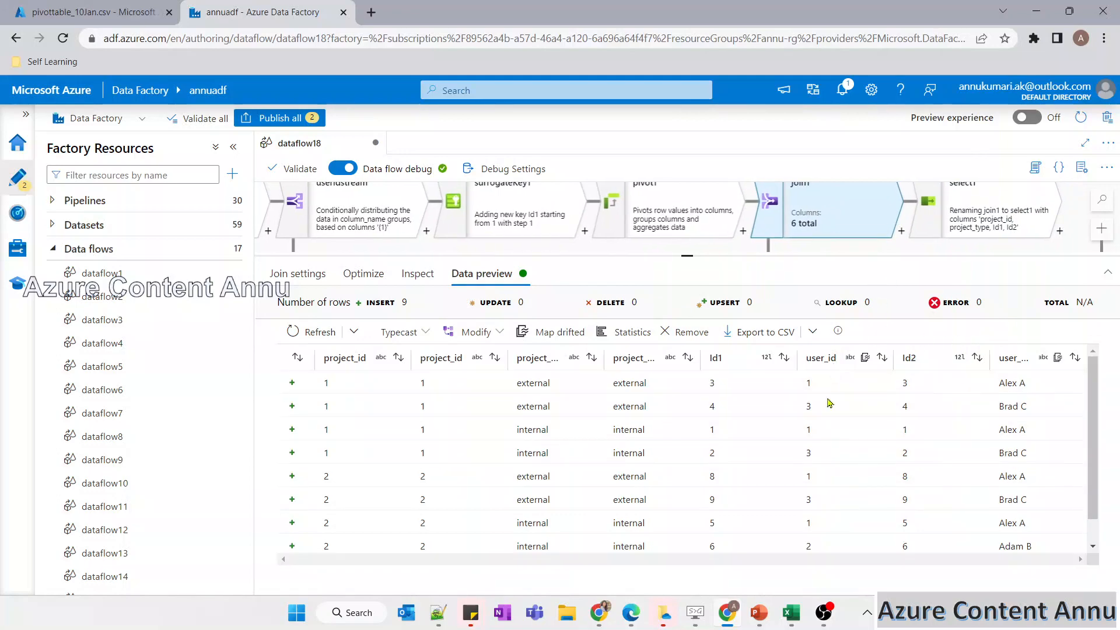
click(980, 218)
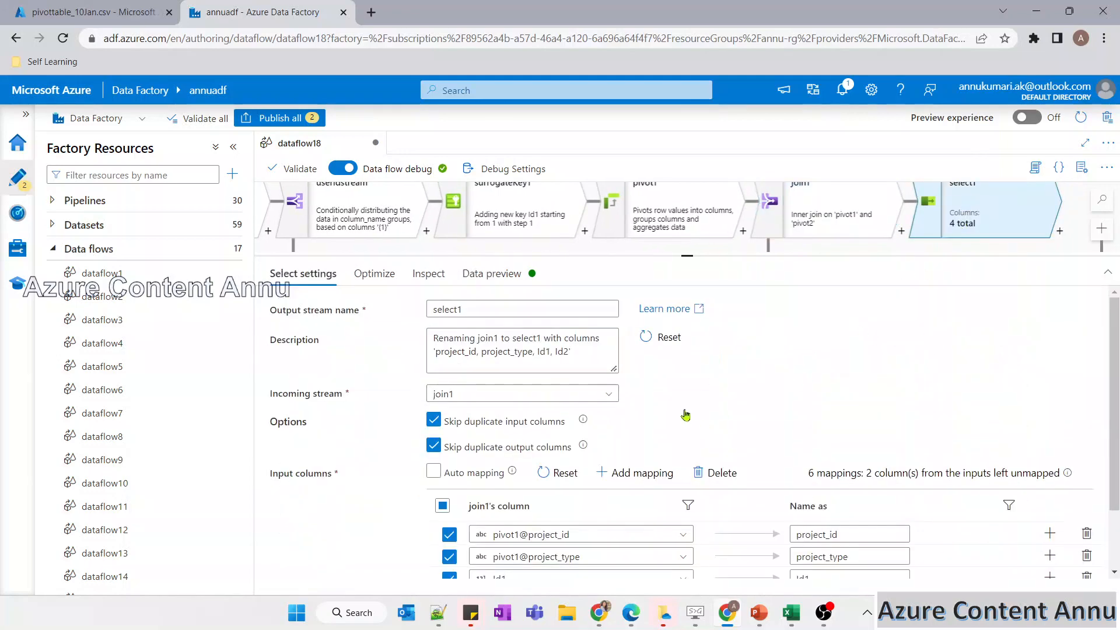
scroll(685, 414, down, 2)
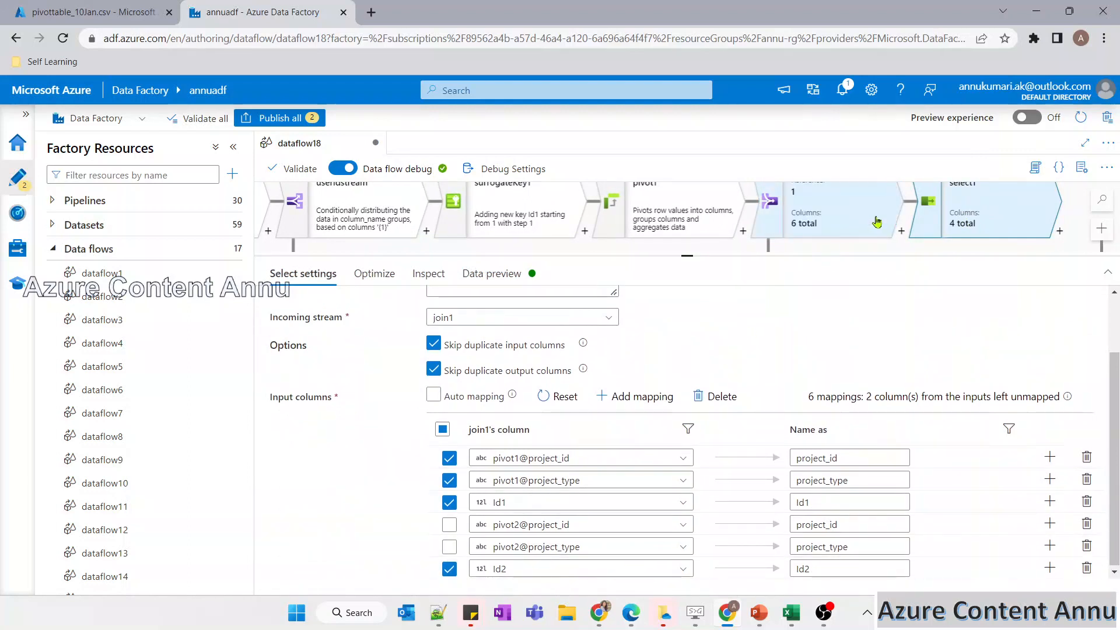
key(Delete)
Map the drifted columns of join1 into a derived column transformation and open its data preview.
click(823, 210)
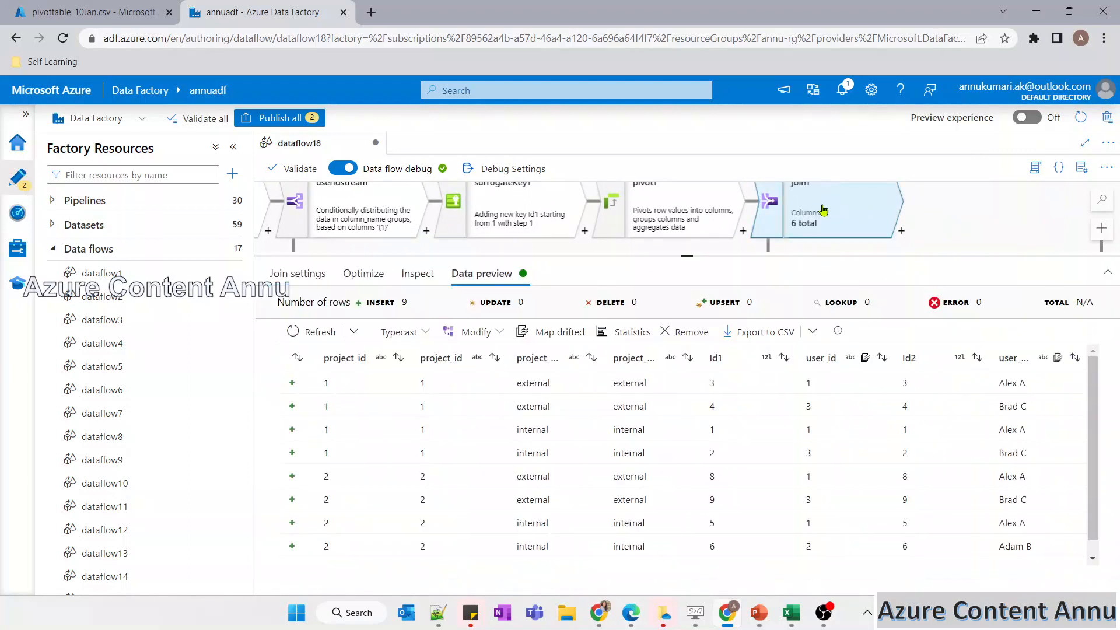
click(560, 334)
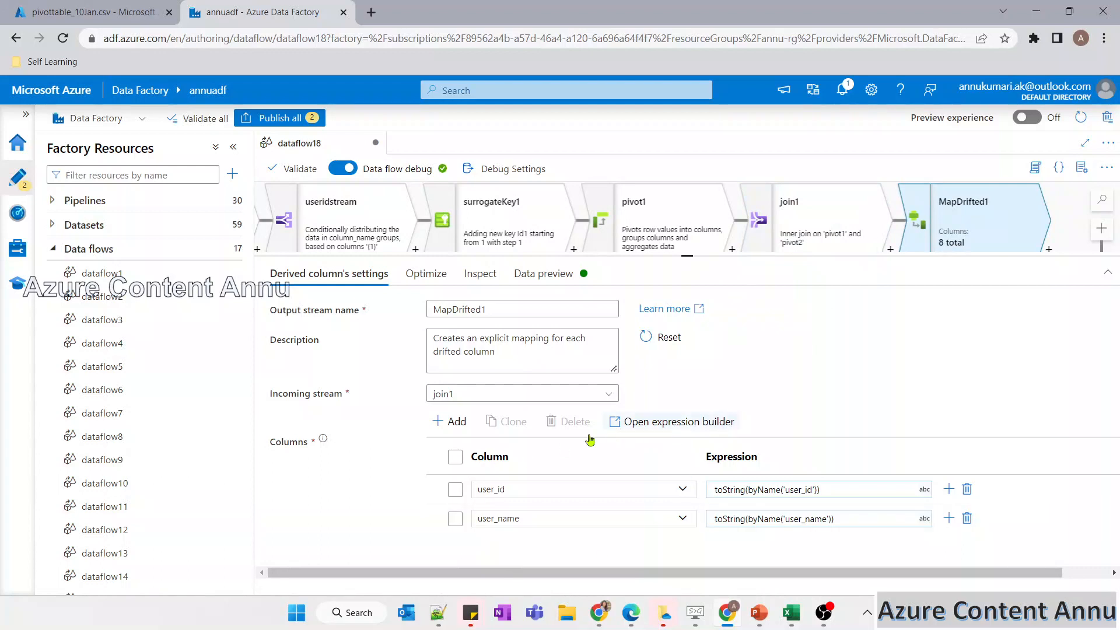
click(543, 273)
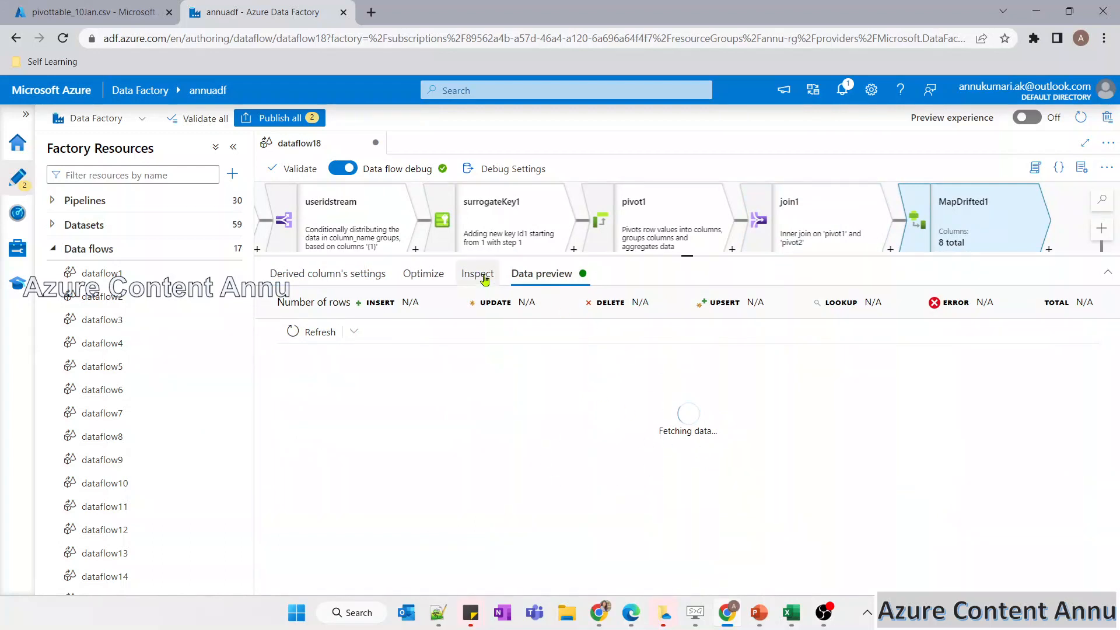
Compare the inspected schemas of join1 and MapDrifted1 and review MapDrifted1's data preview.
click(800, 232)
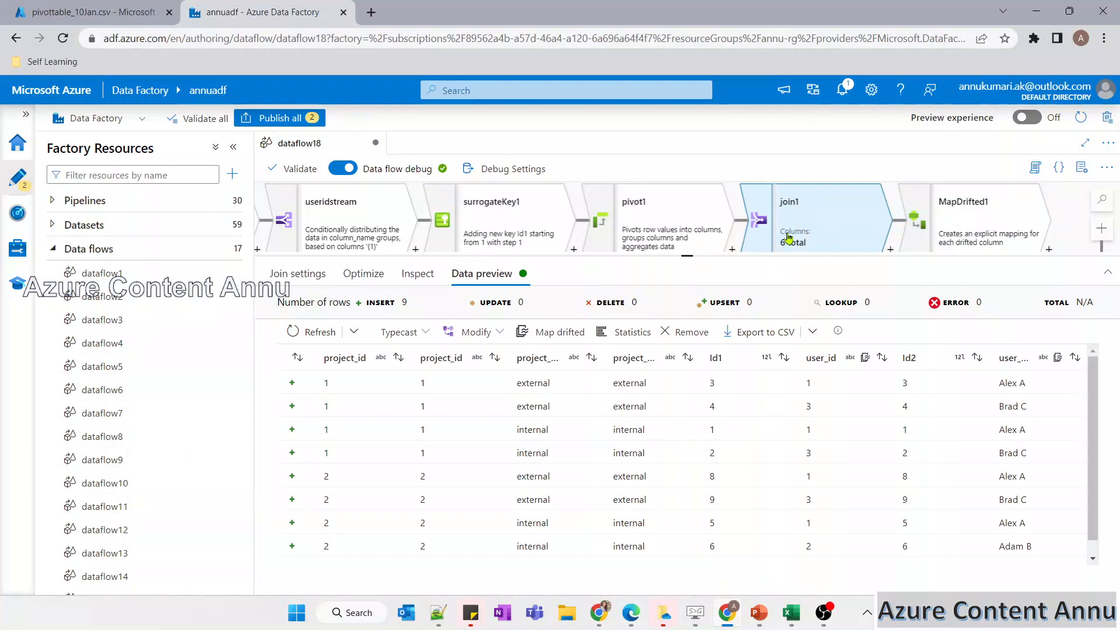
click(418, 273)
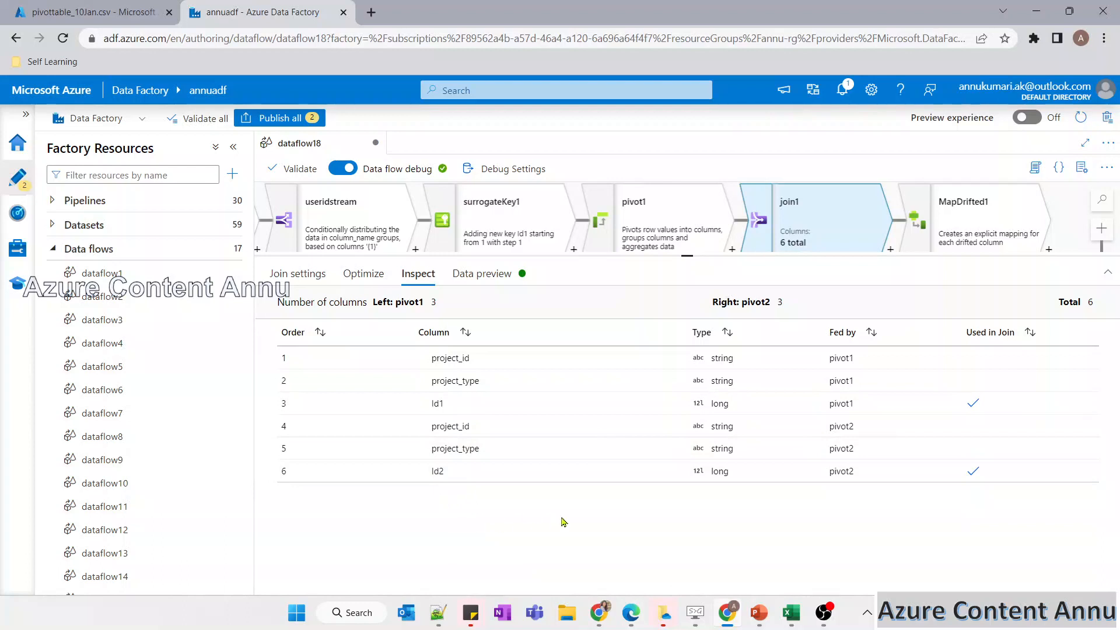
click(968, 221)
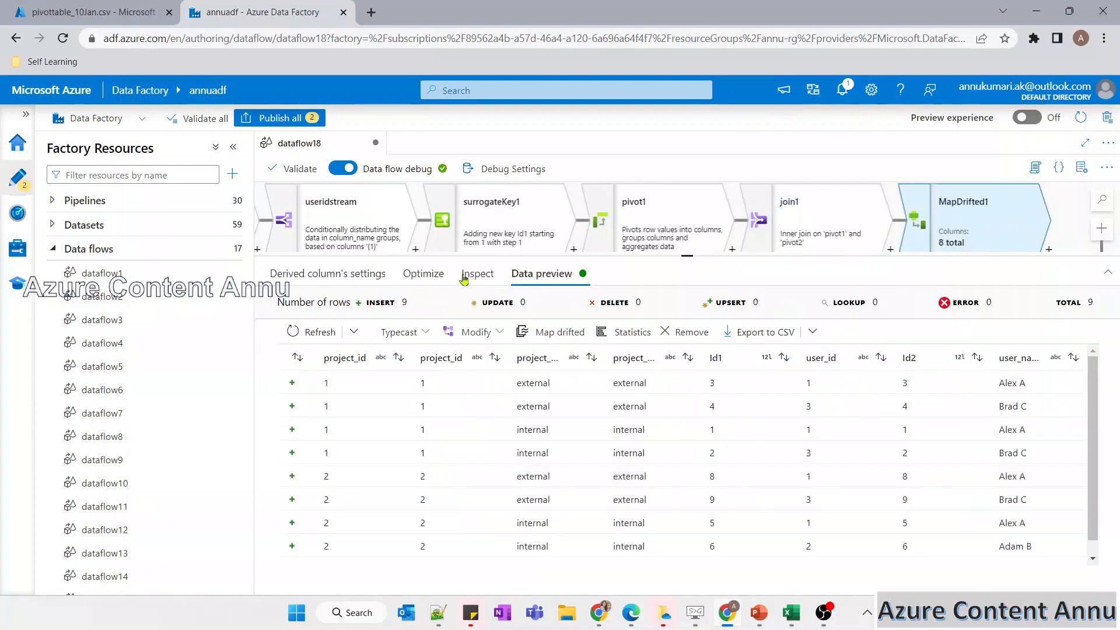
click(476, 274)
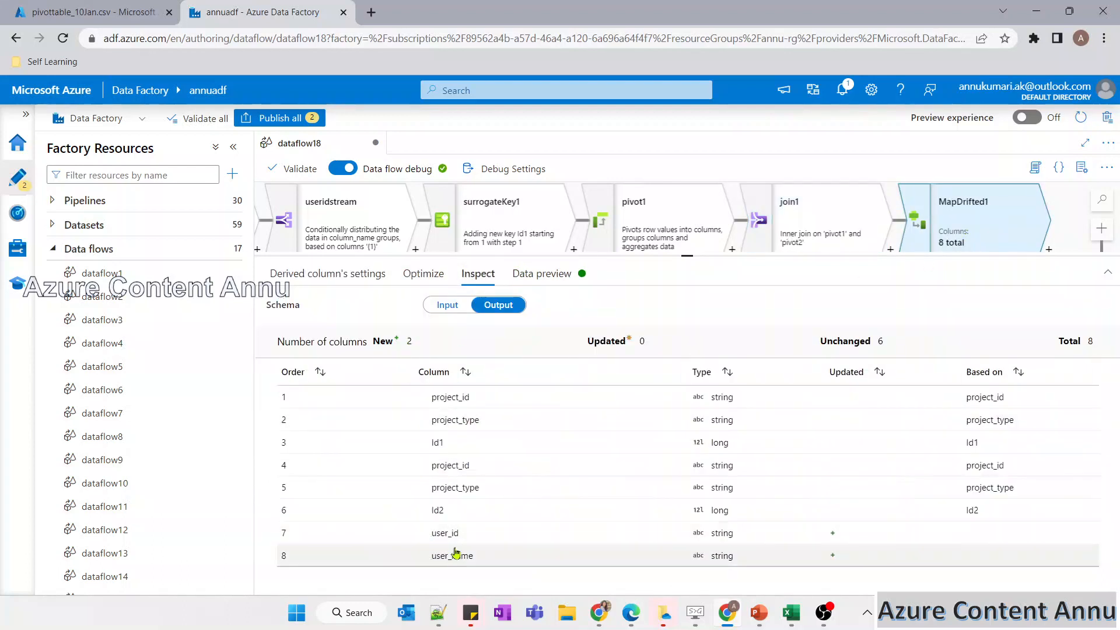
click(541, 275)
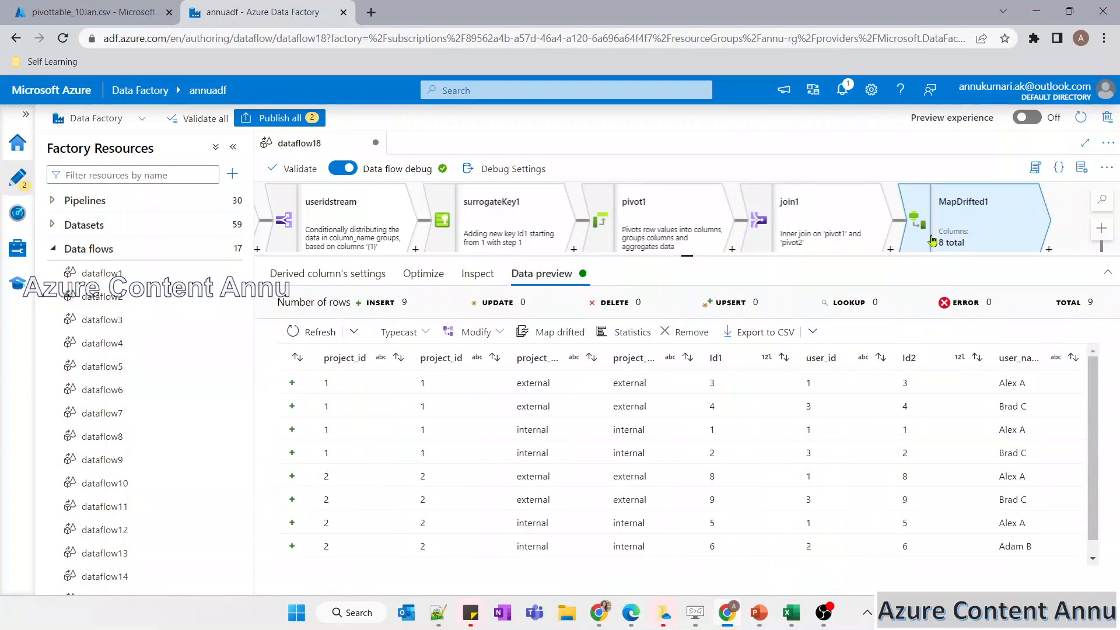
scroll(943, 224, right, 3)
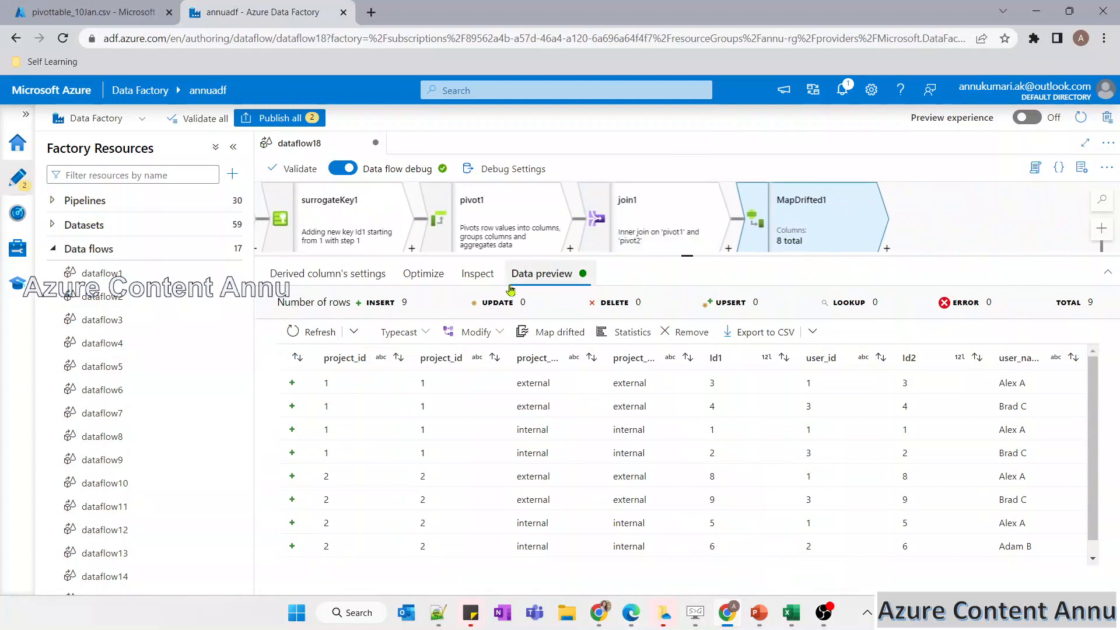
click(477, 274)
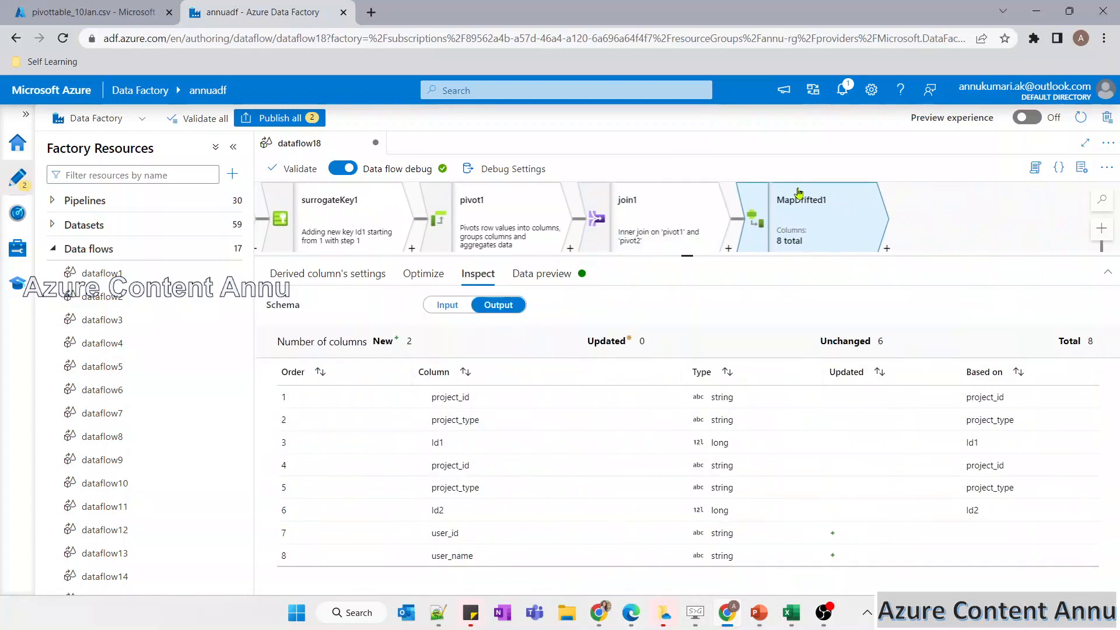
Add a Select transformation after MapDrifted1.
scroll(794, 205, right, 1)
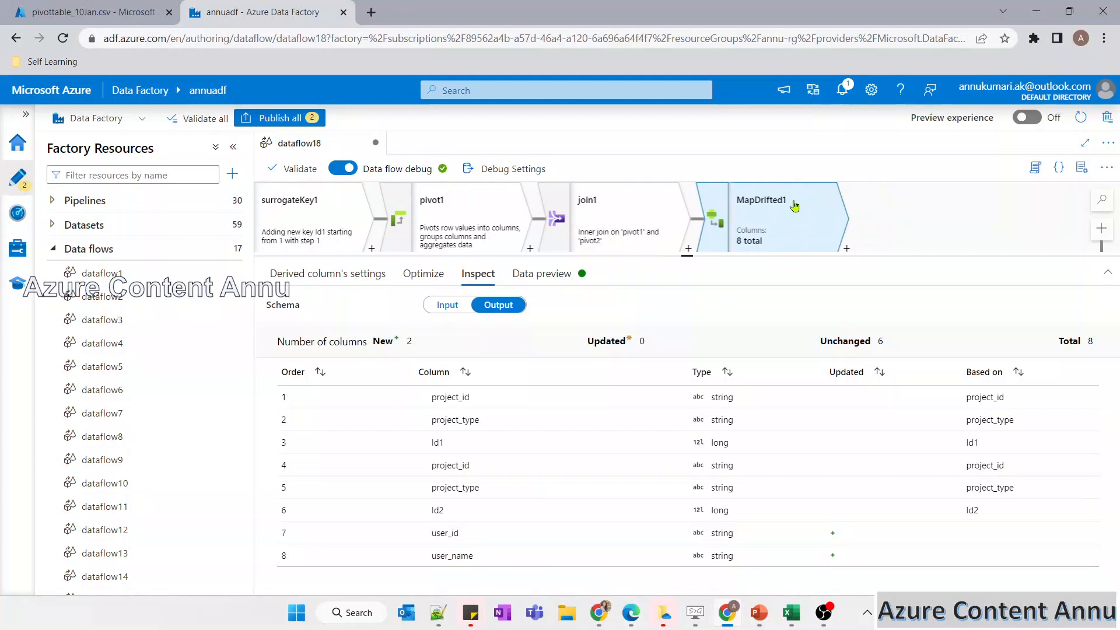
click(846, 248)
text(select)
click(883, 308)
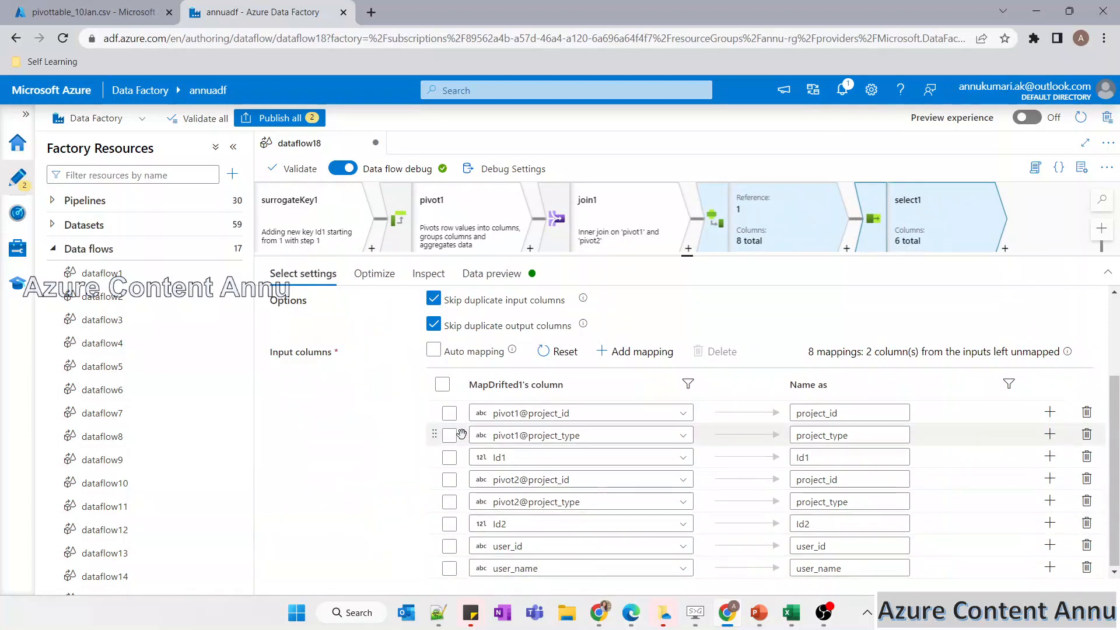
Delete the pivot1@project_id, pivot1@project_type, Id1 and Id2 mappings from select1.
click(448, 414)
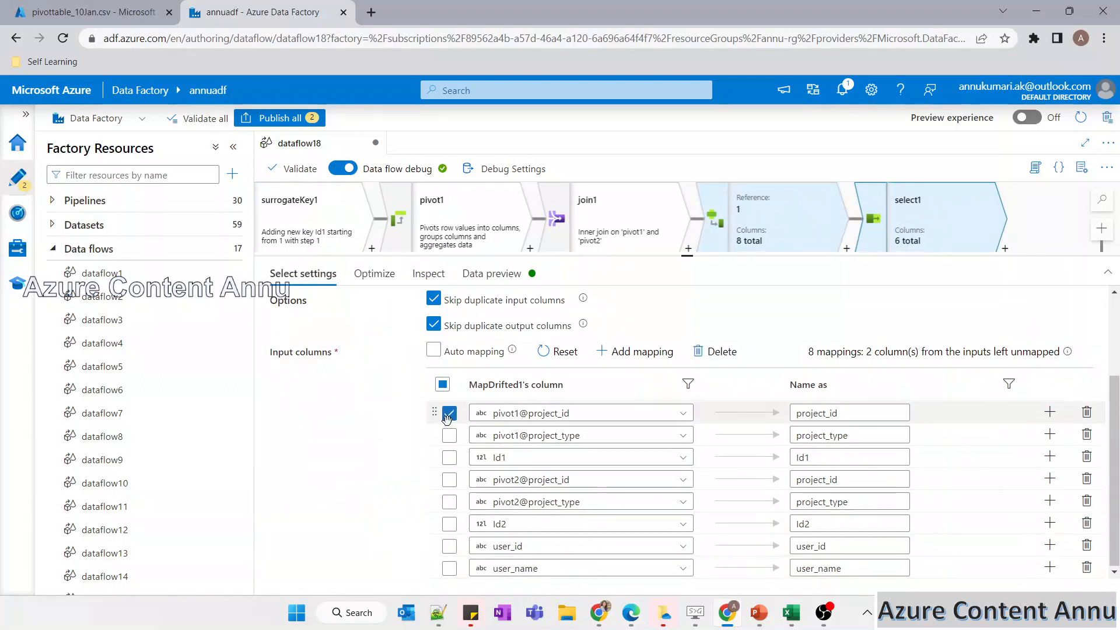
click(449, 458)
click(449, 524)
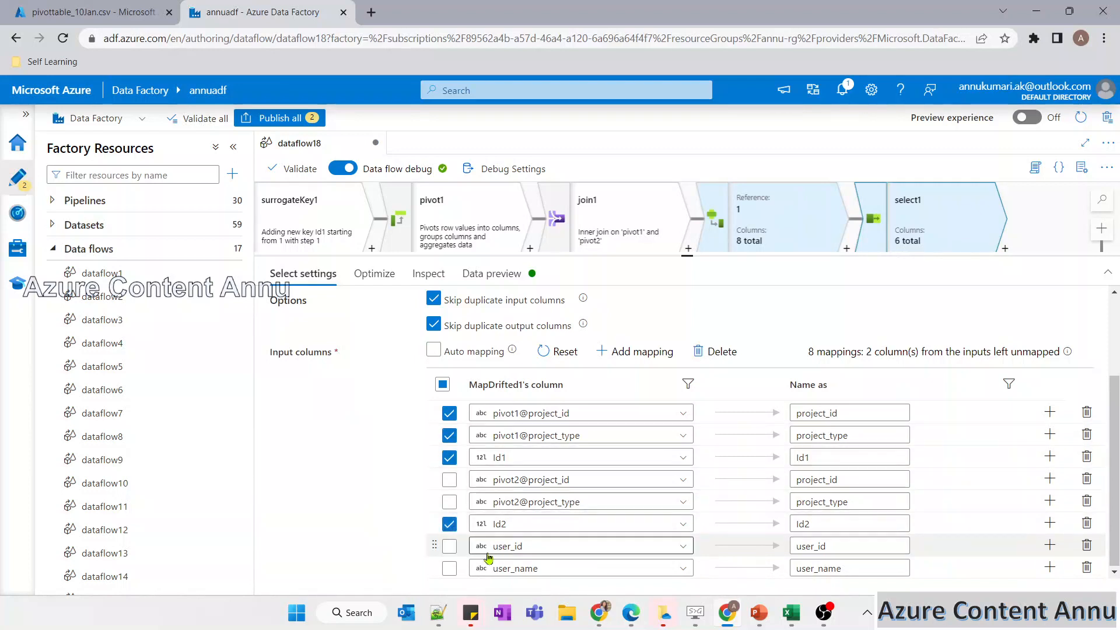
click(722, 353)
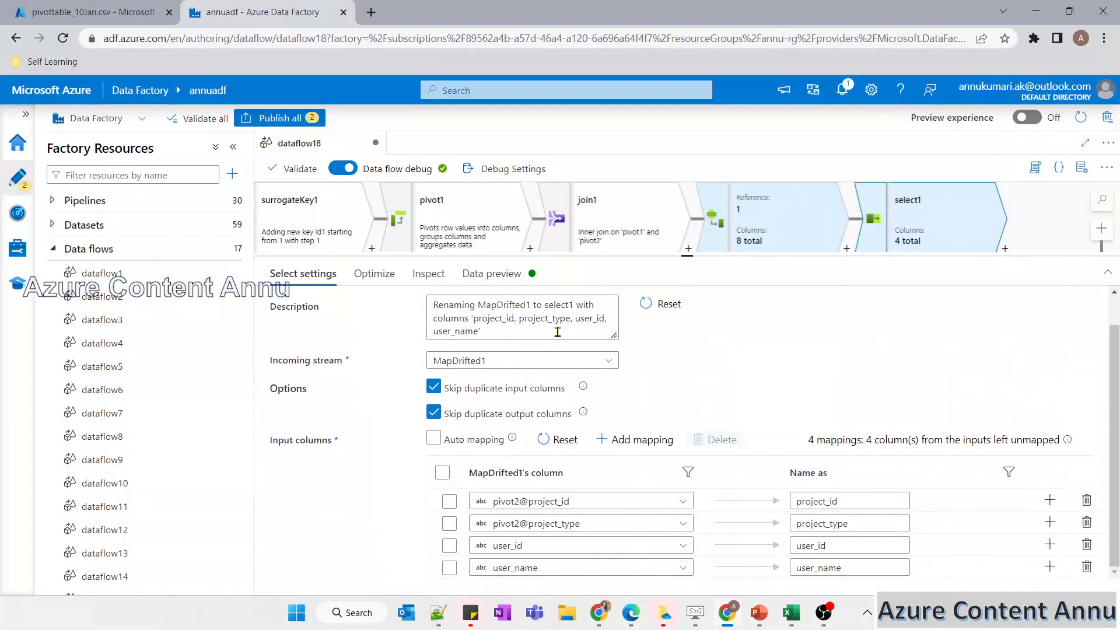
Refresh the data preview of select1 and enlarge the preview area to examine the final rows.
click(491, 274)
click(310, 330)
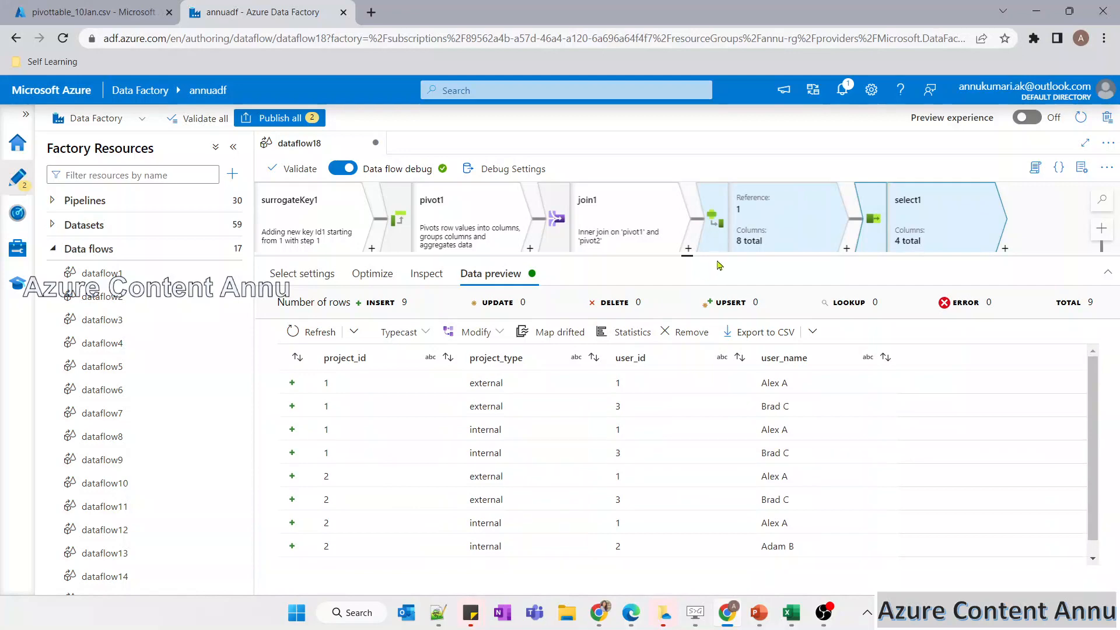
drag(703, 255, 699, 205)
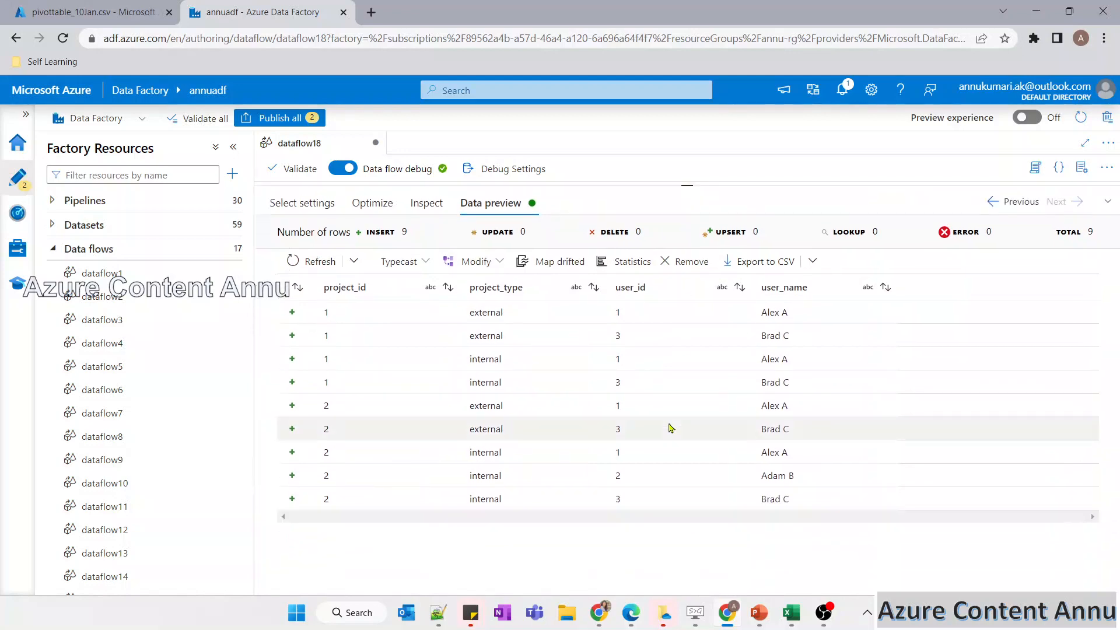
Switch to the PowerPoint use case slide and erase all ink on it.
mouse_move(758, 612)
click(842, 521)
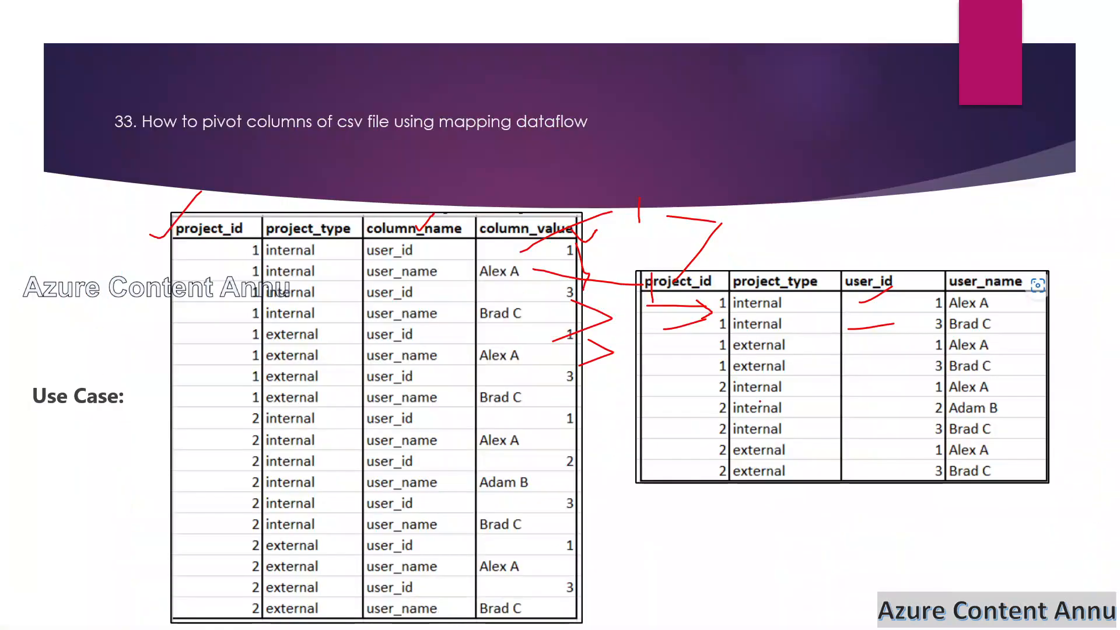
click(68, 616)
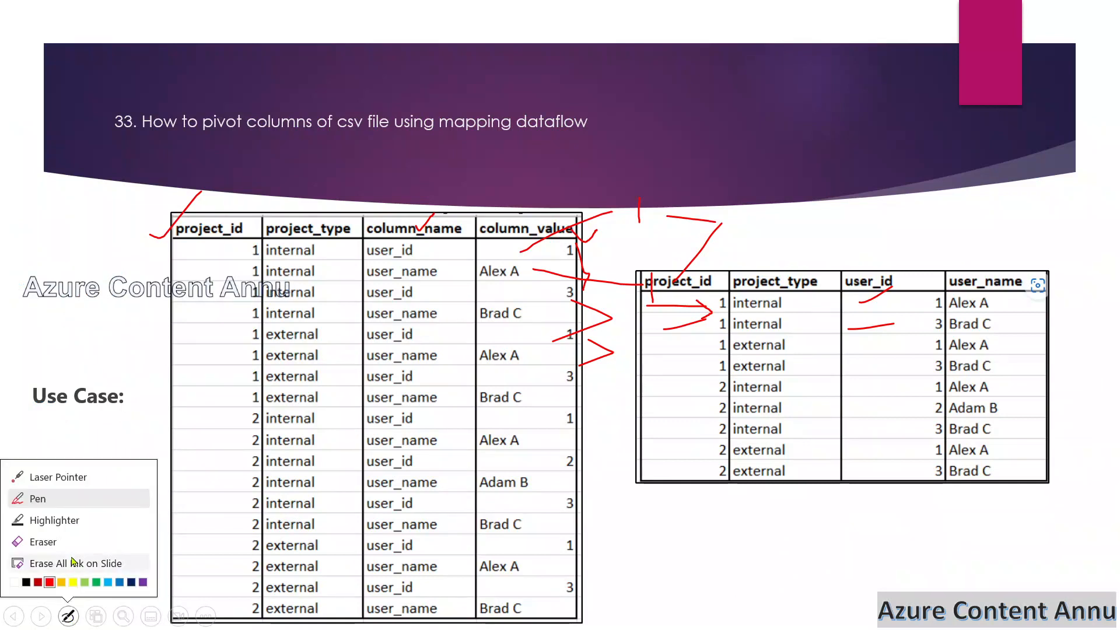
click(74, 562)
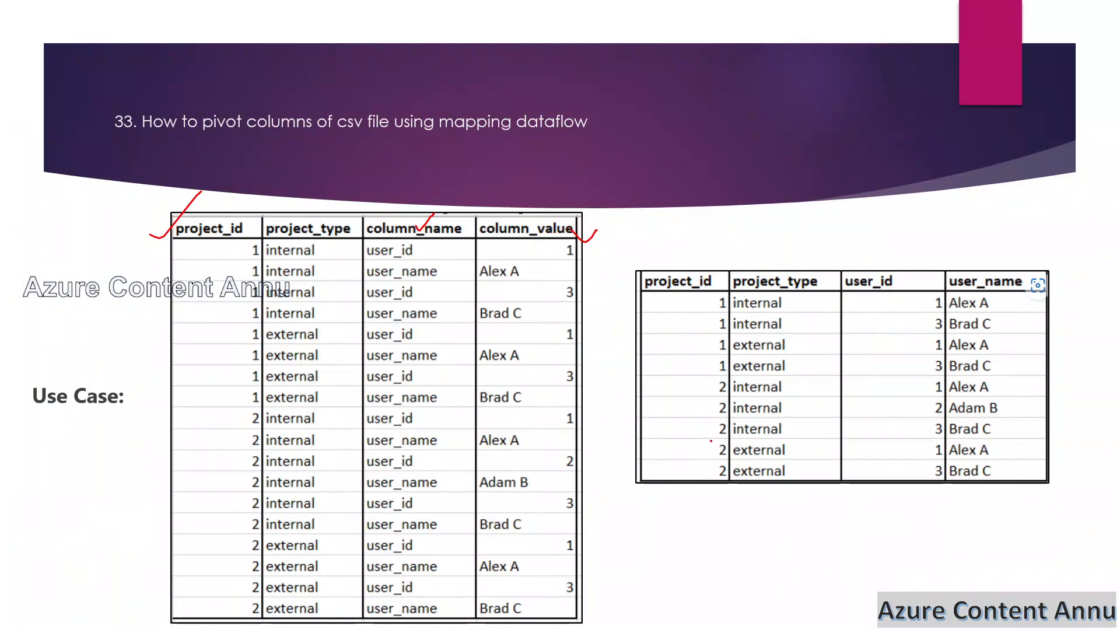
Compare the select1 preview rows in Azure Data Factory with the expected output table on the PowerPoint slide.
key(alt+Tab)
key(alt+Tab)
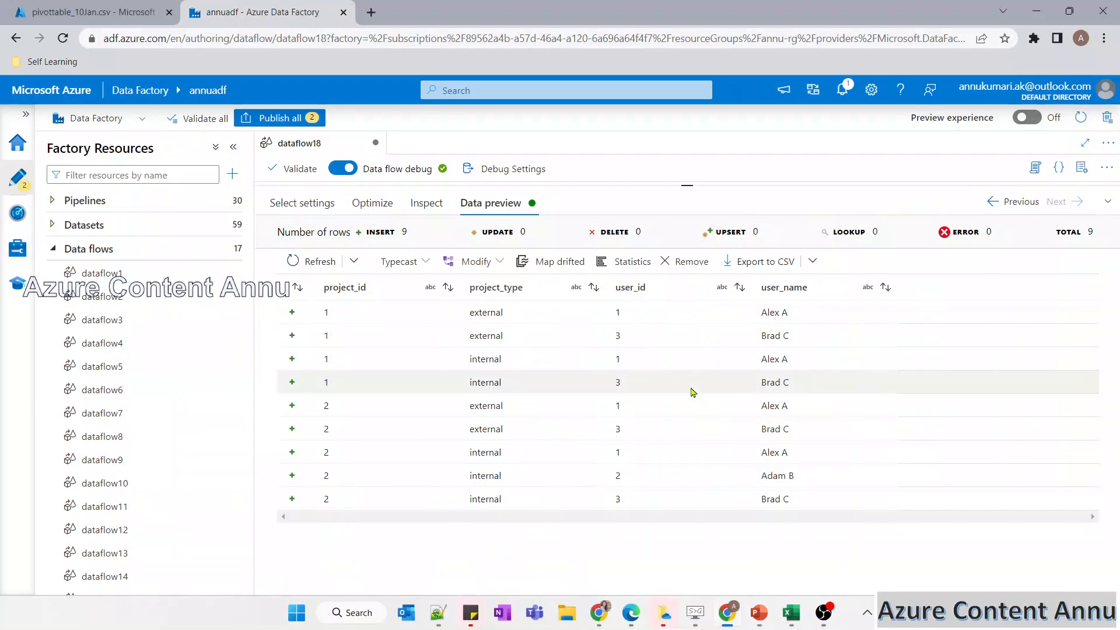
key(alt+Tab)
key(alt+Tab)
key(alt+Tab)
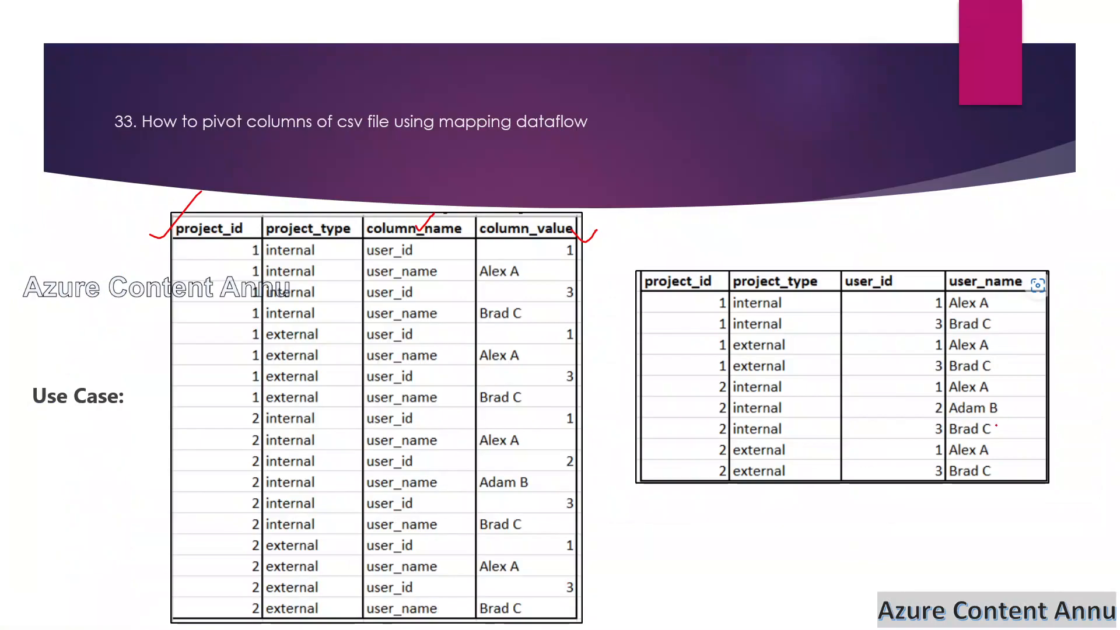
key(alt+Tab)
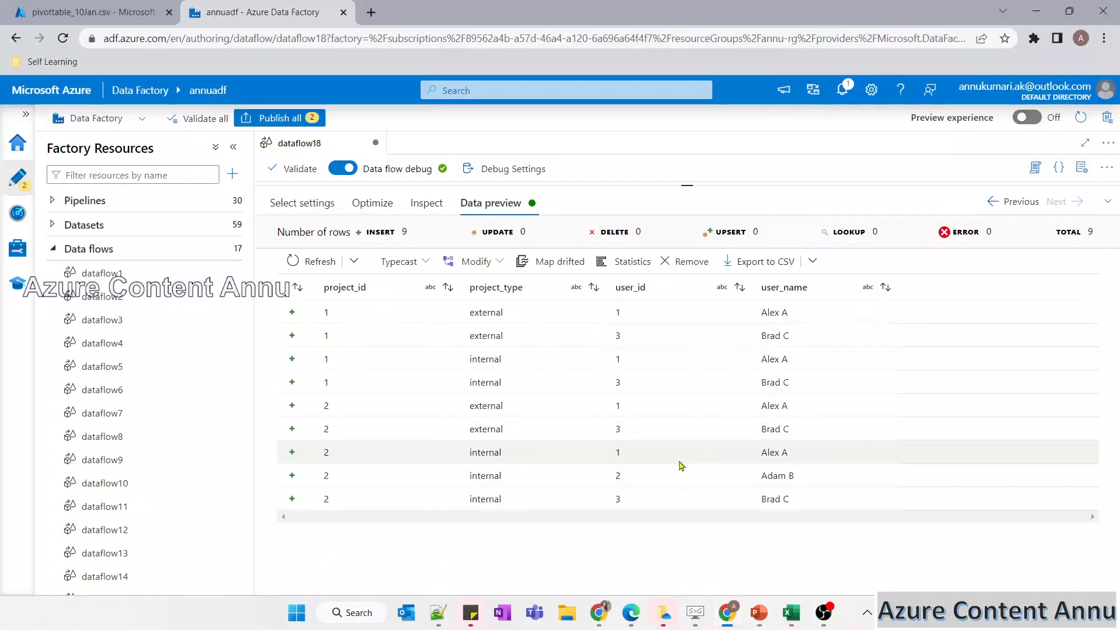
key(alt+Tab)
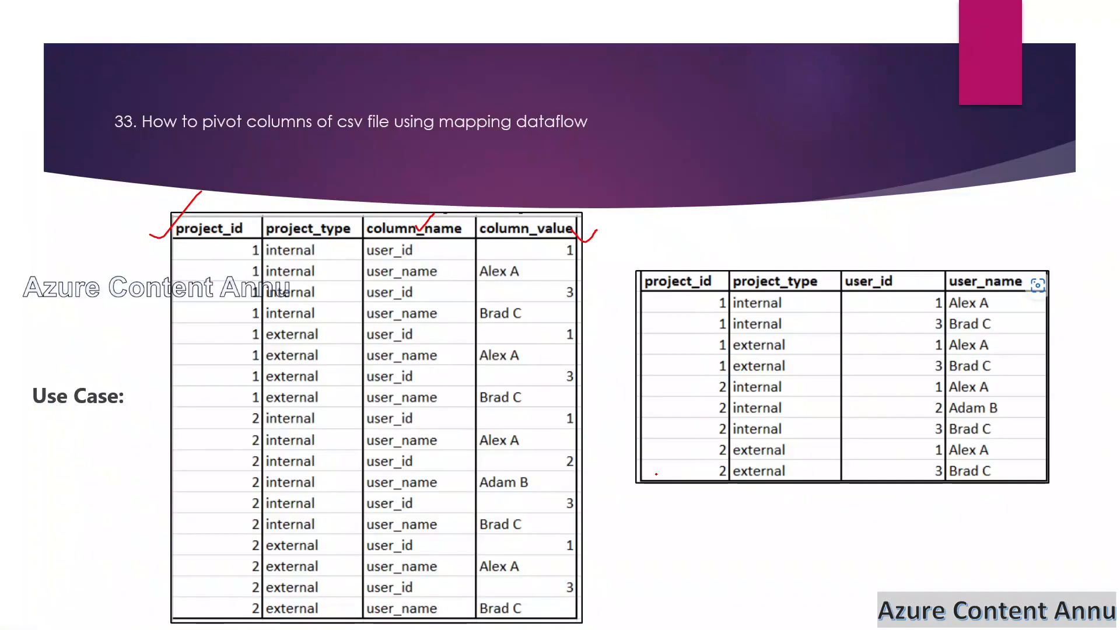
Draw a red check mark over the project_id header of the expected output table on the PowerPoint slide.
key(alt+Tab)
key(alt+Tab)
drag(621, 289, 713, 223)
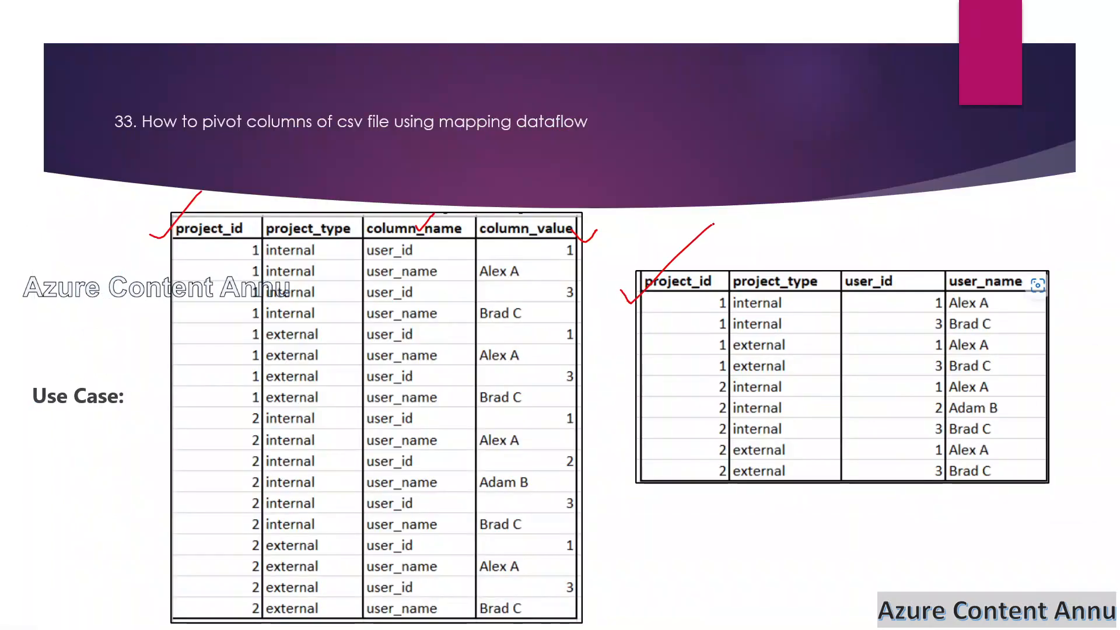